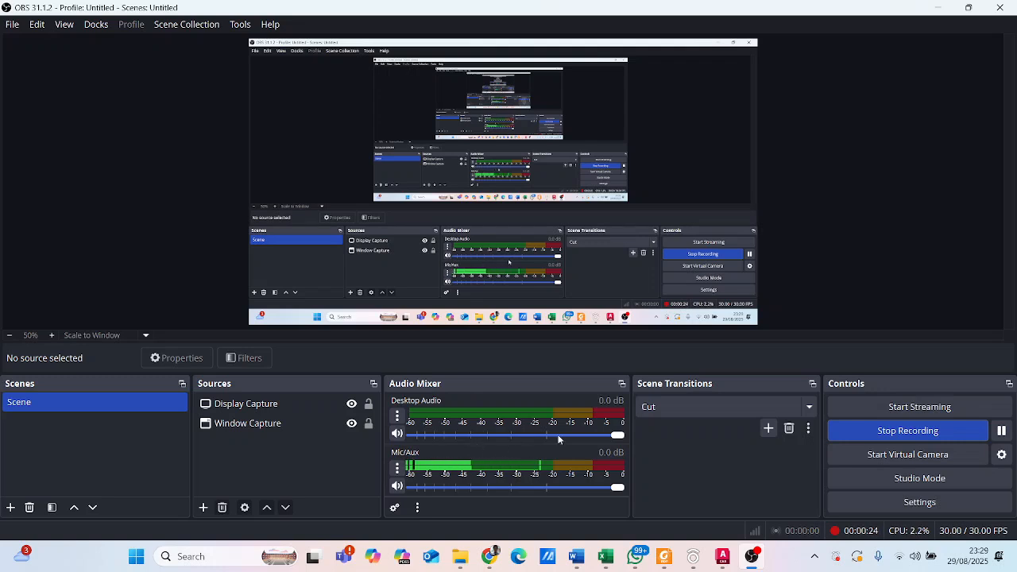
- Switch to AutoCAD's floor plan drawing and examine the hatched wall along the upper edge of the Kamar Tidur bedroom
mouse_move(718, 566)
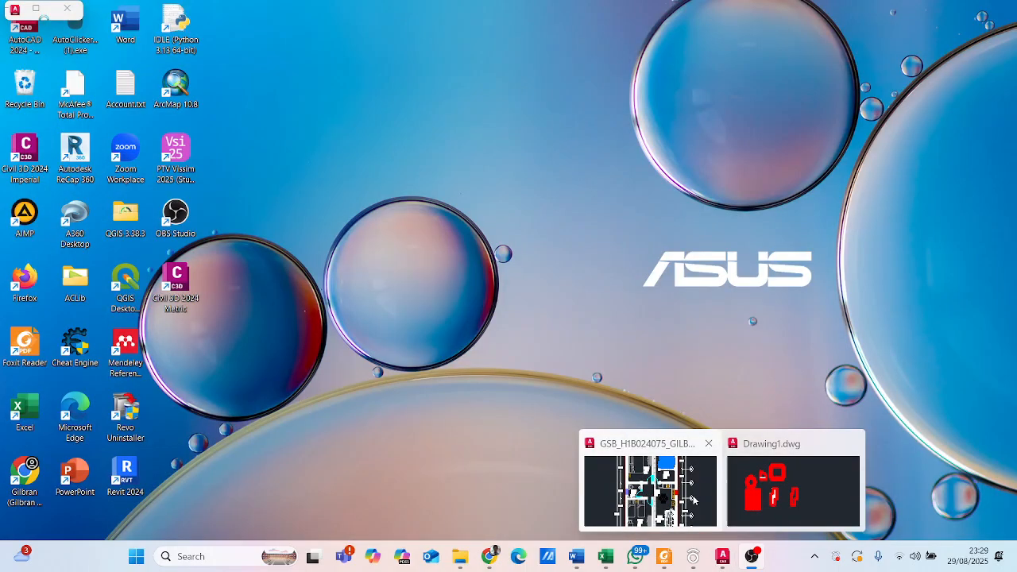
click(691, 488)
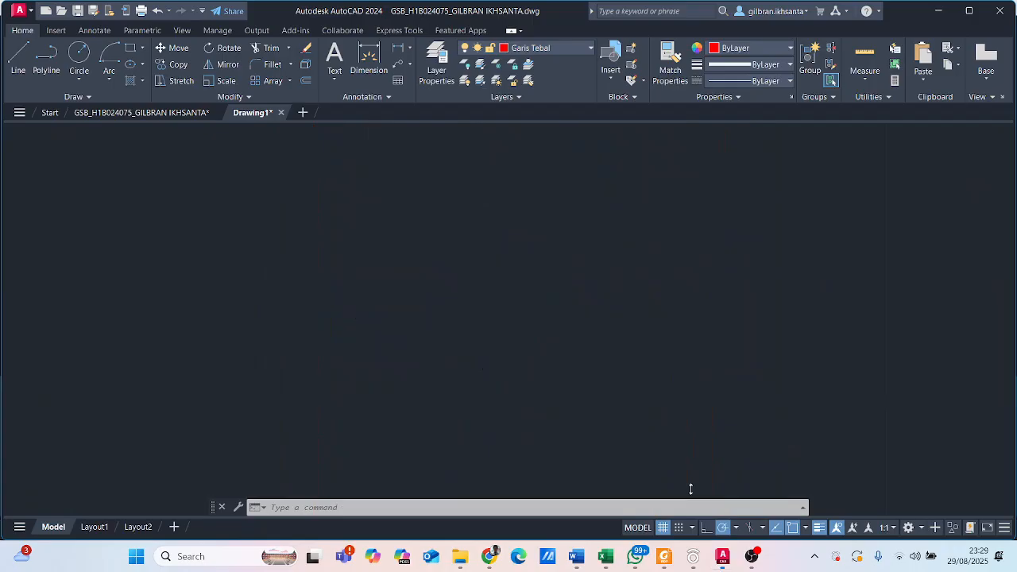
middle_drag(528, 267, 529, 300)
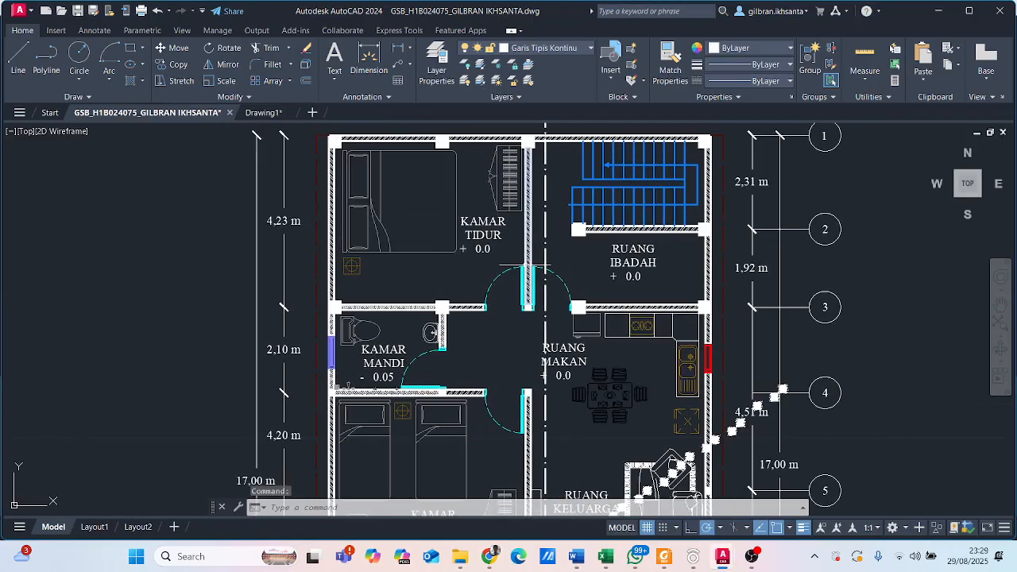
middle_drag(525, 264, 522, 306)
scroll(464, 169, up, 2)
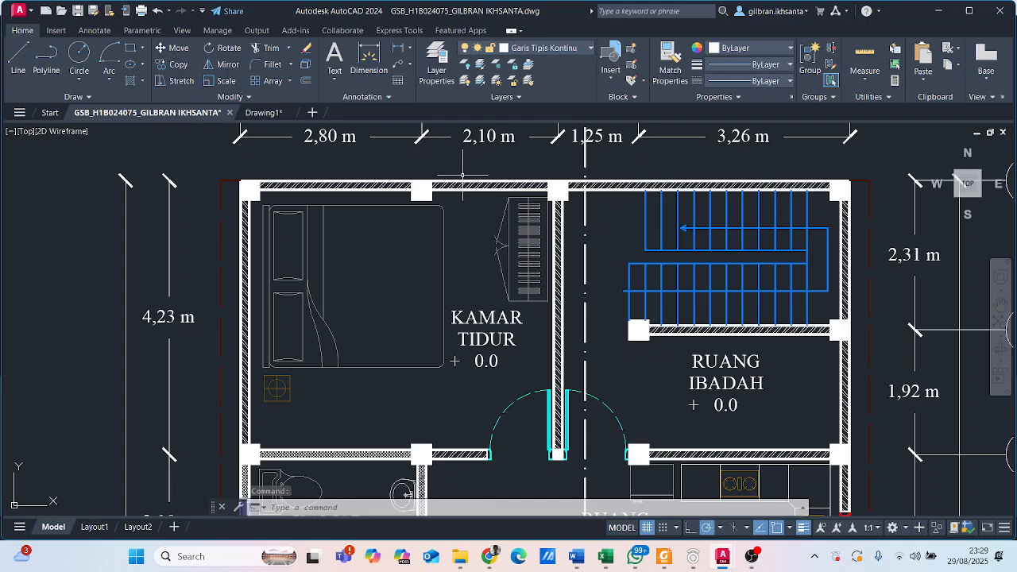
scroll(385, 186, down, 2)
scroll(389, 239, up, 3)
middle_drag(329, 182, 369, 277)
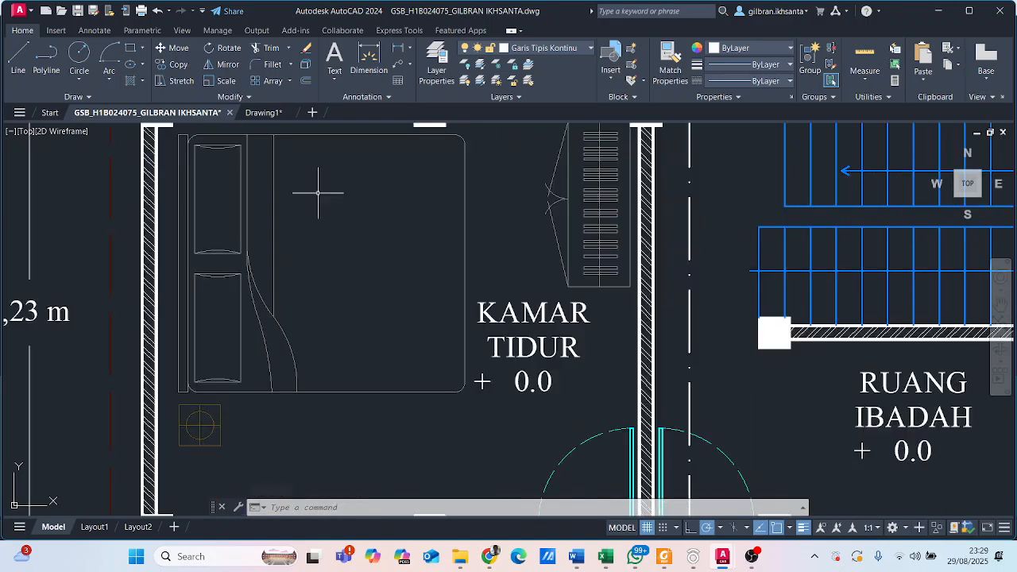
scroll(304, 223, up, 4)
middle_drag(246, 170, 291, 218)
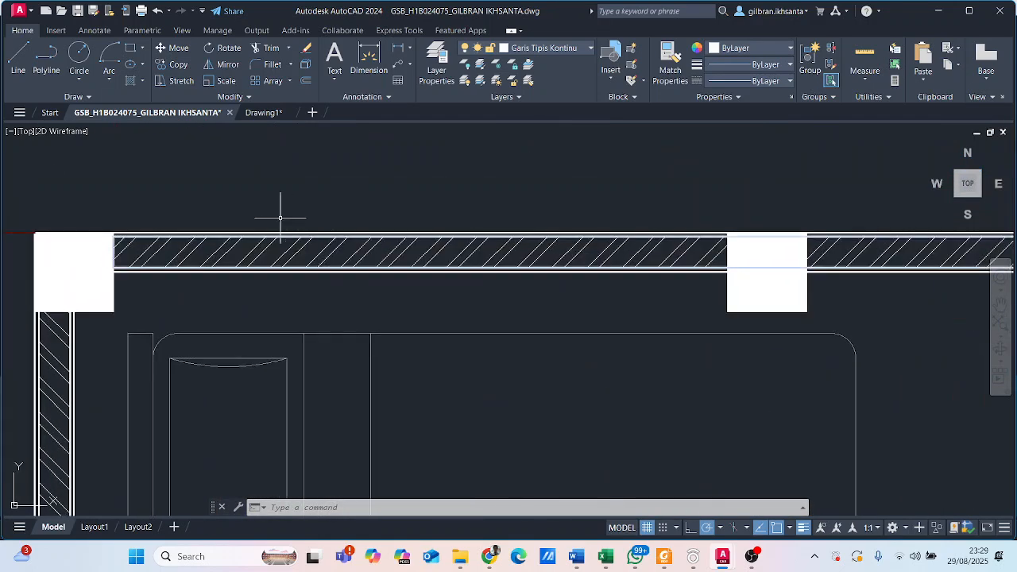
scroll(127, 265, up, 1)
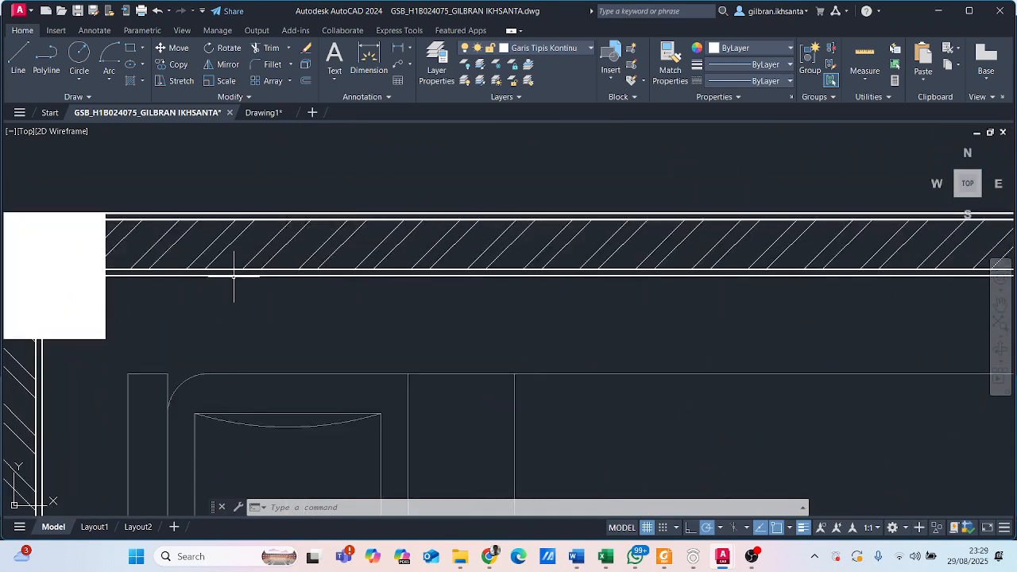
scroll(228, 281, down, 10)
middle_drag(290, 225, 348, 225)
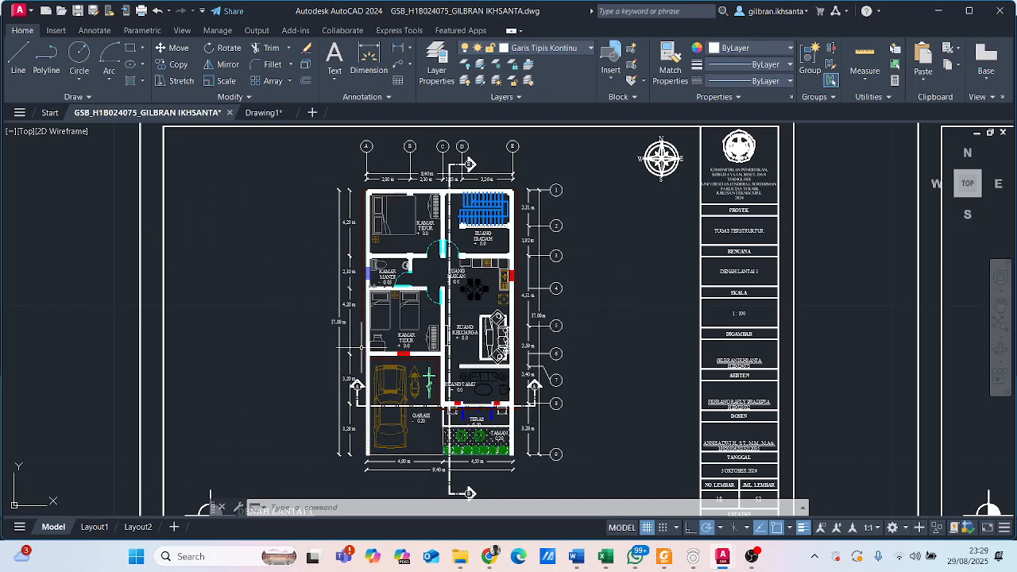
- Inspect the hatch filling the bedroom's upper wall beside the corner column
scroll(349, 248, up, 8)
scroll(405, 280, down, 2)
middle_drag(405, 280, 396, 411)
scroll(434, 208, up, 4)
scroll(461, 326, up, 2)
middle_drag(537, 314, 426, 269)
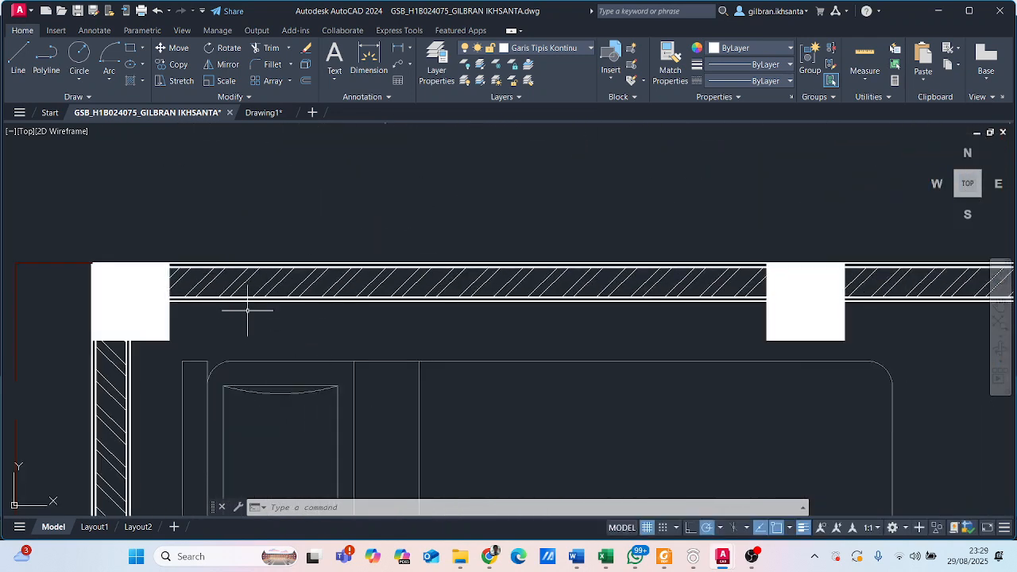
scroll(179, 282, up, 5)
click(288, 278)
click(238, 258)
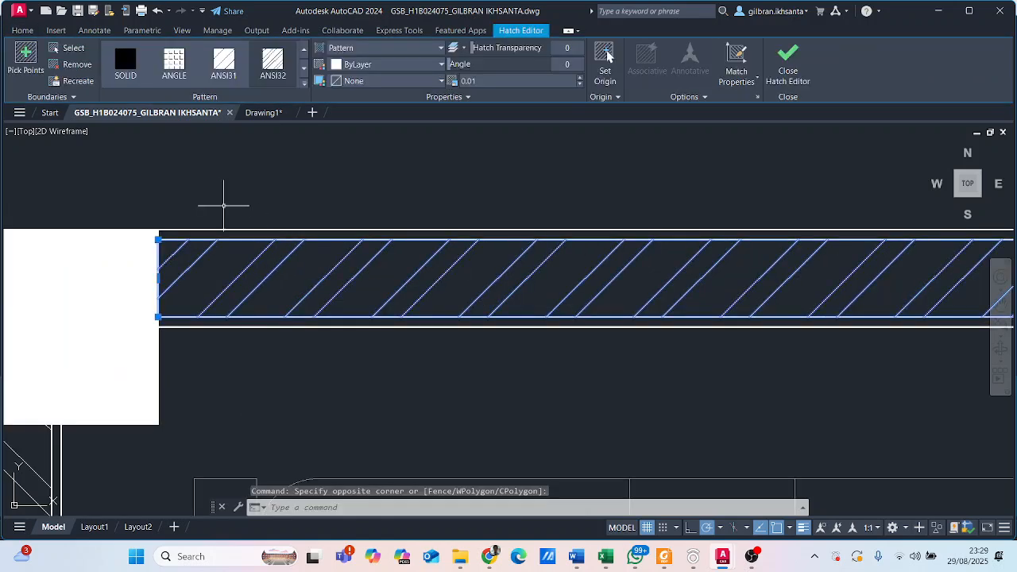
key(Escape)
- Examine the double lines bordering the upper wall and the hatch between its columns up close
scroll(184, 231, up, 4)
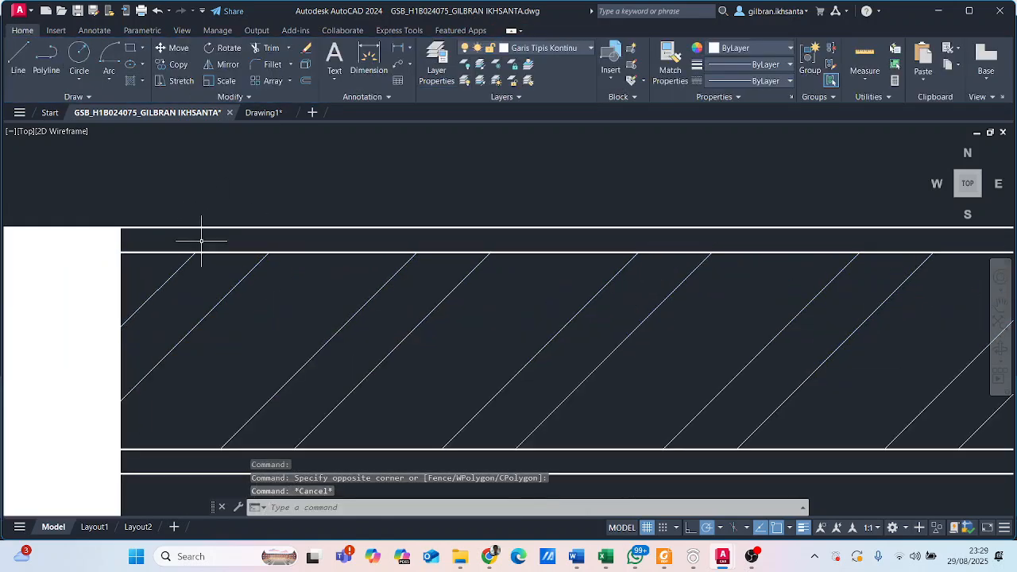
middle_drag(243, 286, 233, 189)
middle_drag(276, 352, 372, 280)
scroll(373, 279, up, 2)
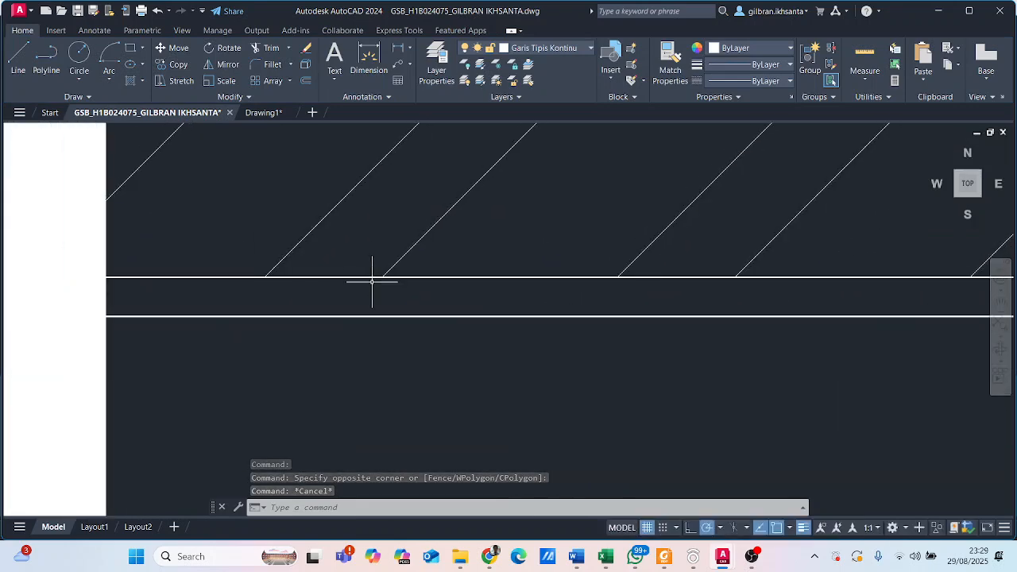
scroll(371, 285, down, 2)
scroll(361, 286, down, 10)
scroll(405, 295, up, 3)
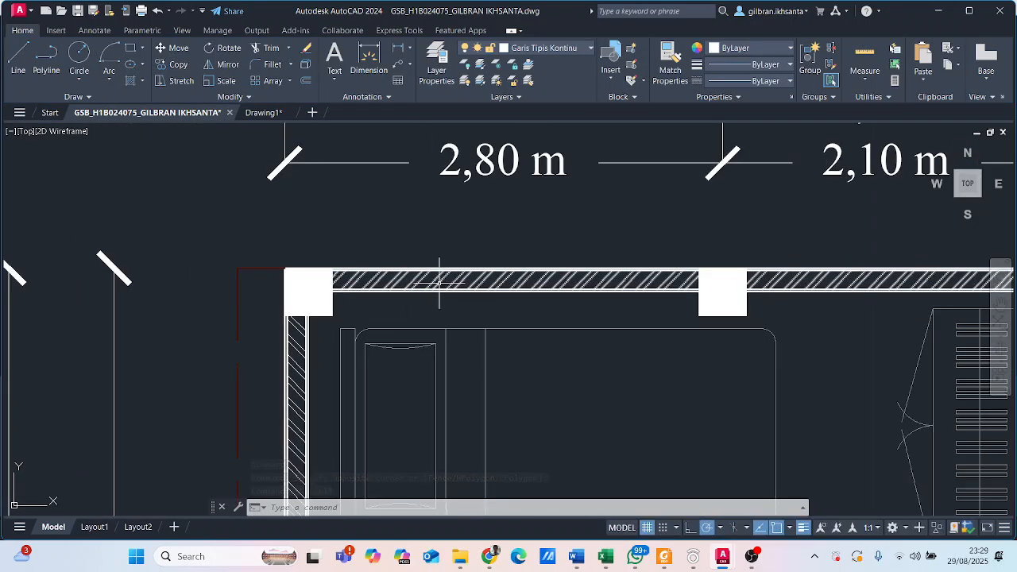
scroll(509, 278, up, 4)
click(556, 280)
click(519, 269)
middle_drag(486, 274, 382, 267)
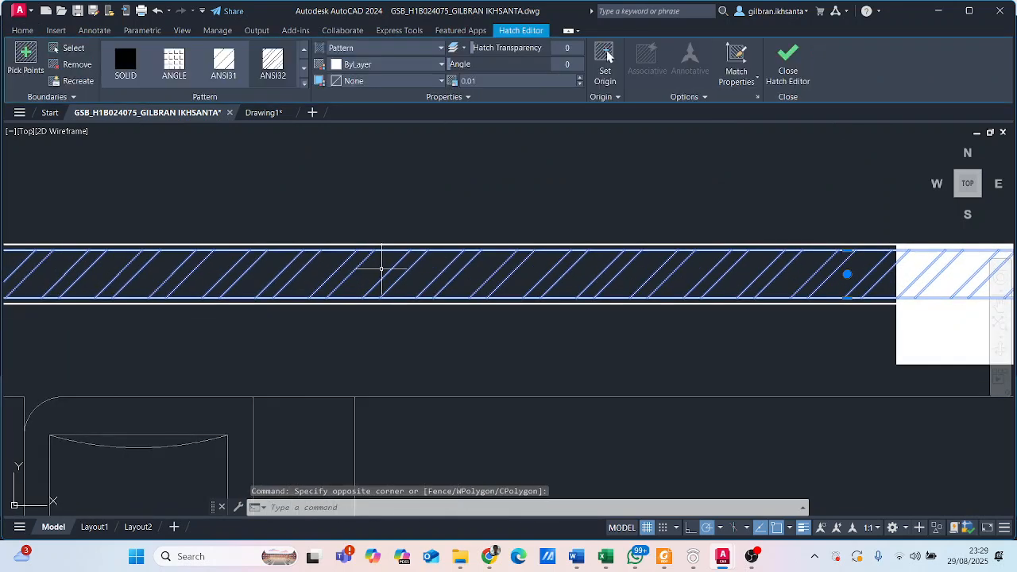
key(Escape)
scroll(491, 266, down, 6)
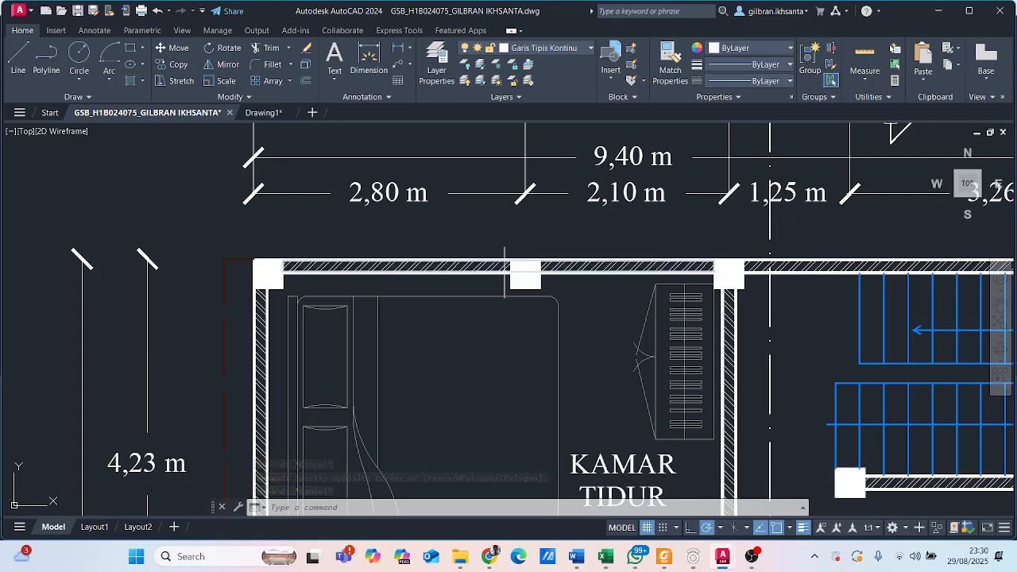
- Switch to Drawing1 and create a new layer named Dinding
click(263, 112)
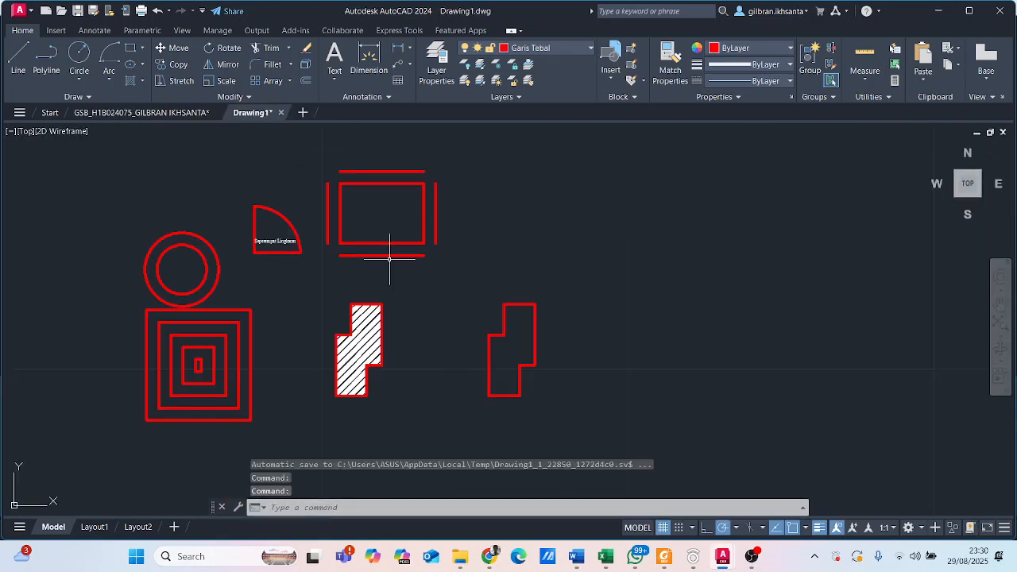
middle_drag(539, 265, 404, 275)
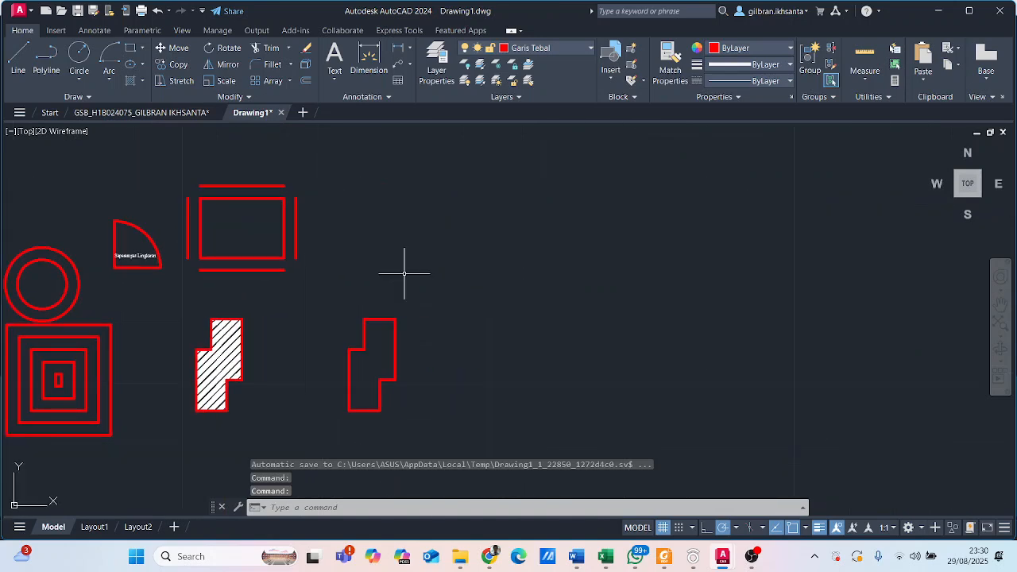
click(450, 62)
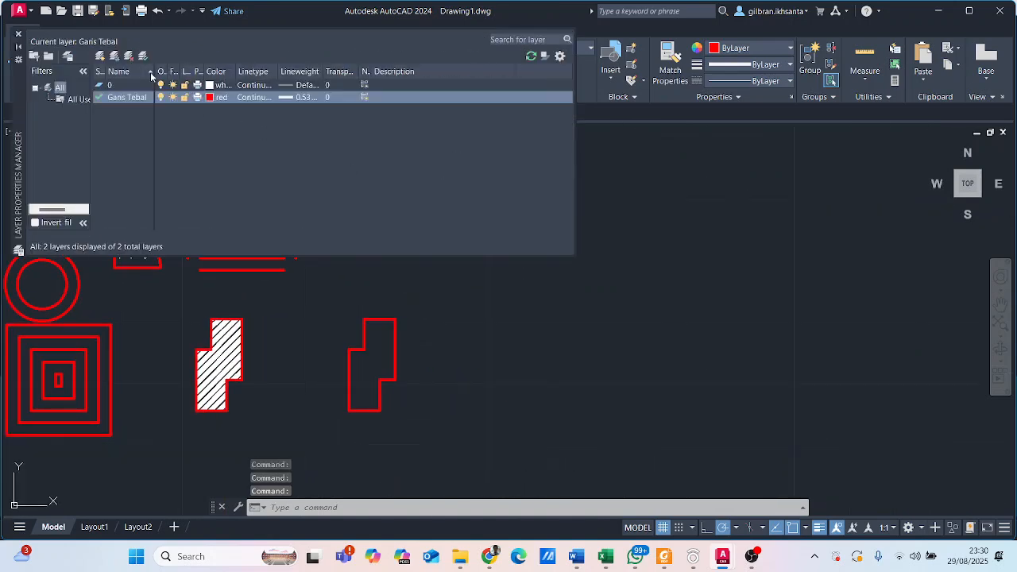
click(100, 57)
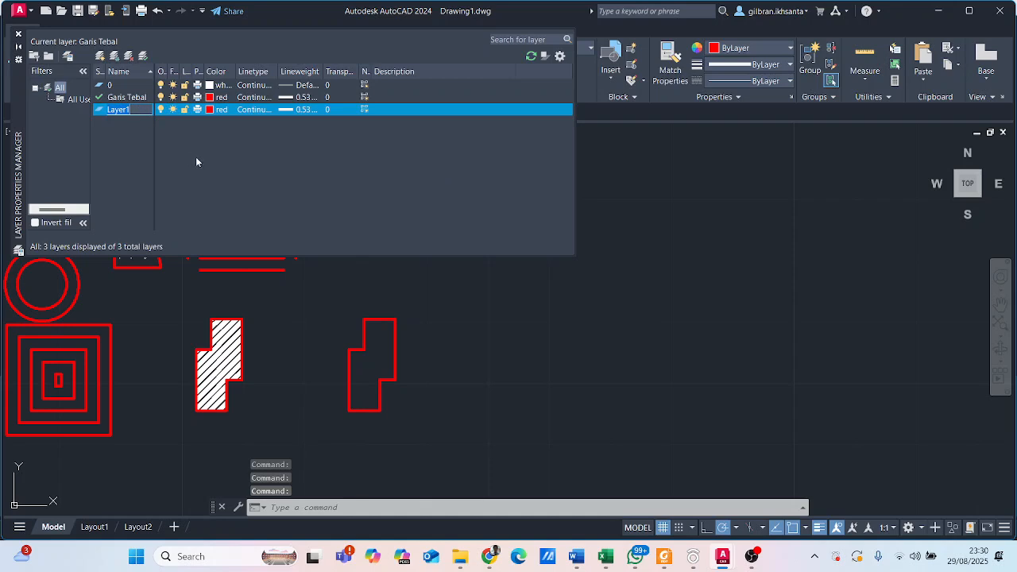
text(Din)
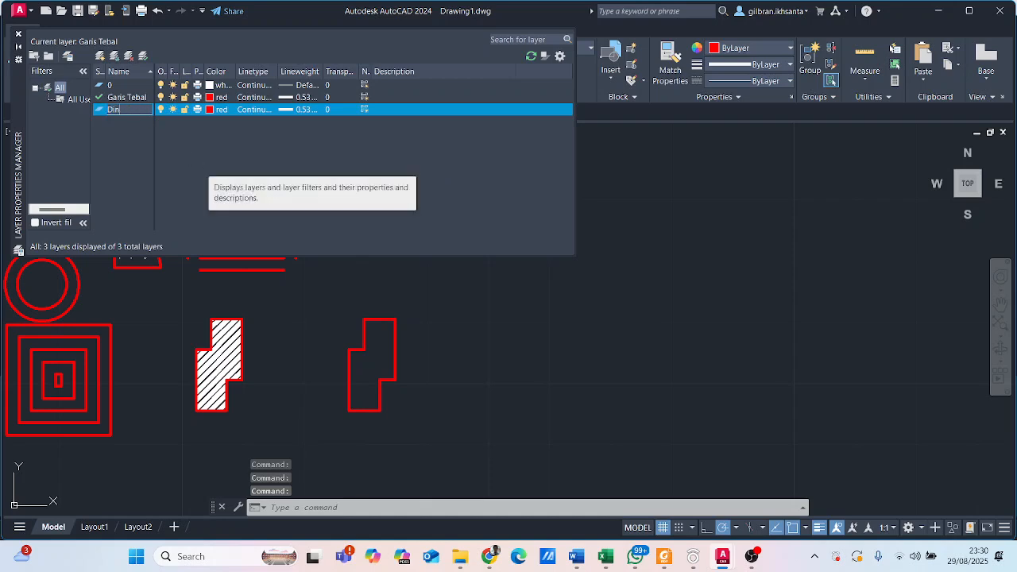
text(ding)
key(Return)
- Create another new layer named Arsiran
click(101, 56)
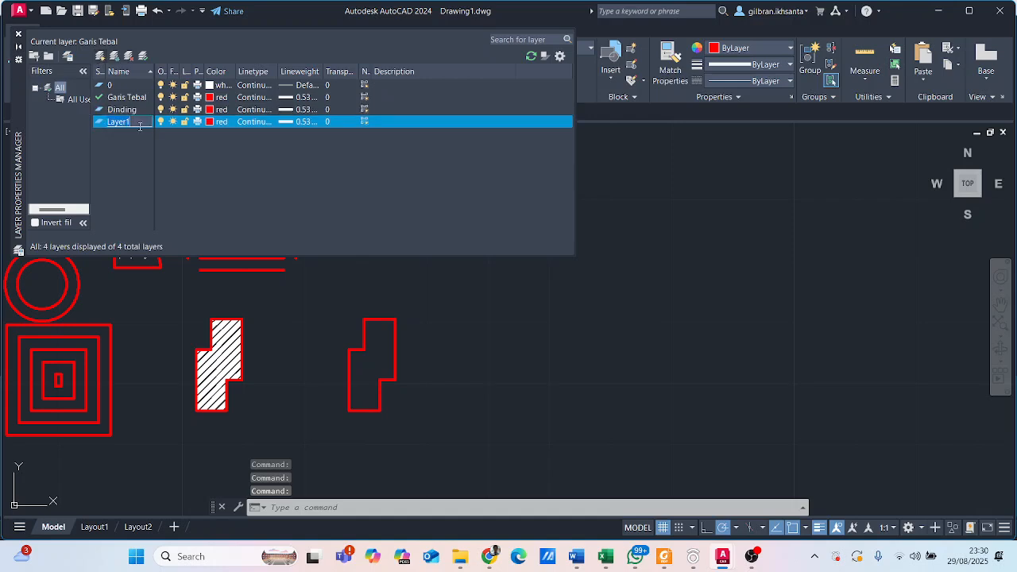
text(Ae)
key(BackSpace)
text(rsiran)
key(Return)
- Set the Dinding layer's color to yellow and the Arsiran layer's color to white
click(219, 109)
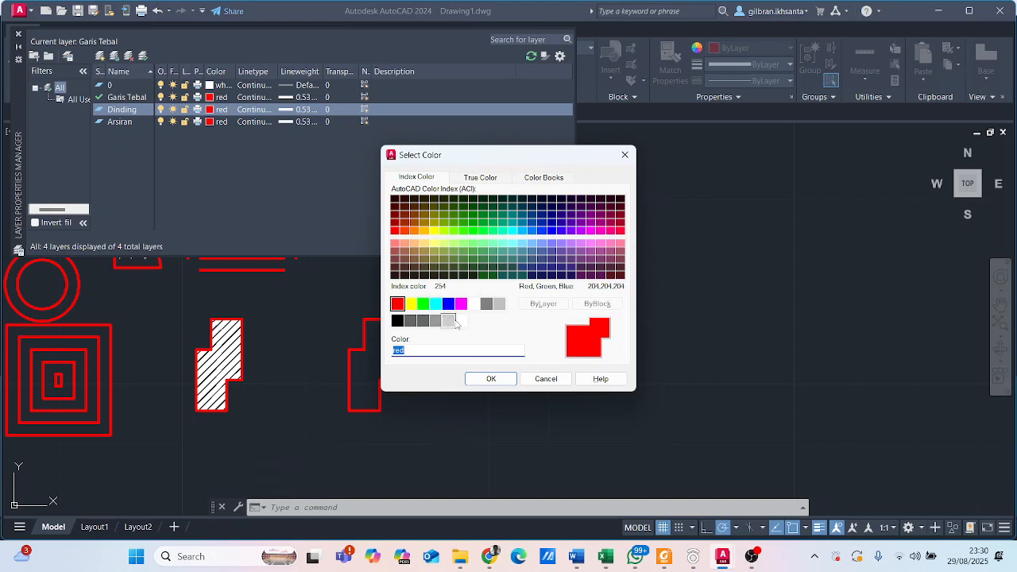
click(410, 303)
click(511, 380)
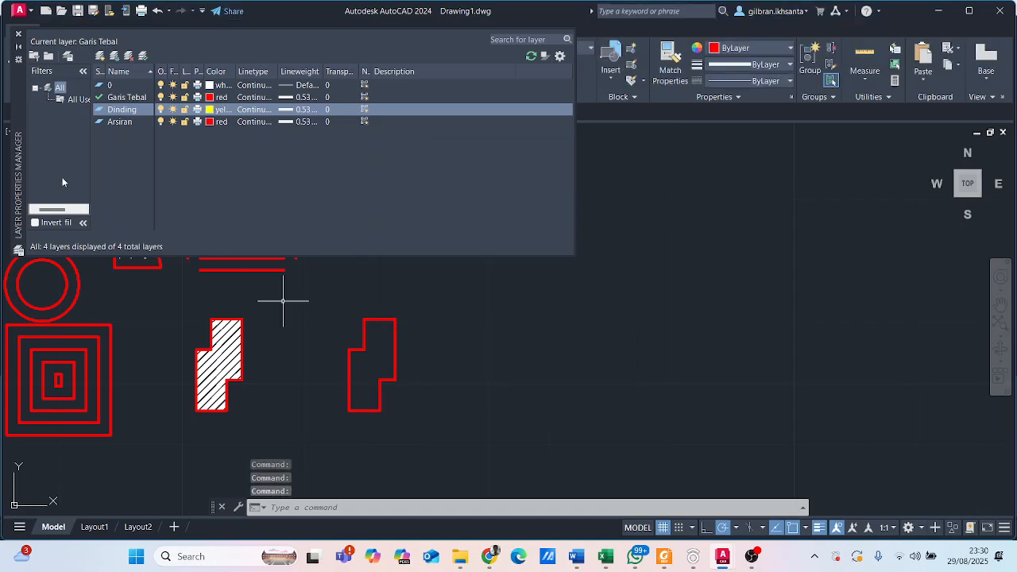
click(213, 121)
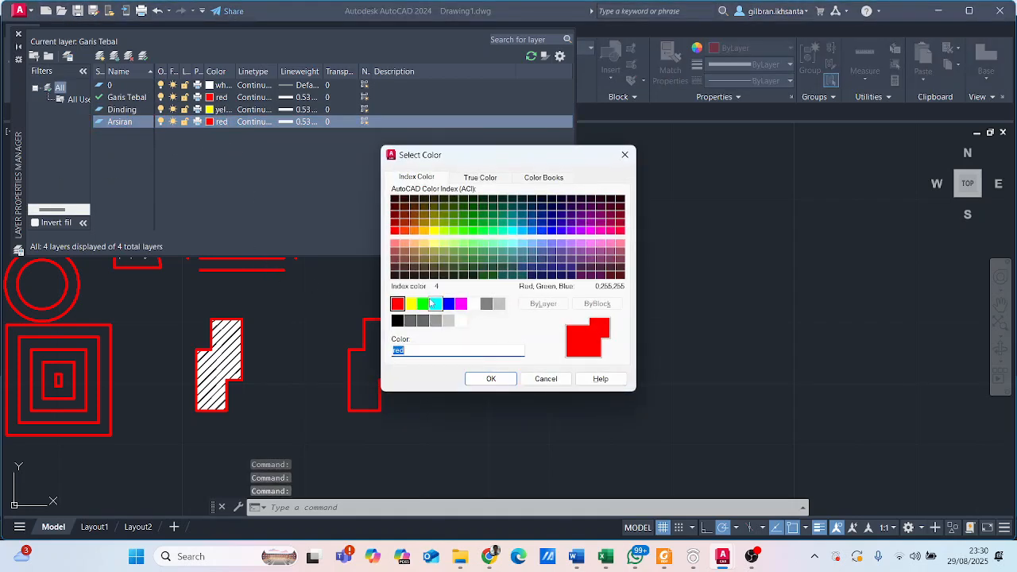
click(474, 305)
click(492, 378)
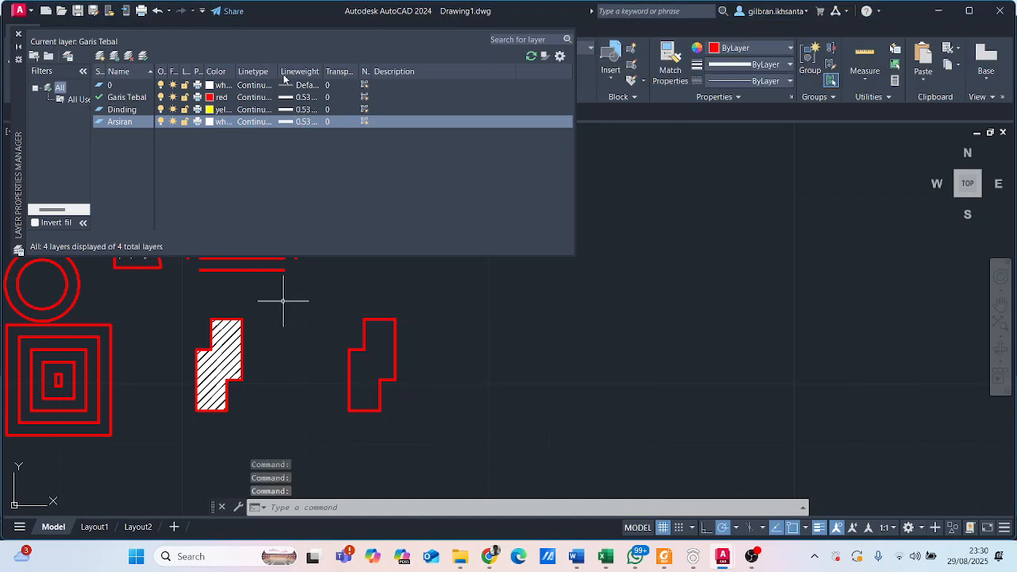
- Set the lineweight to 0.30 mm for the Dinding layer and 0.09 mm for the Arsiran layer, then close the layer manager
click(309, 110)
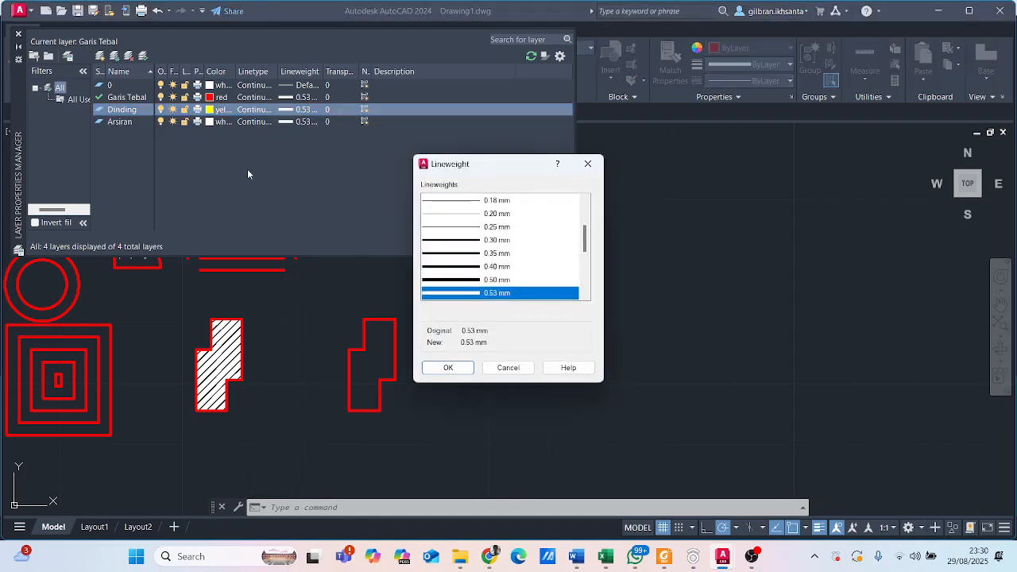
scroll(517, 240, up, 3)
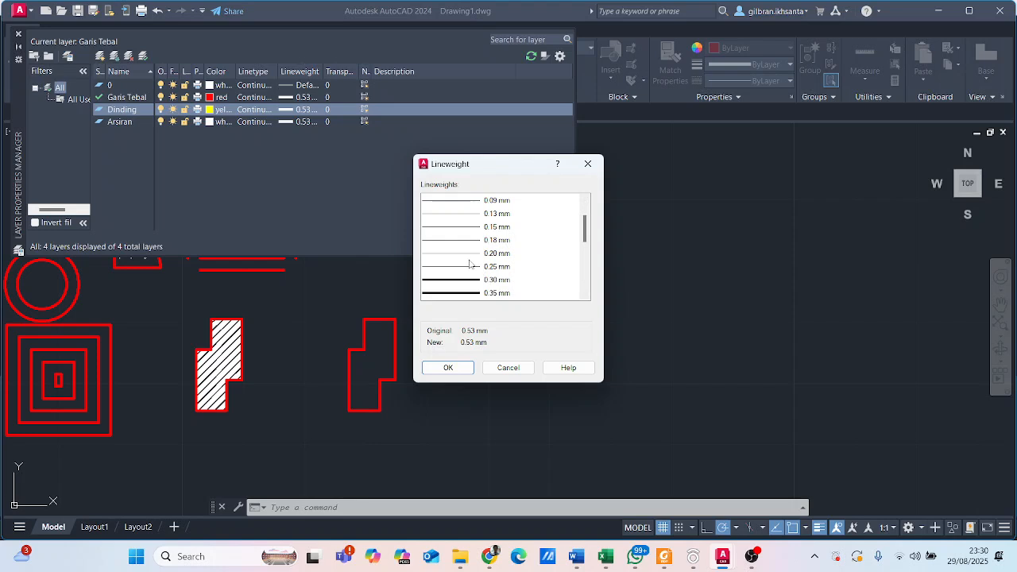
click(506, 283)
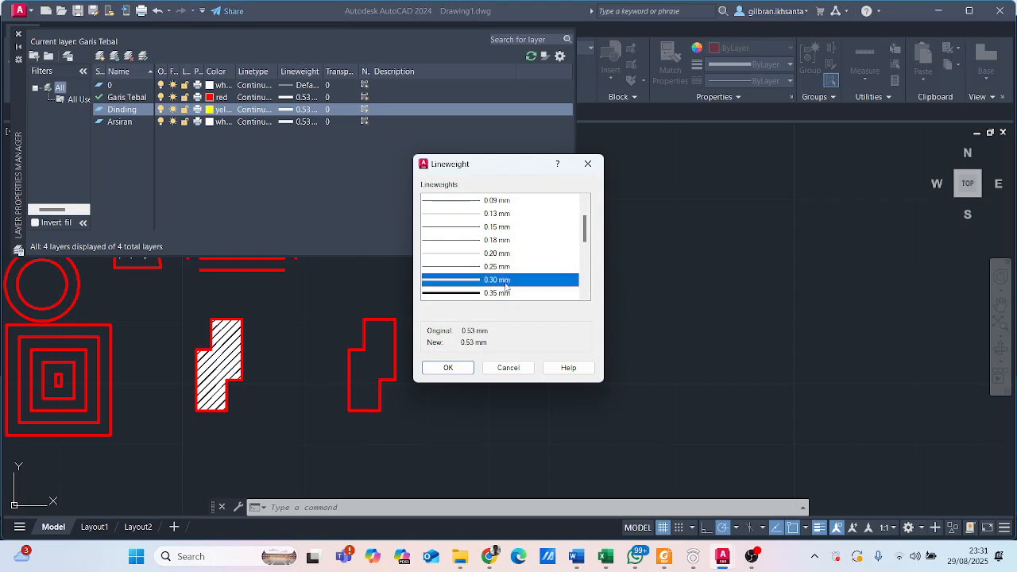
click(472, 368)
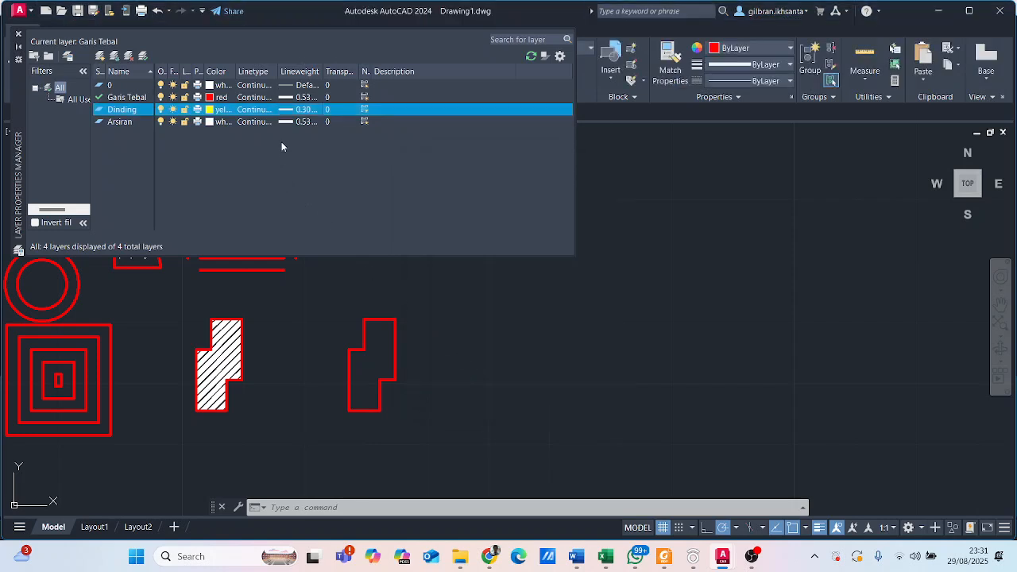
click(306, 121)
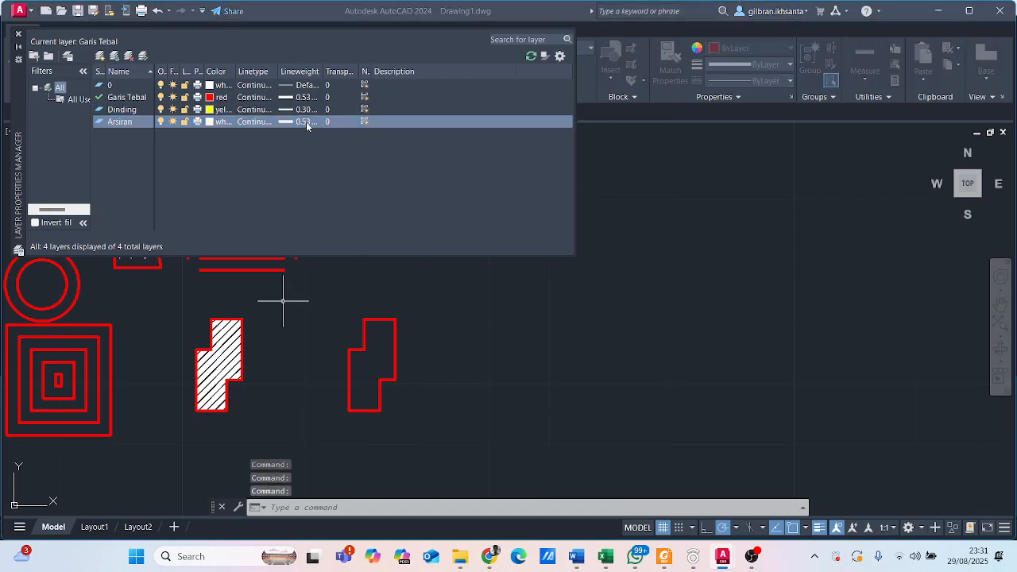
scroll(469, 246, up, 1)
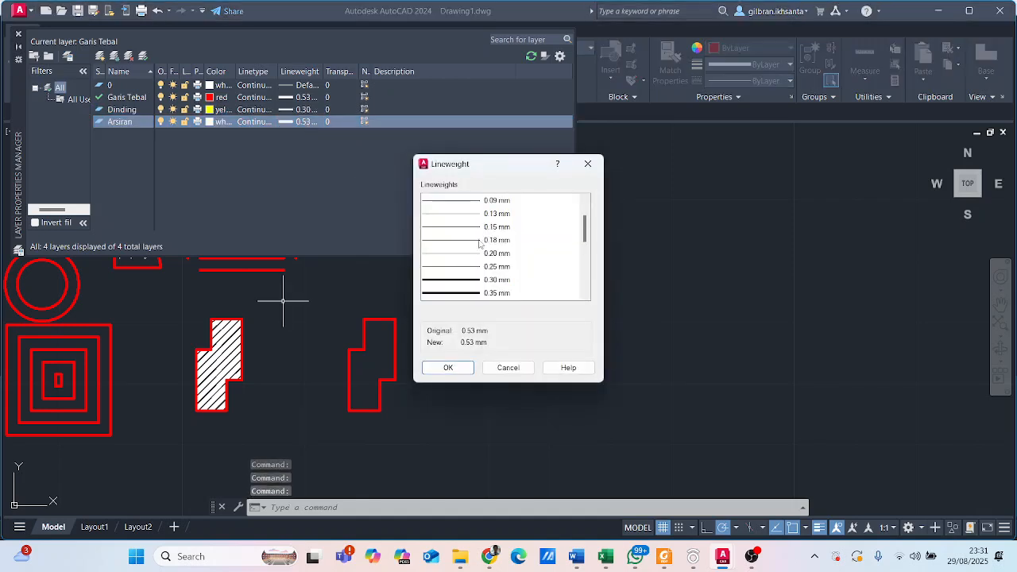
click(499, 201)
click(448, 368)
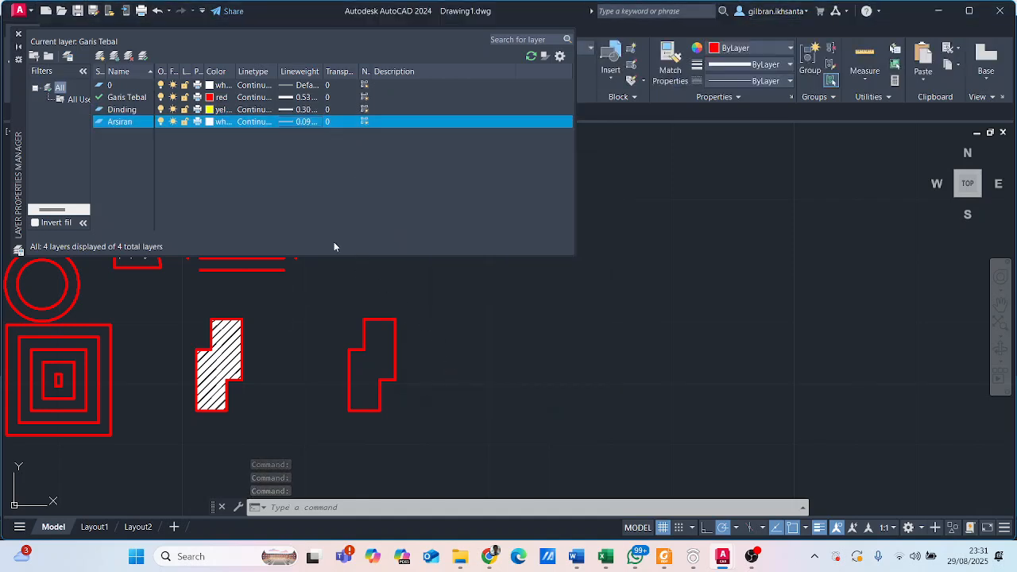
click(18, 35)
- Draw a rectangle 1 unit wide and 0.15 units high in the empty area beside the existing shapes
scroll(448, 159, up, 2)
middle_drag(447, 159, 390, 138)
scroll(388, 151, down, 3)
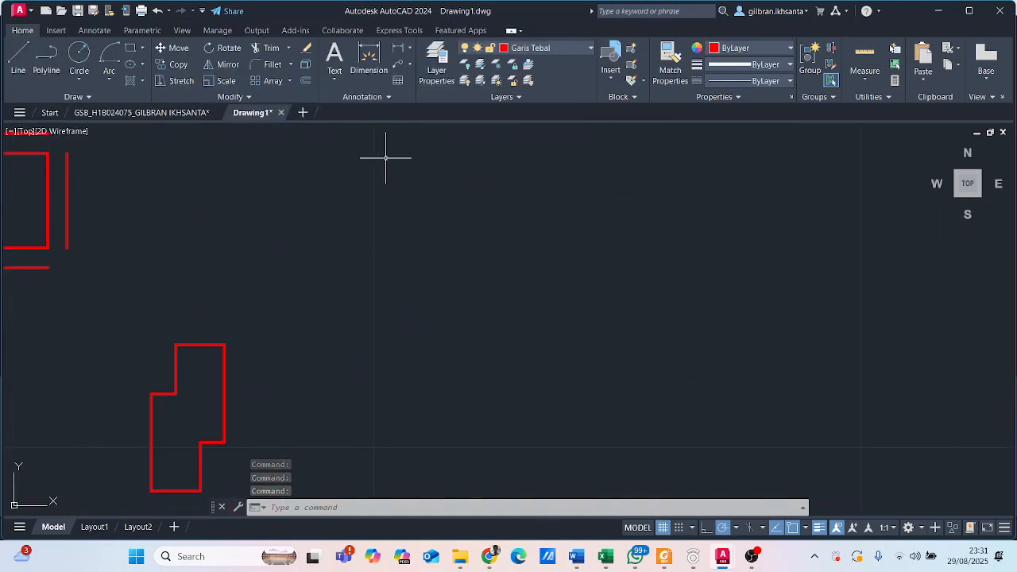
click(569, 48)
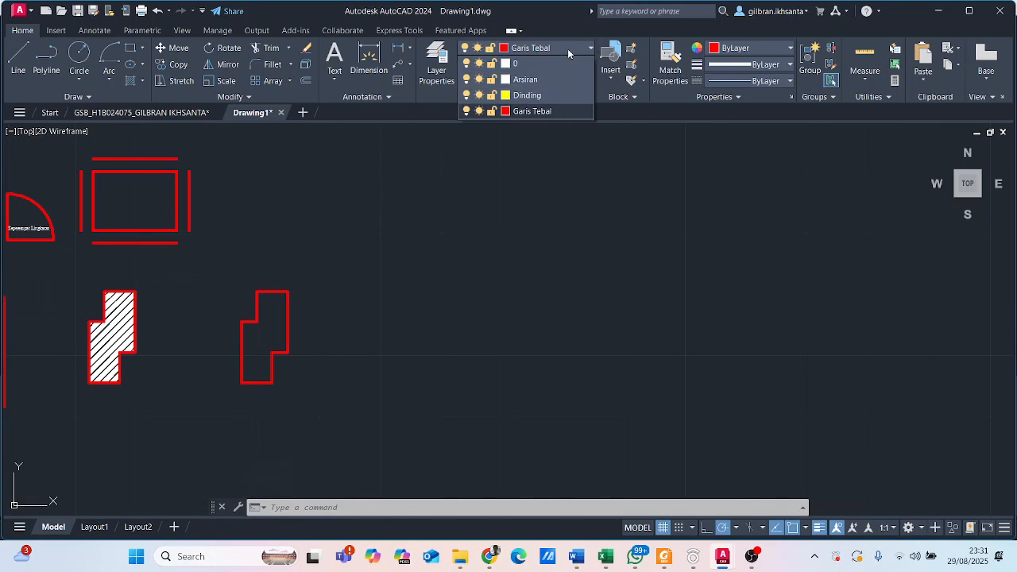
click(568, 48)
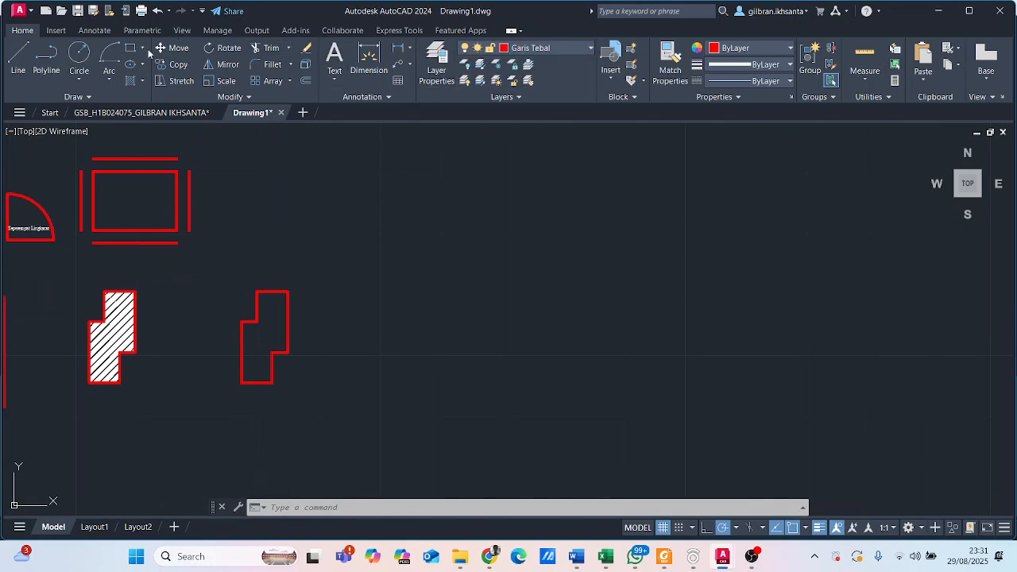
click(131, 49)
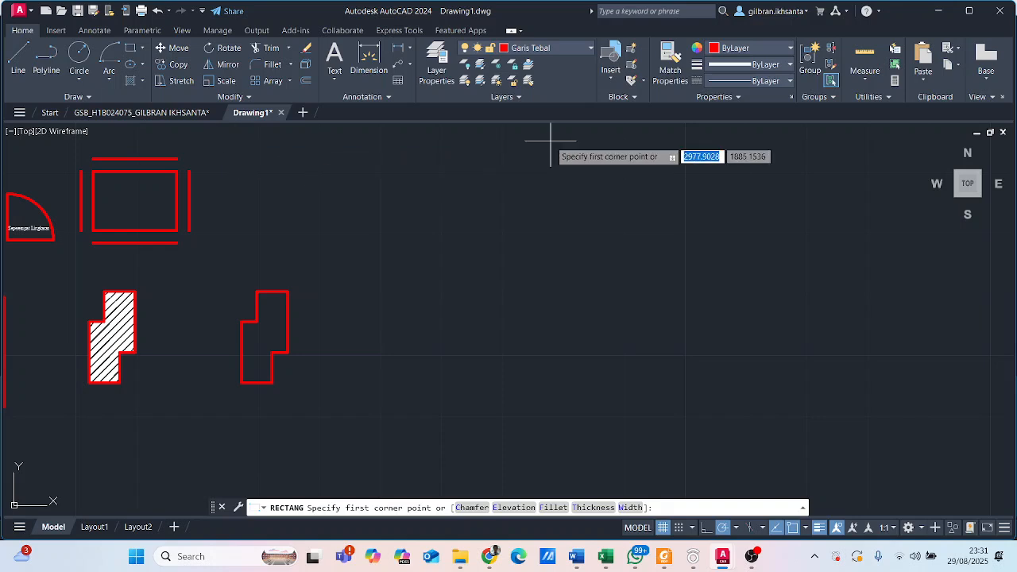
middle_drag(374, 225, 443, 301)
click(395, 223)
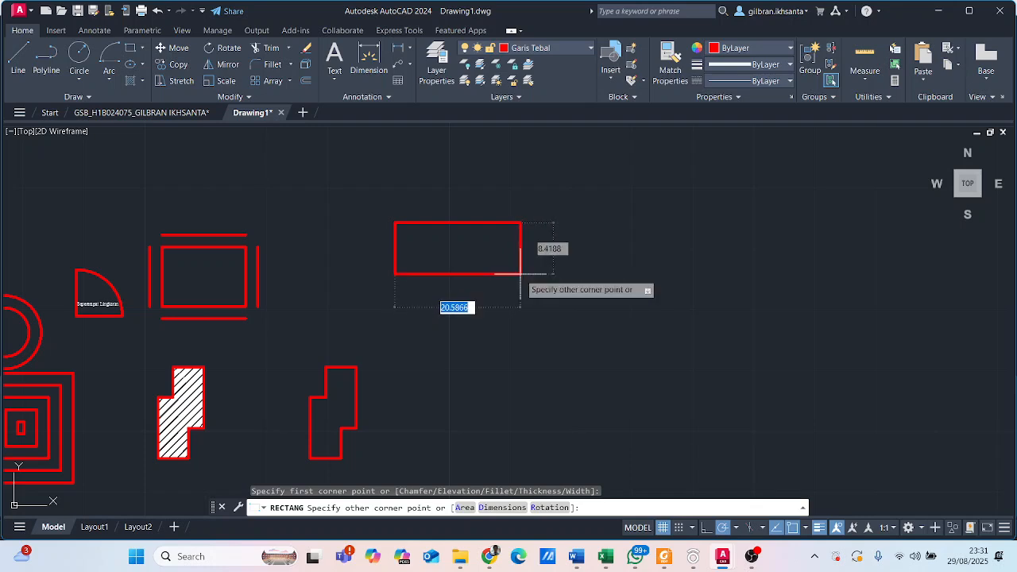
scroll(421, 244, up, 8)
middle_drag(436, 216, 616, 311)
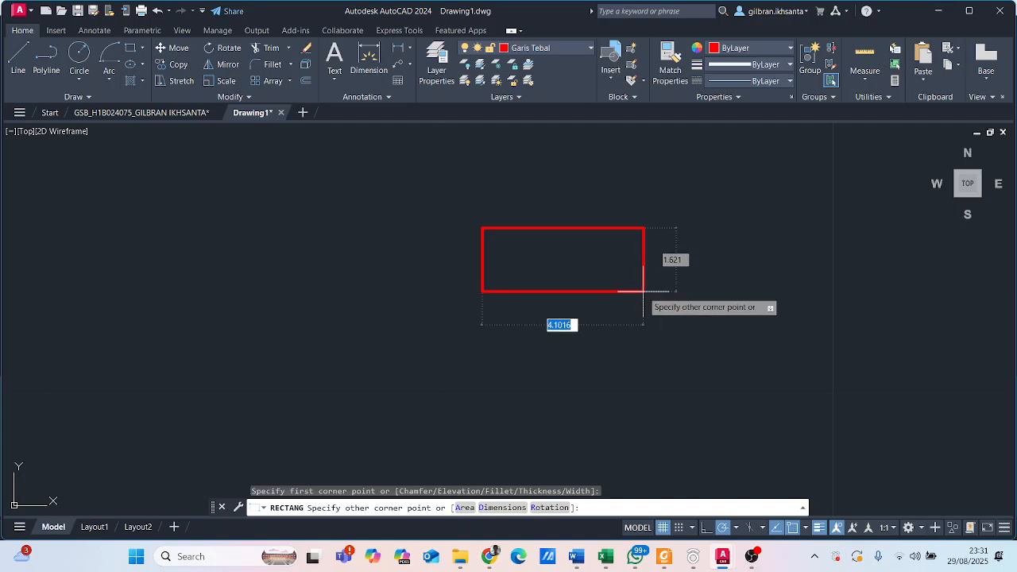
text(1)
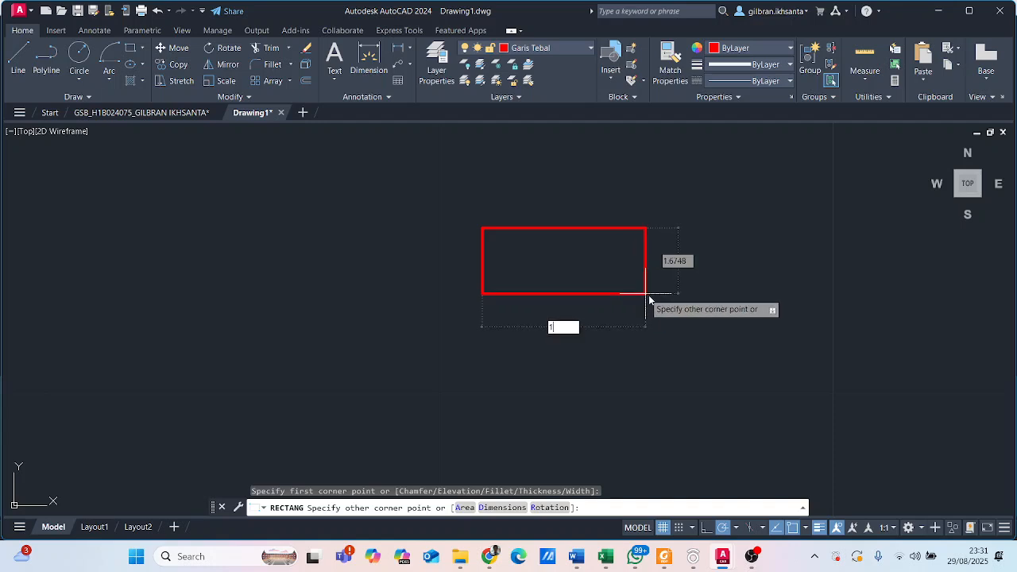
key(Tab)
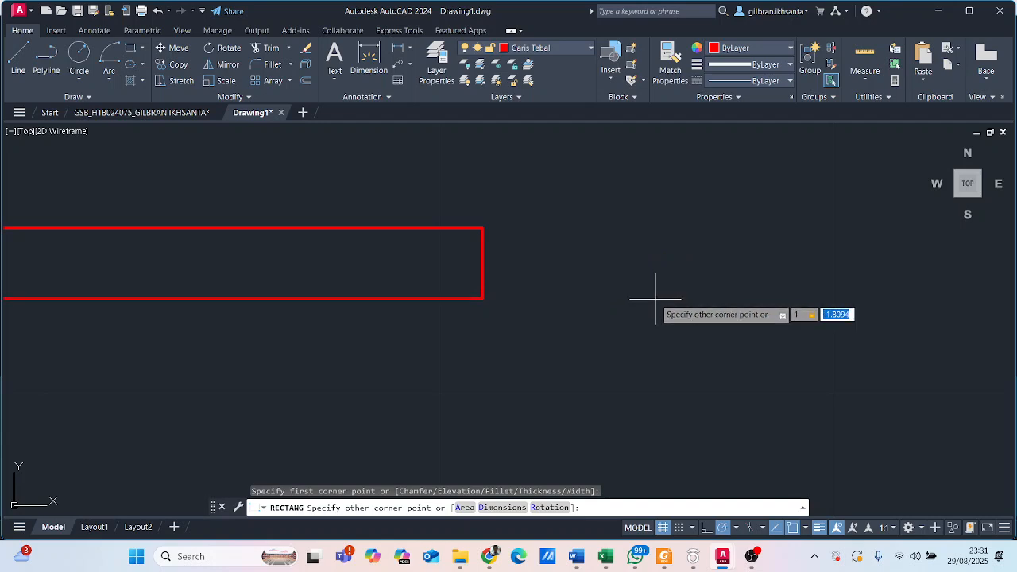
text(0.15)
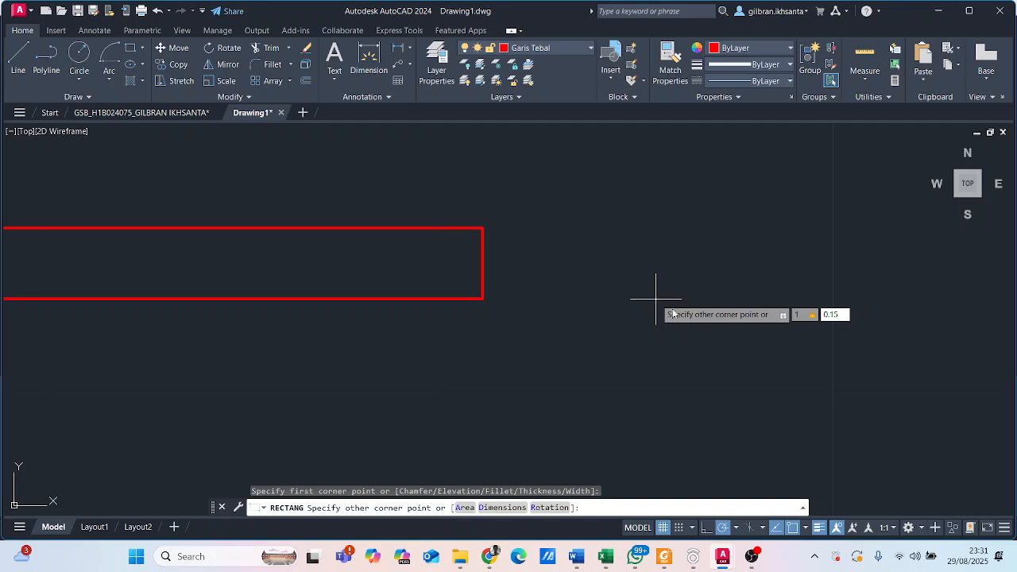
key(Return)
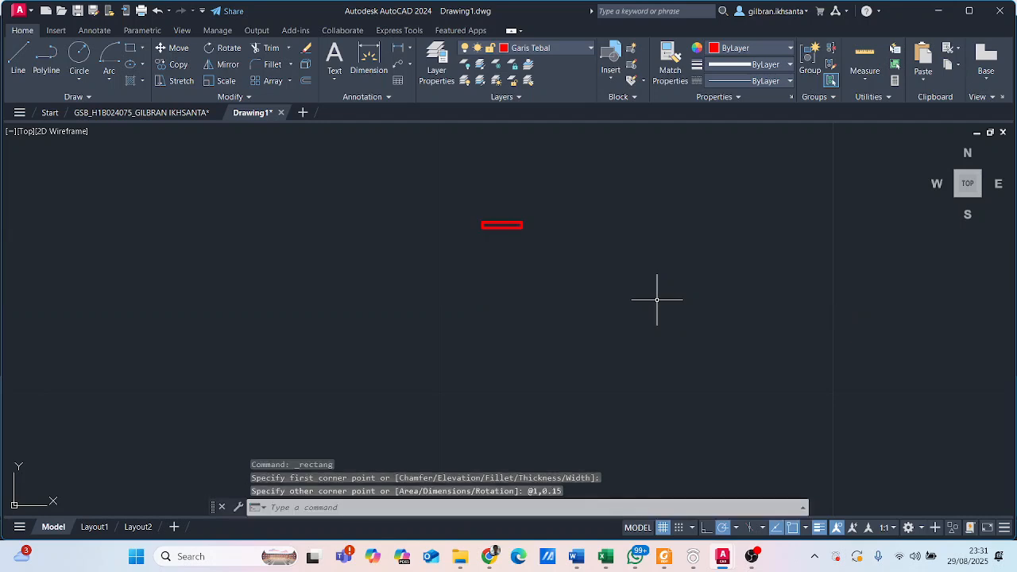
- Assign the new rectangle to the Dinding layer and deselect it
scroll(506, 236, up, 6)
middle_drag(498, 195, 504, 289)
scroll(412, 318, up, 4)
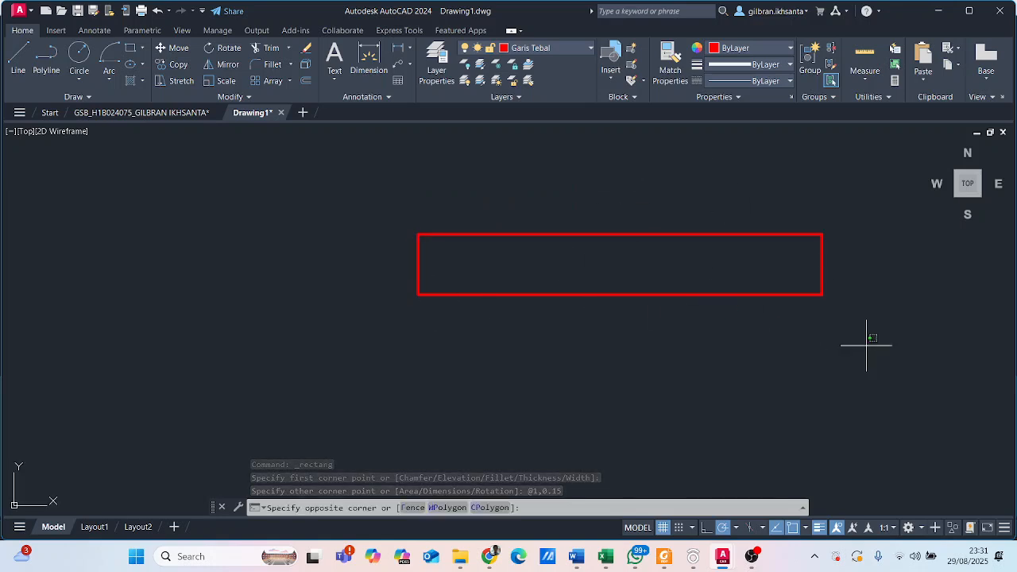
click(713, 239)
click(589, 49)
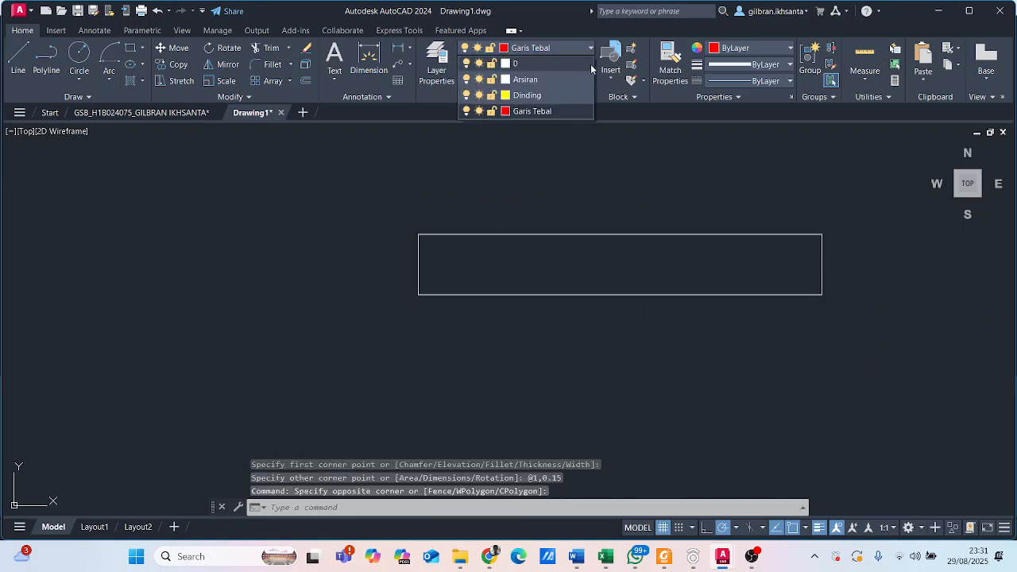
click(571, 96)
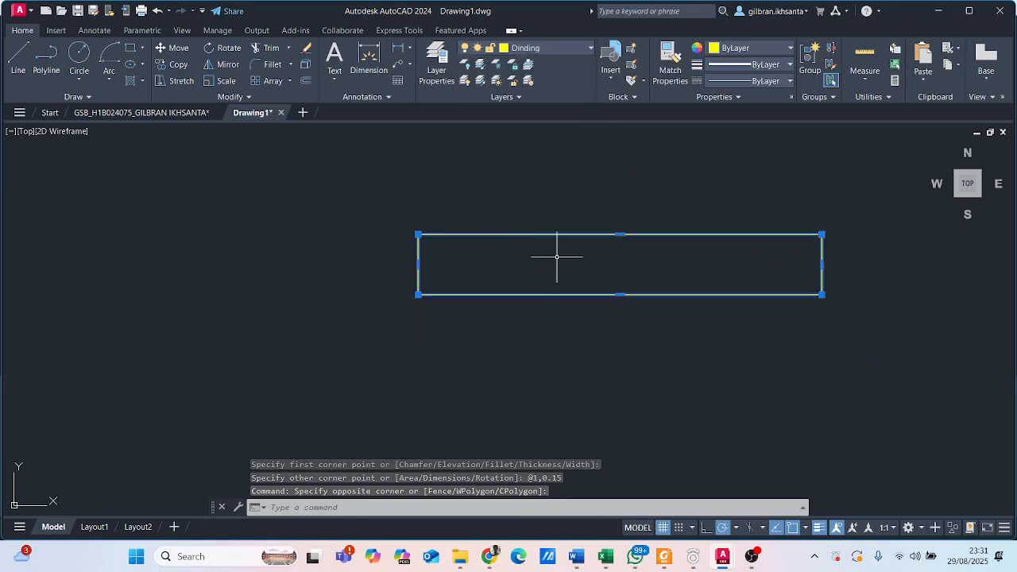
scroll(552, 254, up, 2)
mouse_move(556, 236)
middle_down()
mouse_move(494, 231)
mouse_move(489, 258)
middle_up()
scroll(527, 227, down, 2)
key(Escape)
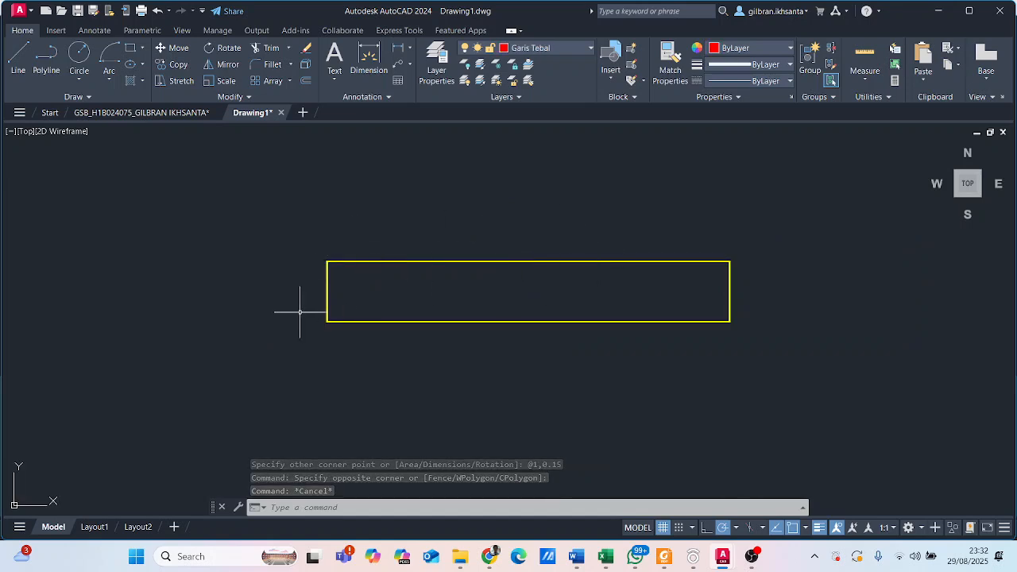
- Examine the wall's double edge lines in the reference floor plan drawing and return to Drawing1
middle_drag(656, 252, 556, 288)
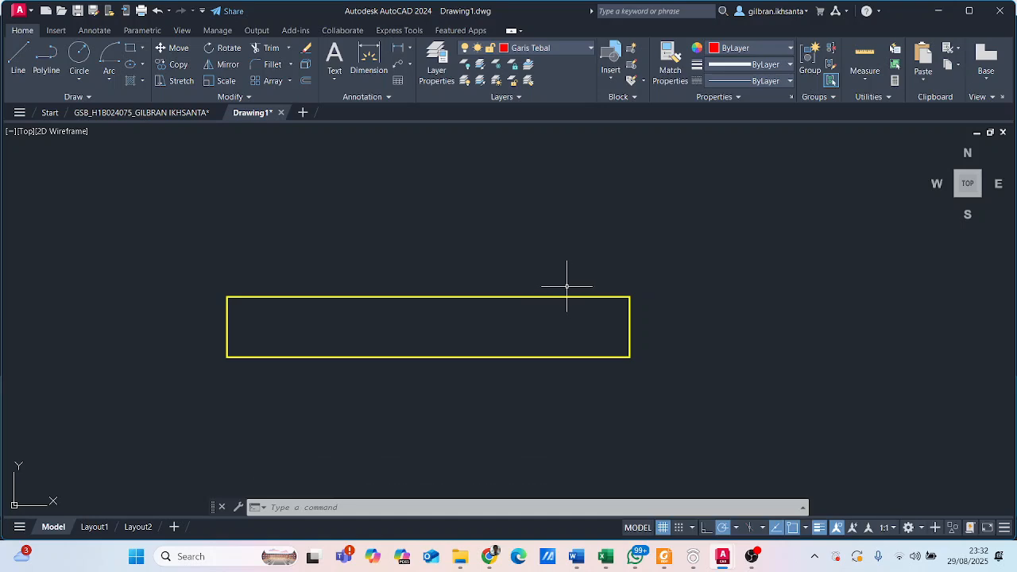
click(151, 113)
scroll(261, 267, up, 4)
scroll(364, 254, up, 8)
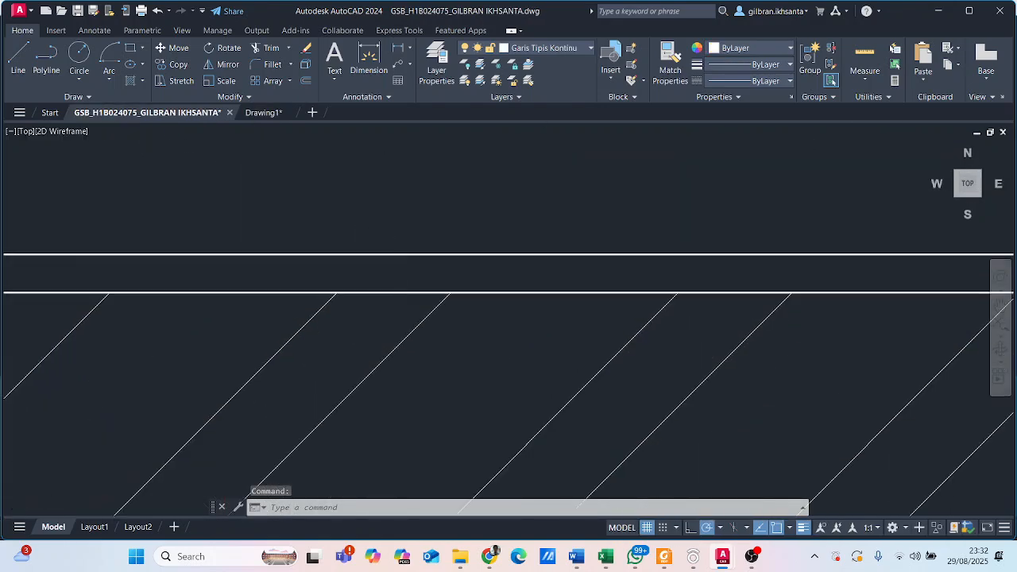
scroll(356, 257, down, 5)
click(274, 116)
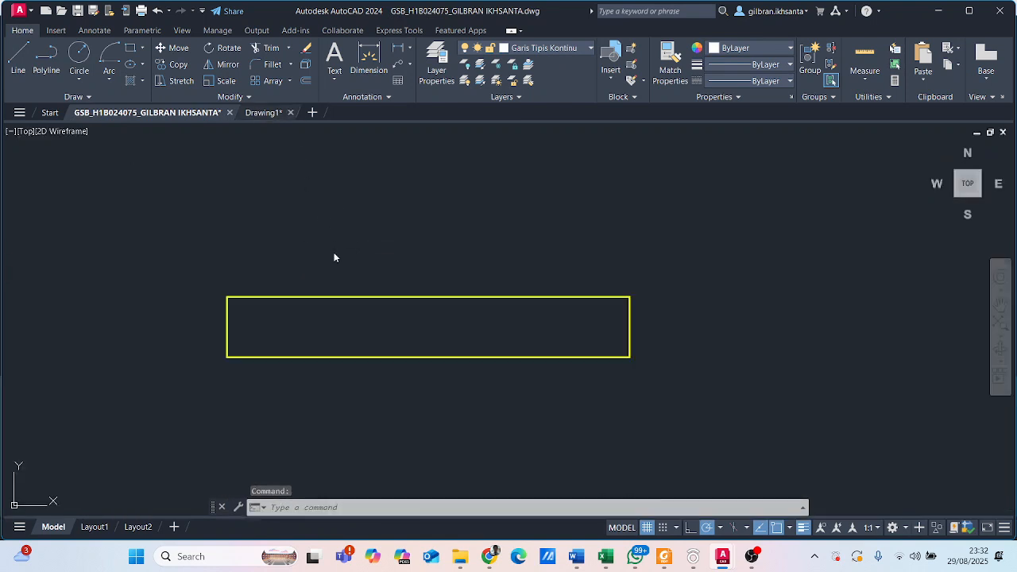
- Offset the wall rectangle inward by a distance of 0.015
text(o)
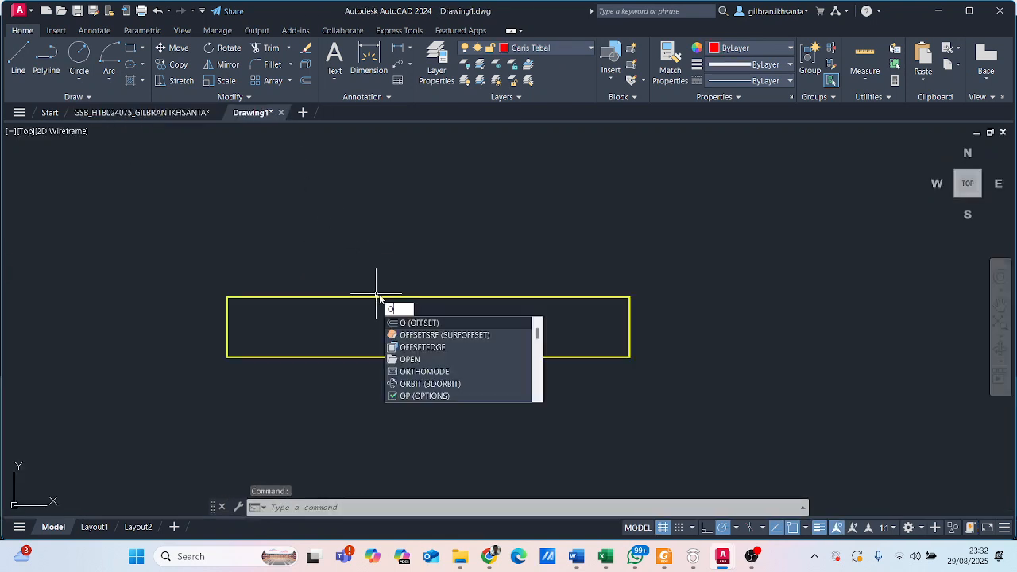
key(Return)
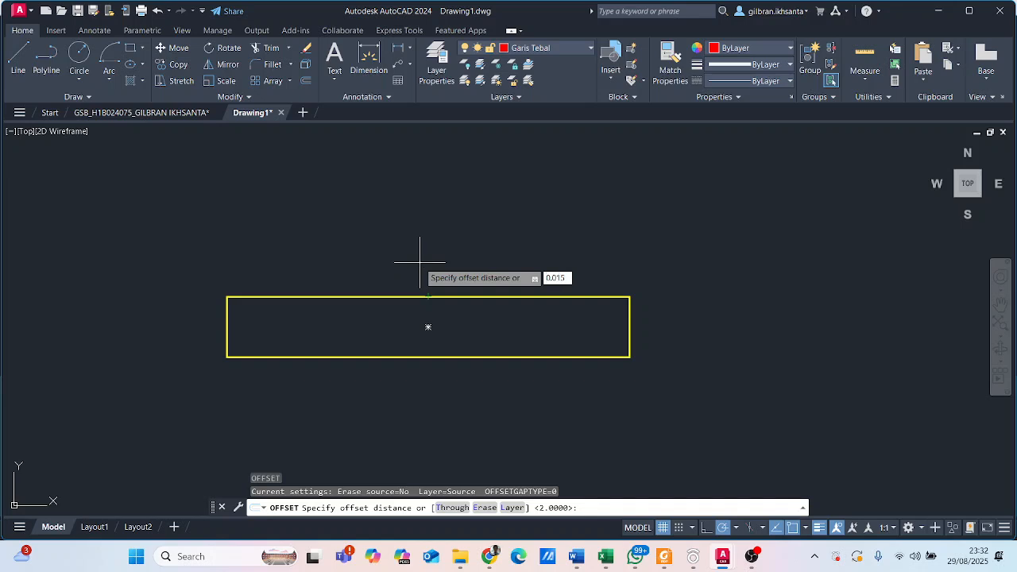
key(Return)
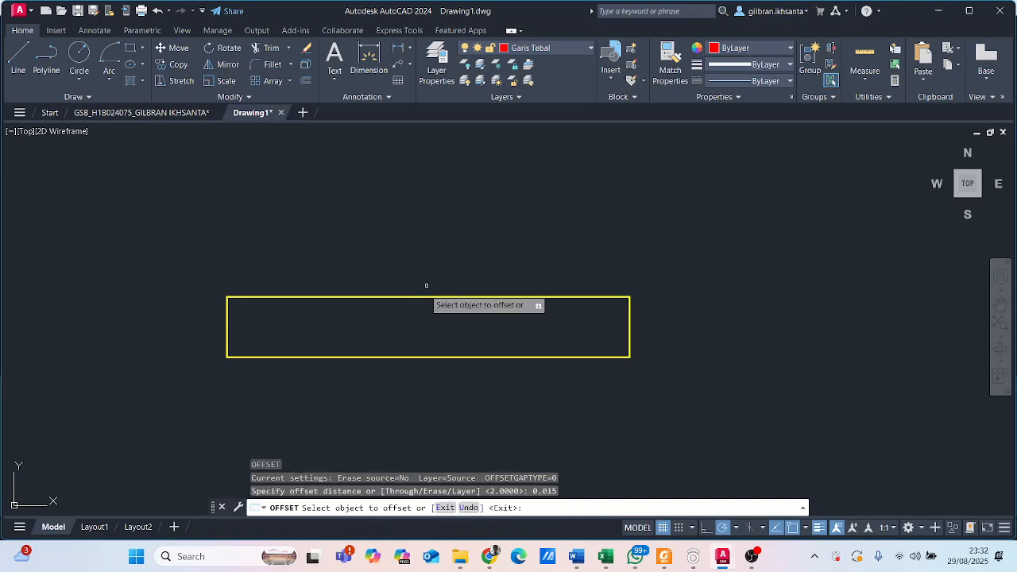
click(427, 299)
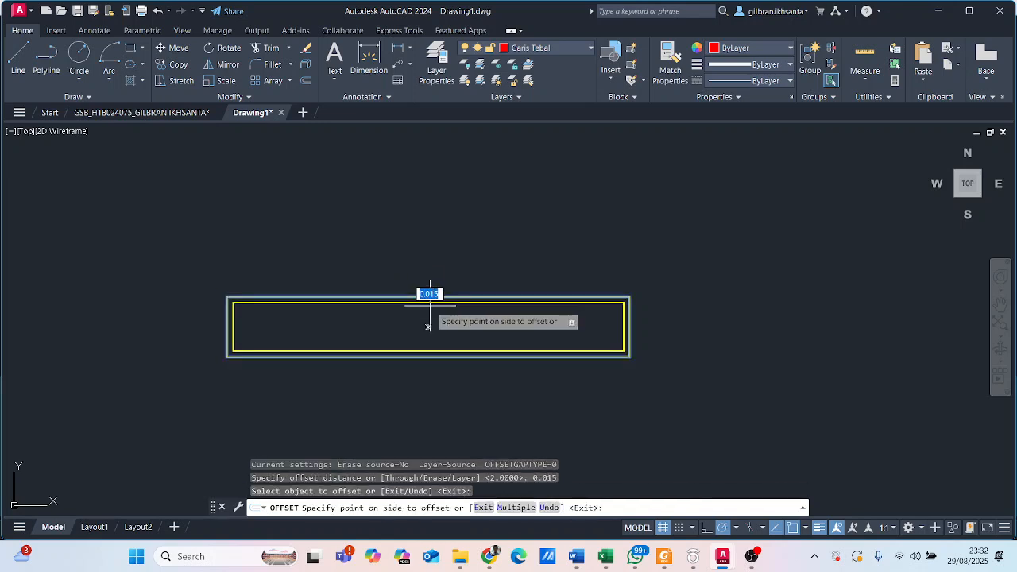
scroll(282, 299, up, 6)
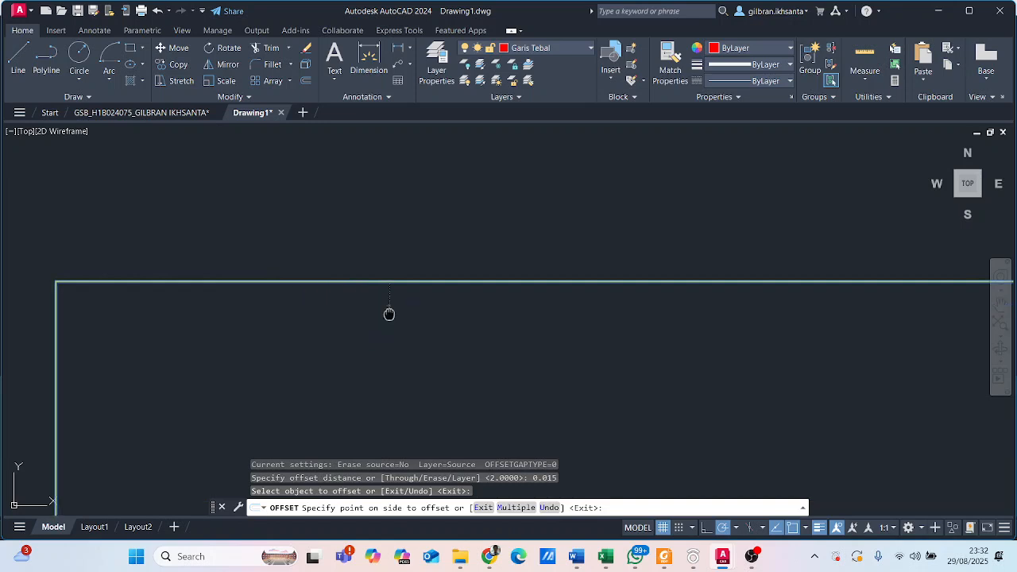
click(323, 263)
scroll(398, 278, down, 4)
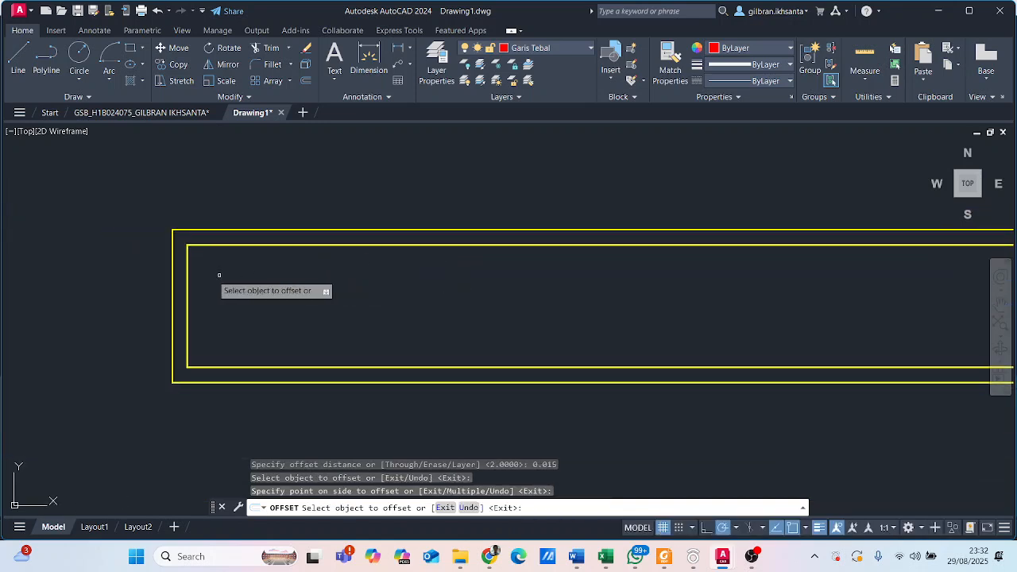
scroll(209, 243, up, 2)
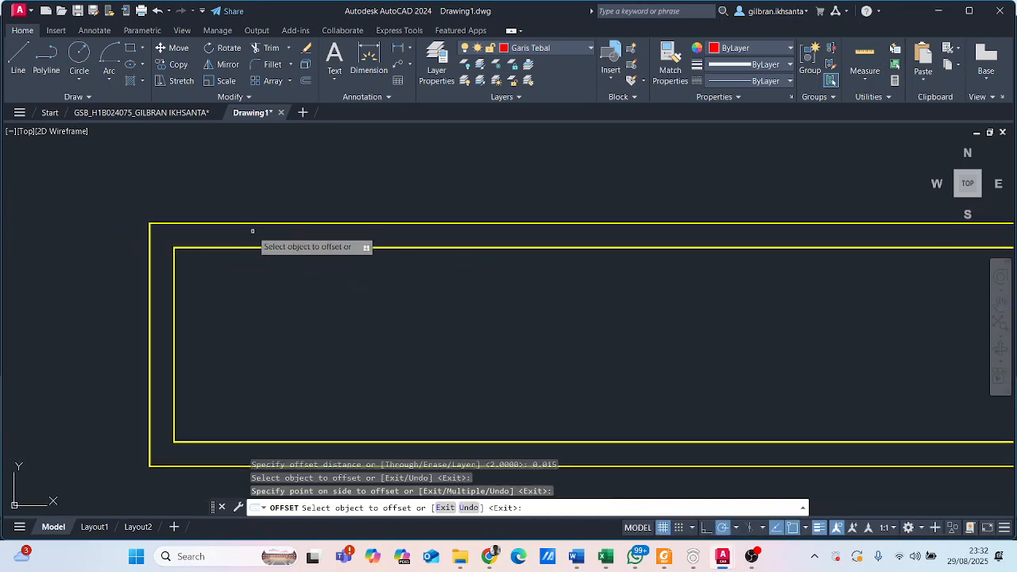
middle_drag(333, 236, 251, 201)
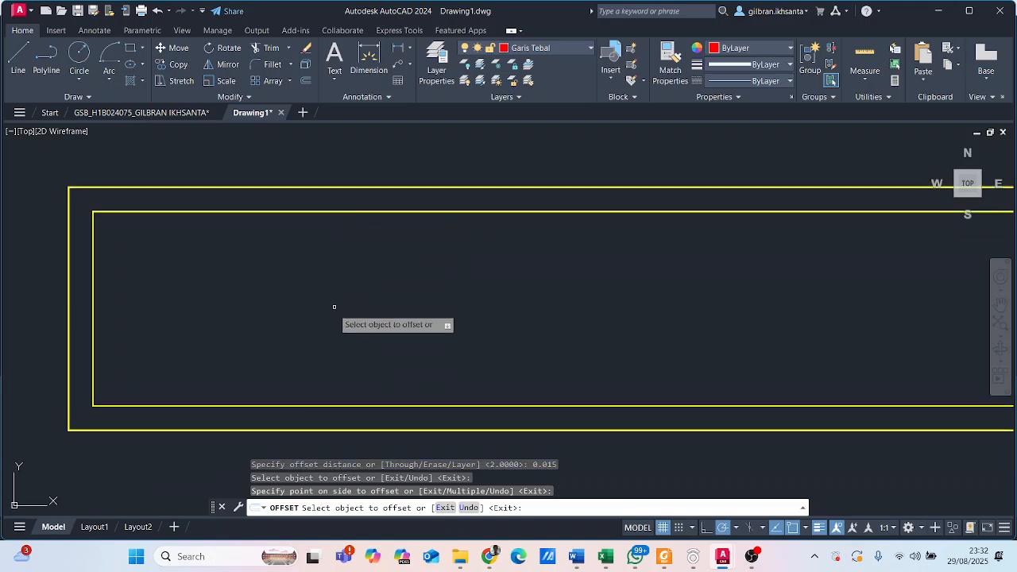
scroll(330, 290, down, 2)
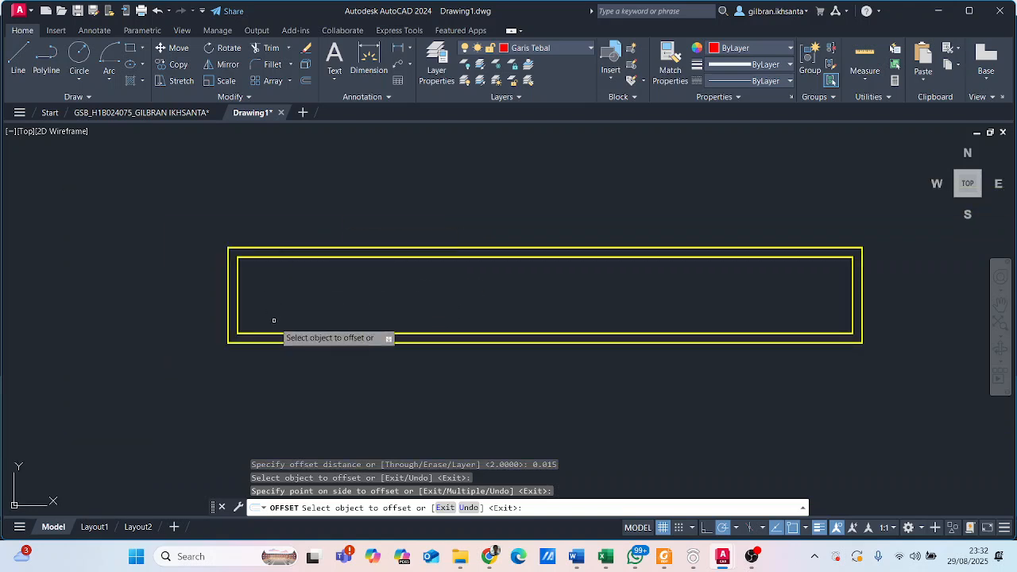
scroll(202, 319, up, 2)
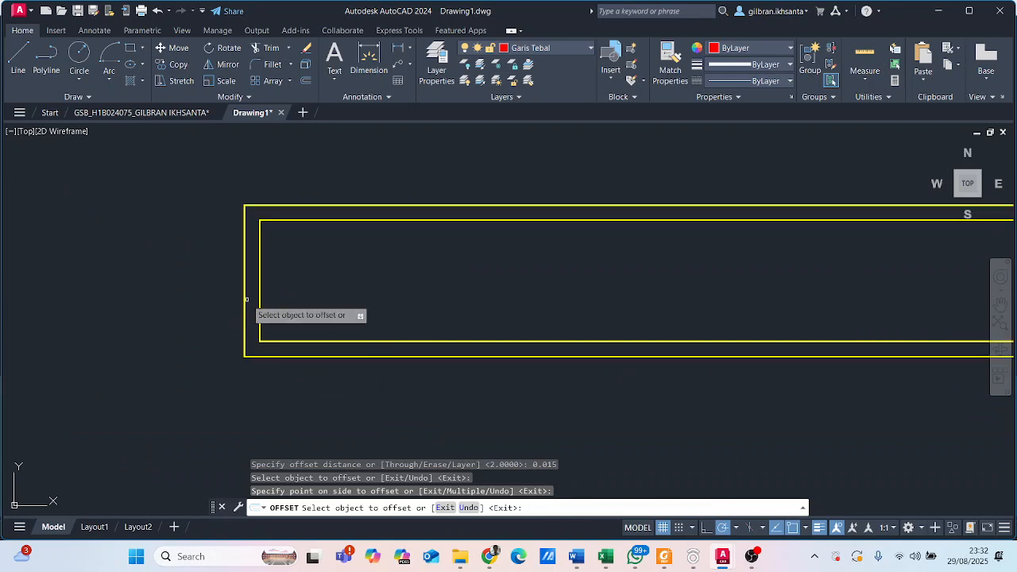
key(Escape)
scroll(249, 288, down, 2)
scroll(409, 283, down, 2)
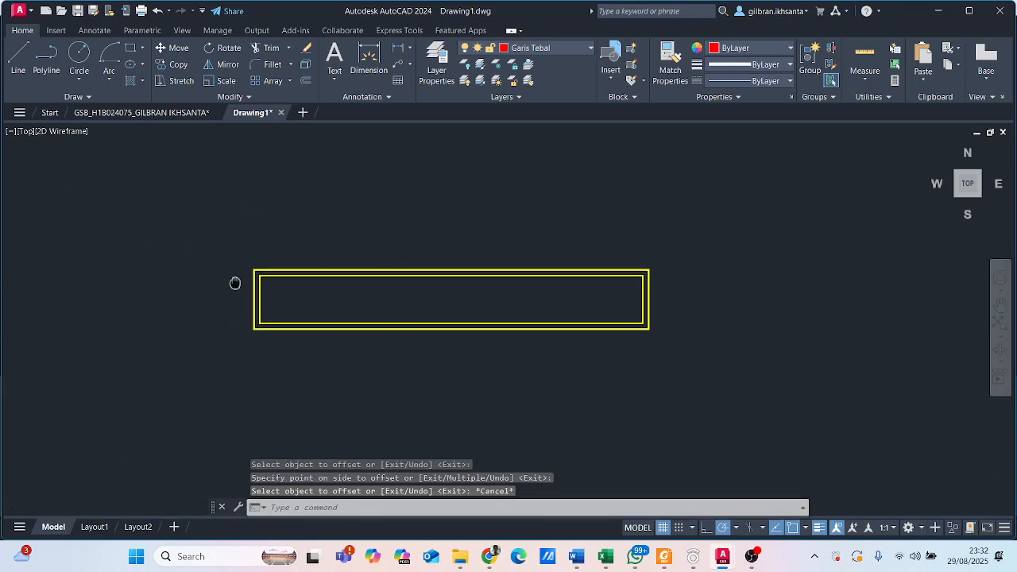
- Stretch both short sides of the inner rectangle outward to meet the short sides of the outer rectangle
scroll(267, 288, up, 3)
scroll(220, 302, down, 1)
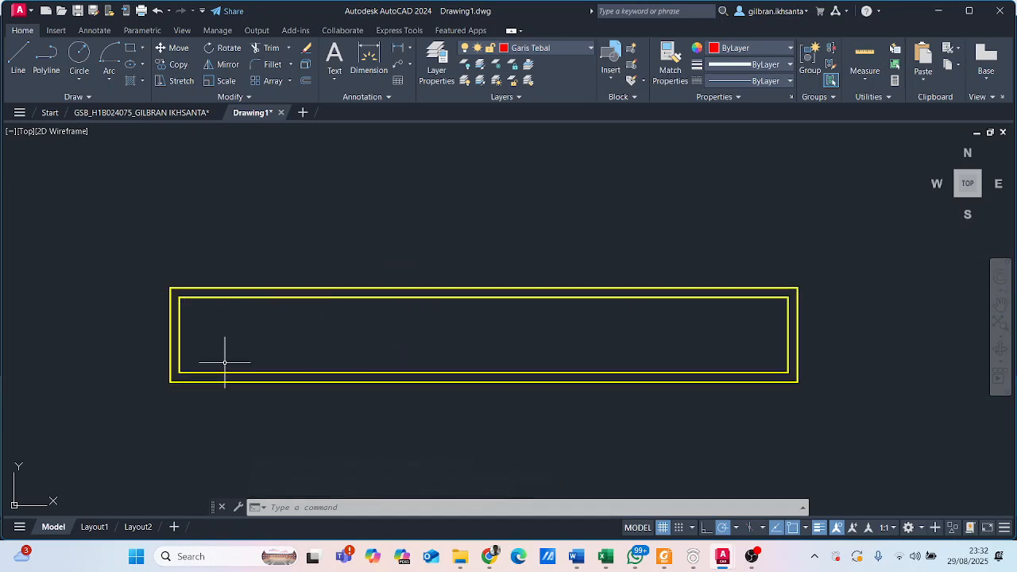
click(181, 337)
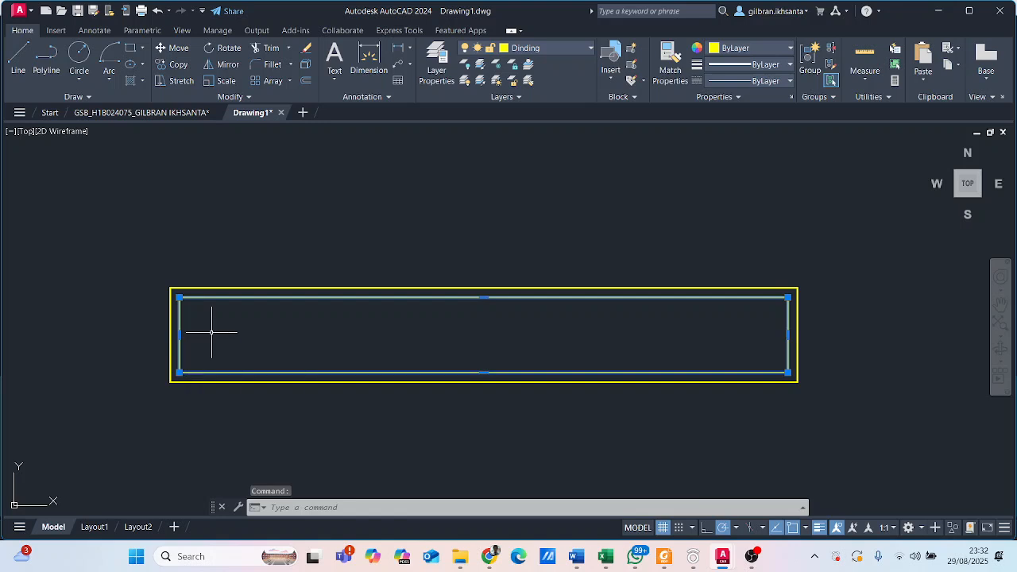
scroll(198, 327, up, 2)
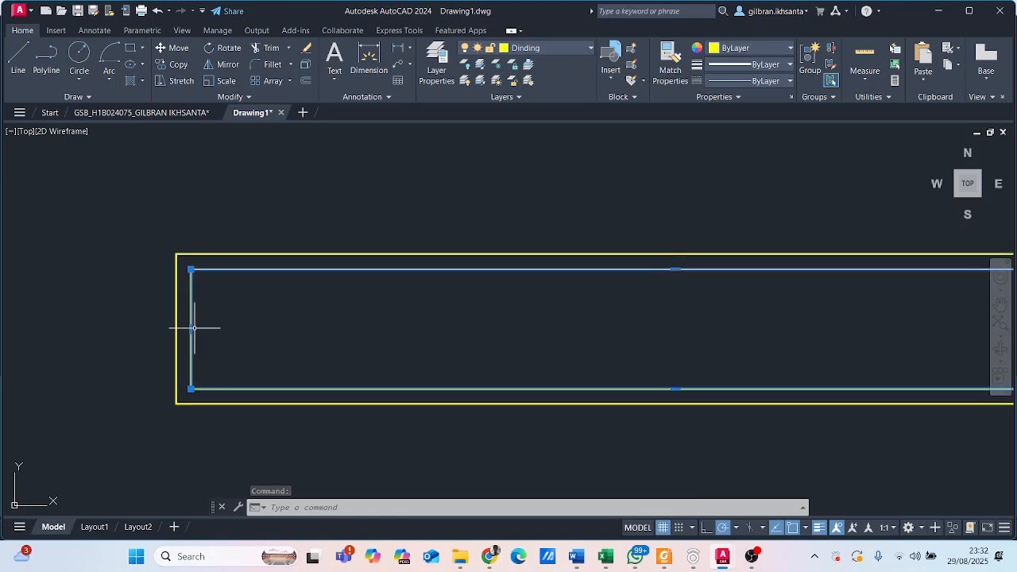
click(191, 329)
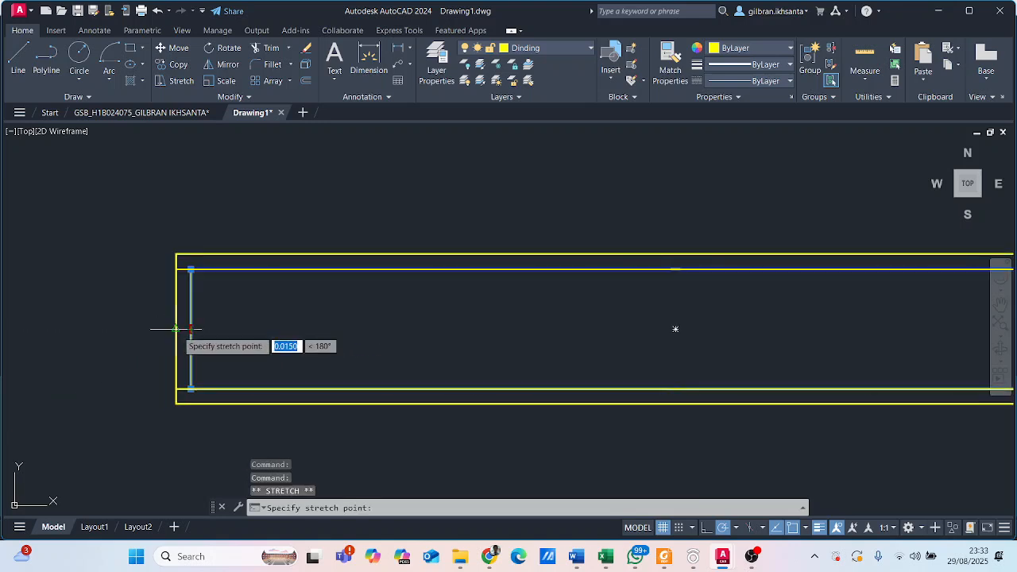
click(175, 328)
middle_drag(527, 321, 148, 340)
click(790, 333)
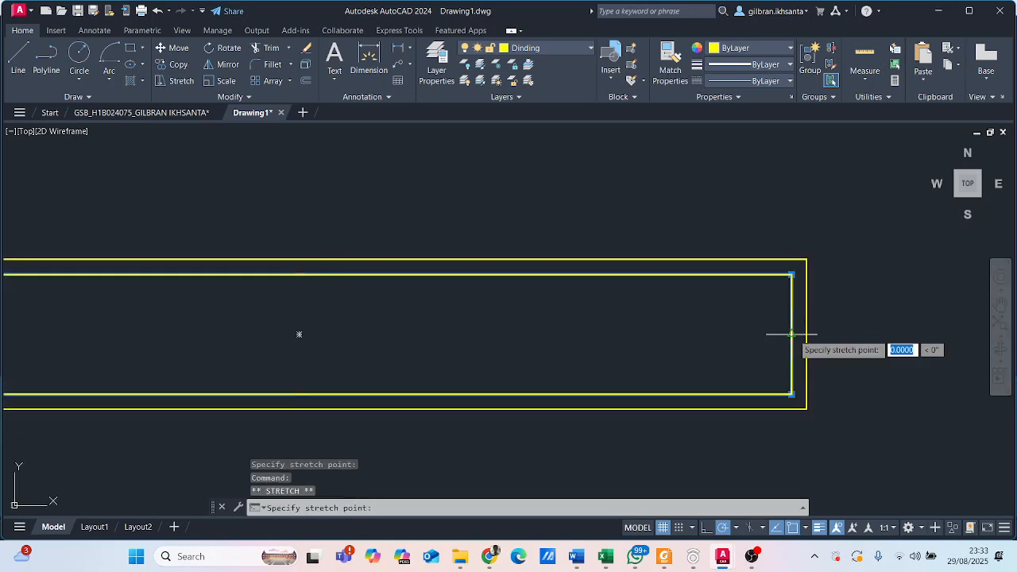
click(806, 334)
scroll(646, 332, down, 2)
scroll(602, 322, down, 2)
scroll(466, 327, up, 2)
key(Escape)
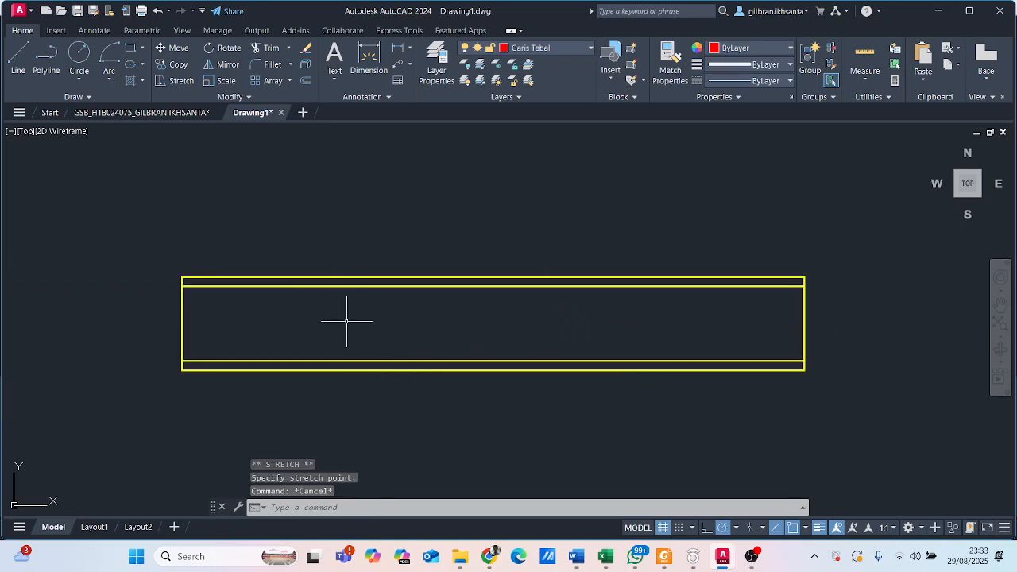
- Recheck the wall hatching in the reference floor plan, then start a hatch in Drawing1 with Arsiran as the current layer
click(164, 114)
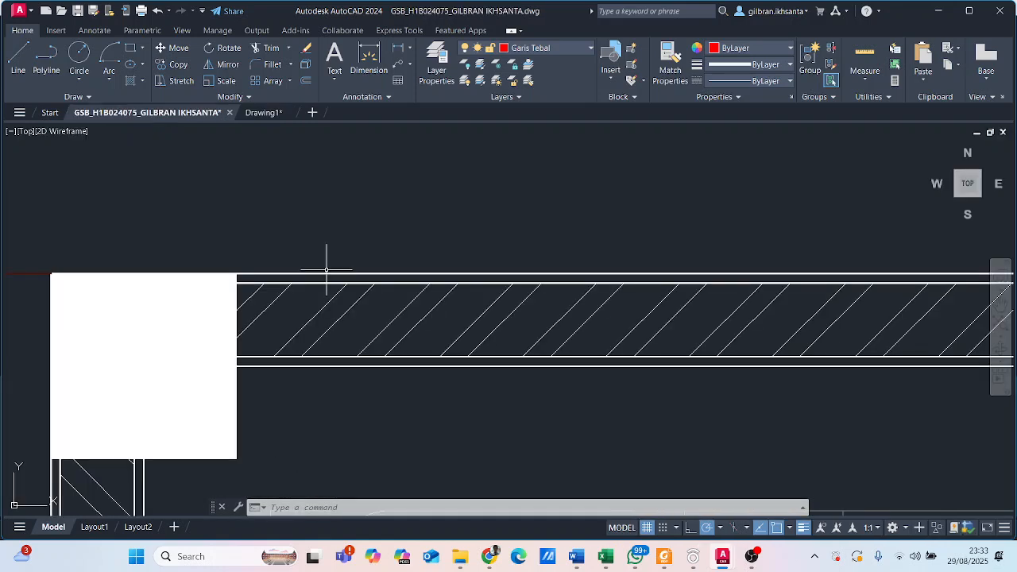
click(268, 114)
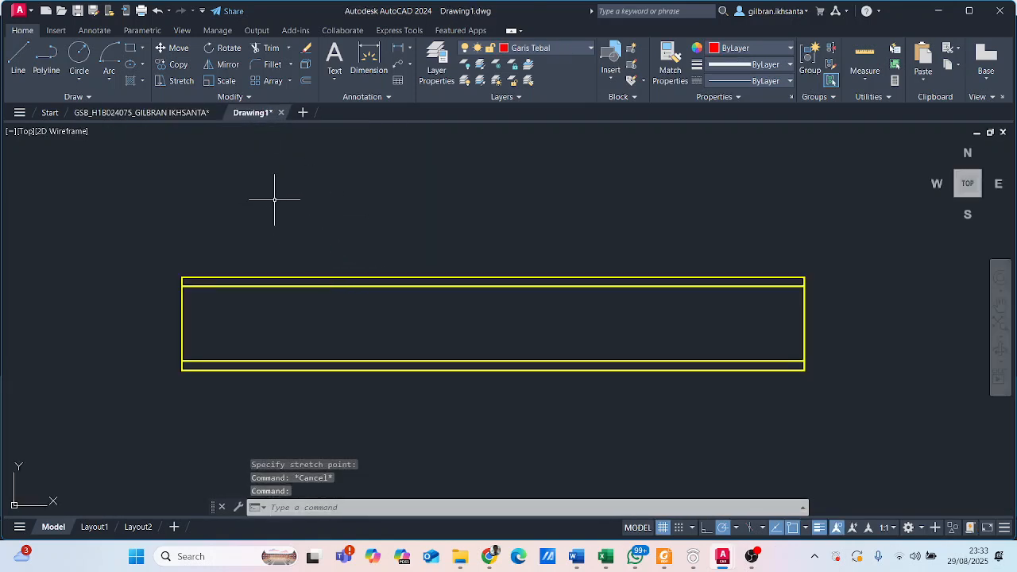
text(h)
key(Return)
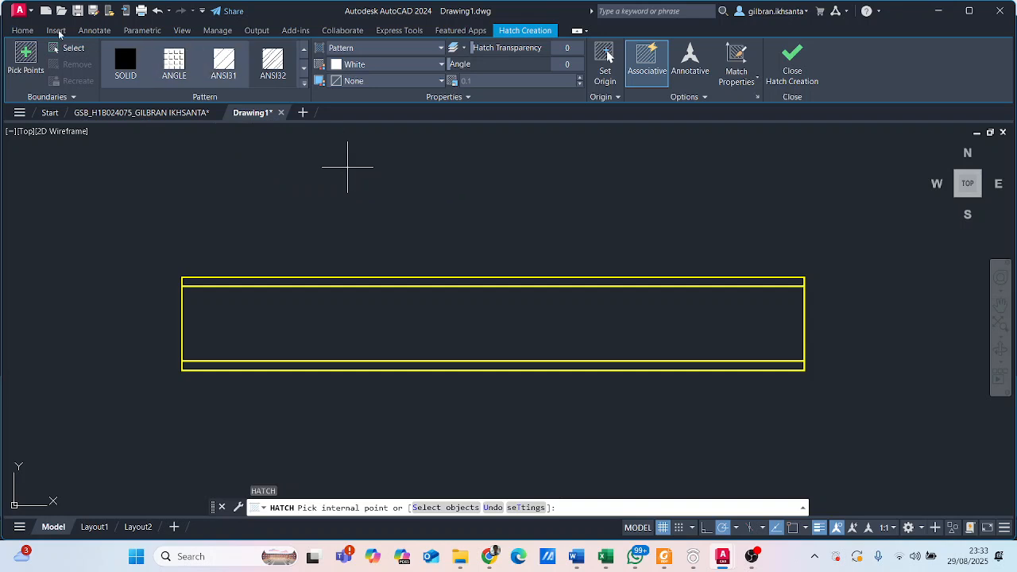
click(22, 31)
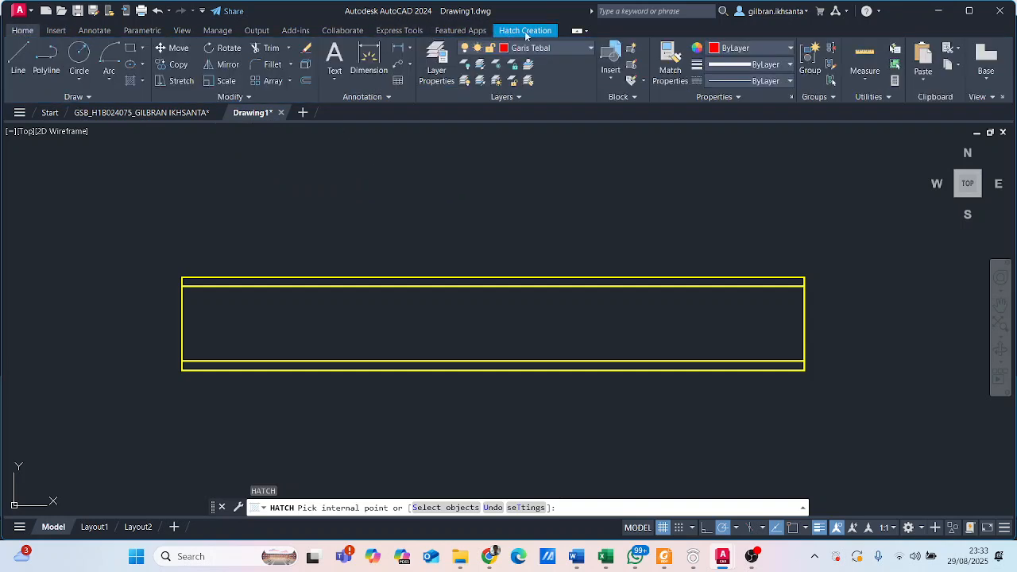
click(487, 51)
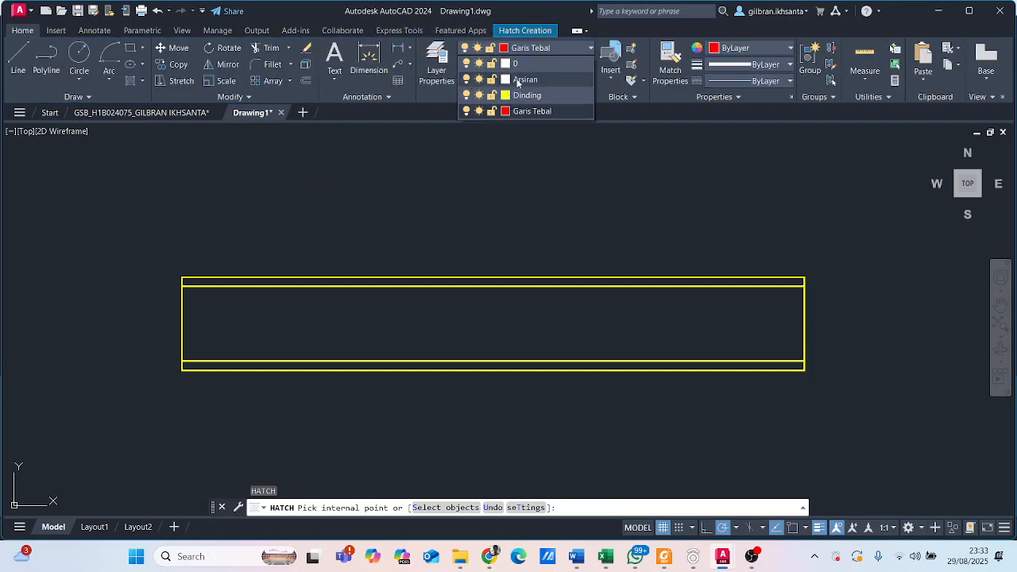
click(525, 81)
click(523, 30)
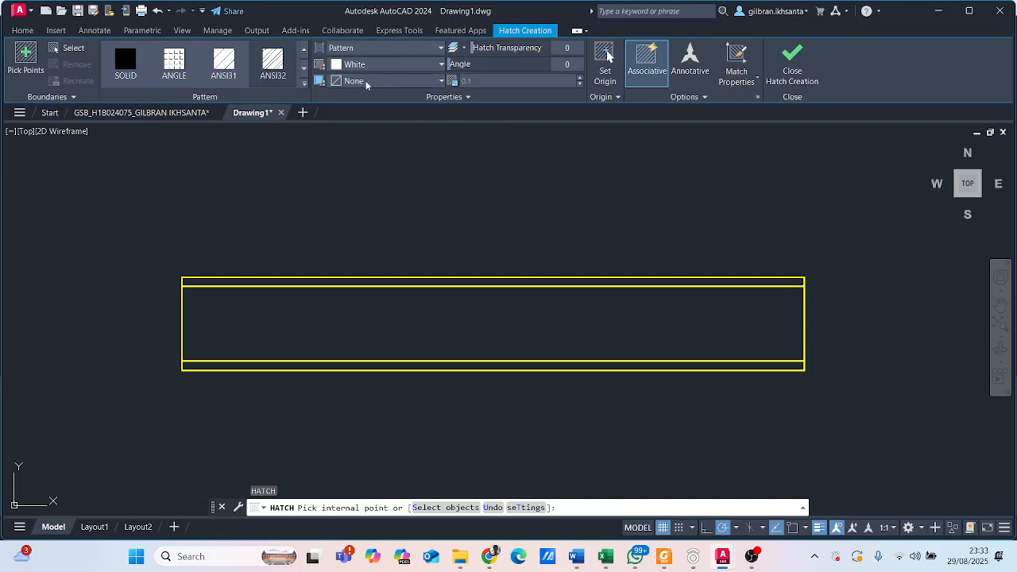
- Set the hatch colour to ByLayer and fill the inside of the inner wall rectangle with the ANSI32 pattern
click(442, 65)
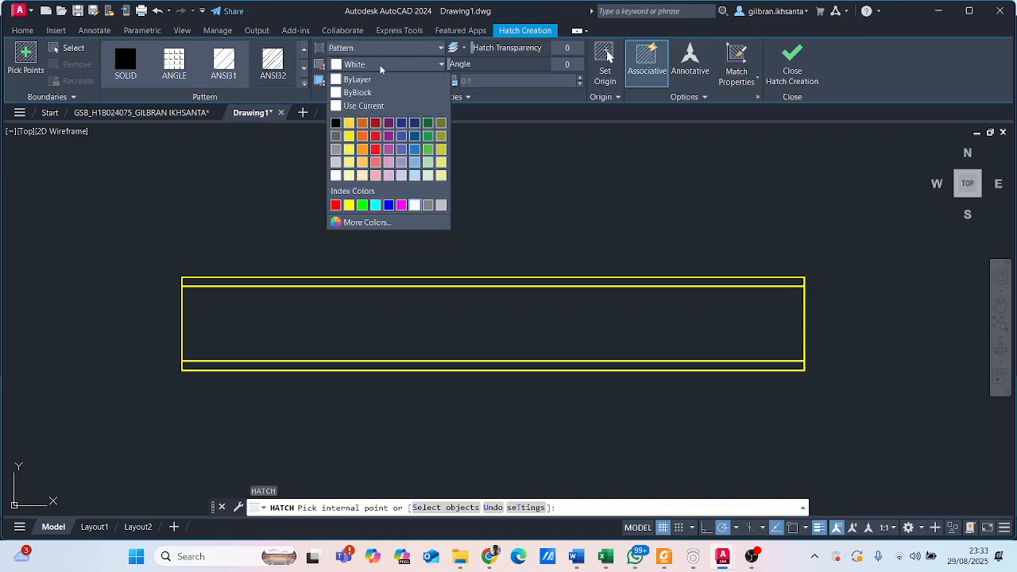
click(358, 79)
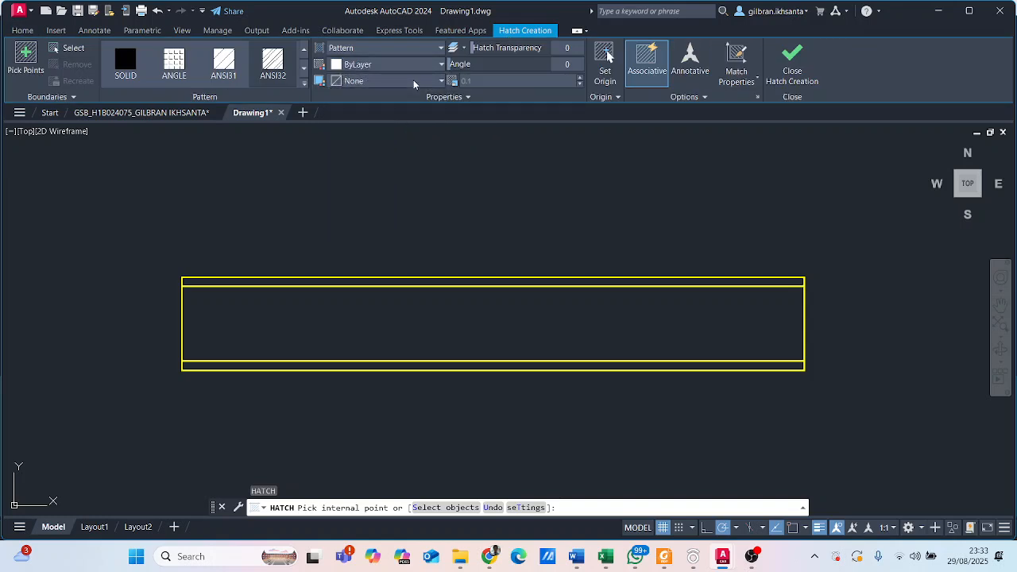
click(413, 81)
click(407, 83)
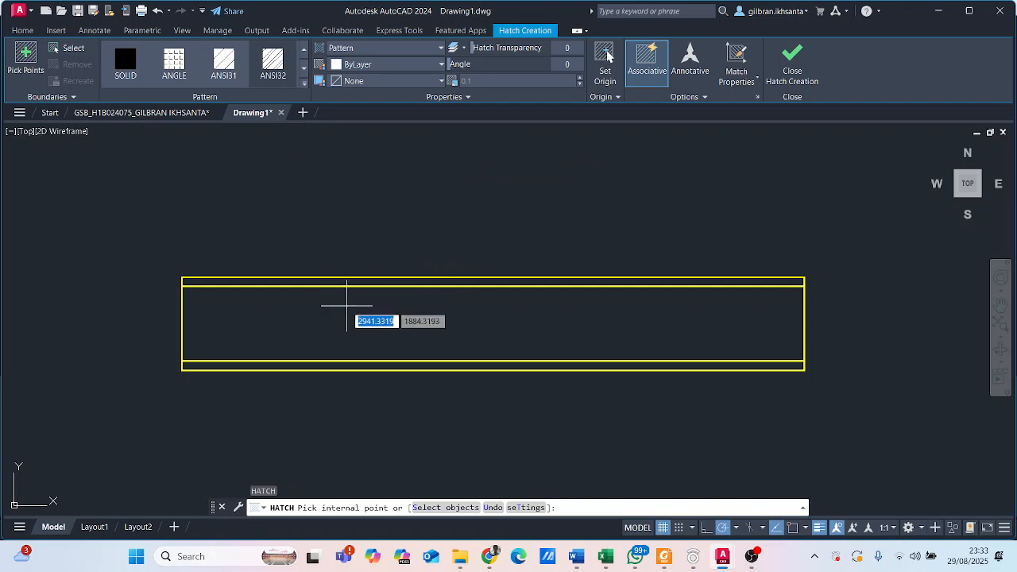
click(265, 72)
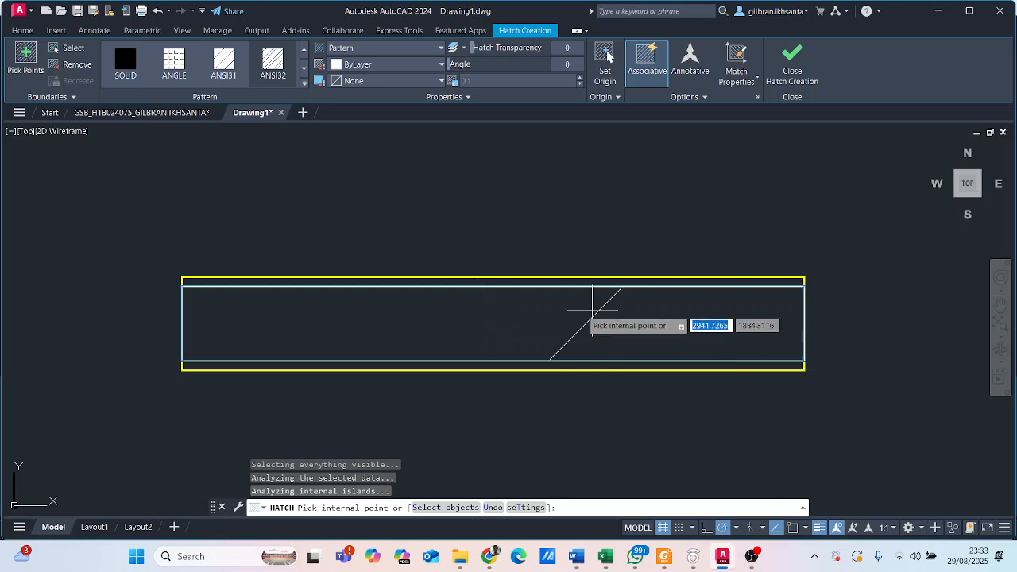
key(Escape)
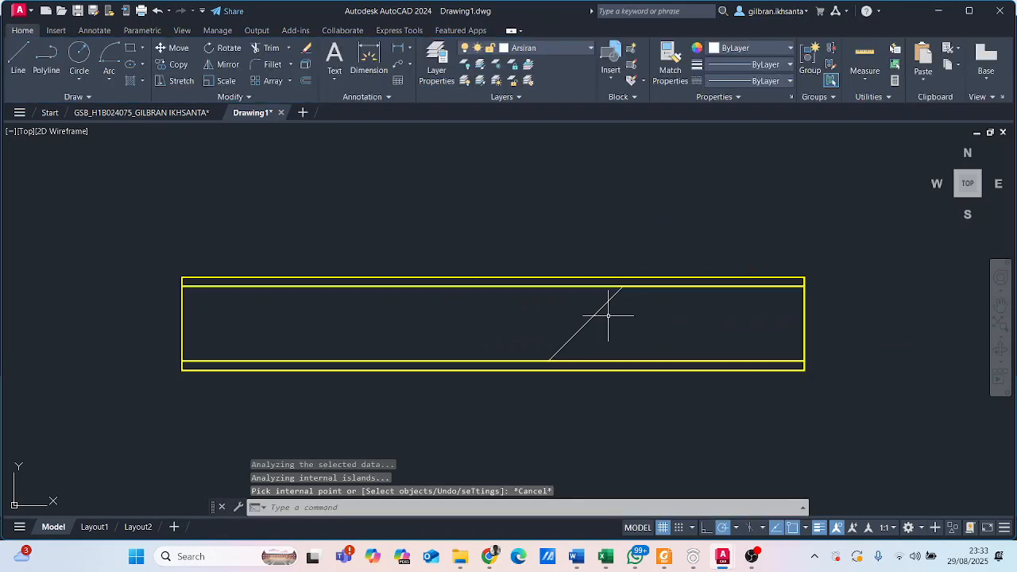
- Set the scale of the wall hatch to 0.01
click(597, 312)
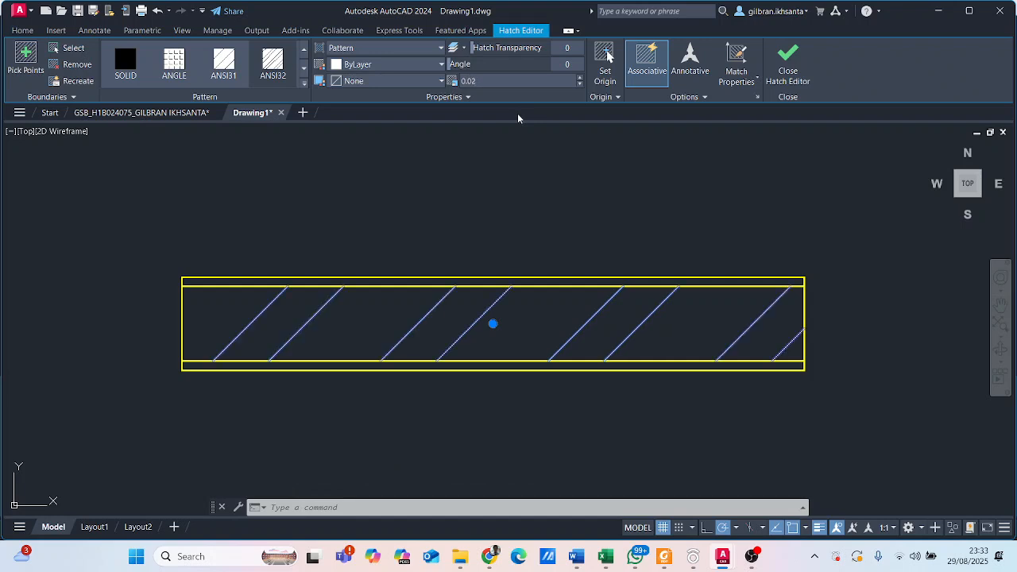
scroll(593, 211, down, 8)
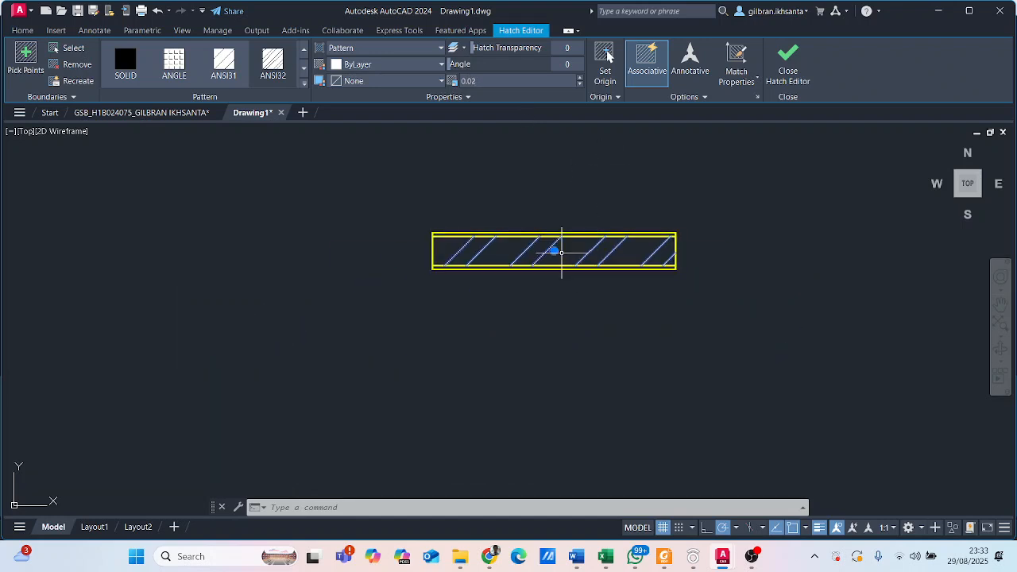
scroll(557, 236, up, 7)
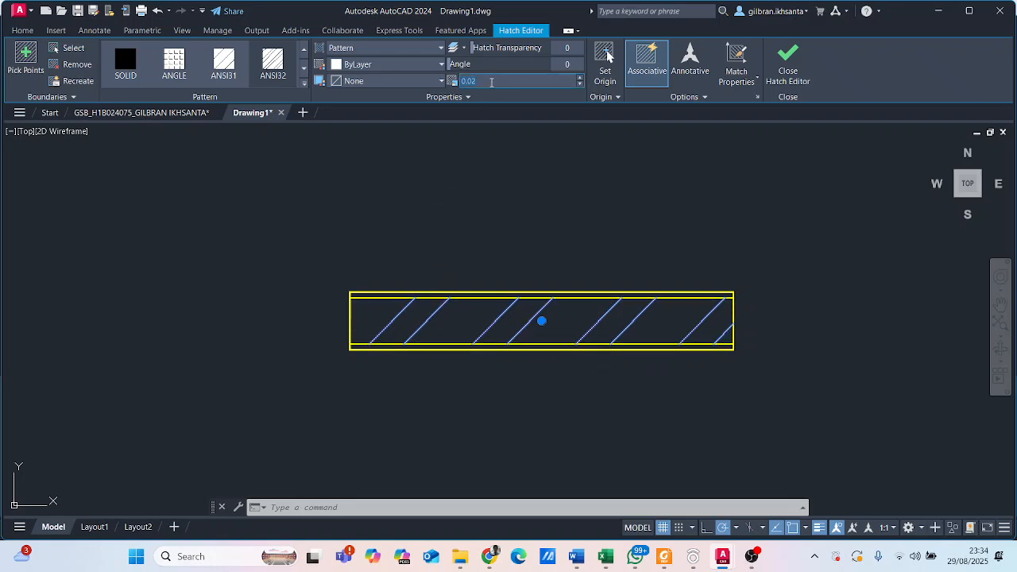
text(1)
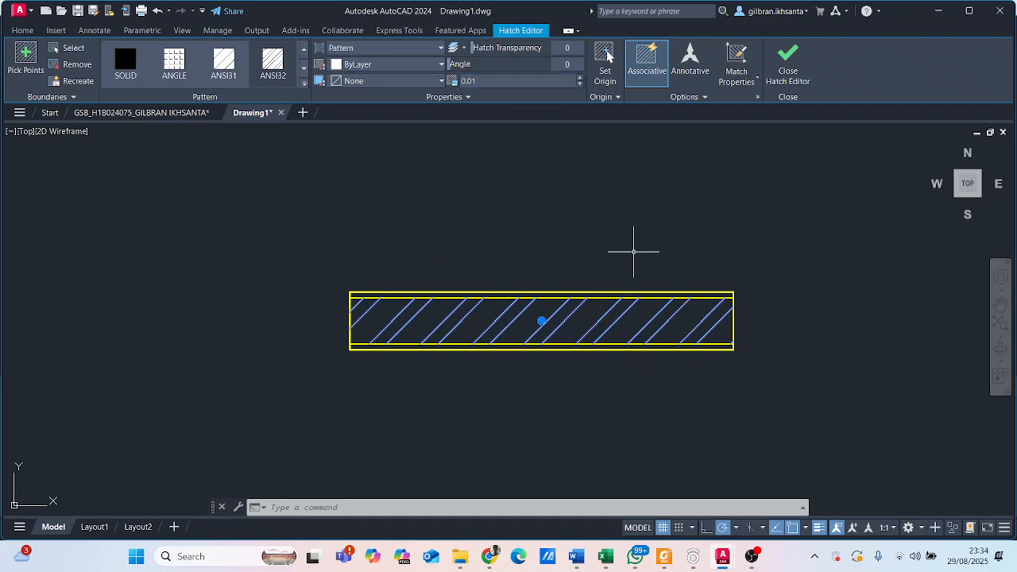
scroll(633, 246, down, 6)
scroll(654, 246, up, 8)
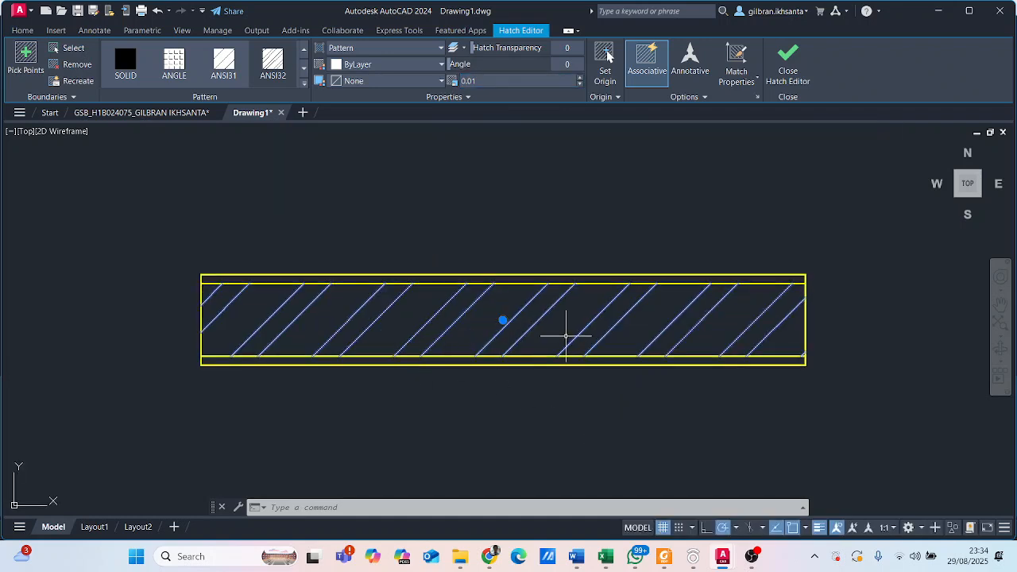
- Compare the hatch scale of the wall in the reference floor plan with that of the wall hatch in Drawing1
click(182, 116)
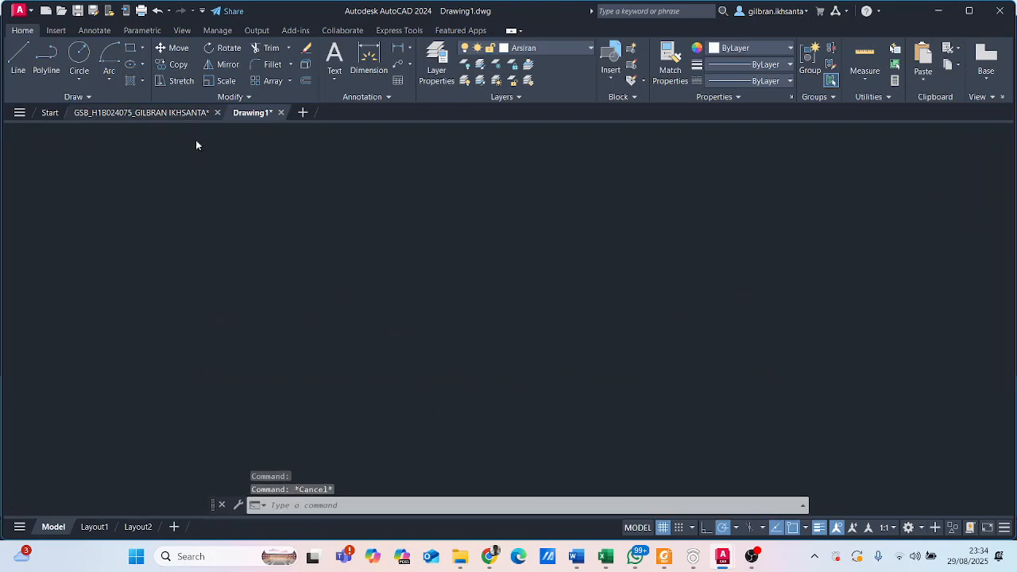
click(423, 339)
click(420, 321)
click(432, 332)
click(404, 306)
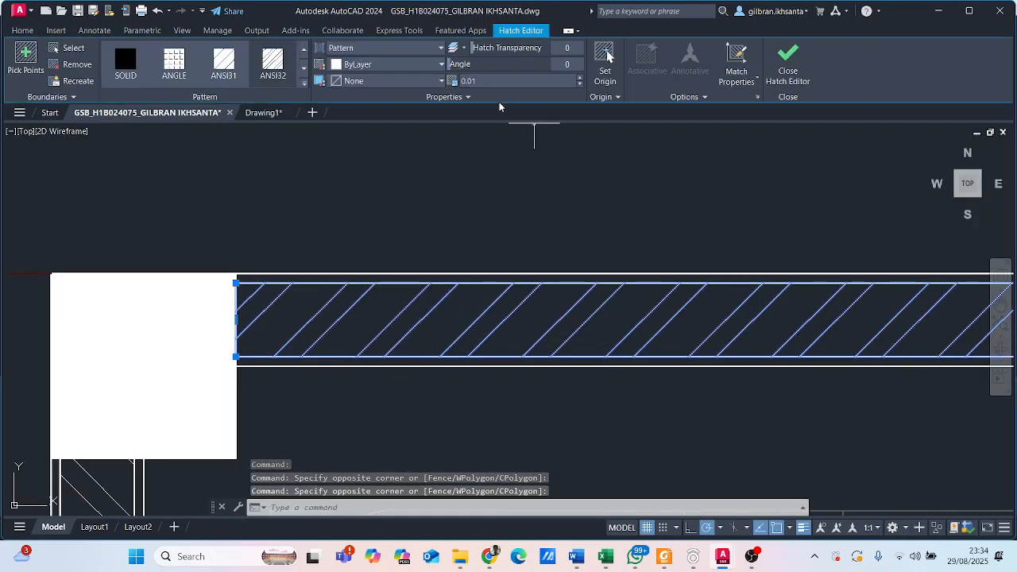
key(Escape)
scroll(477, 325, down, 2)
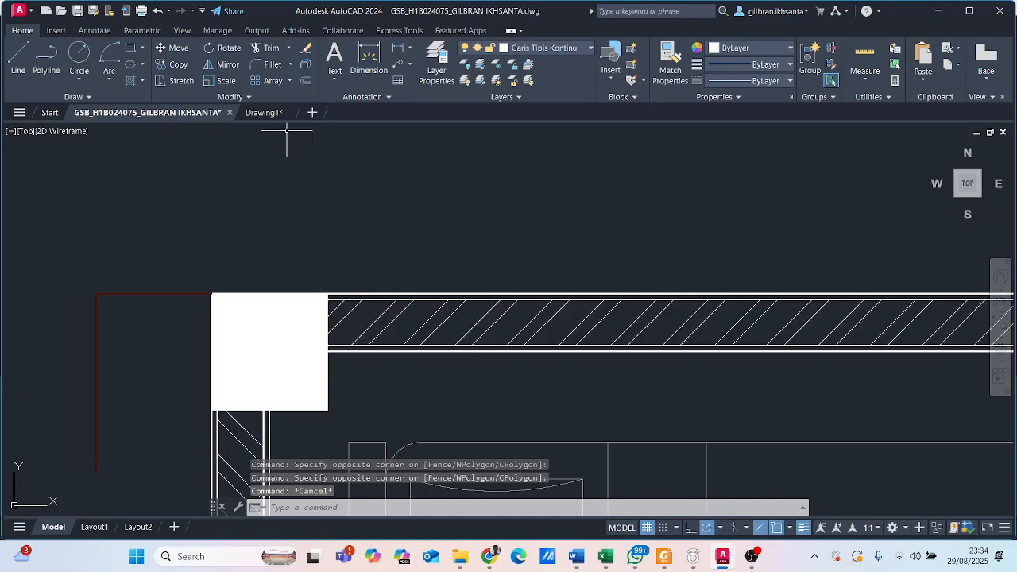
click(265, 113)
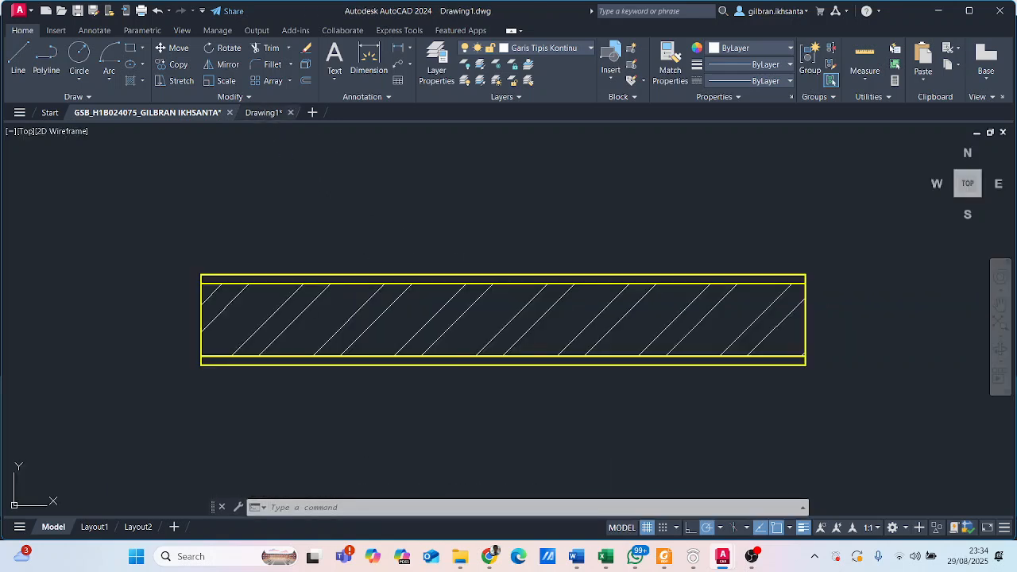
click(436, 316)
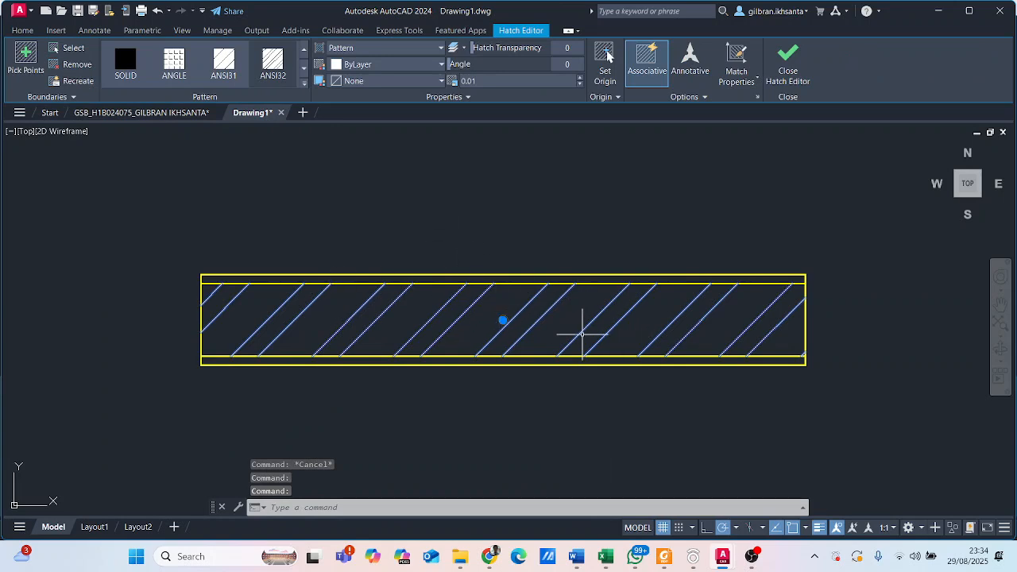
scroll(610, 221, down, 6)
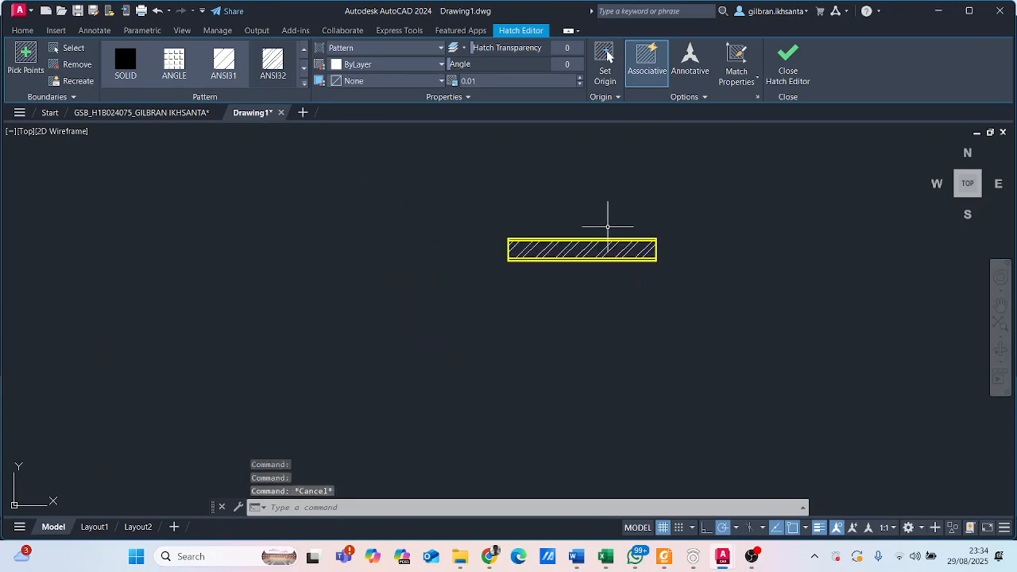
key(Escape)
scroll(660, 243, up, 4)
click(640, 253)
key(Escape)
click(659, 306)
click(608, 253)
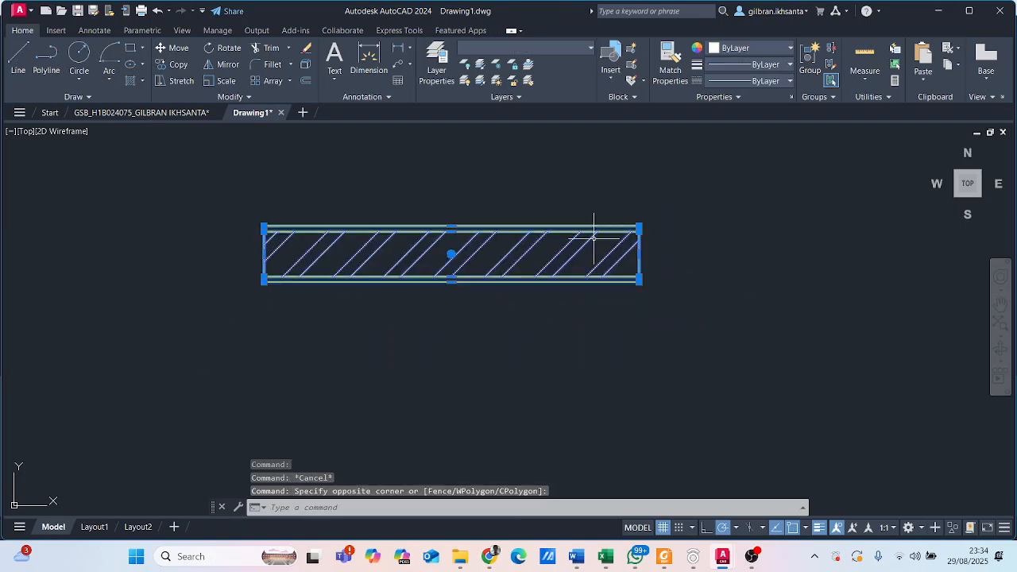
scroll(423, 241, up, 2)
key(Escape)
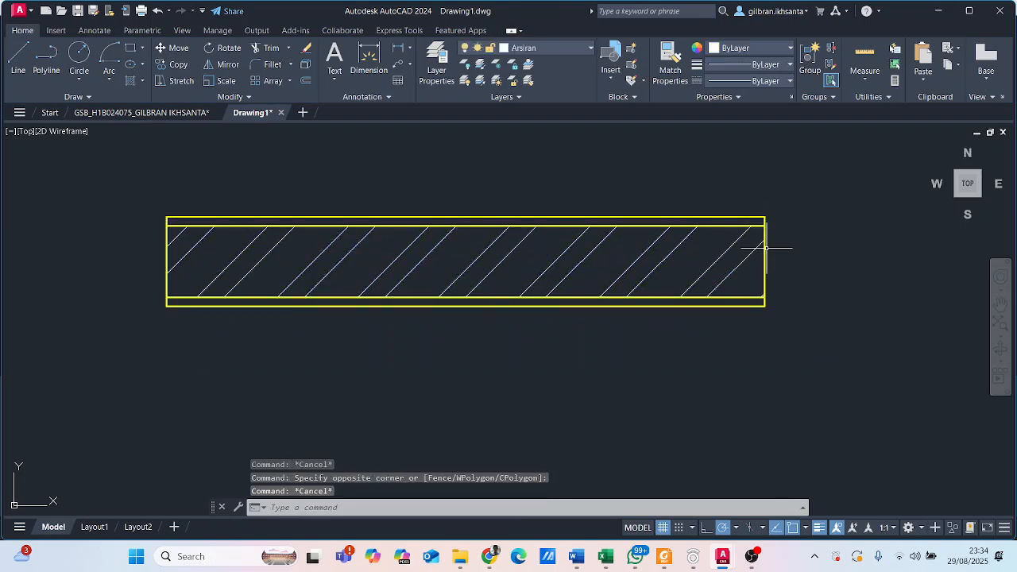
- Try stretching only the outer rectangle's right short side outward, and undo that stretch
click(765, 223)
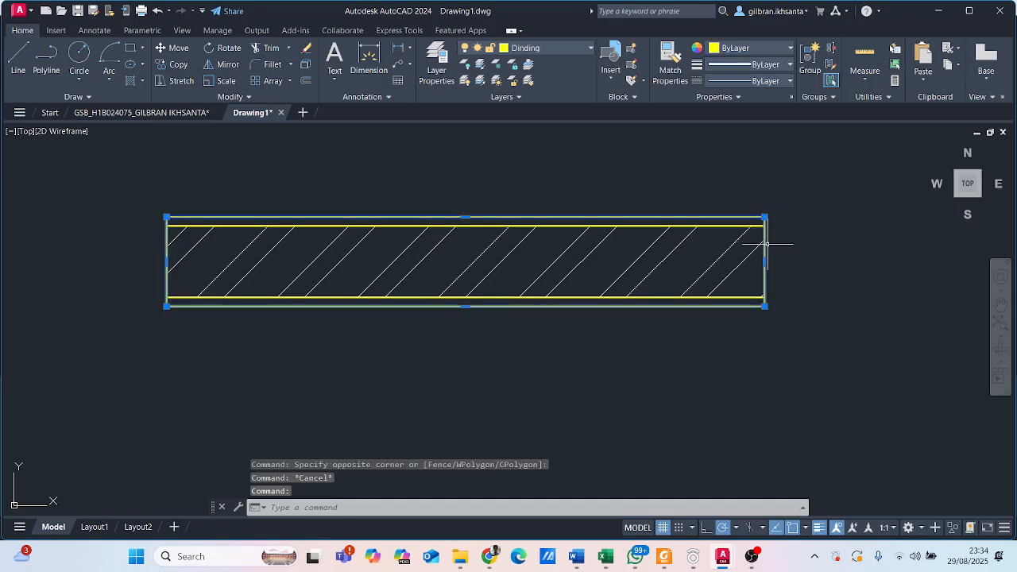
click(764, 261)
click(825, 262)
key(Escape)
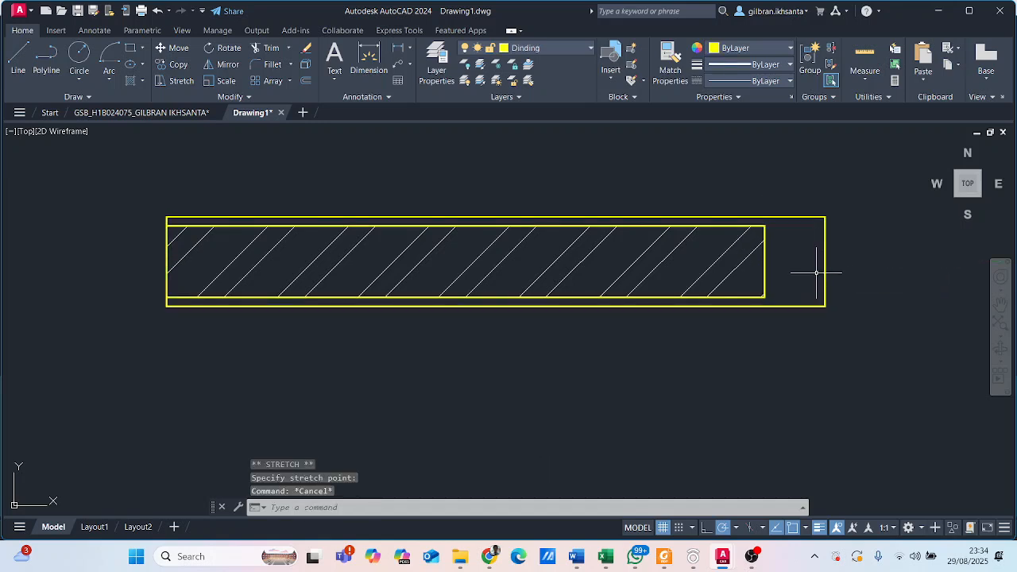
click(157, 11)
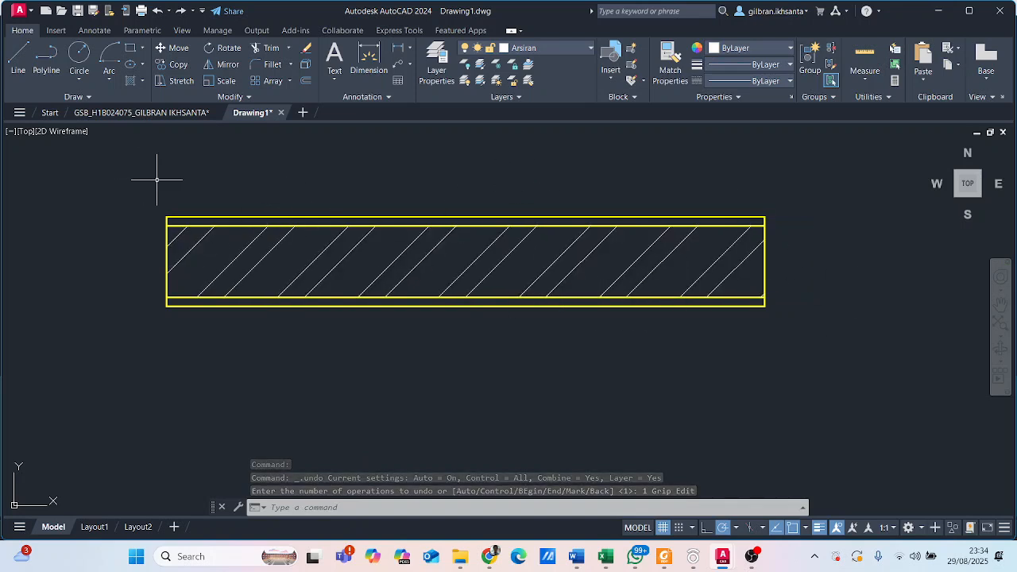
middle_drag(154, 177, 143, 223)
mouse_move(311, 221)
middle_down()
mouse_move(261, 196)
mouse_move(267, 169)
mouse_move(291, 229)
mouse_move(325, 231)
middle_up()
scroll(285, 210, down, 2)
scroll(326, 227, up, 2)
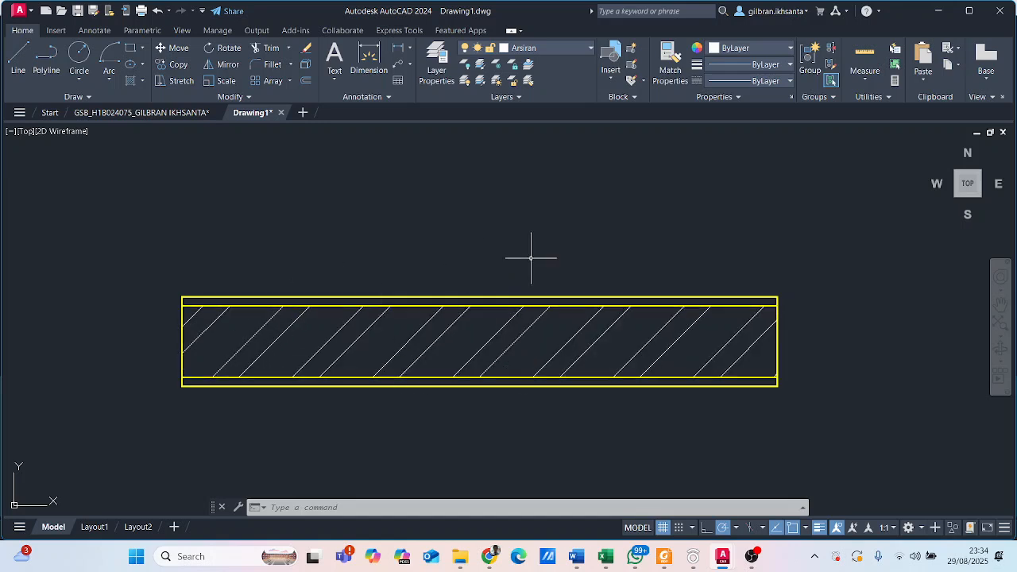
- Select both wall rectangles together with the hatch and stretch the wall's right end outward to lengthen the whole wall
mouse_move(707, 322)
middle_down()
mouse_move(647, 278)
mouse_move(654, 289)
middle_up()
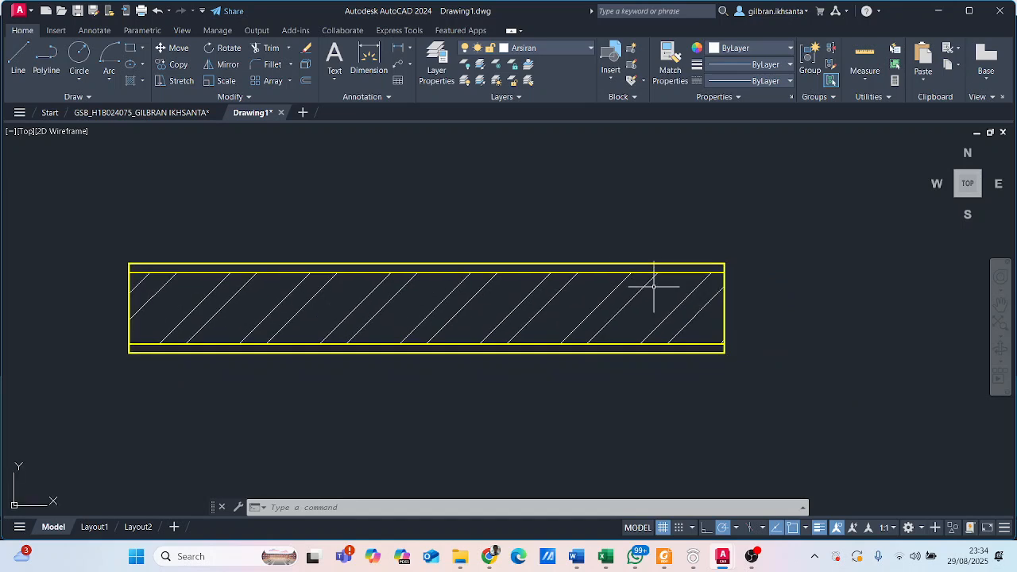
click(805, 406)
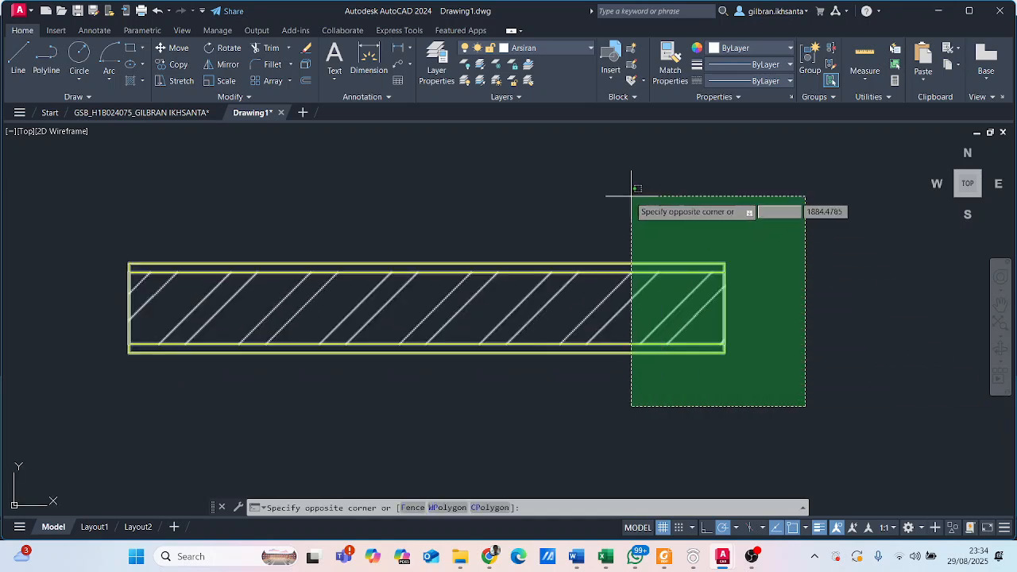
click(603, 198)
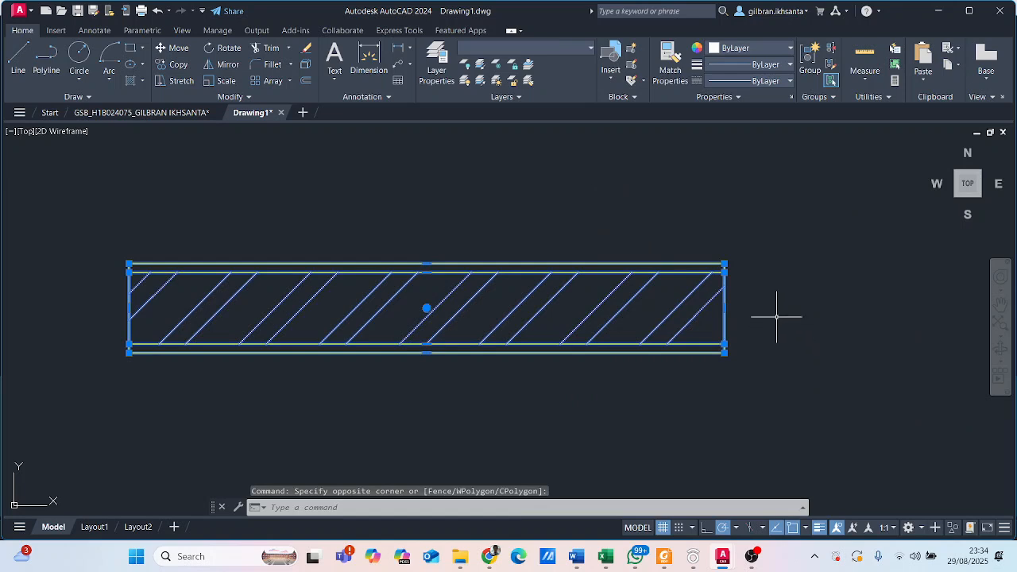
middle_drag(746, 305, 663, 305)
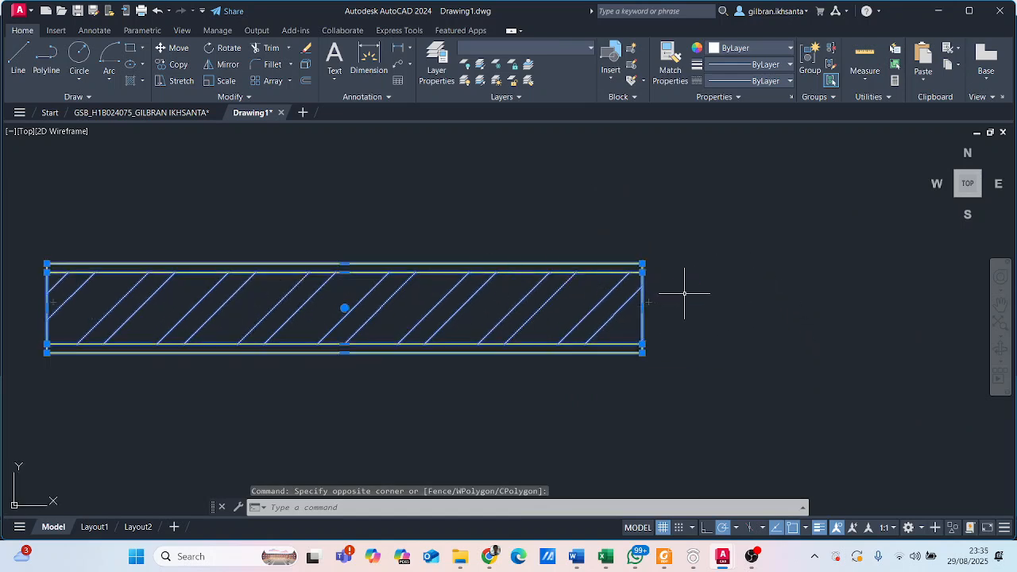
scroll(681, 286, up, 2)
click(616, 315)
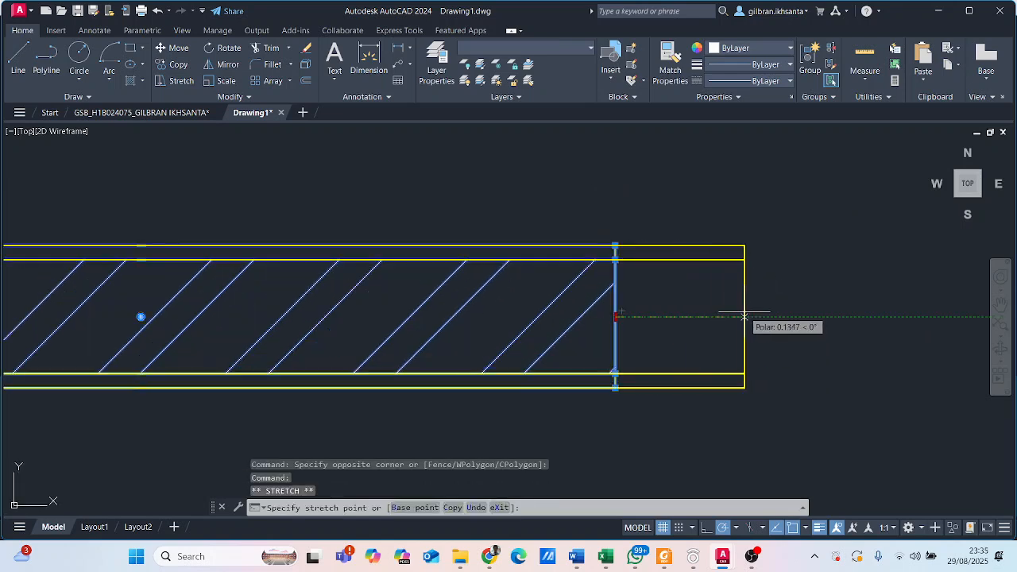
scroll(795, 313, down, 4)
mouse_move(829, 316)
middle_down()
mouse_move(736, 352)
mouse_move(590, 326)
middle_up()
click(782, 346)
scroll(638, 322, up, 2)
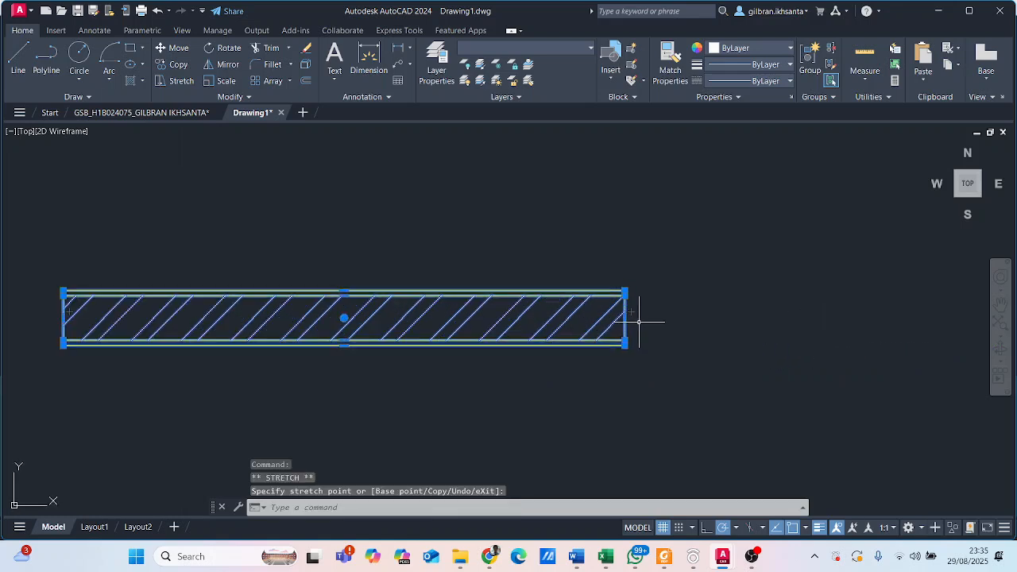
click(722, 318)
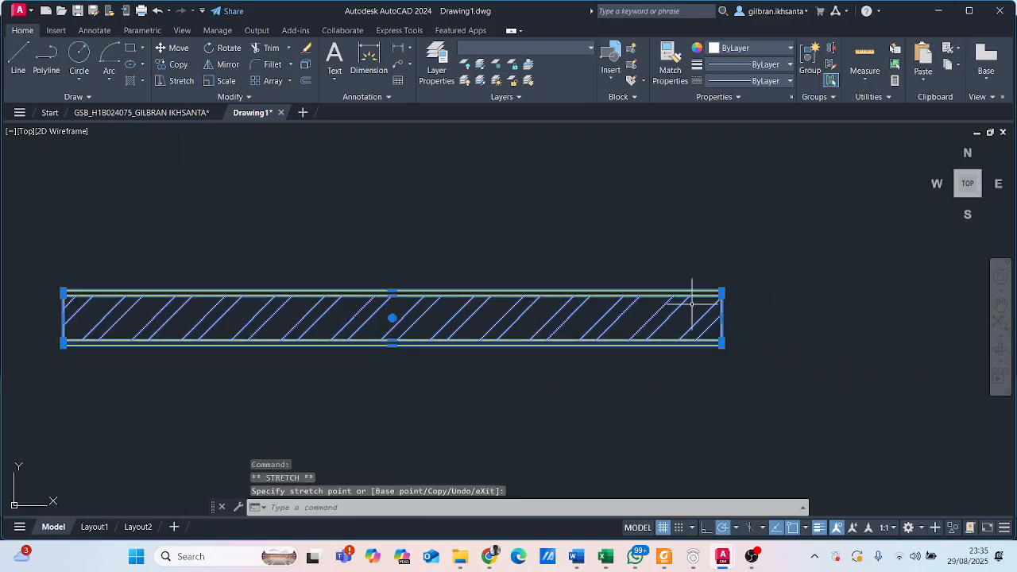
- Undo the last stretch that lengthened the whole wall in Drawing1
scroll(353, 237, down, 2)
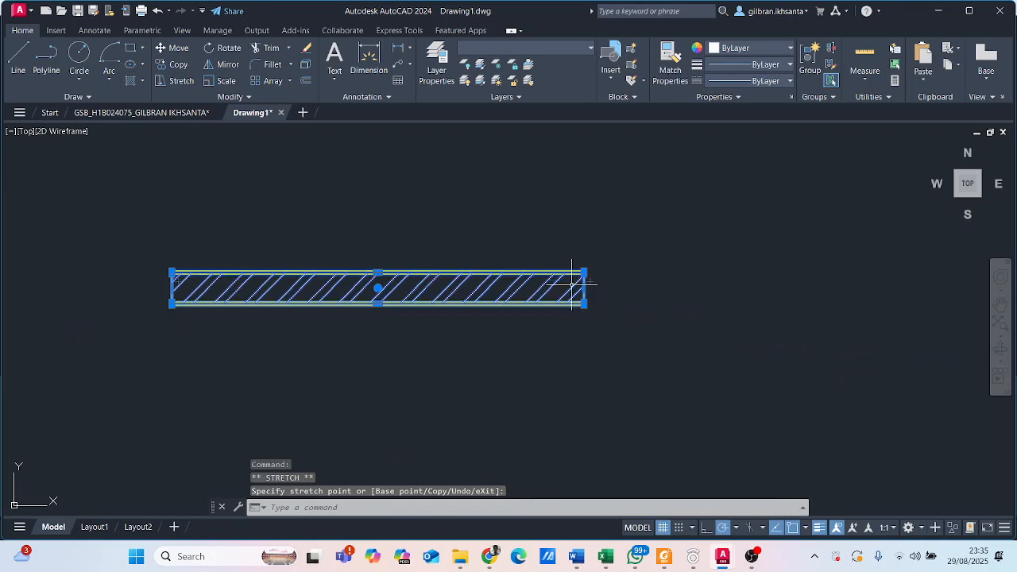
click(157, 11)
click(157, 10)
click(158, 11)
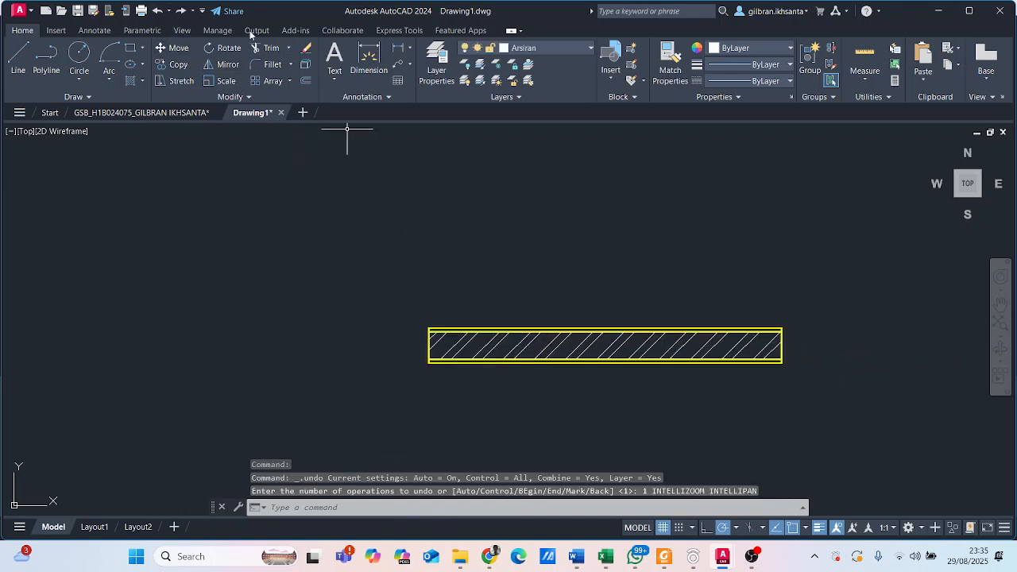
click(160, 14)
- Select both wall rectangles with the hatch and stretch the wall's right end outward horizontally by exactly 2 units
scroll(727, 481, down, 6)
mouse_move(650, 386)
middle_down()
mouse_move(612, 377)
mouse_move(521, 273)
middle_up()
scroll(566, 350, up, 2)
click(585, 337)
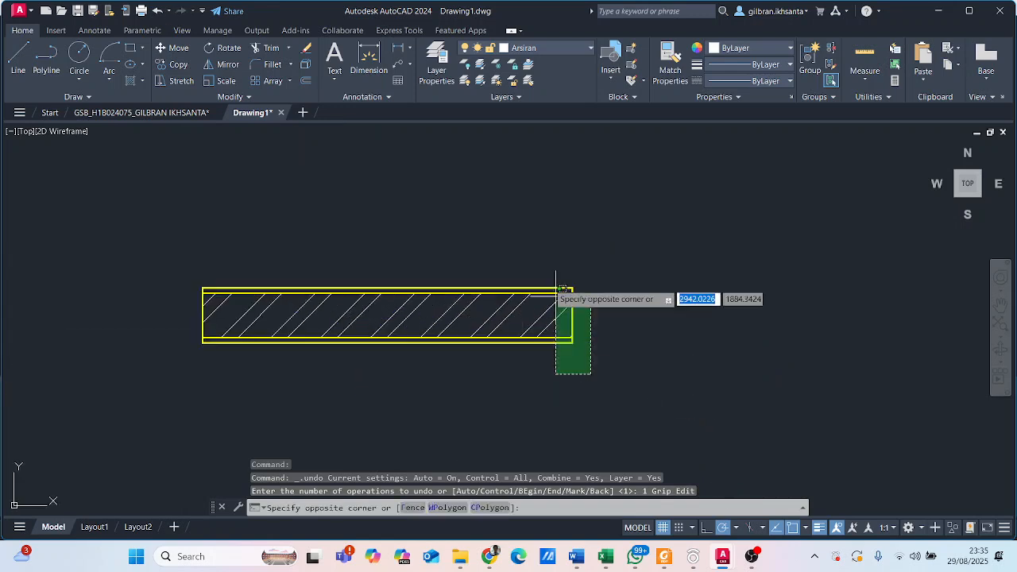
click(529, 260)
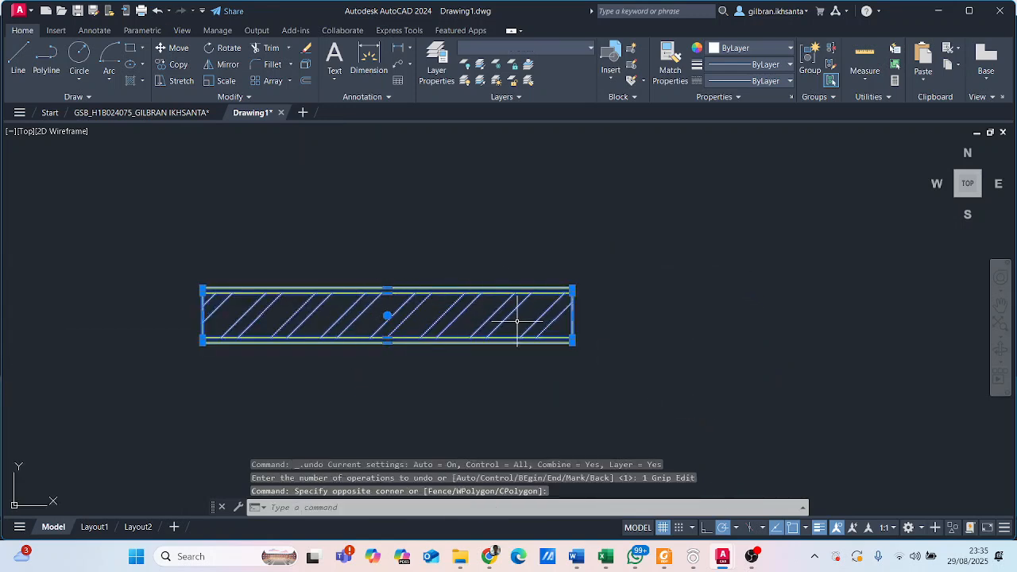
scroll(517, 321, up, 2)
click(590, 311)
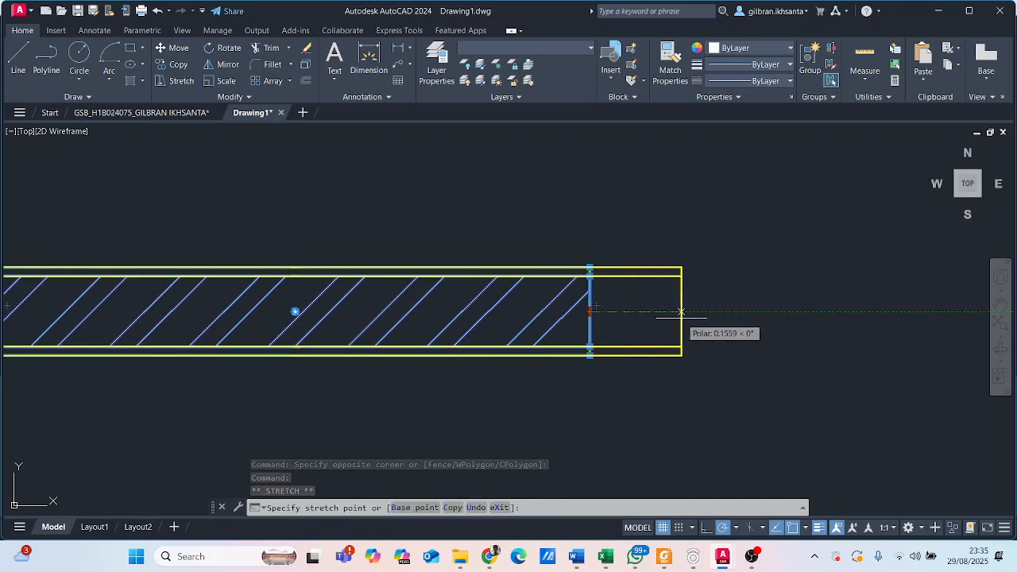
scroll(681, 311, down, 3)
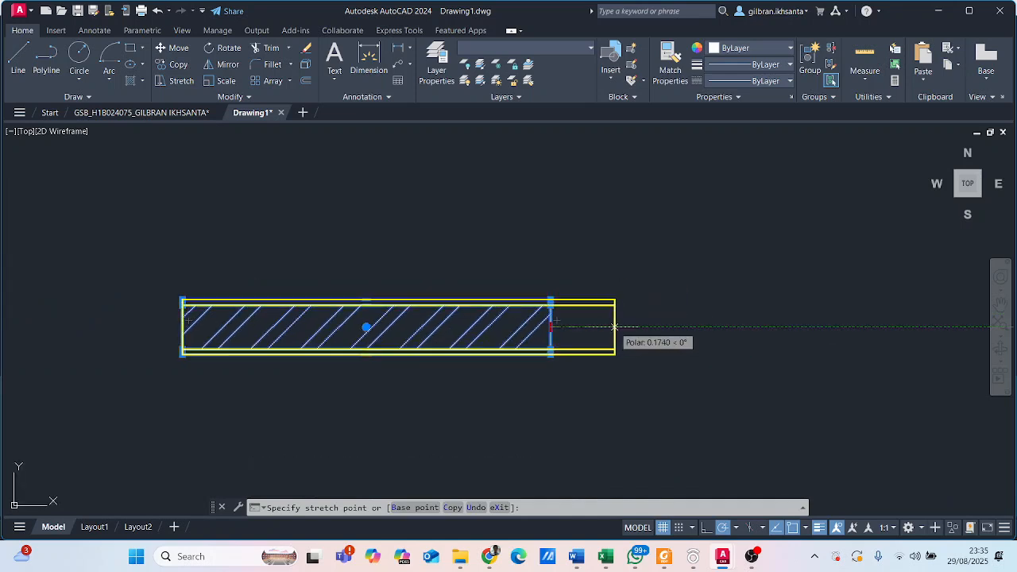
text(2)
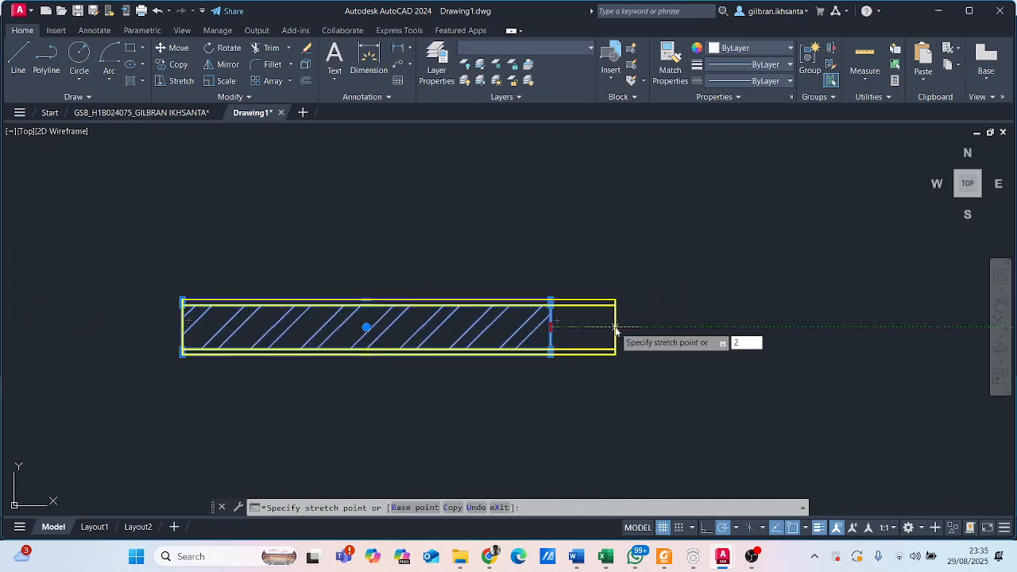
key(Return)
middle_drag(735, 282, 506, 227)
scroll(506, 227, down, 2)
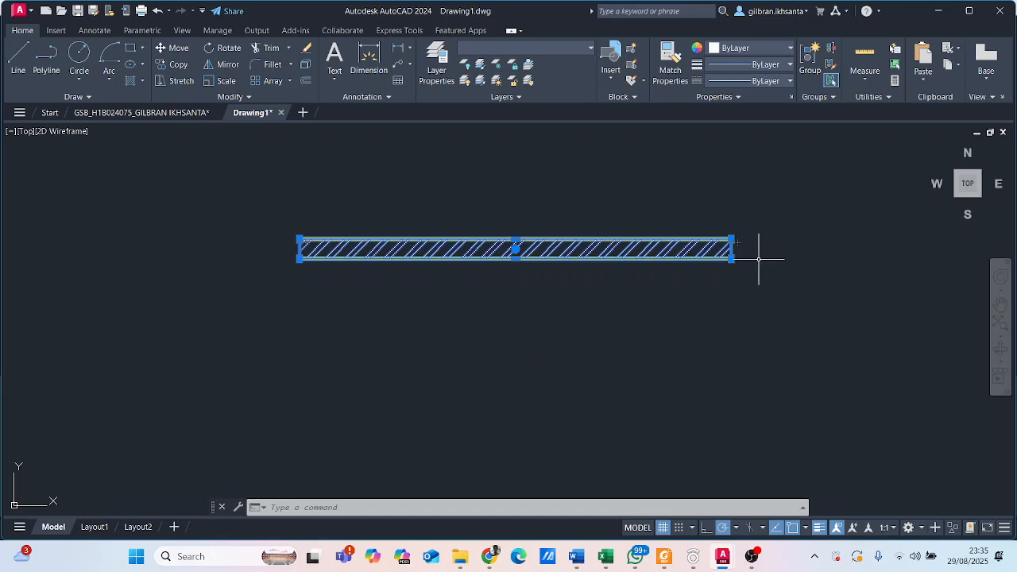
key(Escape)
scroll(425, 216, up, 2)
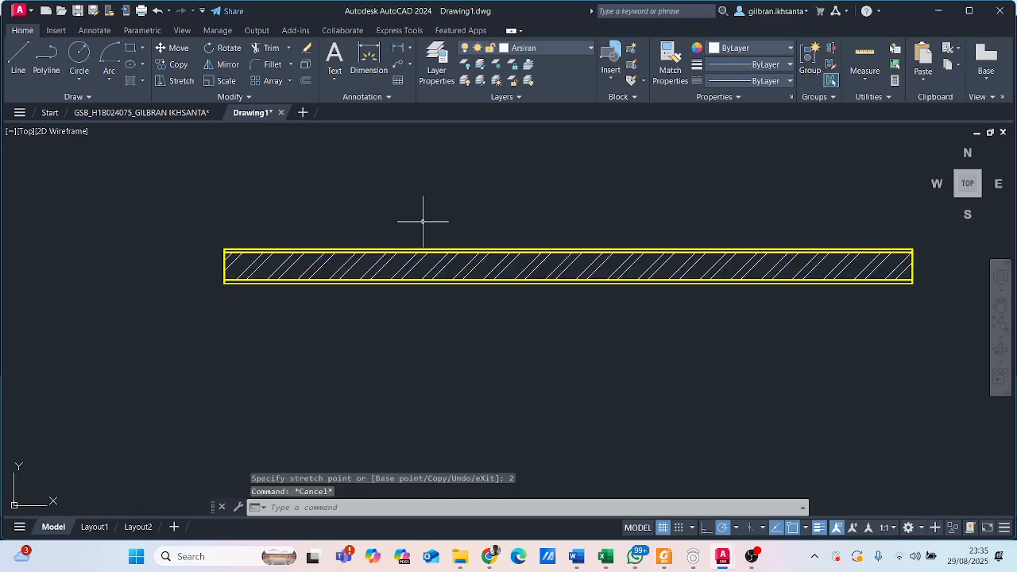
scroll(220, 234, up, 3)
scroll(282, 198, down, 4)
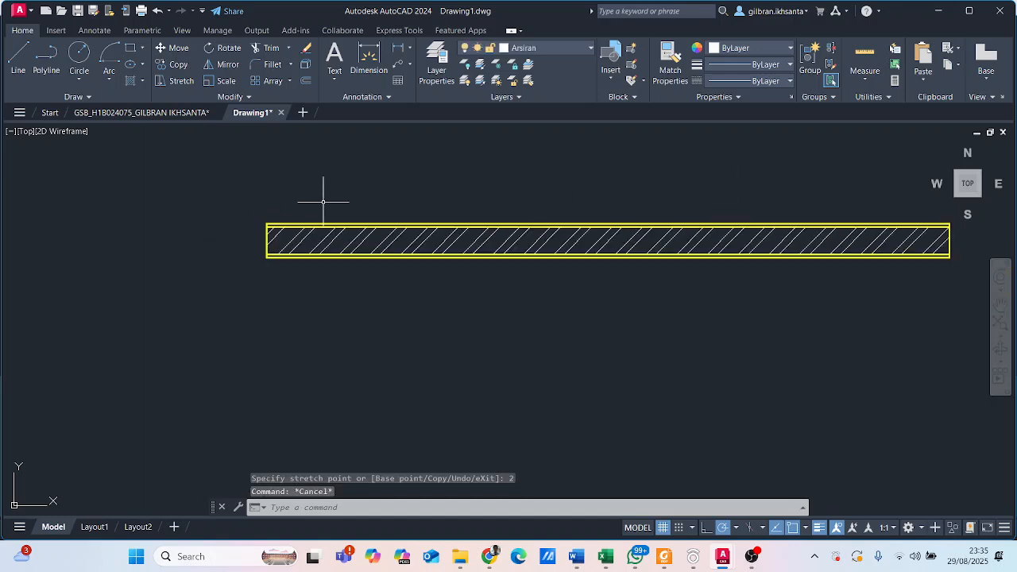
middle_drag(779, 200, 403, 320)
middle_drag(234, 329, 487, 266)
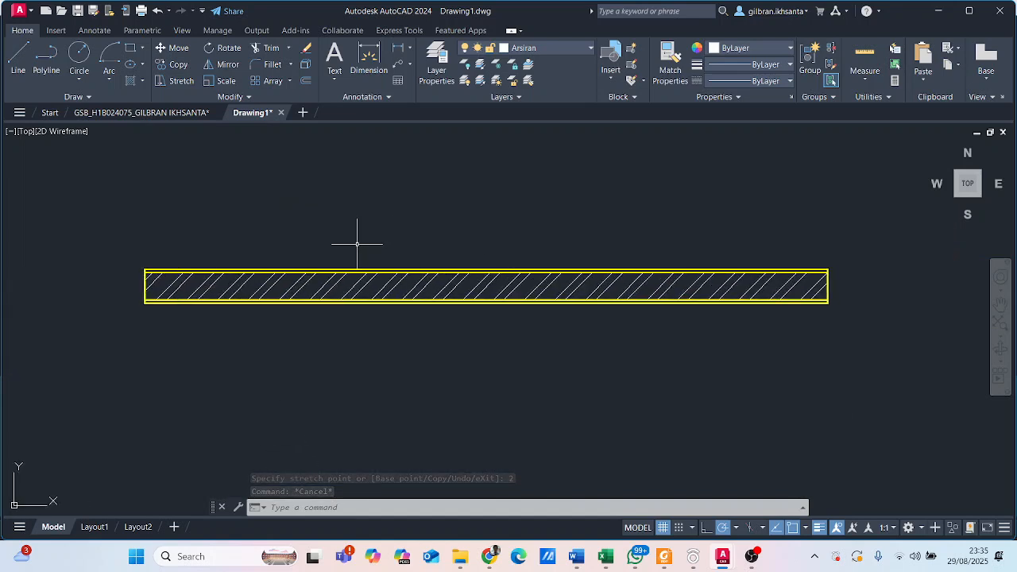
scroll(180, 313, up, 2)
scroll(358, 230, down, 6)
scroll(335, 221, up, 4)
middle_drag(309, 230, 236, 226)
- Switch to the reference floor plan and examine the doors between Kamar Tidur and Ruang Ibadah, above Ruang Makan
click(135, 116)
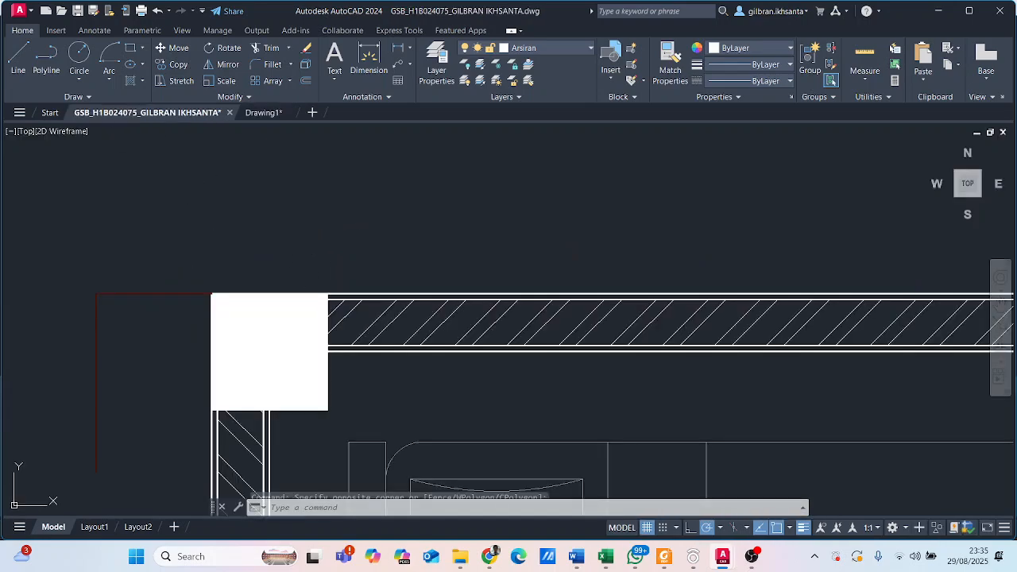
scroll(262, 171, down, 5)
scroll(343, 289, up, 5)
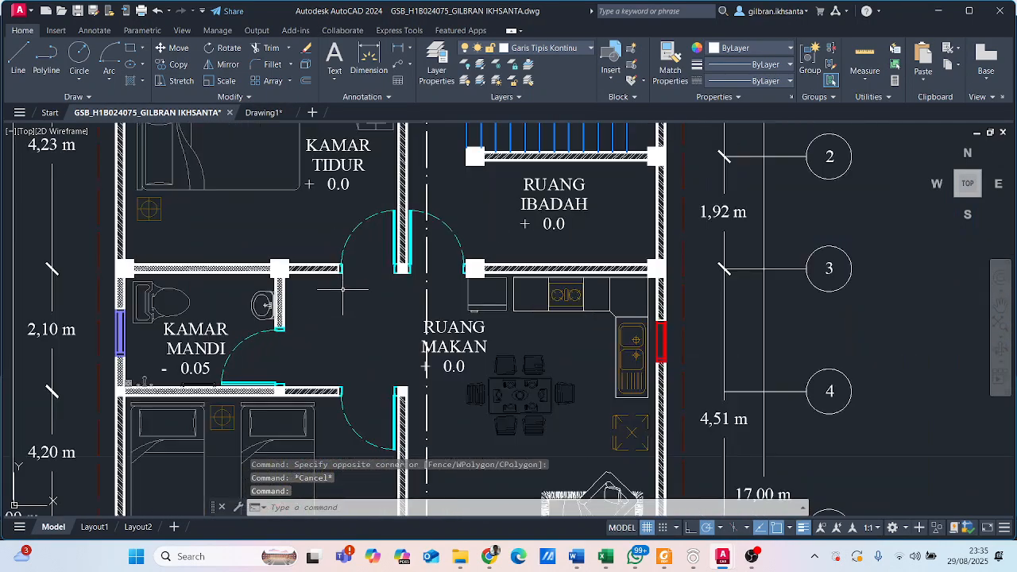
scroll(322, 240, up, 6)
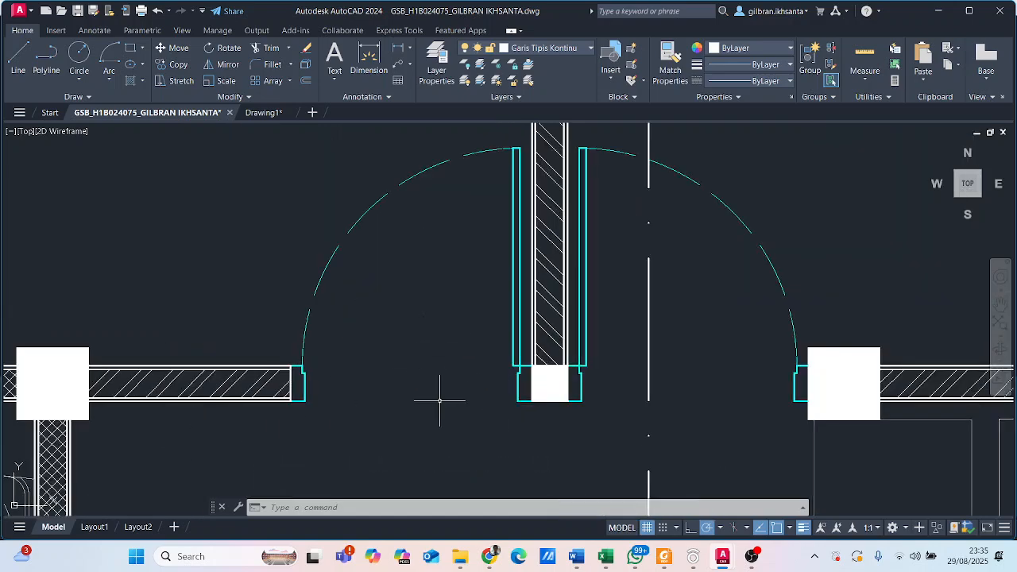
scroll(486, 354, down, 6)
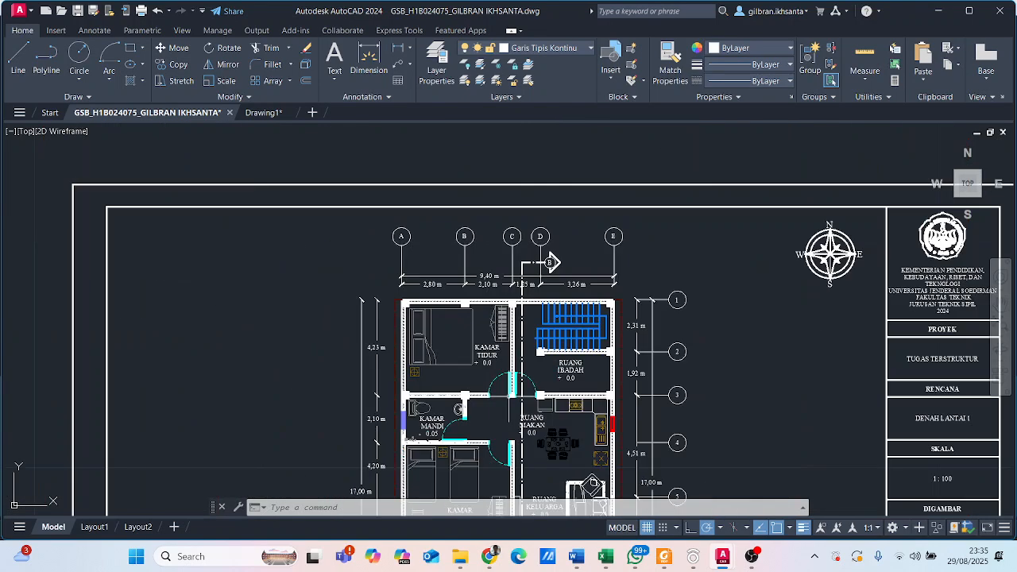
scroll(496, 357, up, 8)
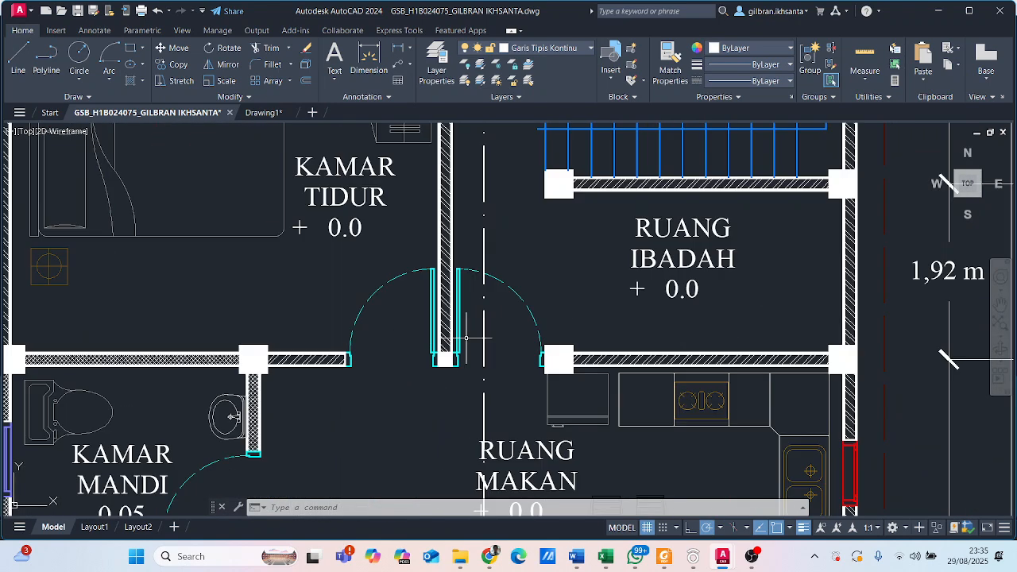
scroll(362, 334, up, 4)
scroll(413, 366, up, 4)
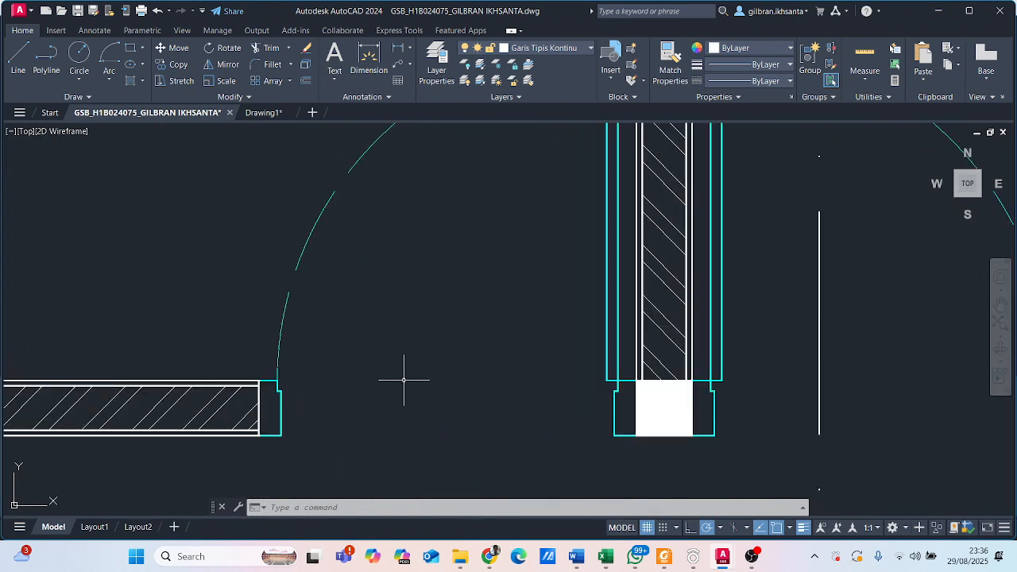
scroll(438, 273, down, 3)
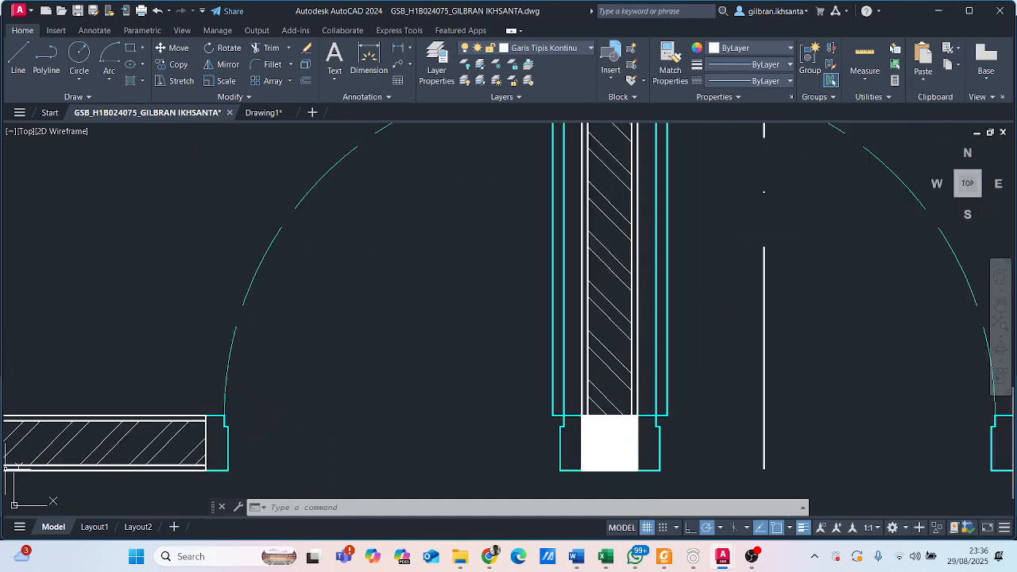
- Inspect the stepped door frame pieces on both sides of the Kamar Tidur door opening in the reference plan
middle_drag(243, 420, 309, 370)
scroll(306, 372, up, 2)
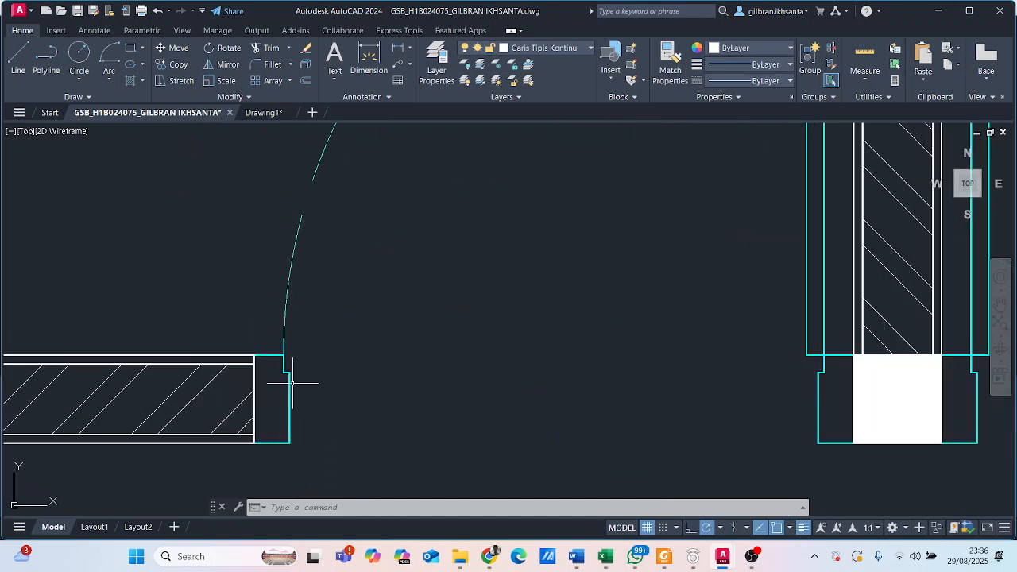
click(287, 383)
click(289, 382)
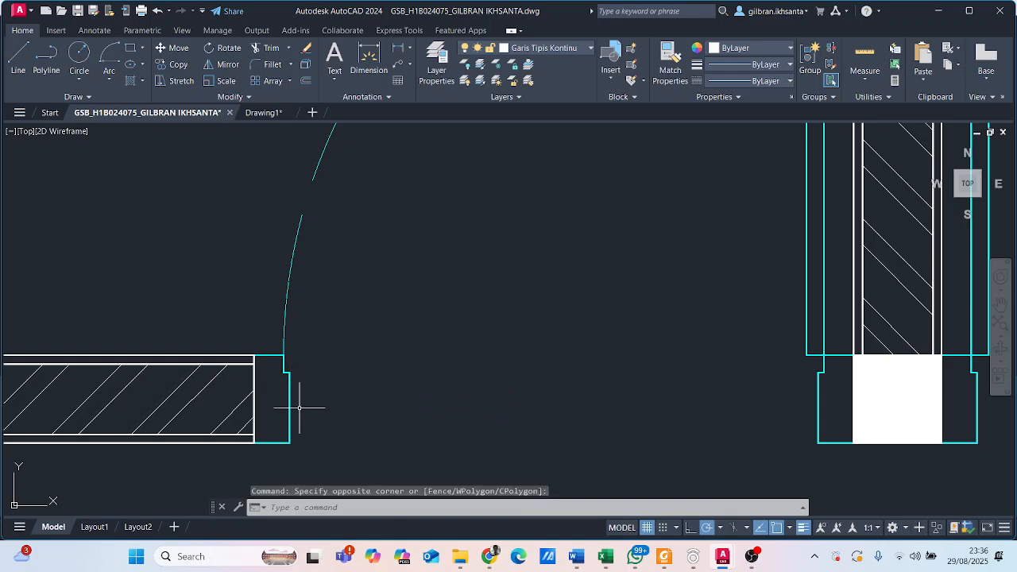
click(299, 409)
click(276, 394)
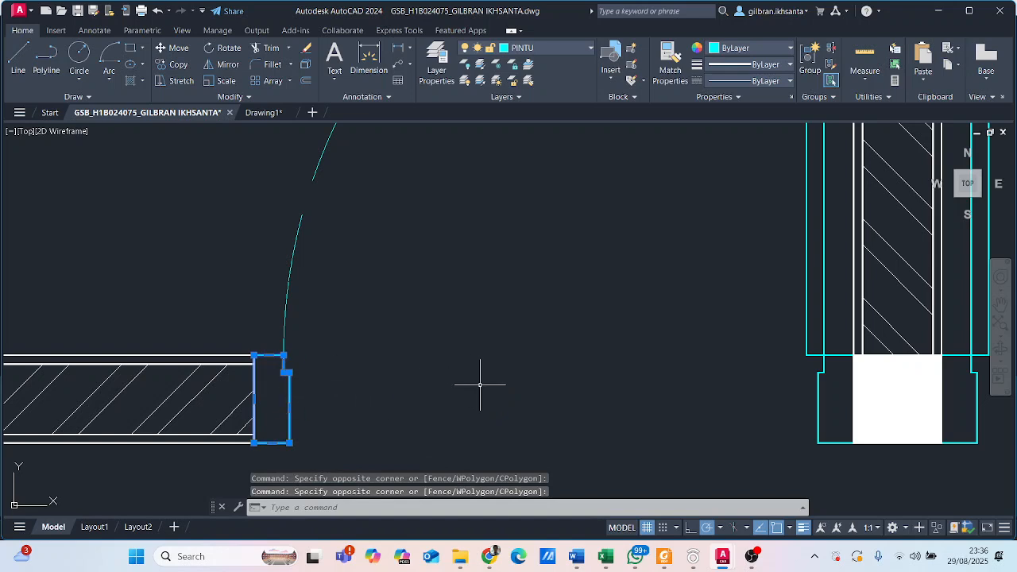
middle_drag(711, 302, 600, 350)
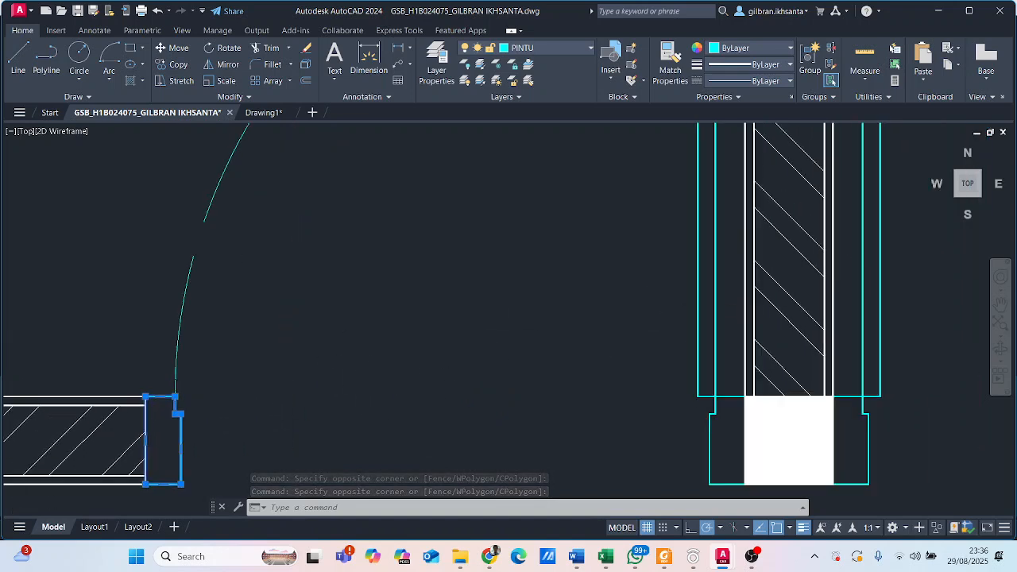
click(289, 351)
key(Escape)
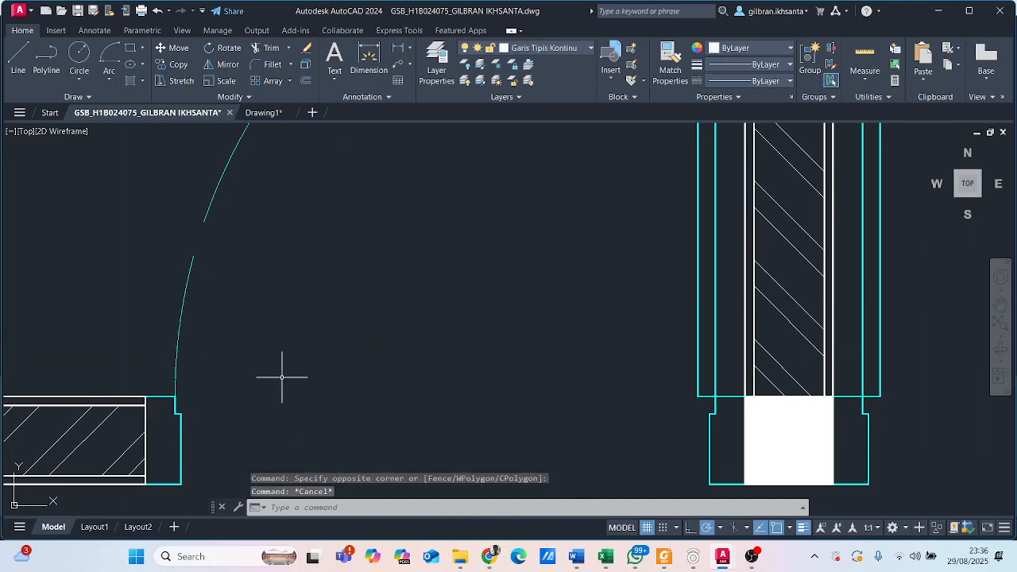
key(Escape)
key(Escape)
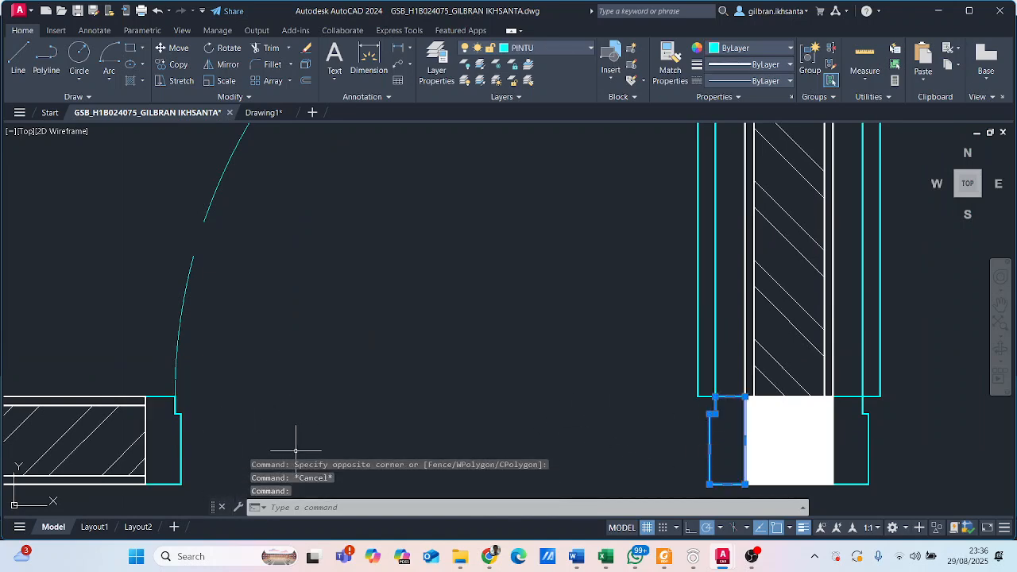
click(183, 435)
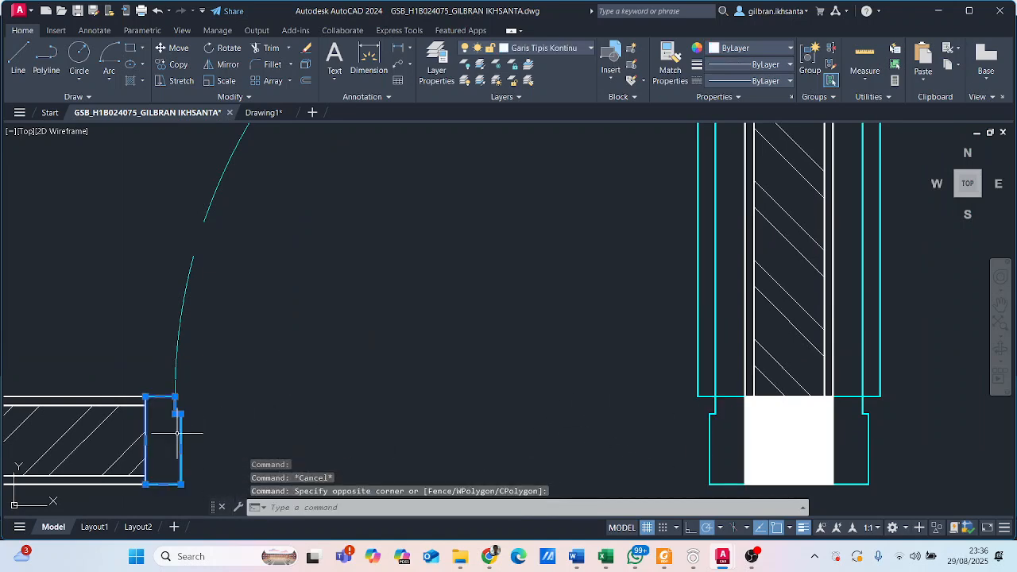
key(Escape)
- Inspect the thin rectangular leaf of the Kamar Tidur door and how it sits on its frame
scroll(438, 337, down, 4)
middle_drag(476, 303, 477, 350)
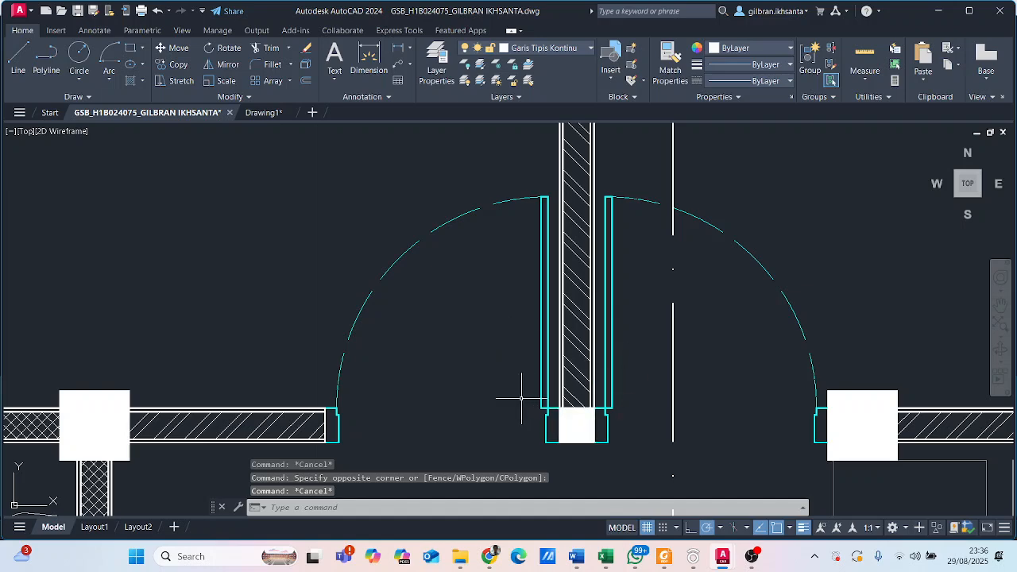
scroll(521, 397, up, 4)
click(565, 404)
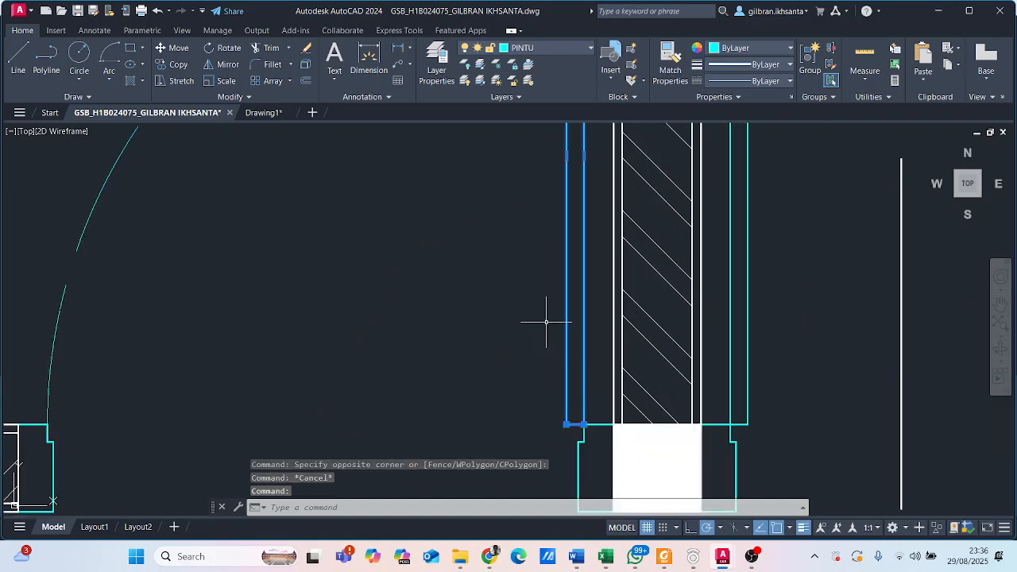
scroll(541, 322, down, 4)
scroll(531, 323, up, 2)
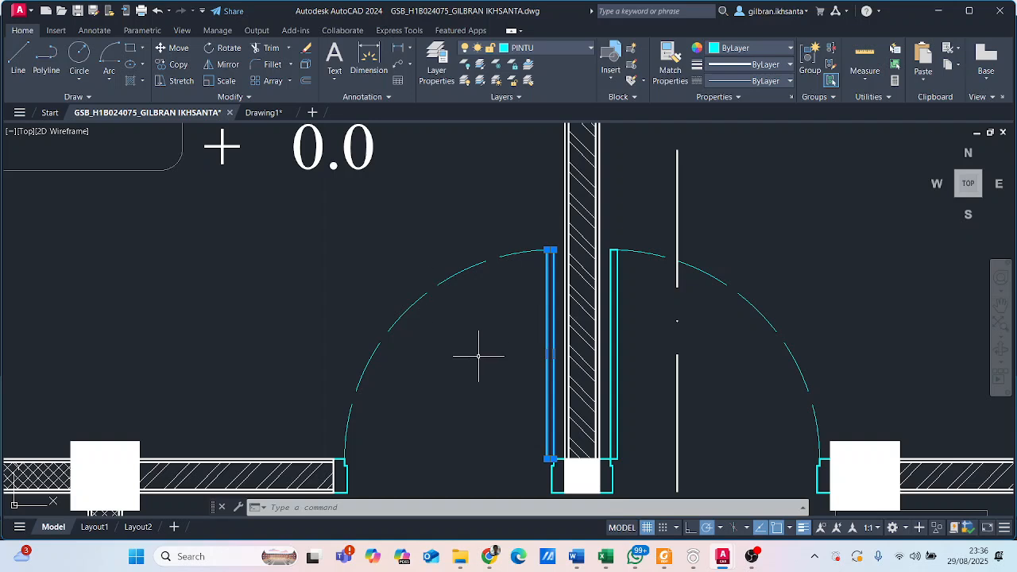
middle_drag(464, 417, 478, 362)
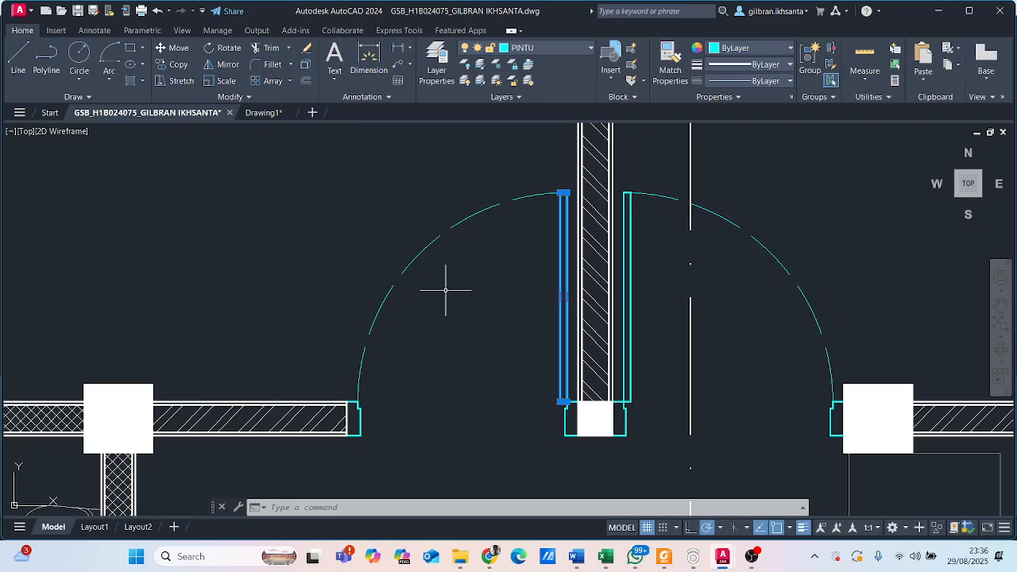
key(Escape)
- Inspect the dashed swing arc of the Kamar Tidur door and the point where it meets the opposite frame
scroll(446, 290, down, 5)
scroll(446, 290, up, 8)
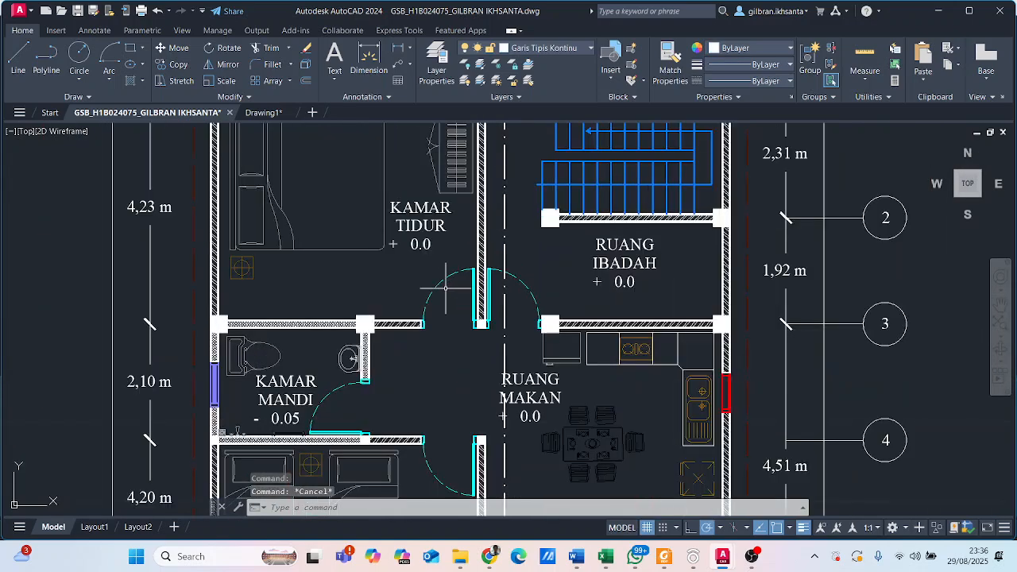
click(445, 291)
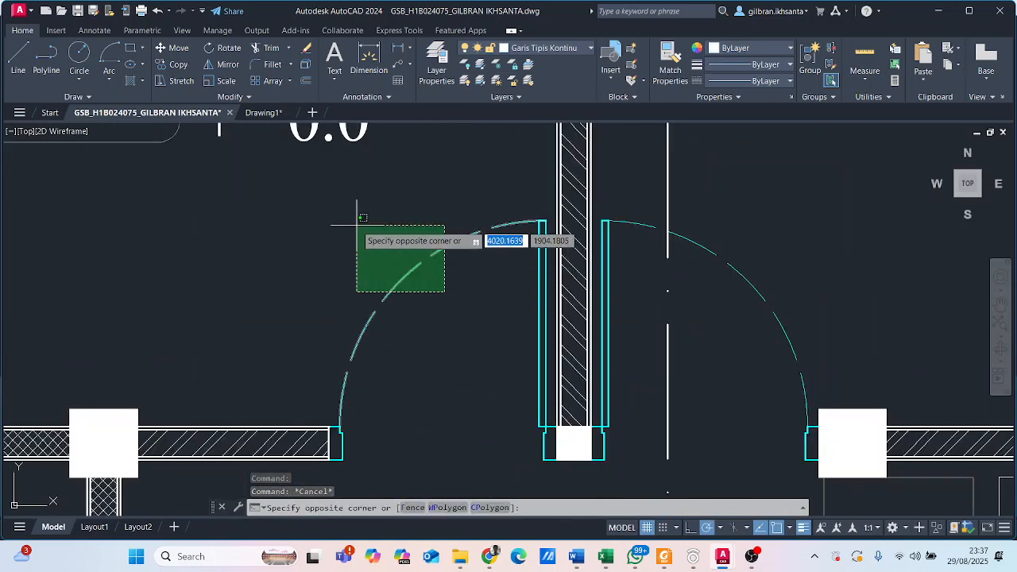
key(Escape)
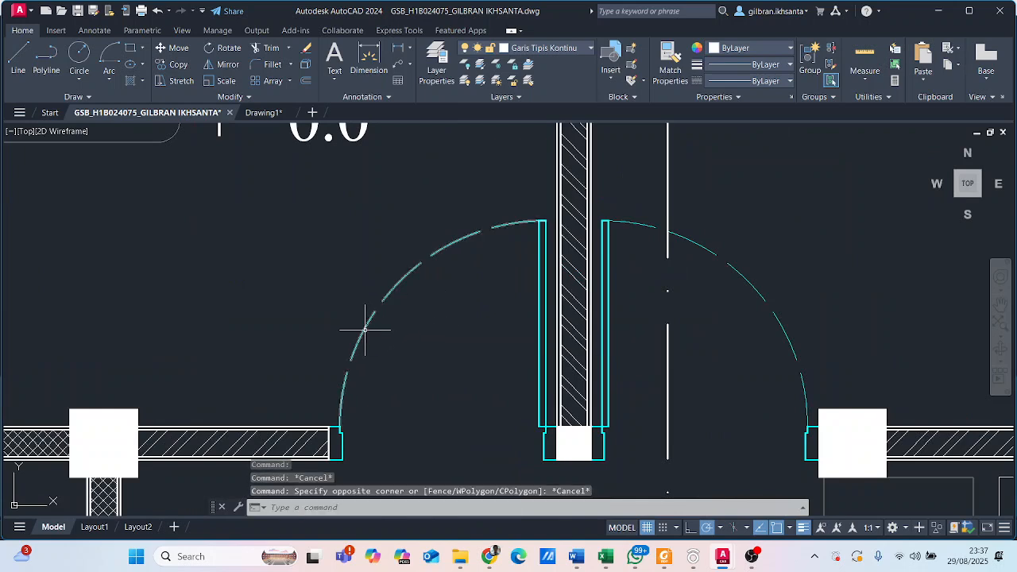
click(371, 327)
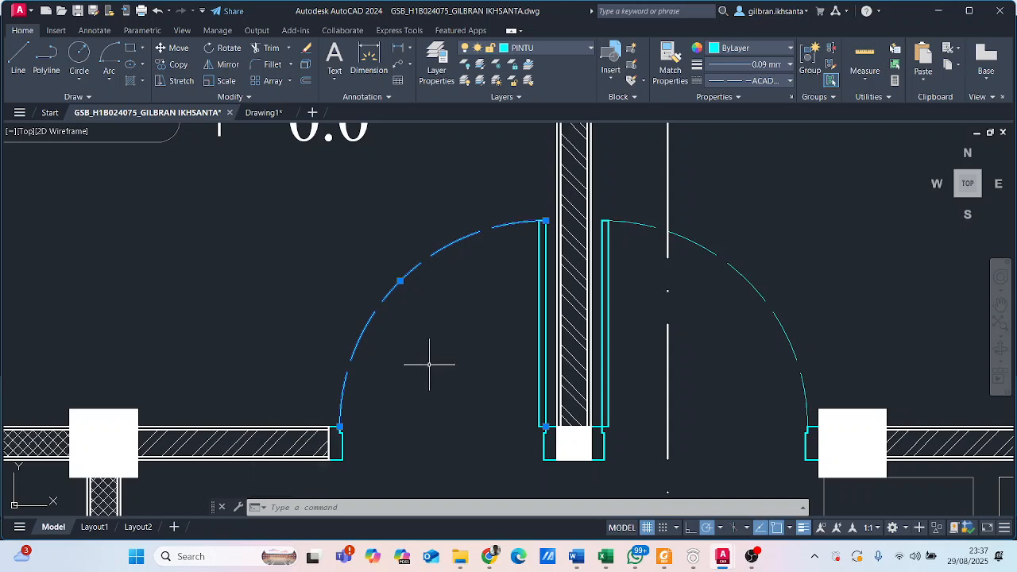
key(Escape)
scroll(461, 321, down, 2)
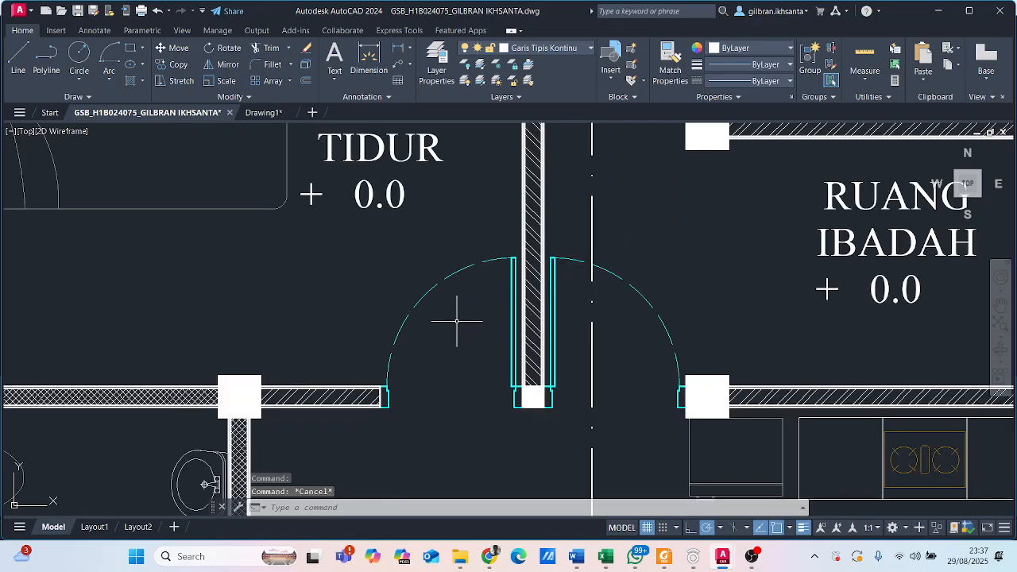
scroll(413, 393, up, 3)
scroll(390, 416, up, 2)
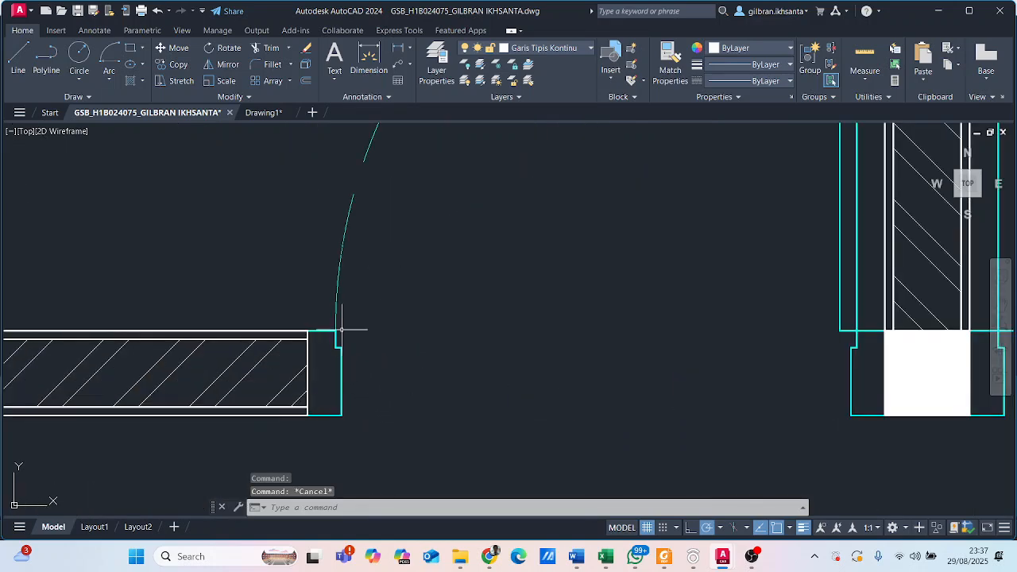
- Review the Kamar Tidur door opening and its frame in the reference plan, and return to the open wall end in Drawing1
scroll(761, 345, down, 1)
middle_drag(772, 336, 554, 400)
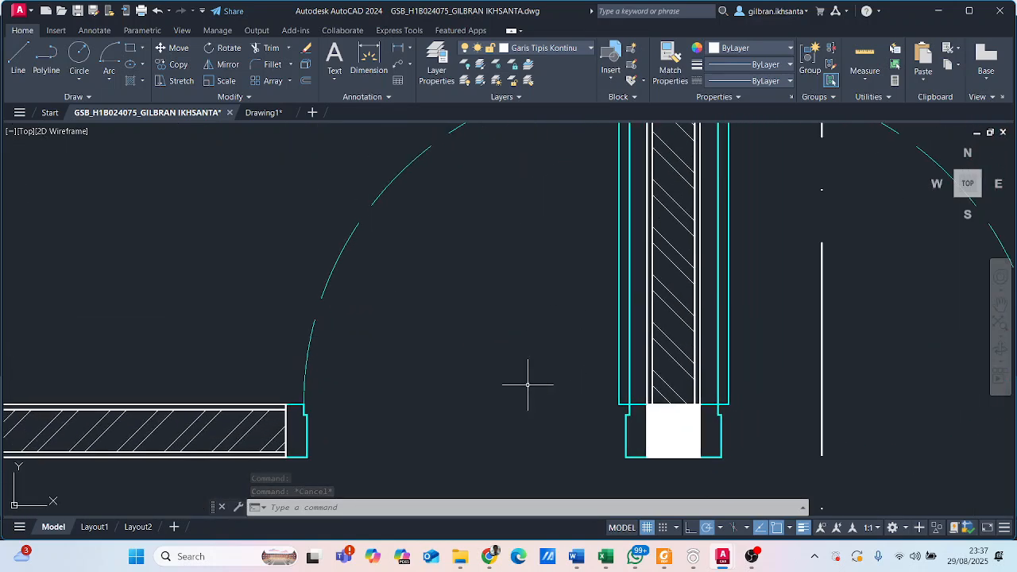
scroll(474, 350, down, 2)
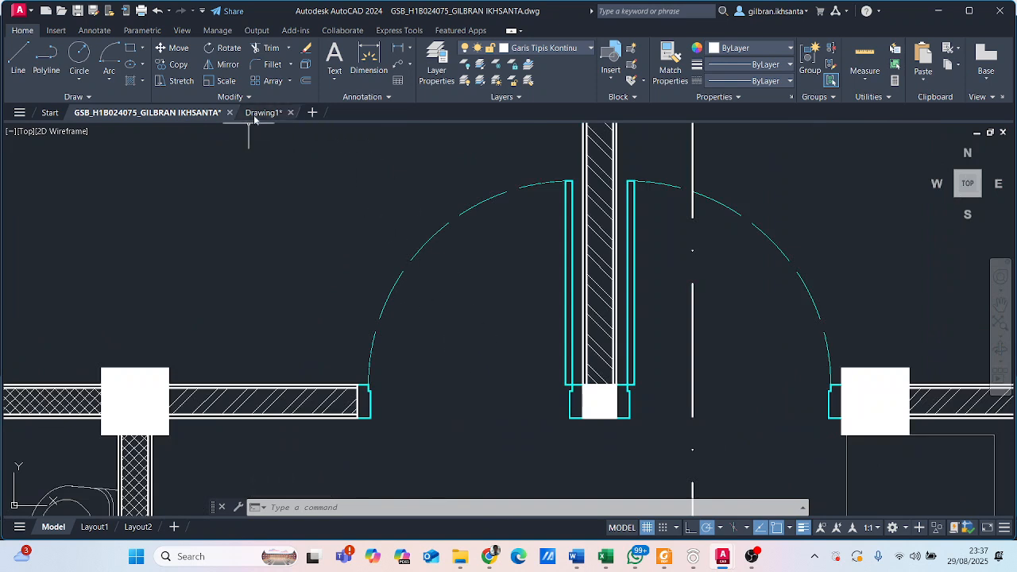
scroll(355, 415, up, 3)
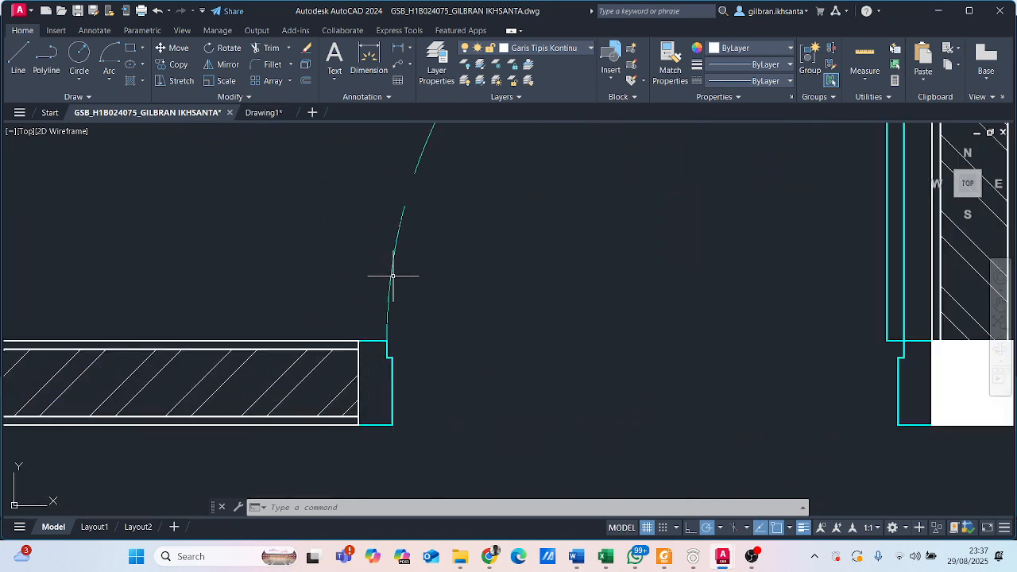
click(260, 113)
mouse_move(500, 251)
middle_down()
mouse_move(461, 291)
mouse_move(357, 291)
middle_up()
scroll(429, 302, up, 6)
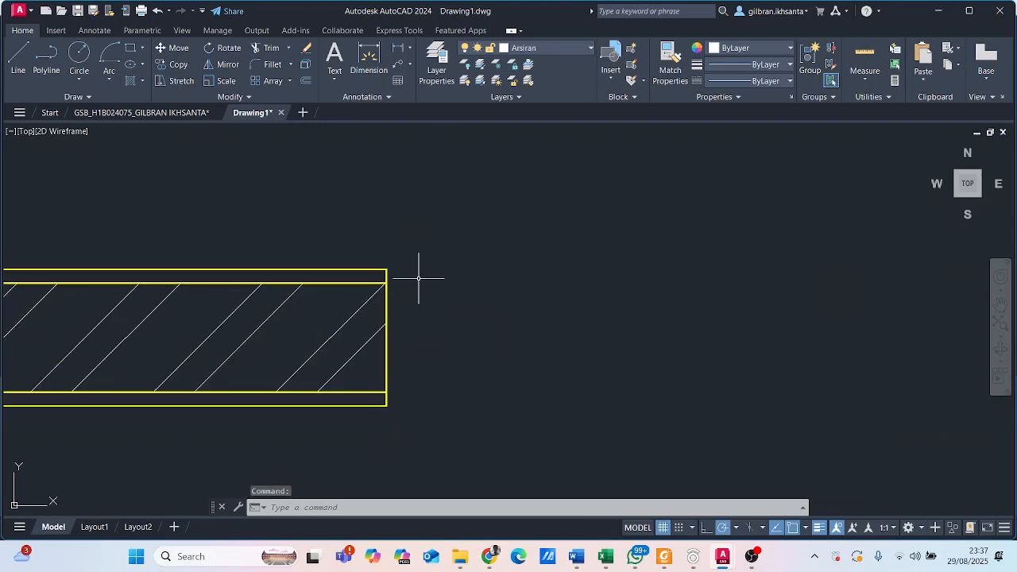
- Create a new layer named Pintu in Drawing1
click(18, 55)
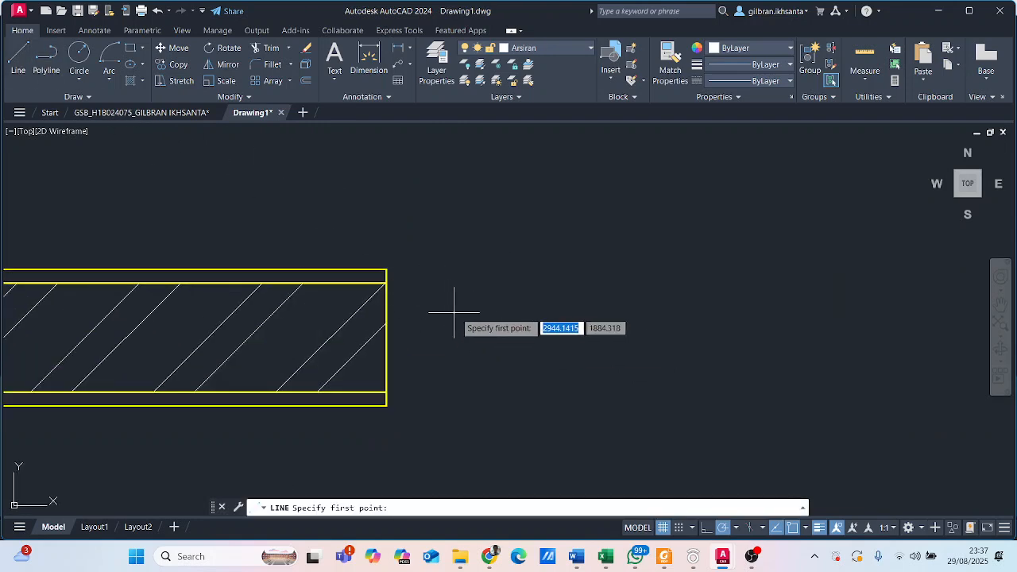
click(436, 63)
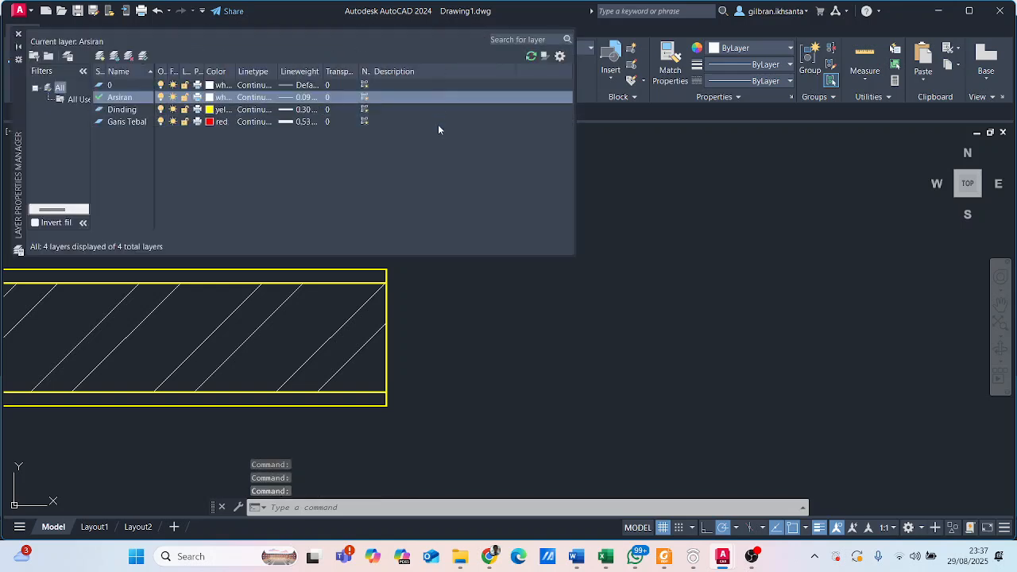
click(101, 54)
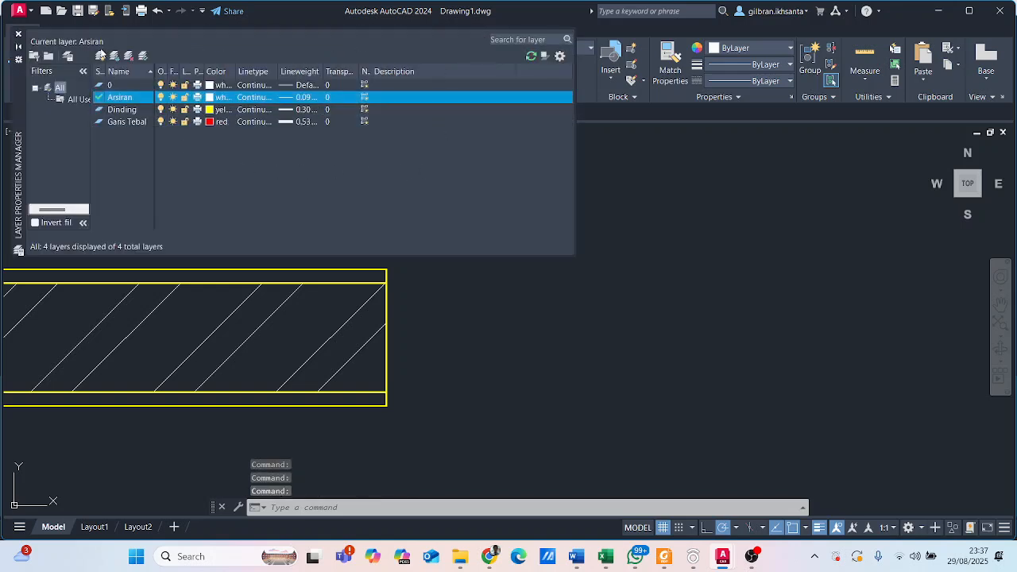
click(101, 57)
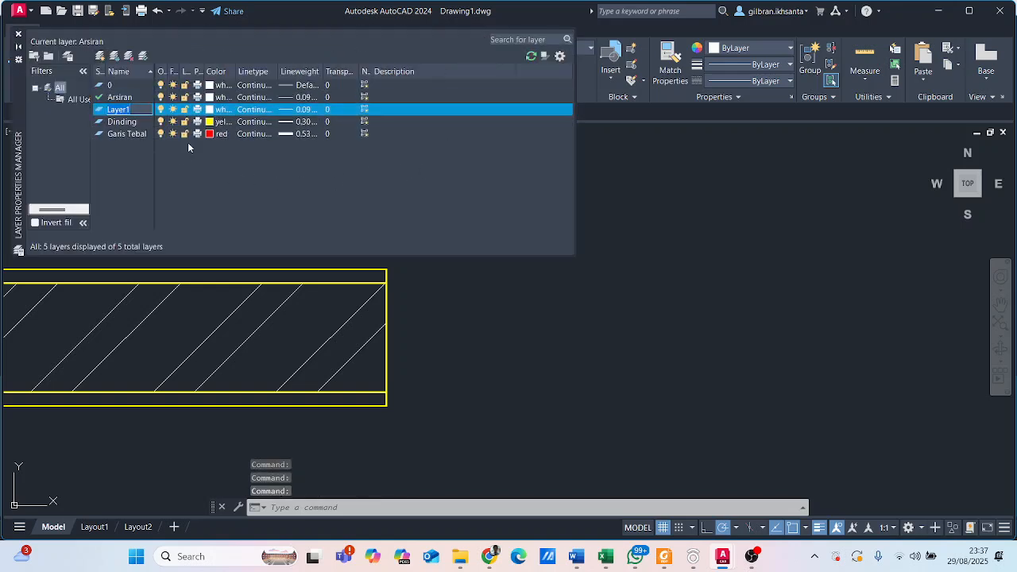
text(Pintu)
key(Return)
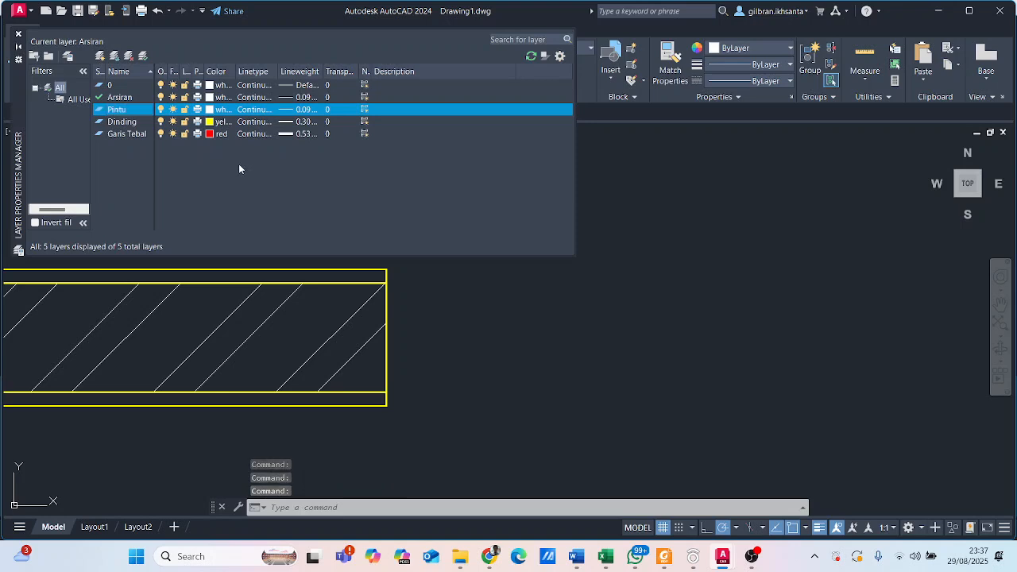
- Set the Pintu layer's colour to blue and its lineweight to 0.30 mm
click(216, 111)
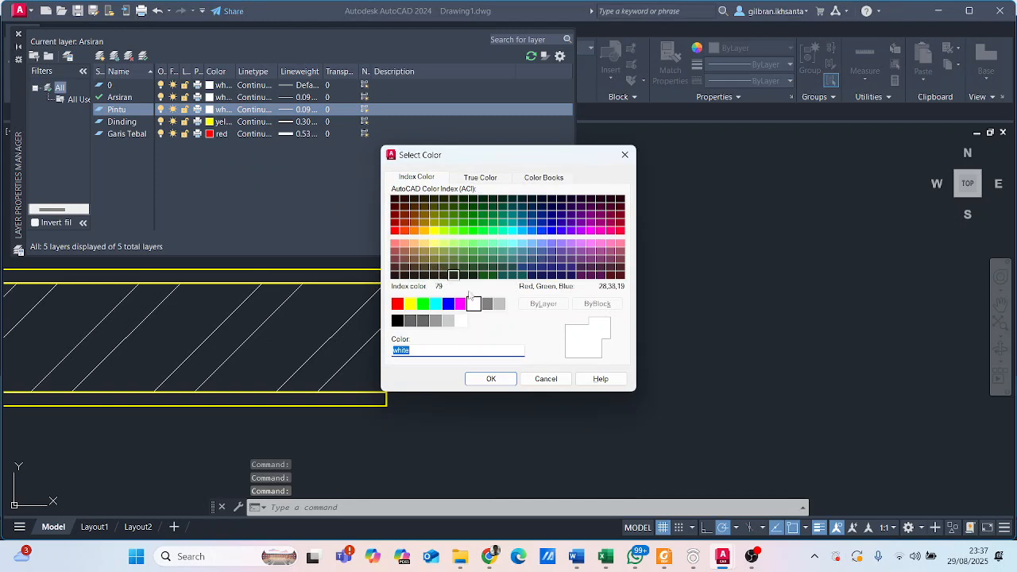
click(449, 304)
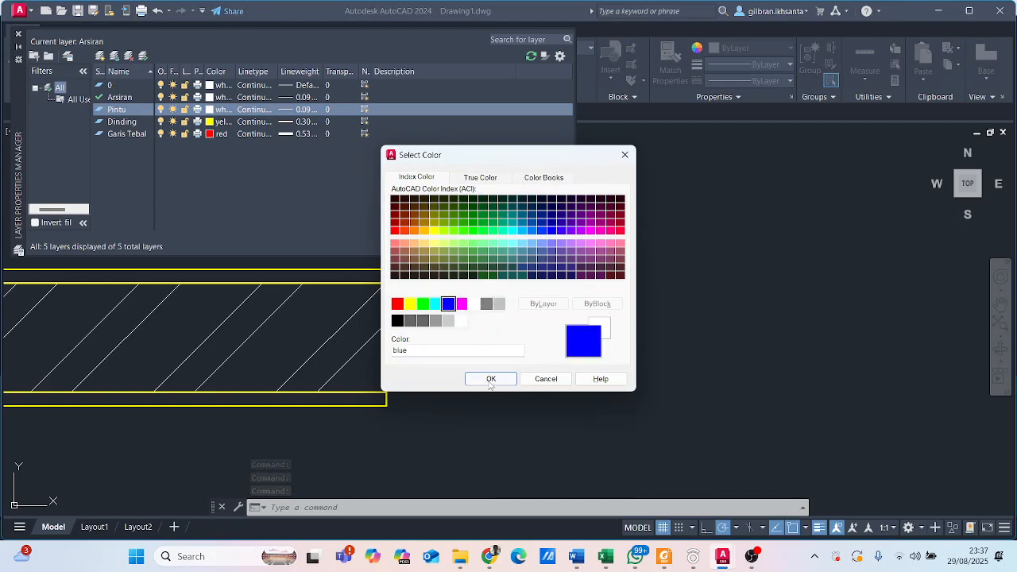
click(490, 379)
click(314, 109)
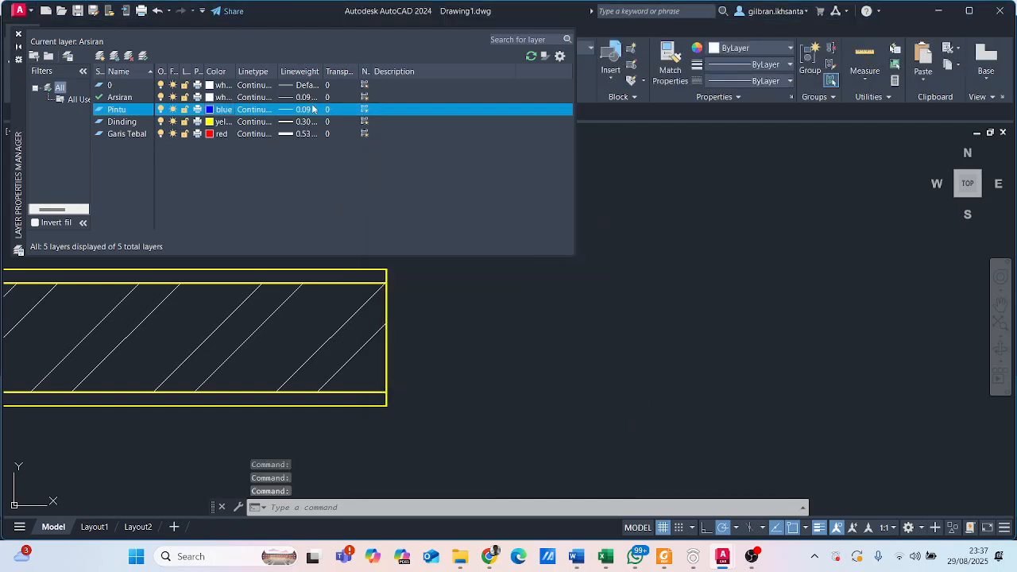
scroll(512, 270, down, 2)
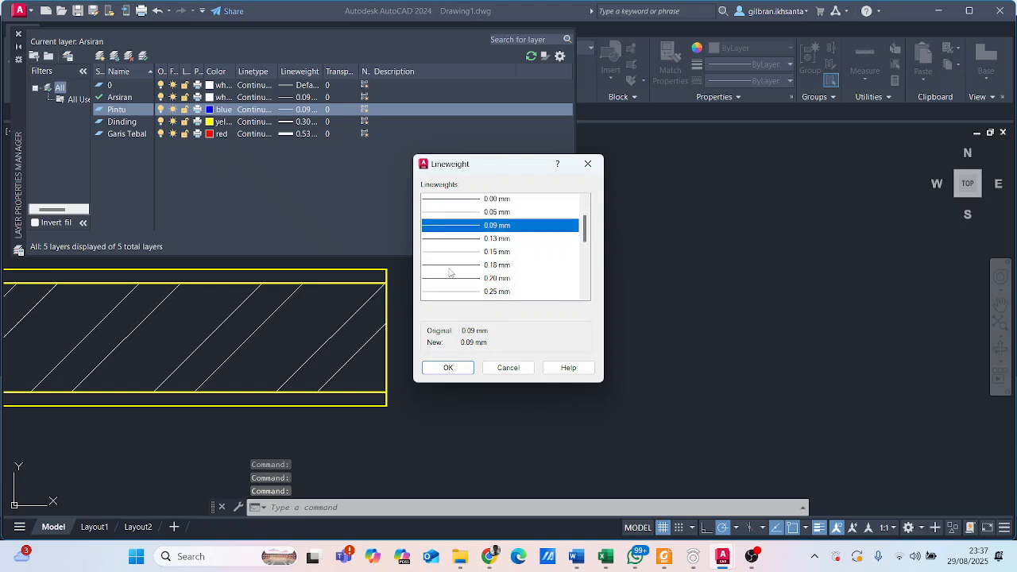
click(465, 240)
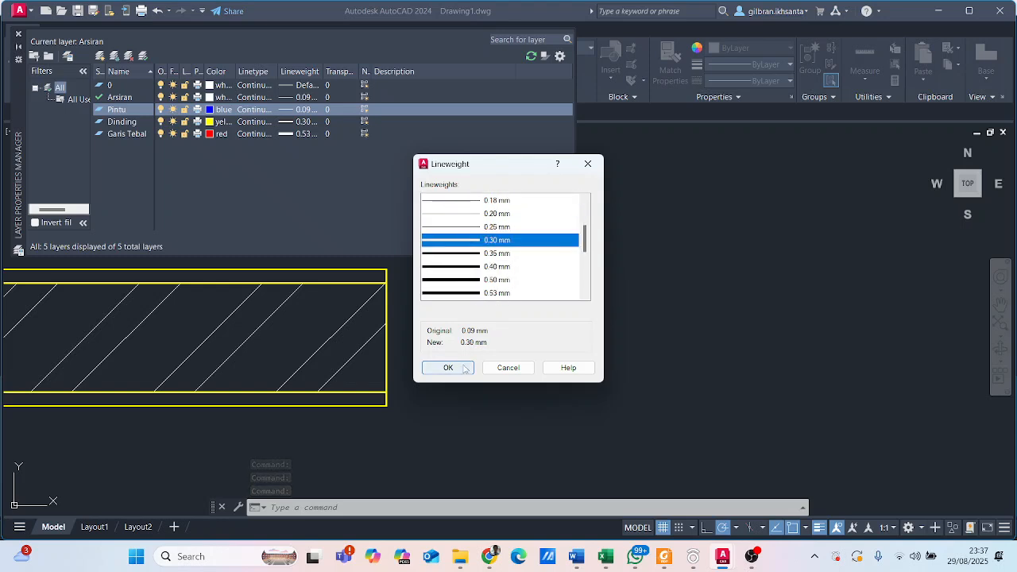
click(448, 367)
click(19, 34)
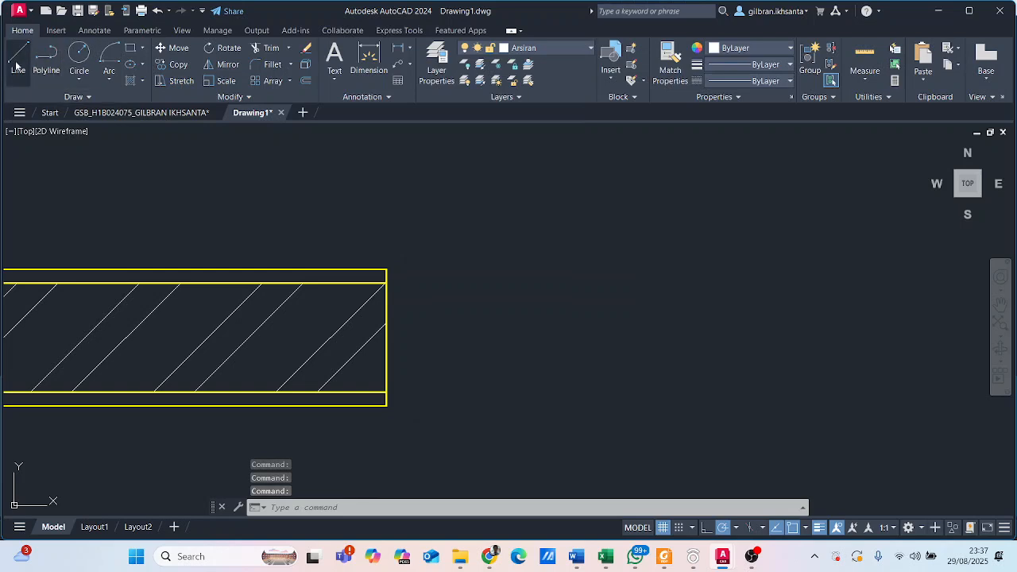
click(17, 61)
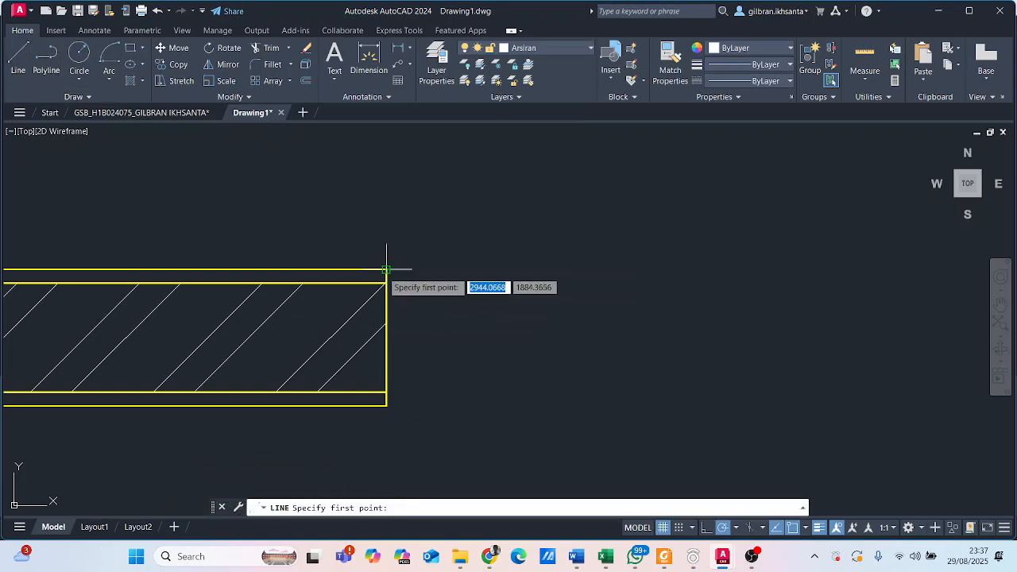
click(386, 405)
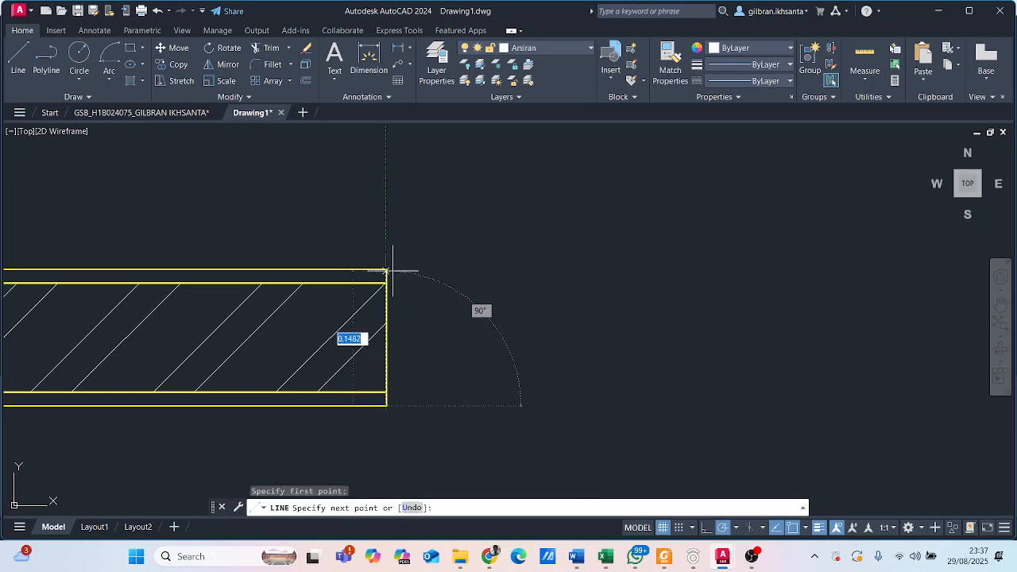
key(Escape)
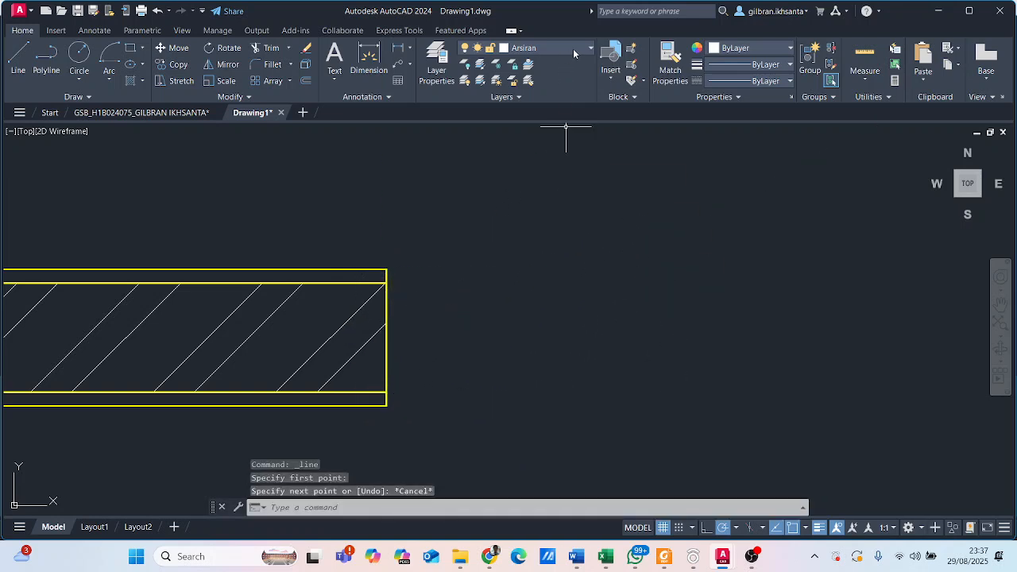
- Make Pintu the current layer and start the door frame outline with a 0.15 line up the wall end and 0.06 to the right
click(573, 48)
click(565, 126)
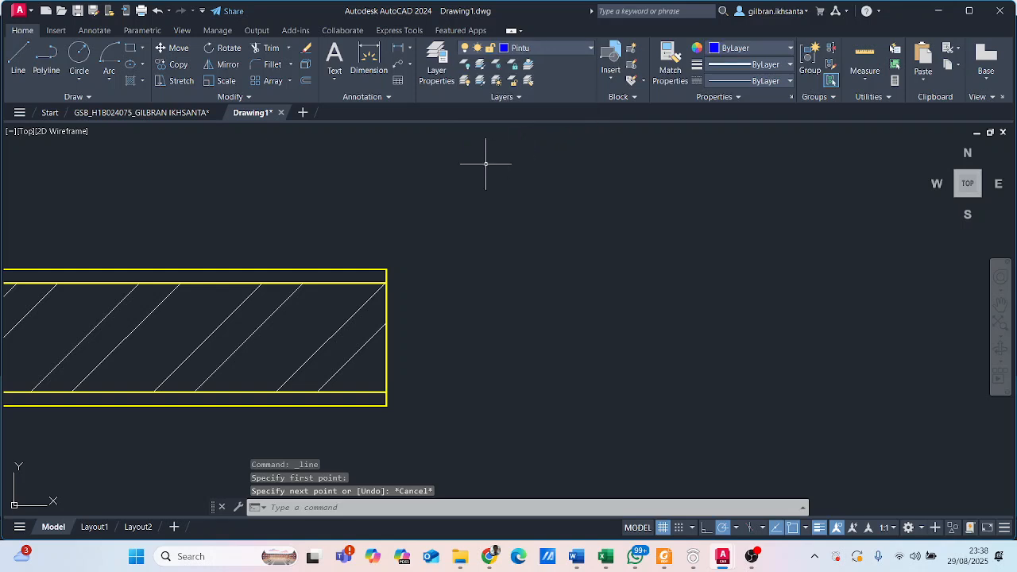
text(l)
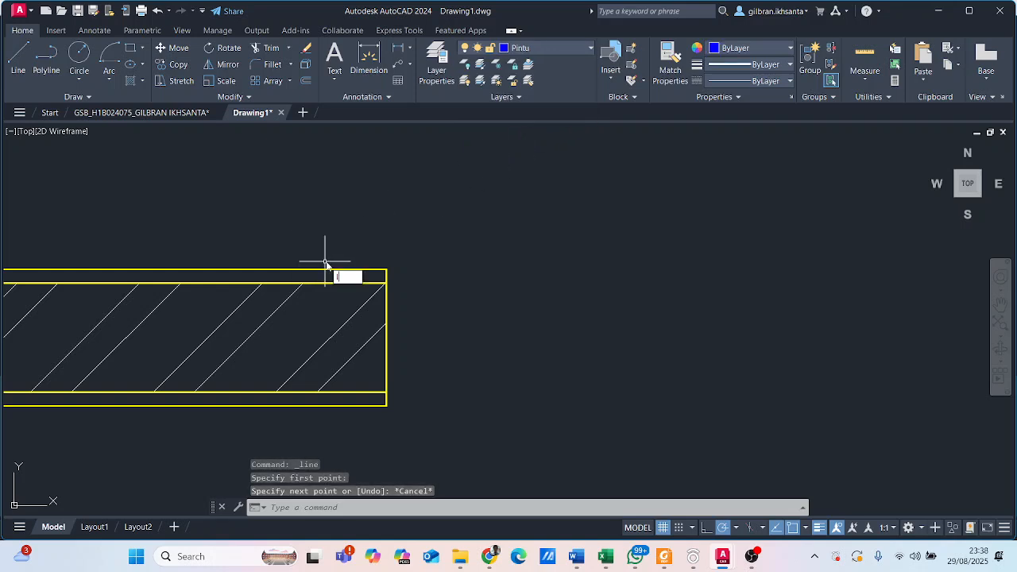
key(Return)
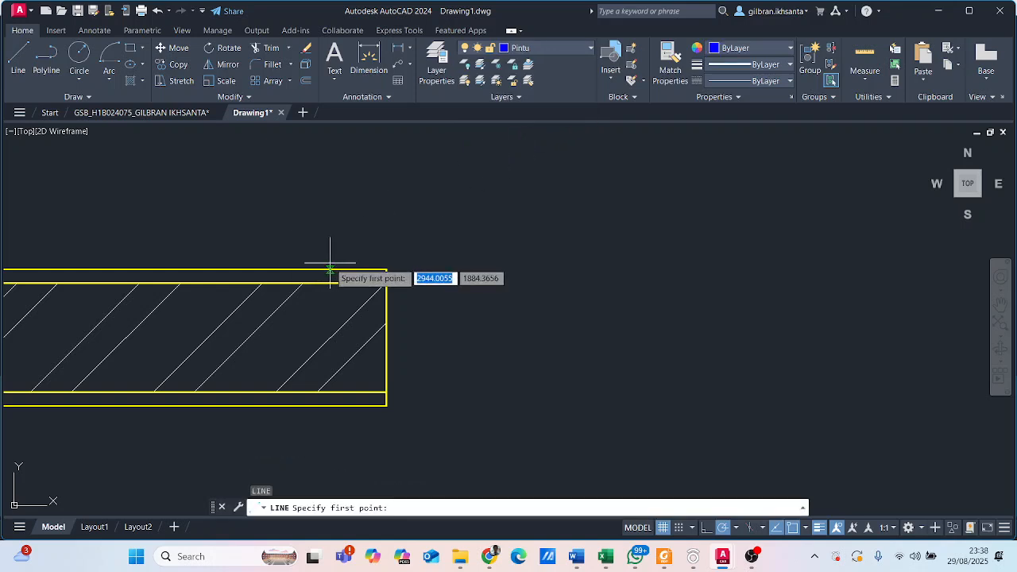
click(387, 406)
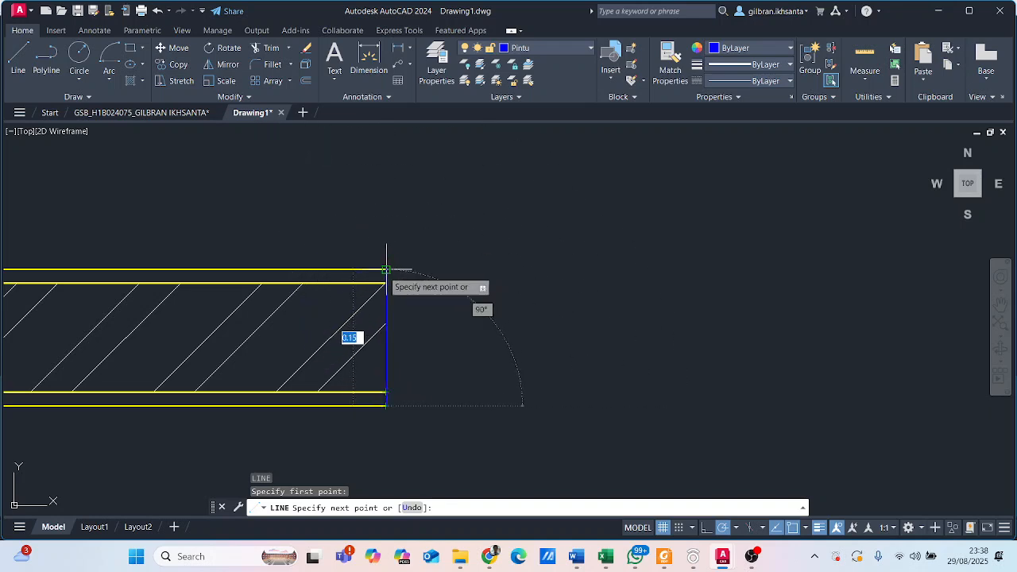
text(0)
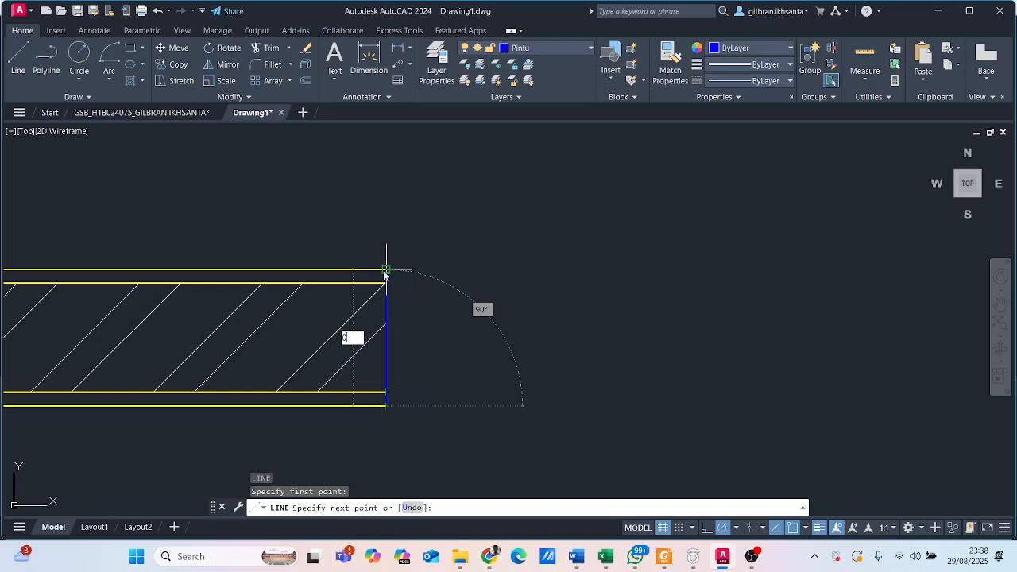
key(Return)
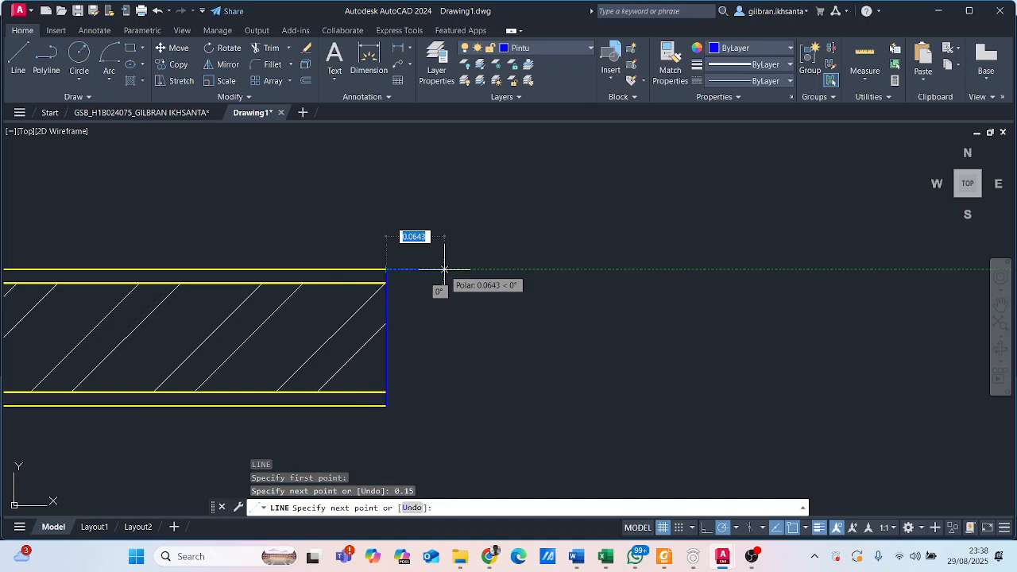
text(0)
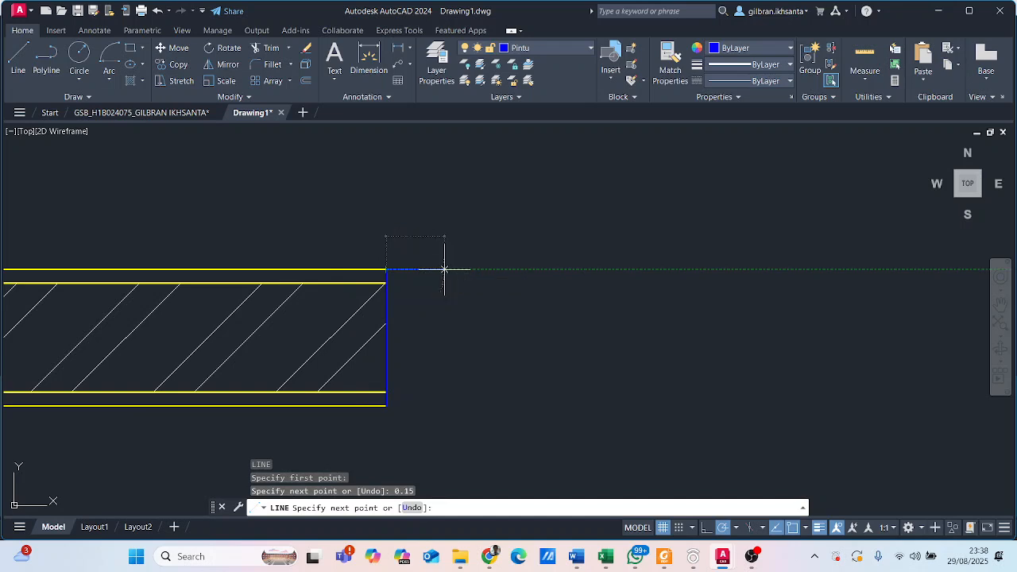
key(Return)
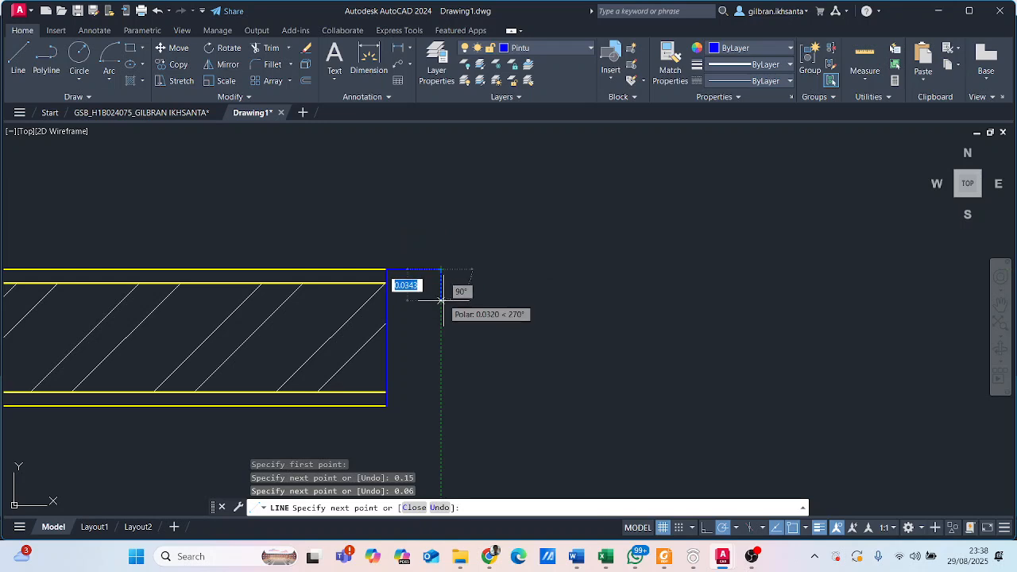
- Continue the frame outline with its rebate, going 0.03 down and 0.02 to the right
text(0.0)
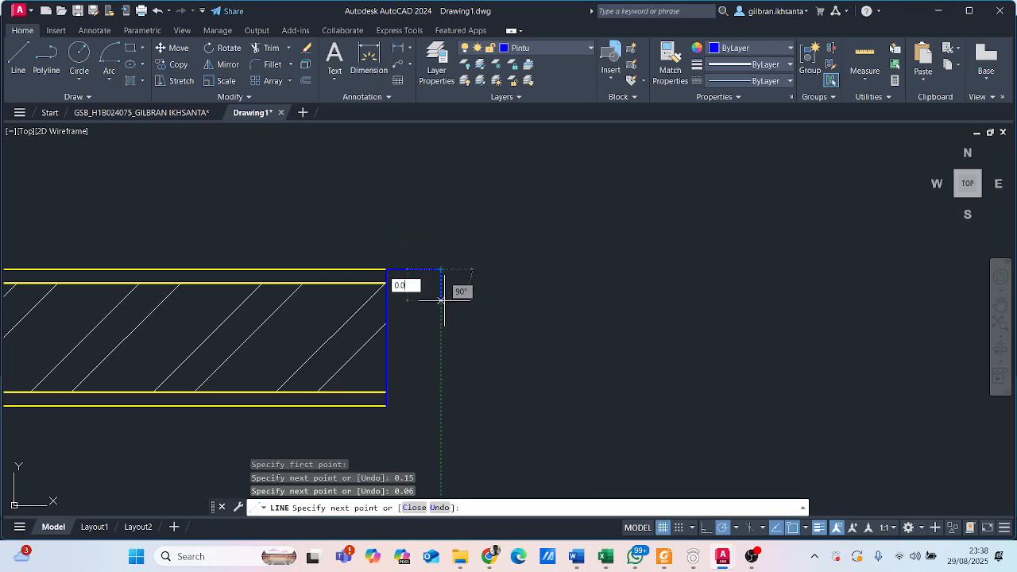
text(3)
key(Return)
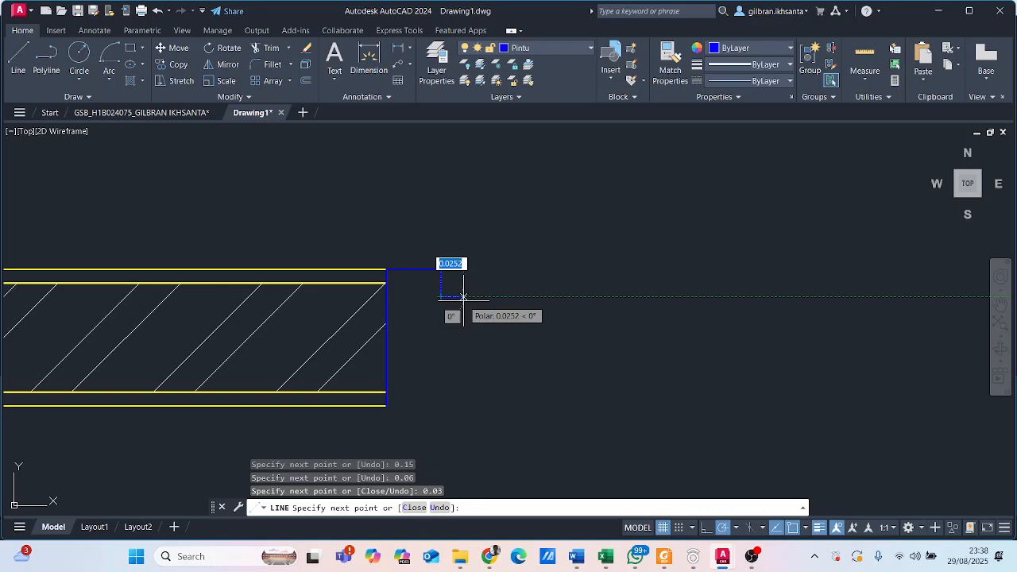
text(0.0)
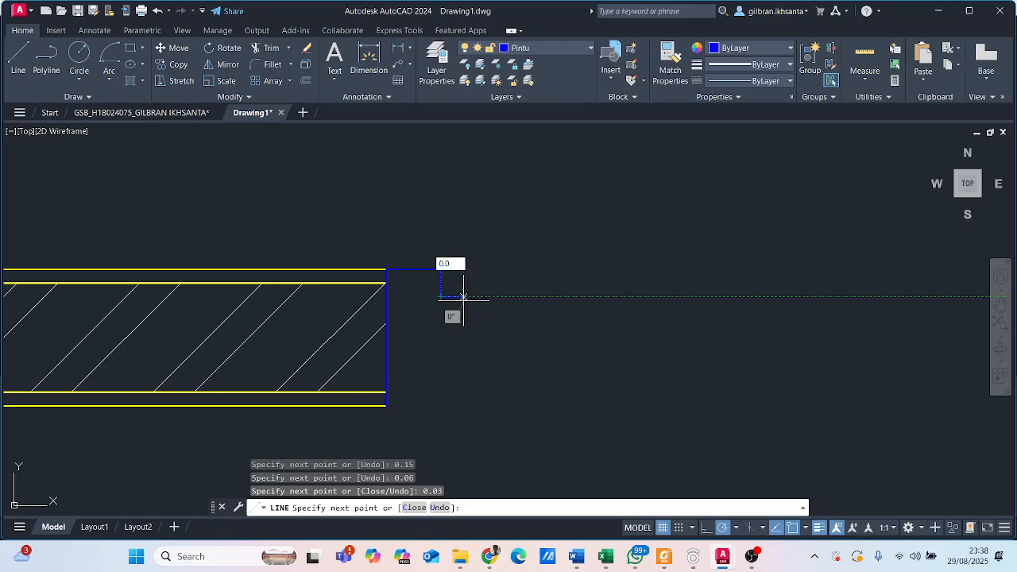
text(2)
key(Return)
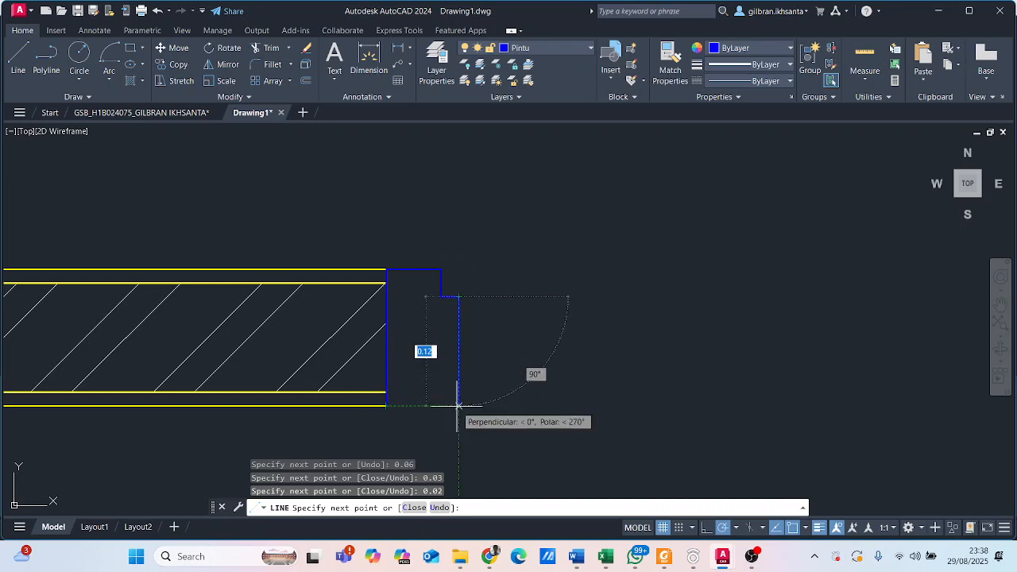
- Close the frame outline down to the wall's lower edge level and back to the wall's lower corner
click(458, 405)
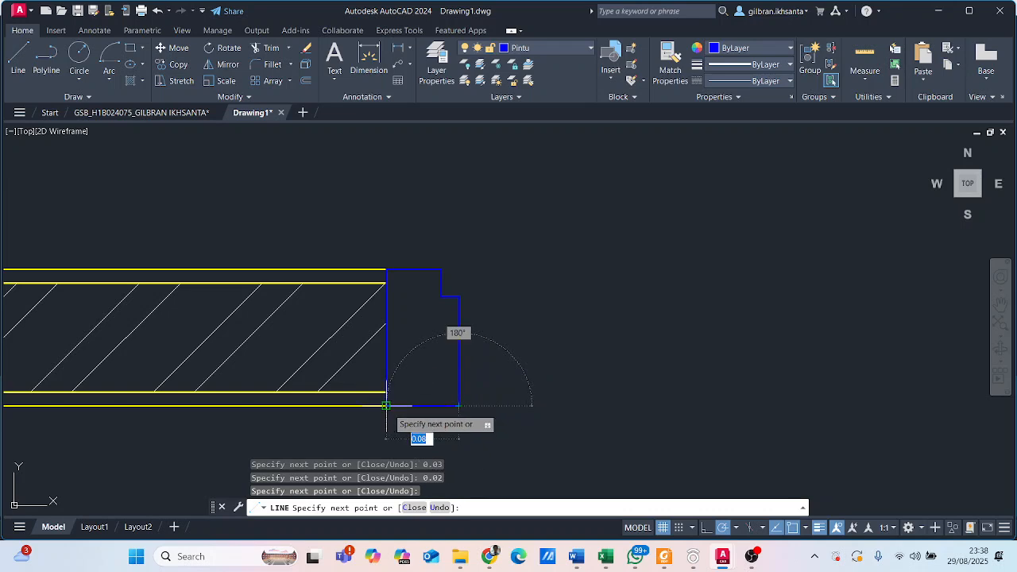
click(386, 406)
key(Escape)
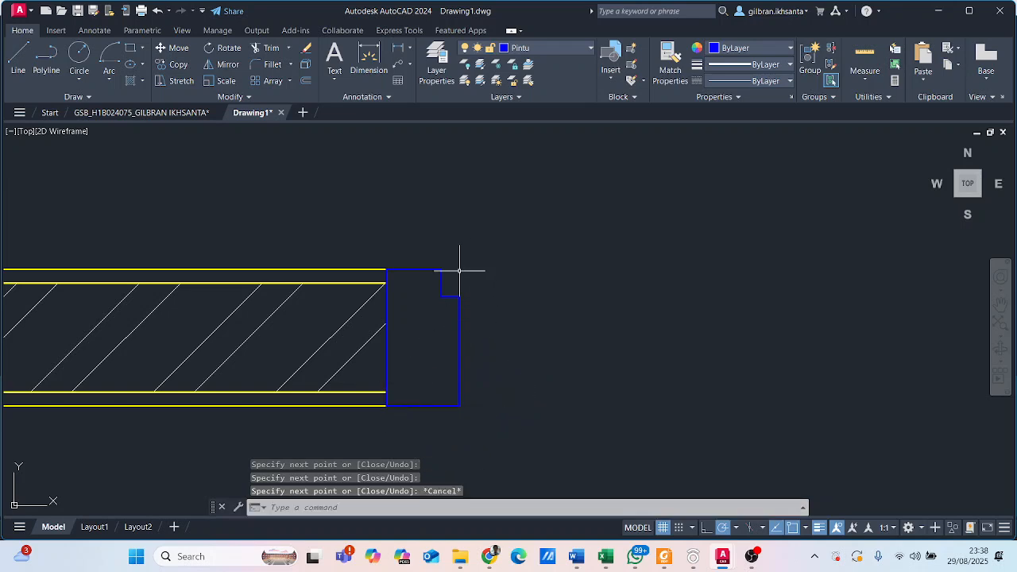
scroll(459, 274, up, 3)
scroll(421, 282, down, 3)
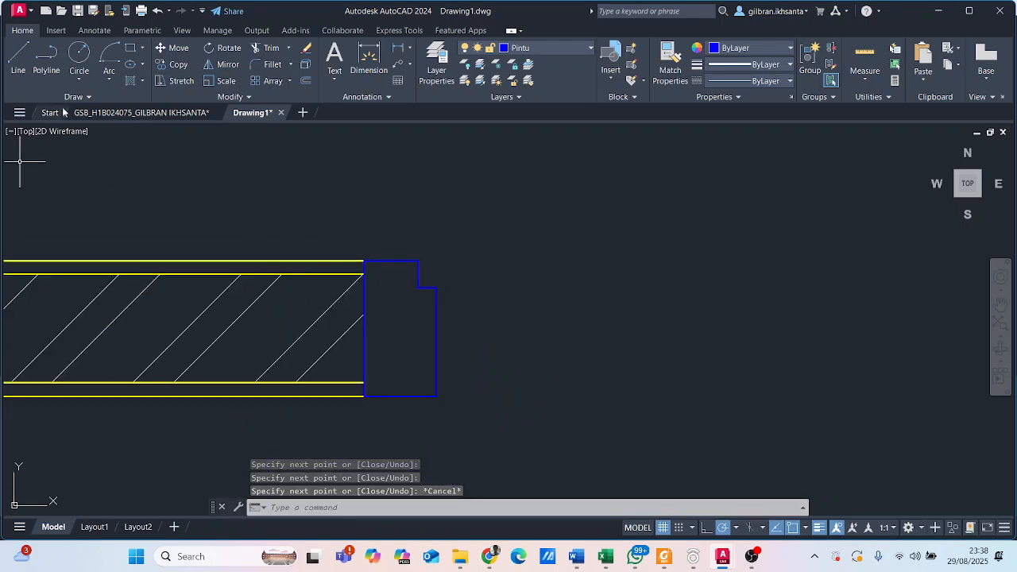
- Switch to the reference floor plan and measure the height of the door frame's rebate
click(92, 113)
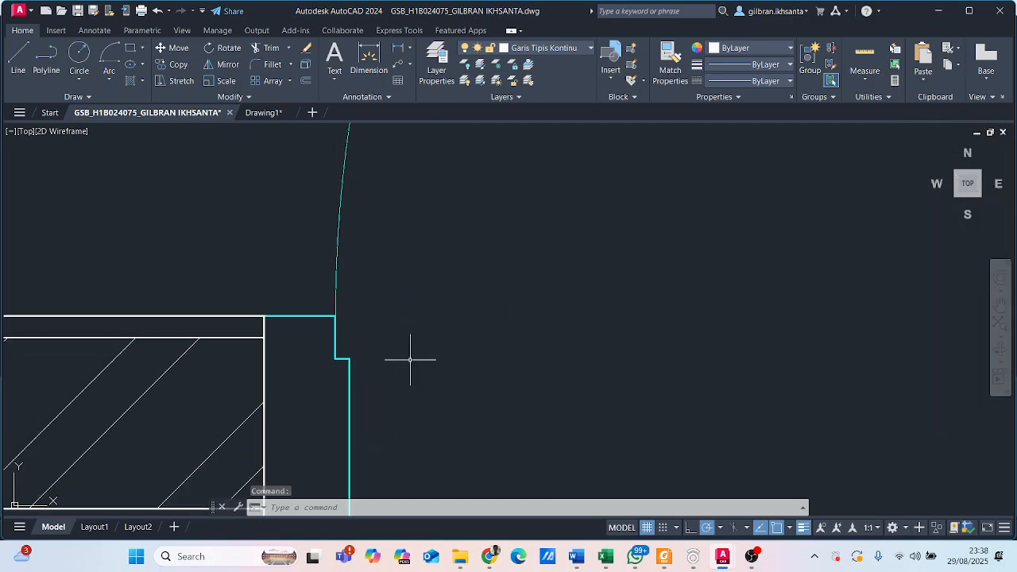
click(369, 60)
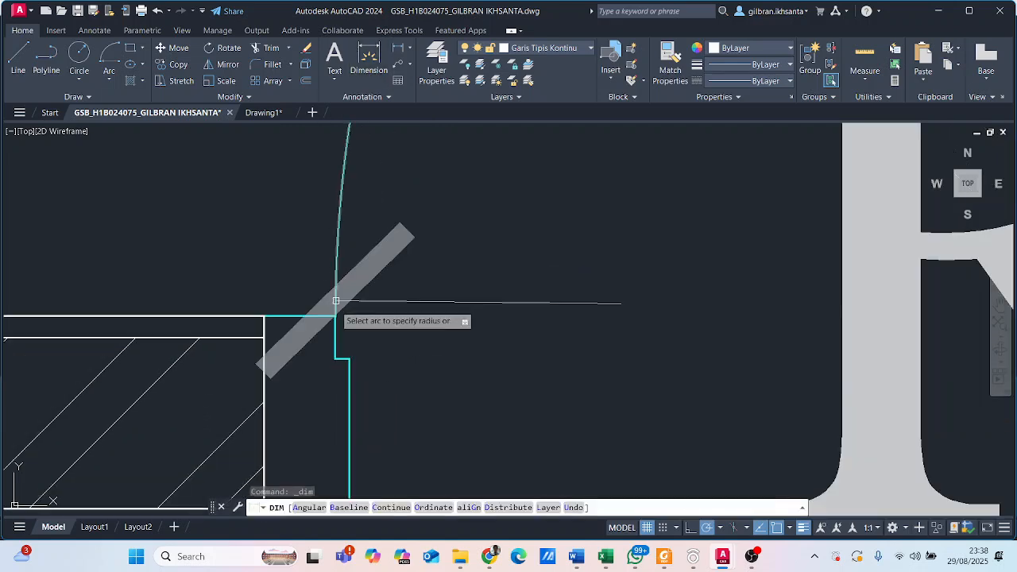
click(335, 317)
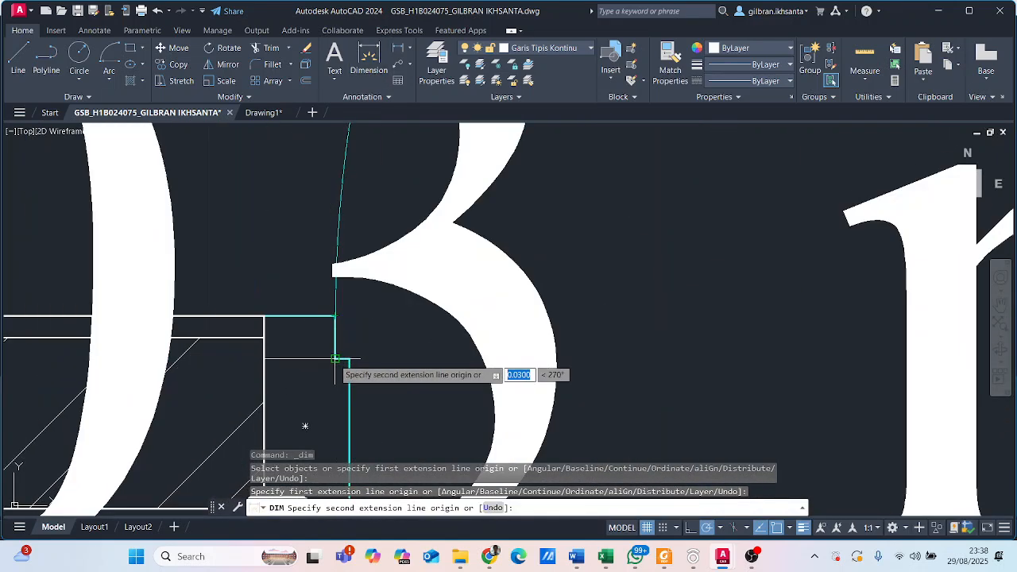
click(337, 357)
scroll(385, 338, up, 3)
scroll(384, 334, up, 3)
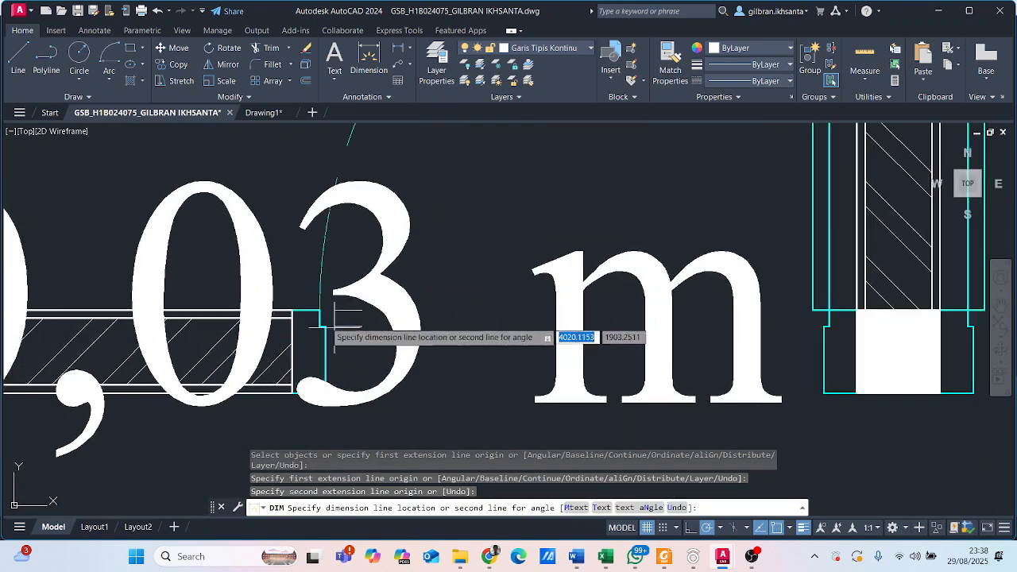
key(Escape)
- Measure the width of the reference door frame's upper edge, from the wall end to the rebate corner
key(Return)
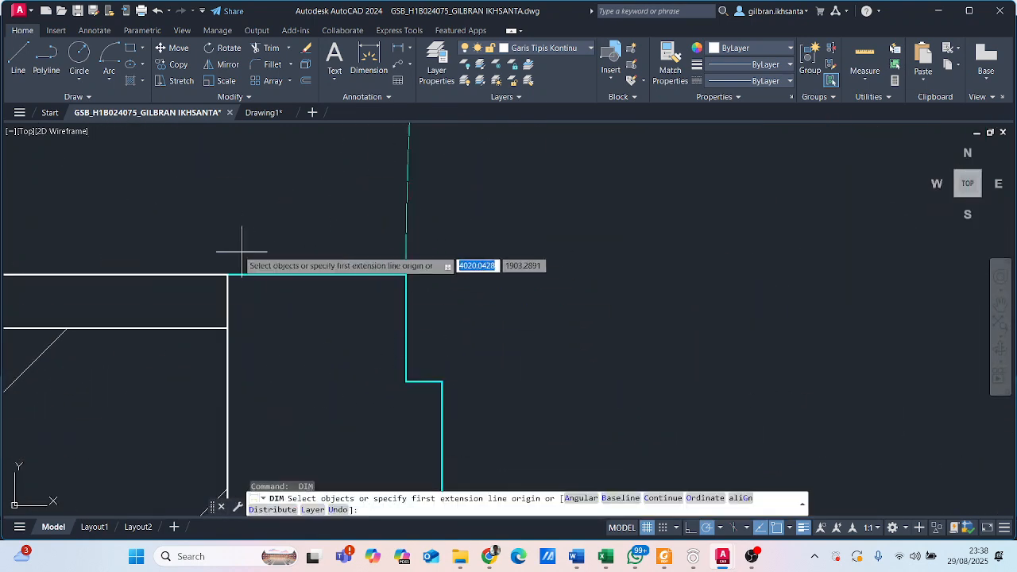
click(227, 275)
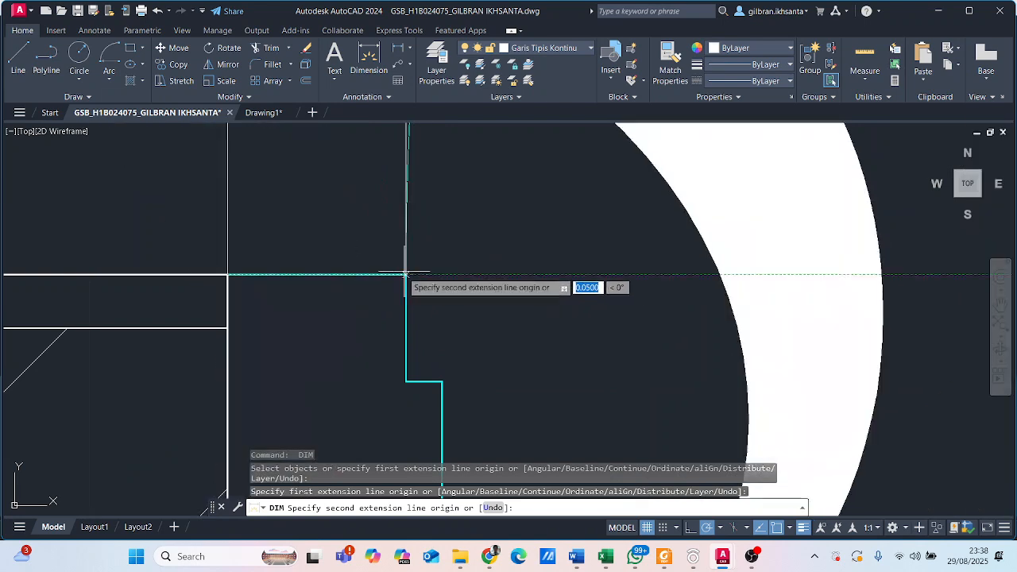
click(405, 276)
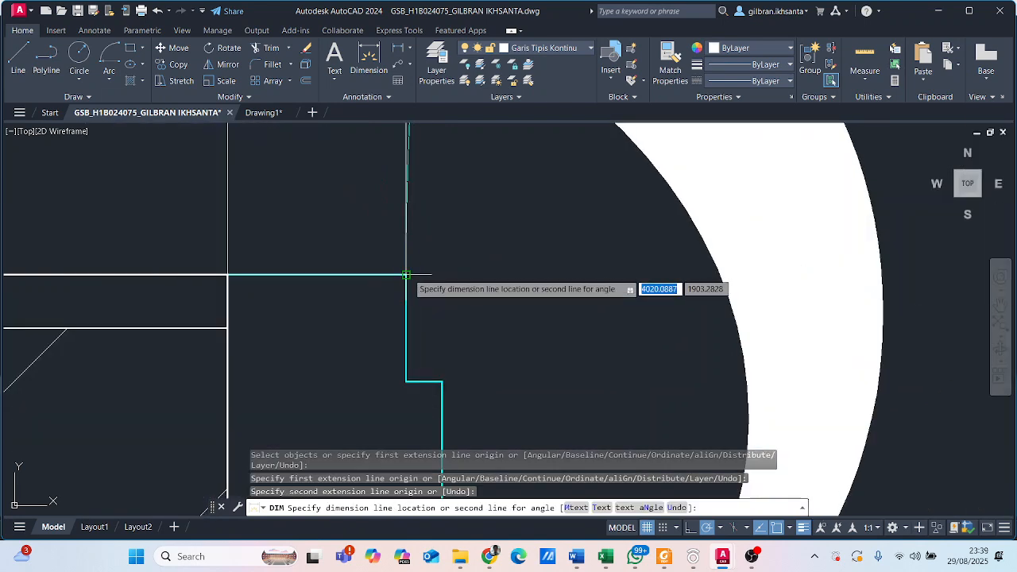
scroll(405, 275, down, 6)
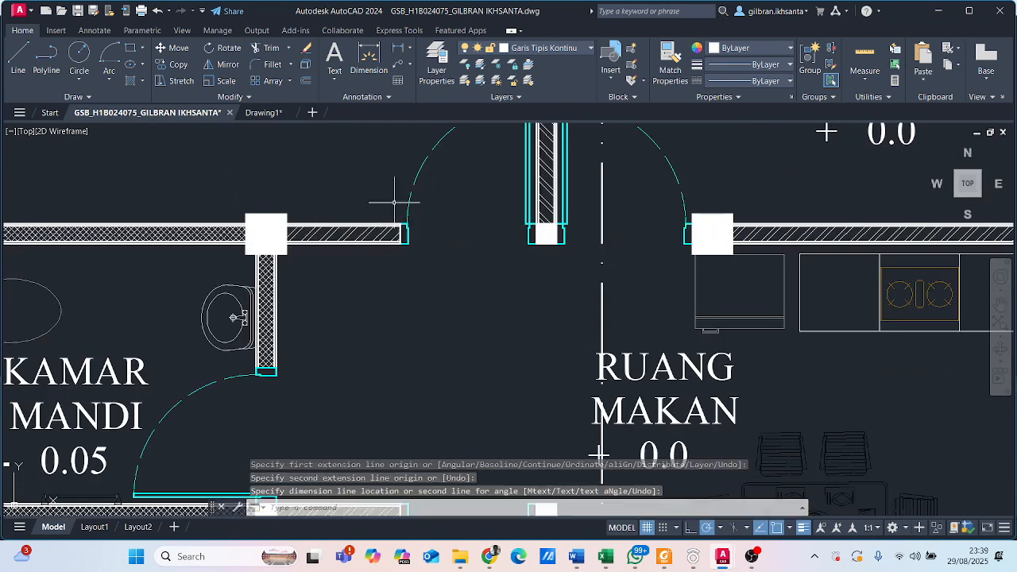
- Return to Drawing1 and draw a 0.8 horizontal guide line to the right from the midpoint of the door frame's lower edge
click(263, 112)
scroll(406, 284, up, 2)
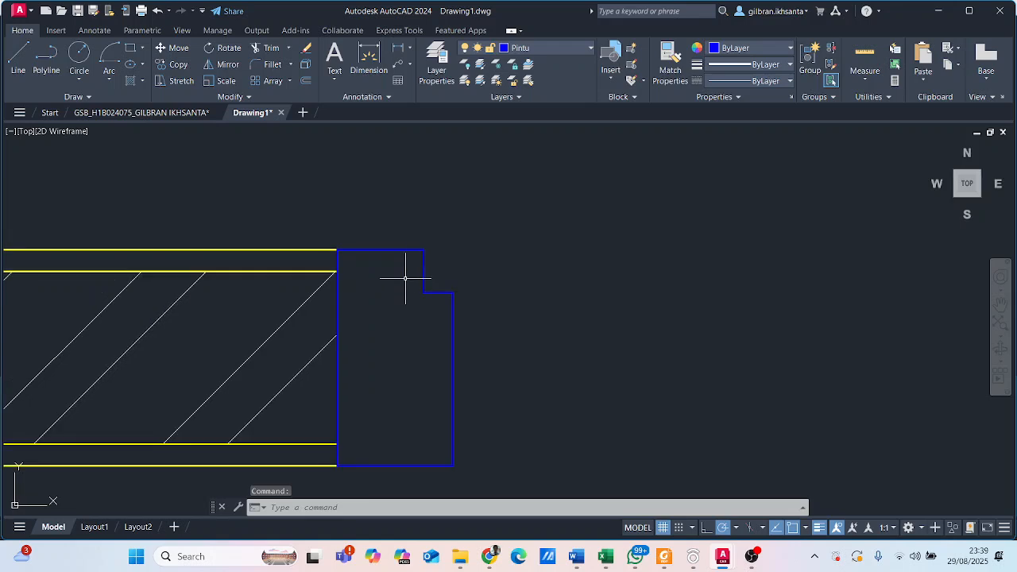
scroll(401, 251, up, 2)
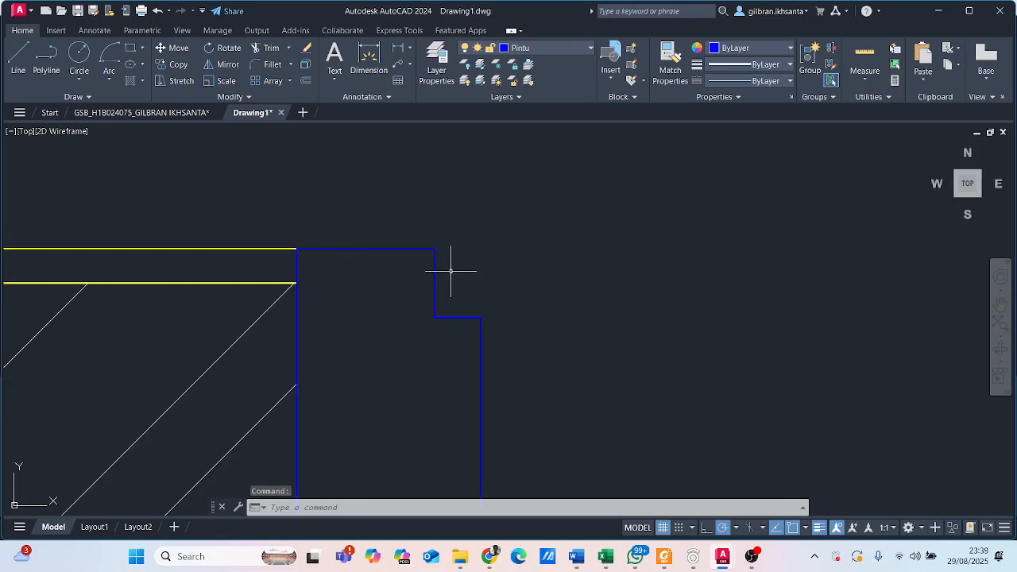
scroll(445, 272, down, 4)
scroll(461, 290, down, 8)
middle_drag(531, 336, 461, 340)
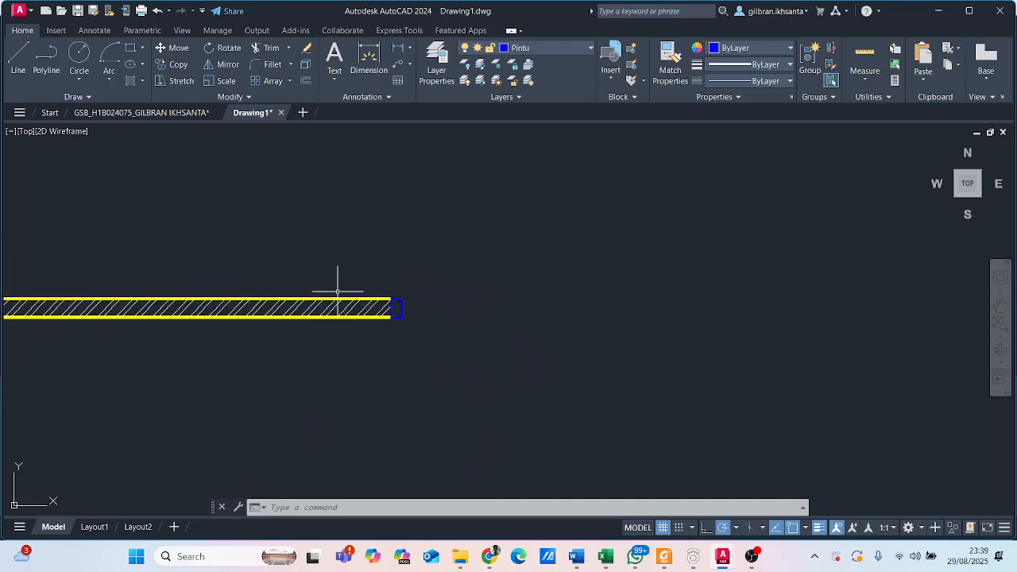
scroll(390, 300, up, 4)
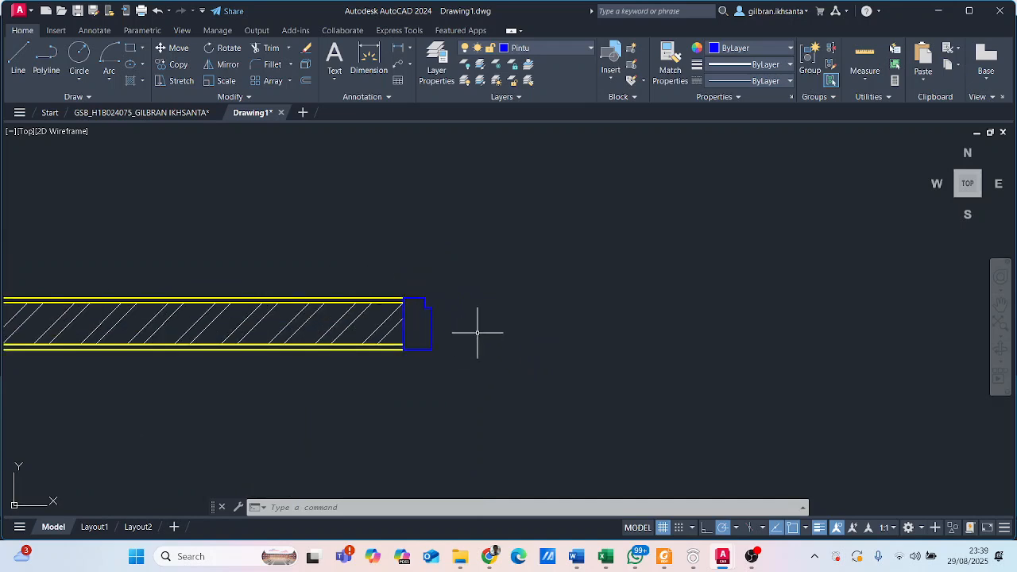
mouse_move(454, 283)
middle_down()
mouse_move(345, 233)
mouse_move(294, 193)
middle_up()
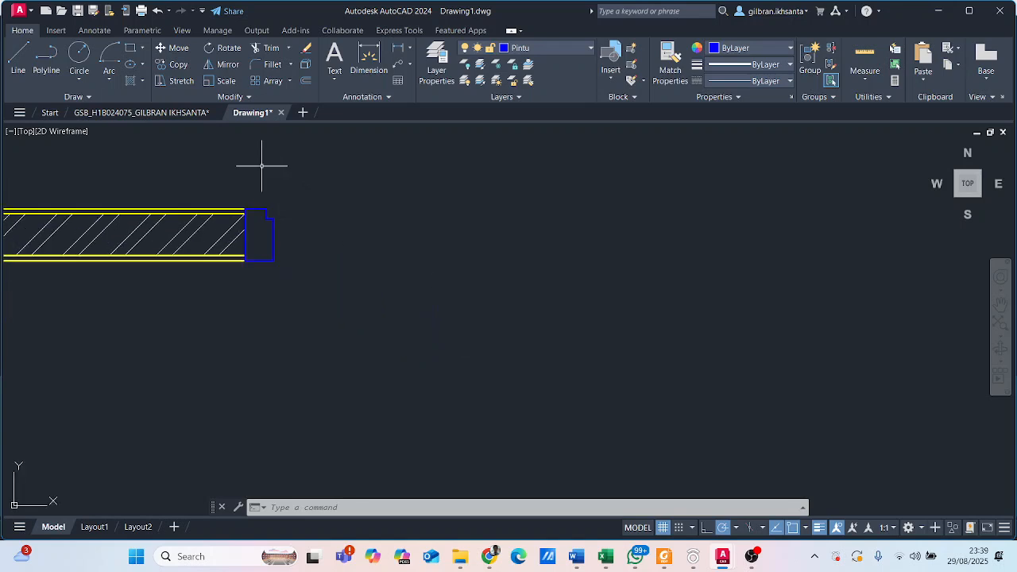
click(13, 57)
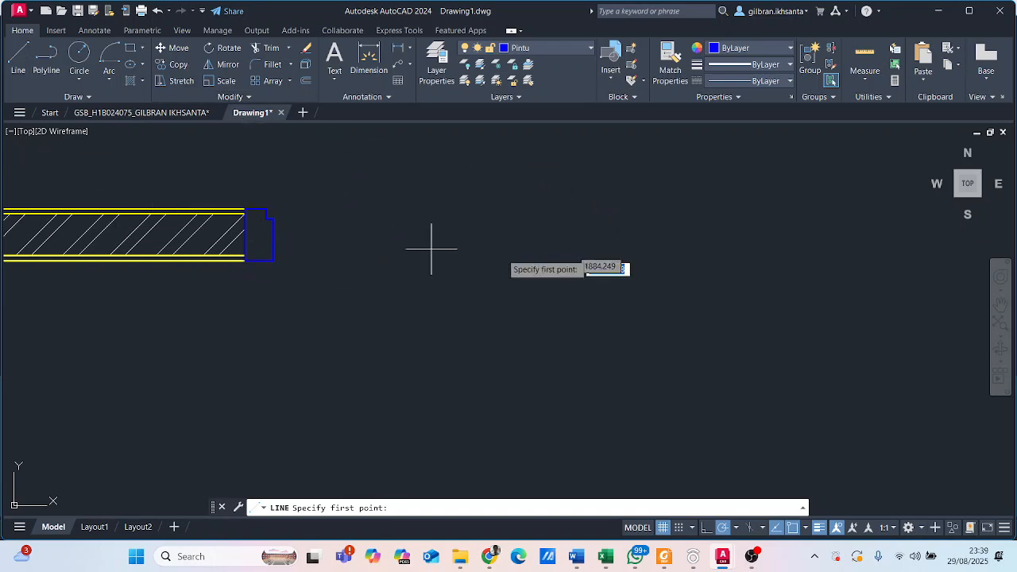
middle_drag(284, 245, 319, 315)
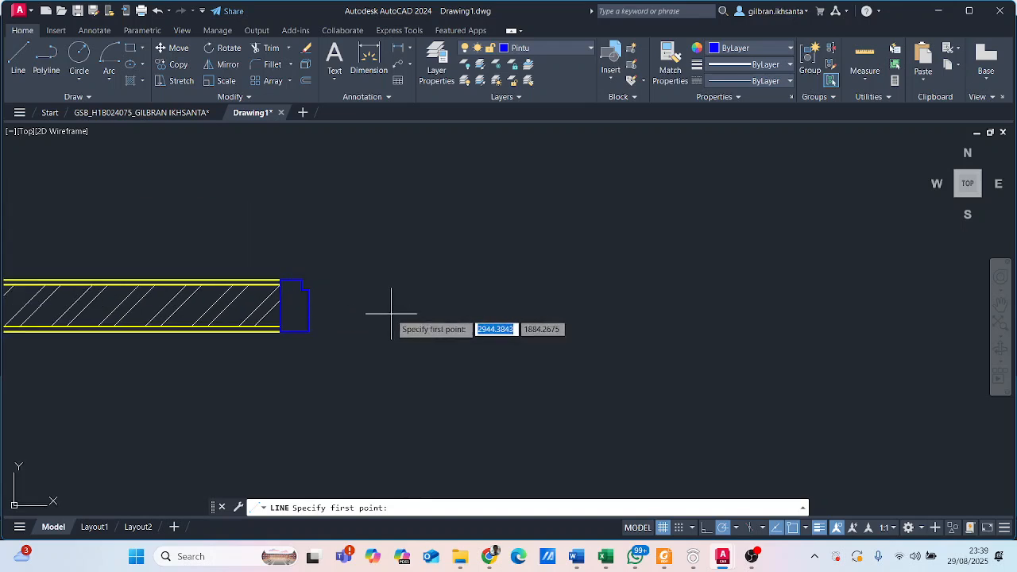
click(294, 330)
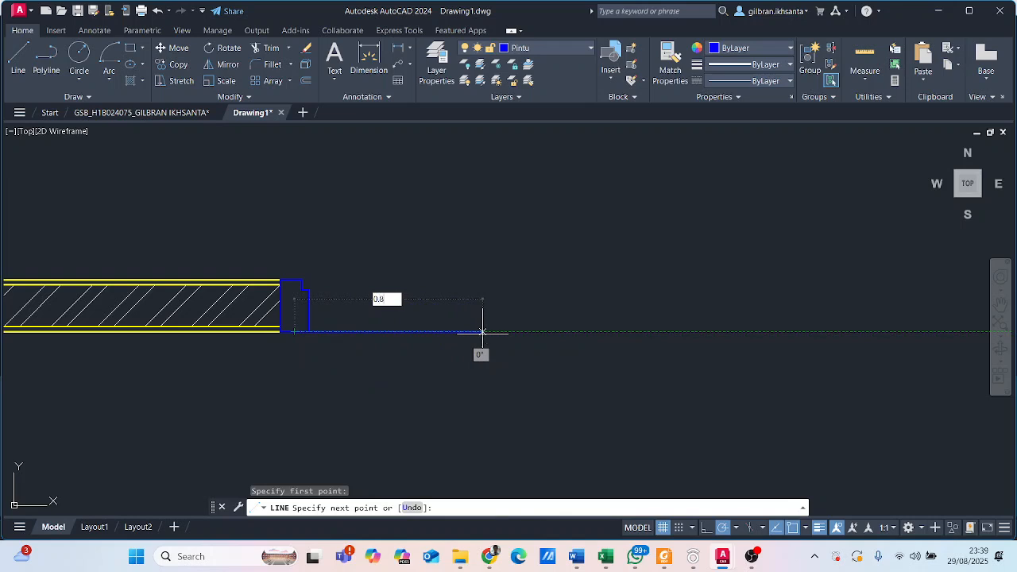
text(0.8)
key(Return)
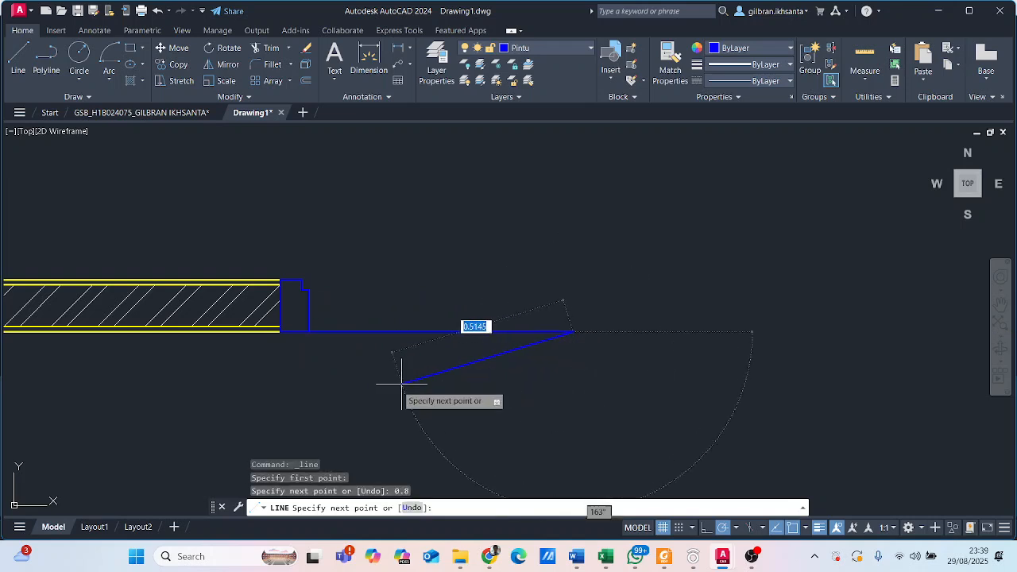
key(Escape)
- Mirror the door frame about a vertical axis through the guide line's midpoint, keeping the original
scroll(236, 265, up, 2)
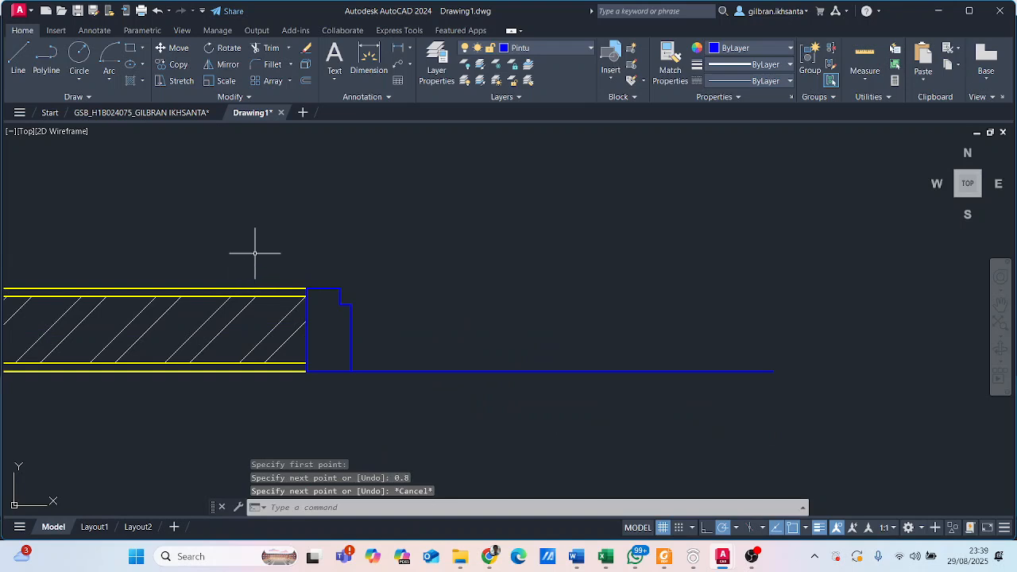
click(292, 258)
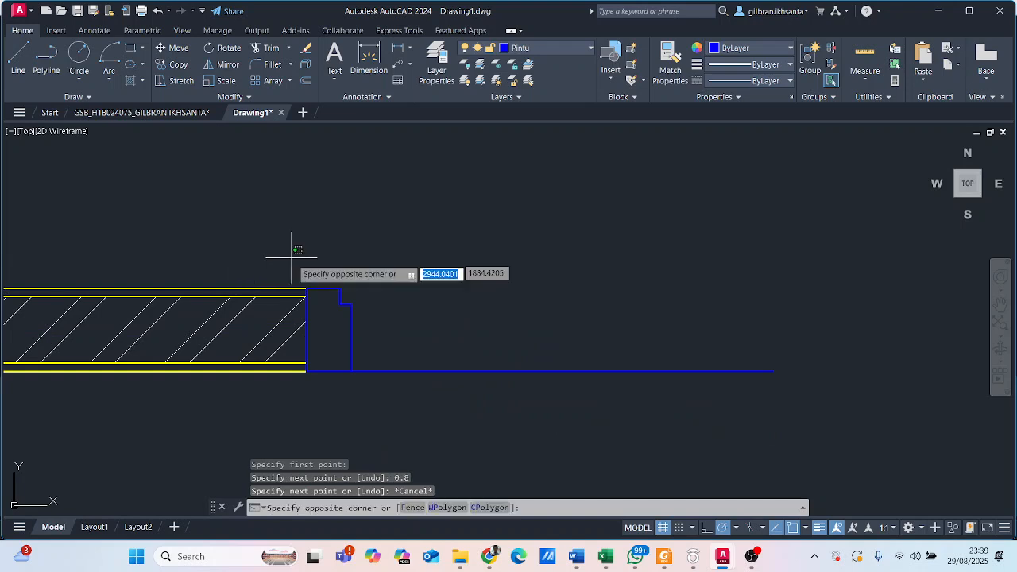
click(375, 395)
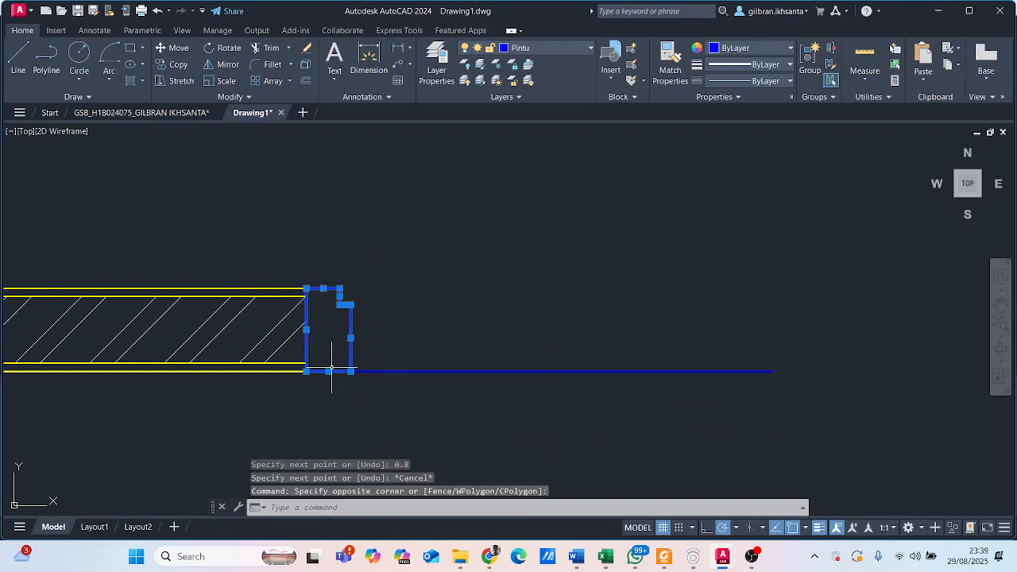
text(mi)
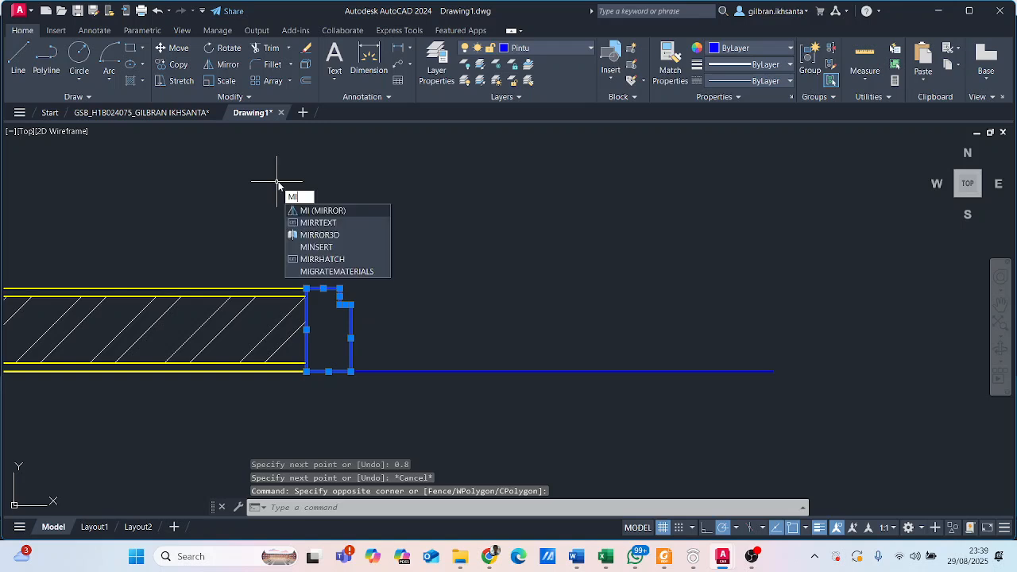
key(Return)
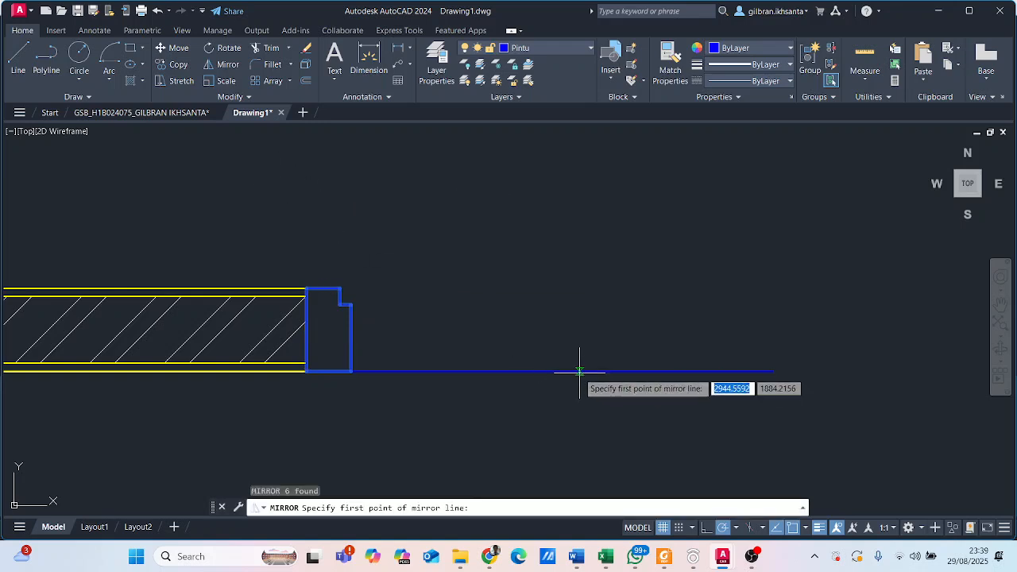
click(551, 372)
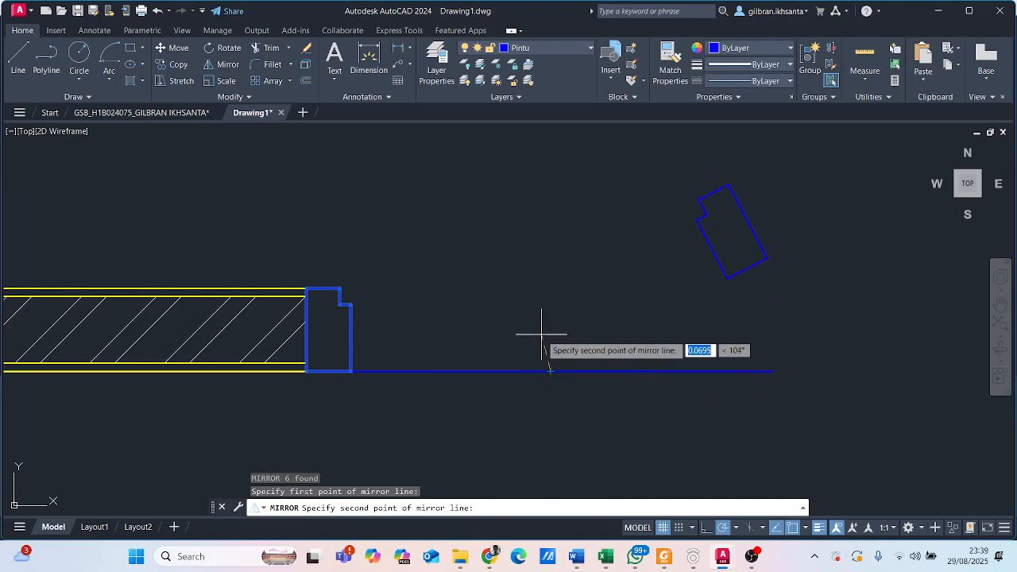
click(550, 418)
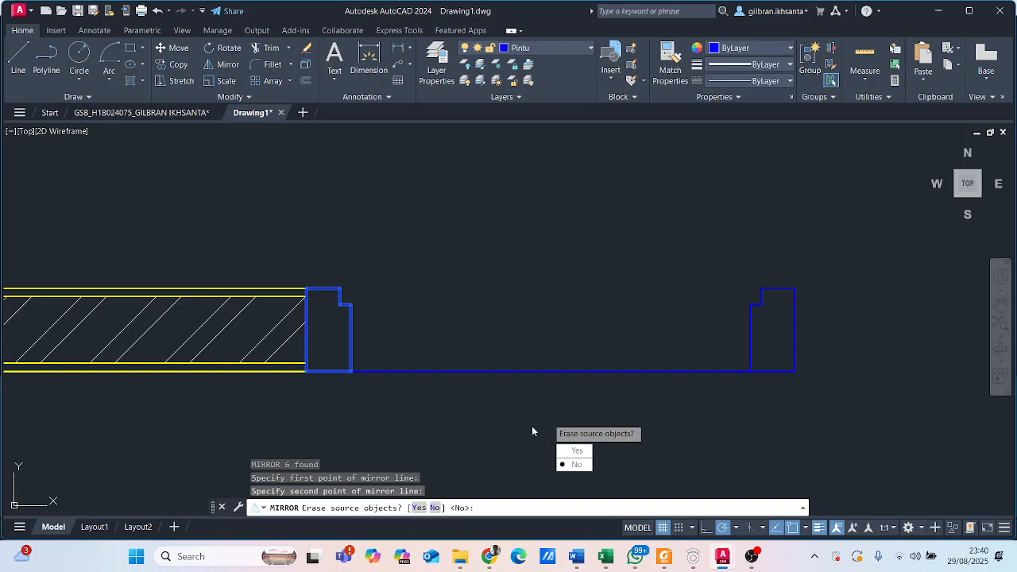
key(Return)
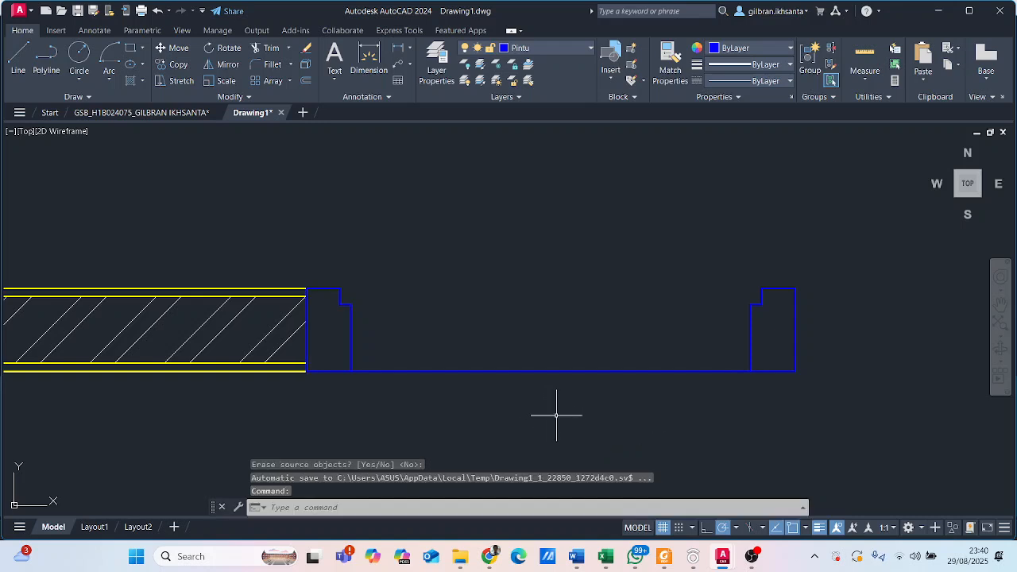
- Erase the horizontal guide line between the two door frames
click(557, 371)
text(E)
key(Return)
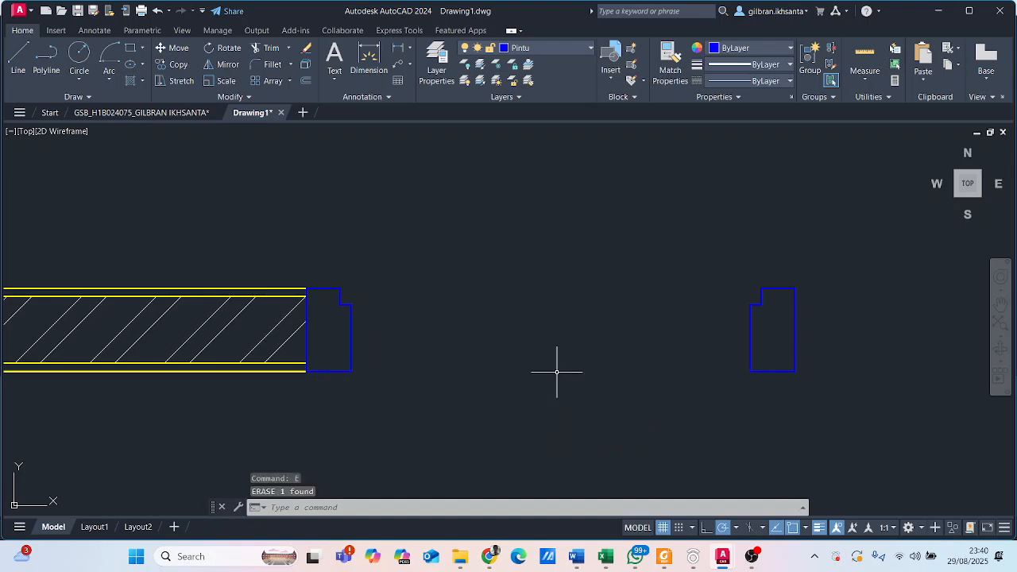
- Draw a 0.76 by 0.03 door leaf rectangle from the left frame's upper rebate corner to the right frame's inner rebate corner
scroll(540, 314, down, 2)
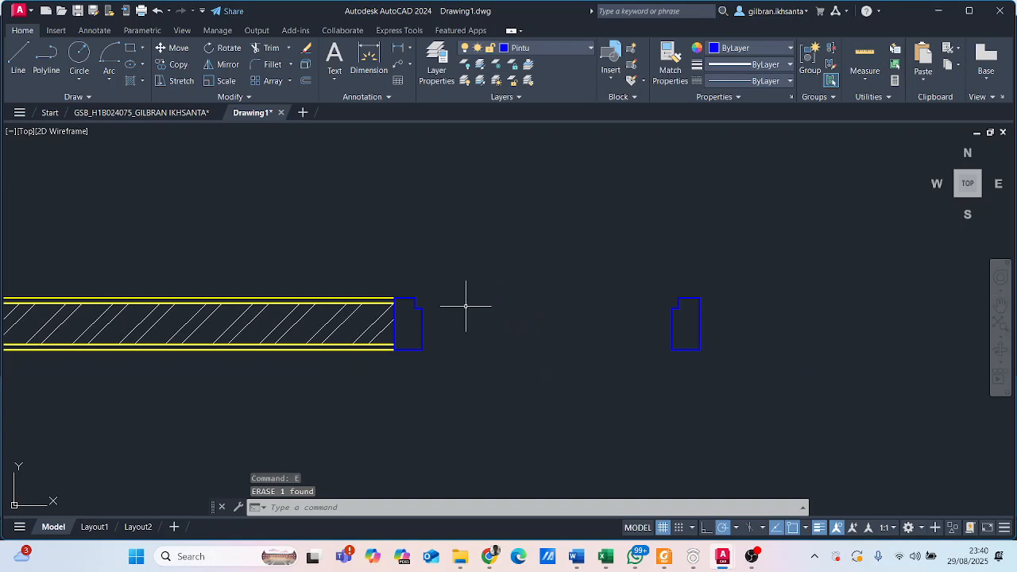
mouse_move(527, 286)
middle_down()
mouse_move(514, 309)
mouse_move(438, 265)
mouse_move(398, 266)
middle_up()
scroll(435, 265, down, 3)
scroll(367, 287, up, 3)
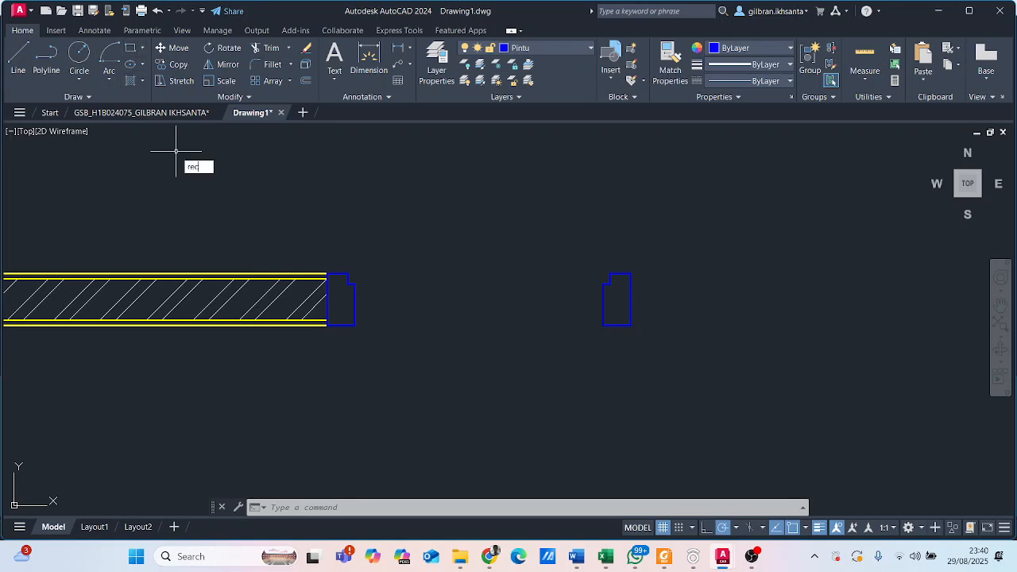
key(Return)
scroll(351, 254, up, 3)
middle_drag(443, 297, 326, 291)
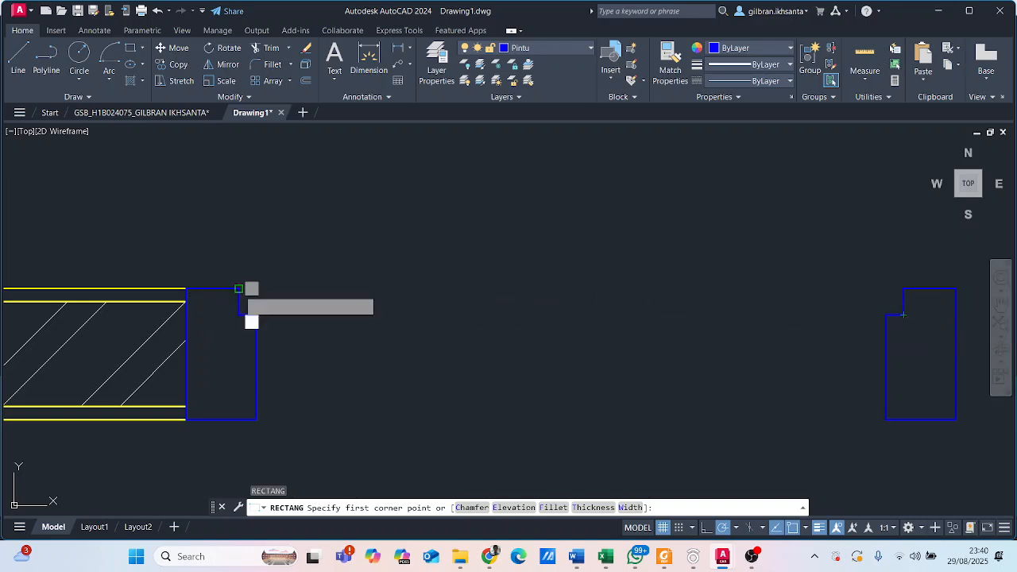
click(238, 288)
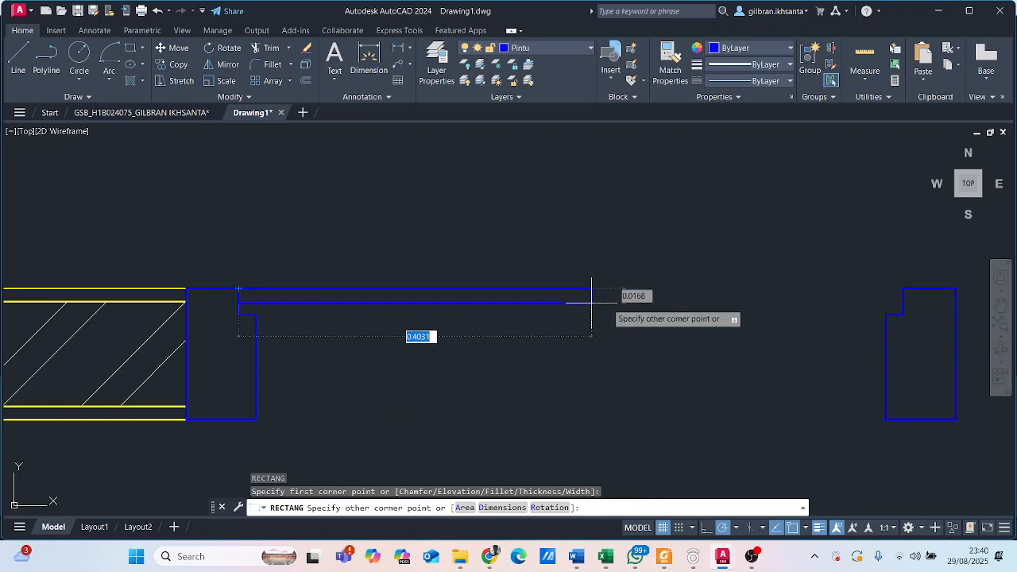
click(904, 316)
scroll(659, 257, down, 5)
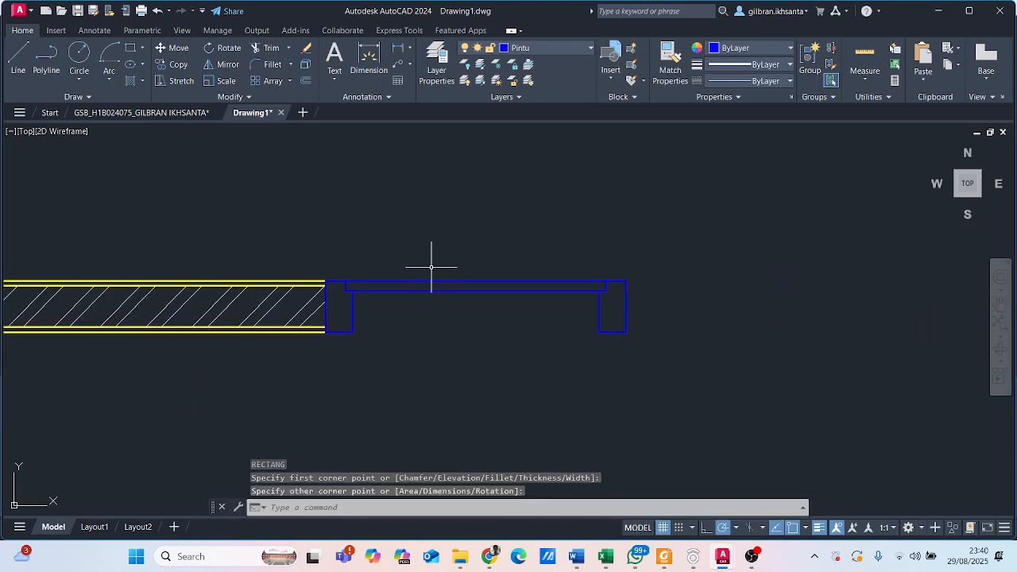
- Examine how the door and its swing arc are drawn in the reference floor plan, and return to the door in Drawing1
click(151, 113)
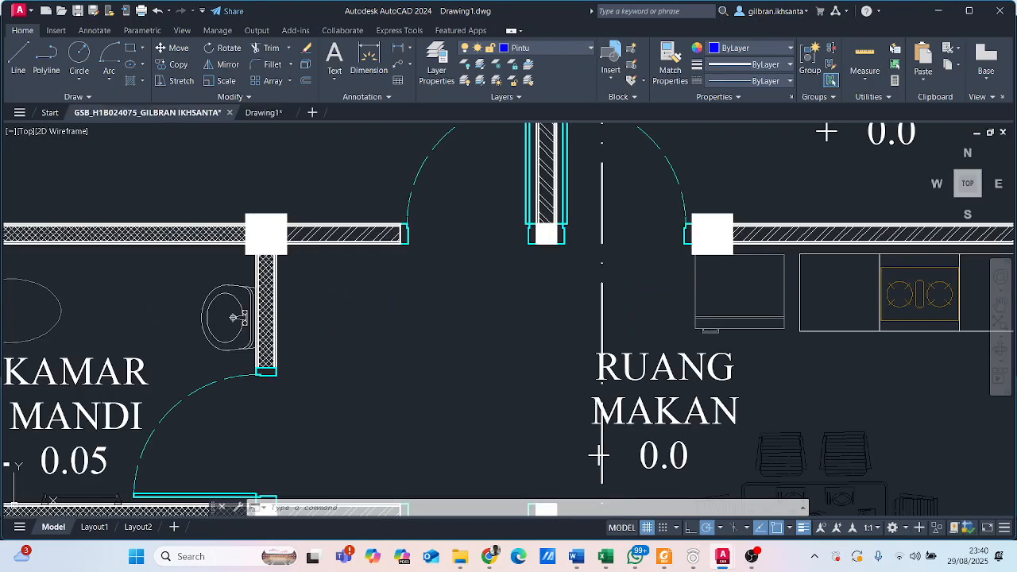
middle_drag(500, 211, 477, 284)
scroll(477, 288, up, 2)
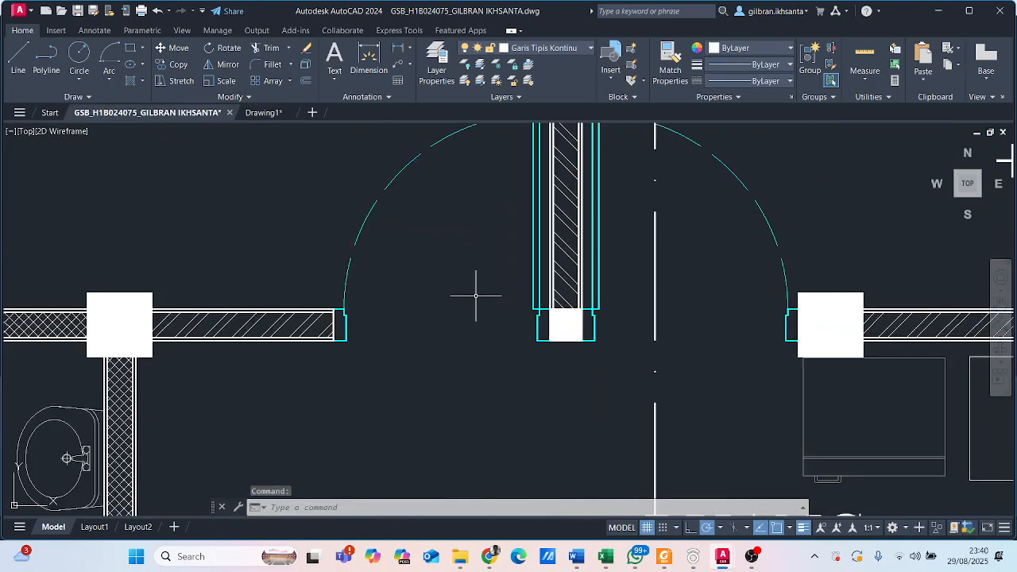
click(258, 112)
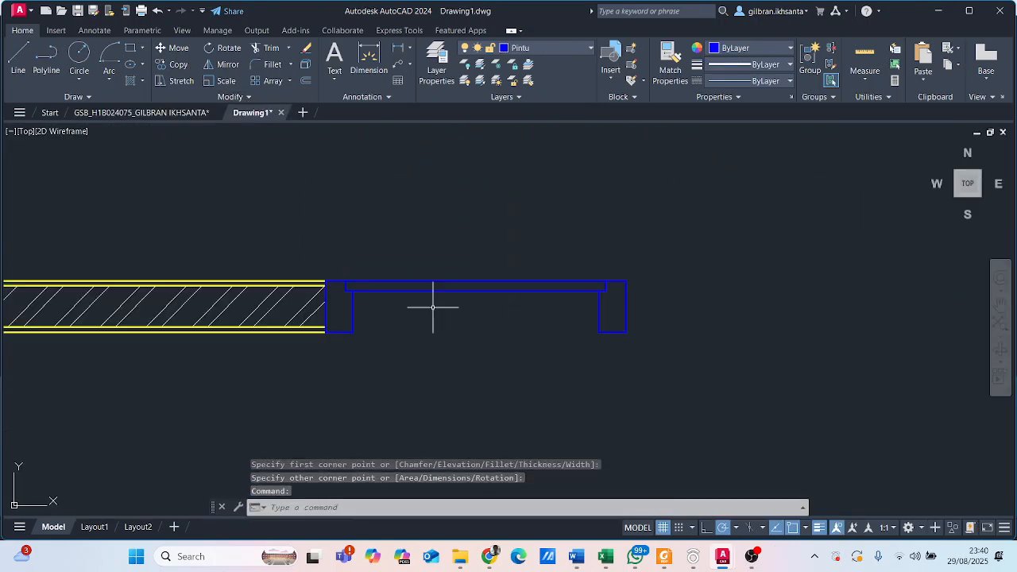
scroll(436, 304, up, 2)
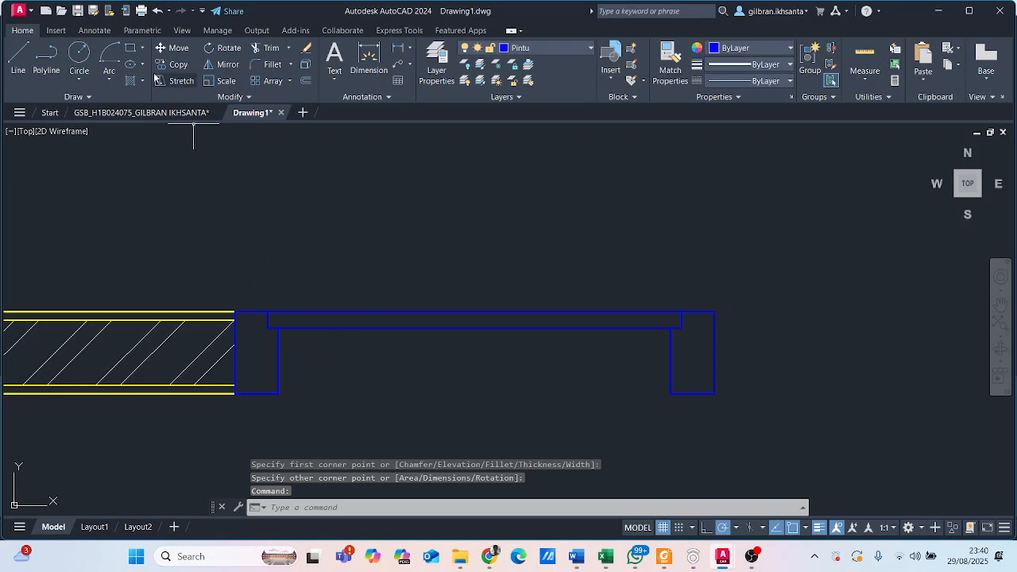
- Rotate the door leaf 90 degrees clockwise about its upper-right corner so it stands upright above the right frame
click(485, 369)
click(371, 268)
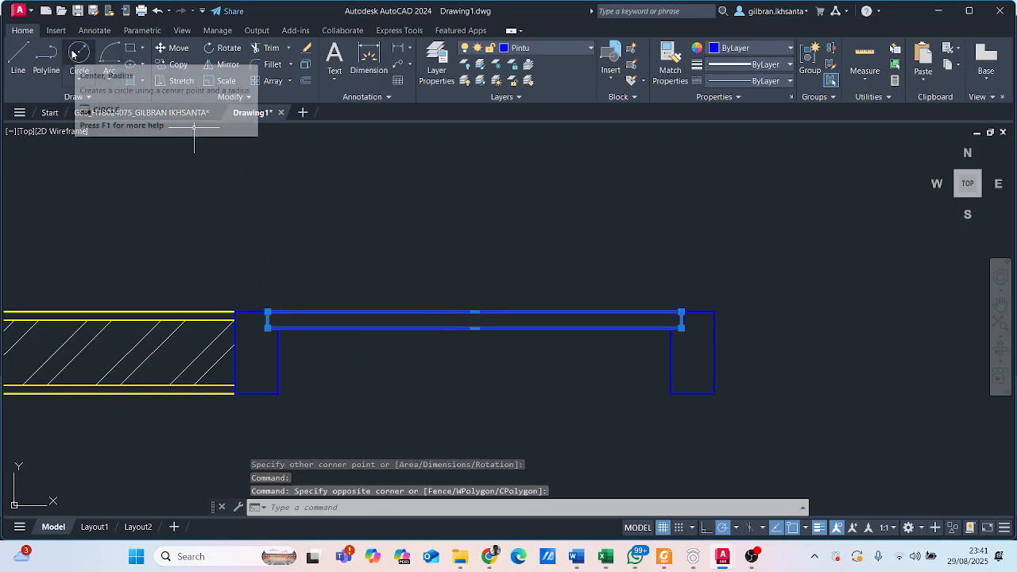
text(R)
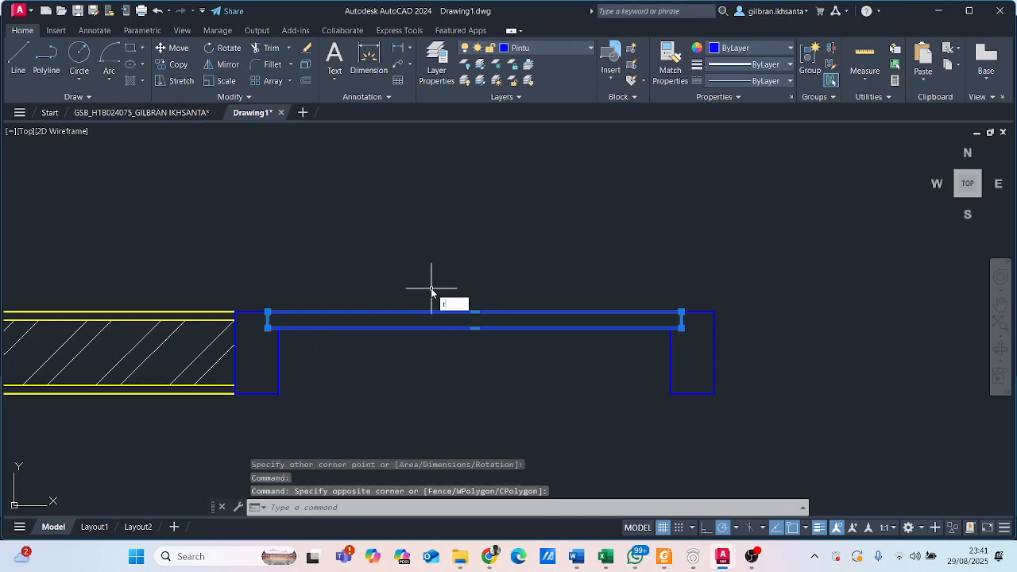
text(O)
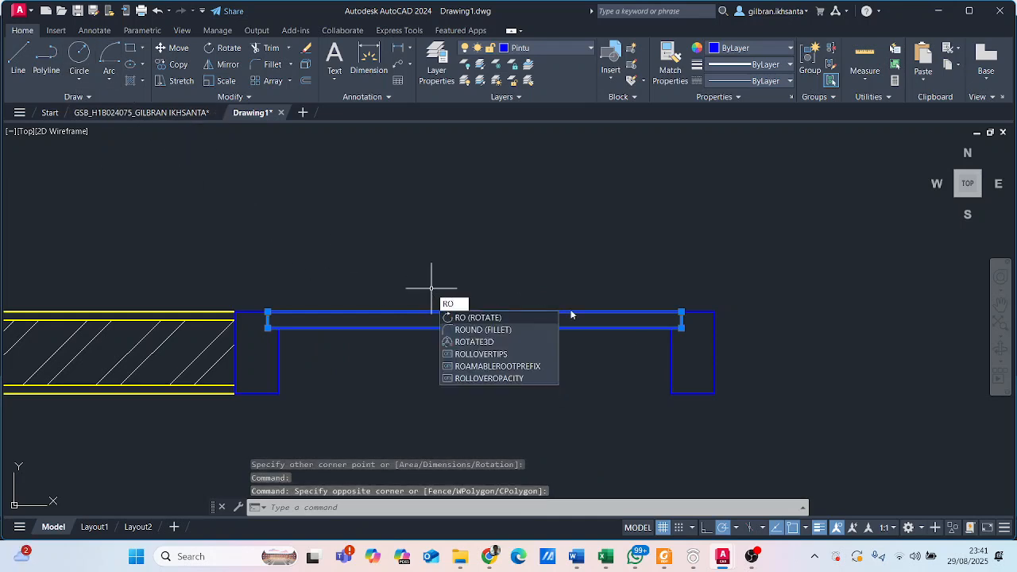
key(Return)
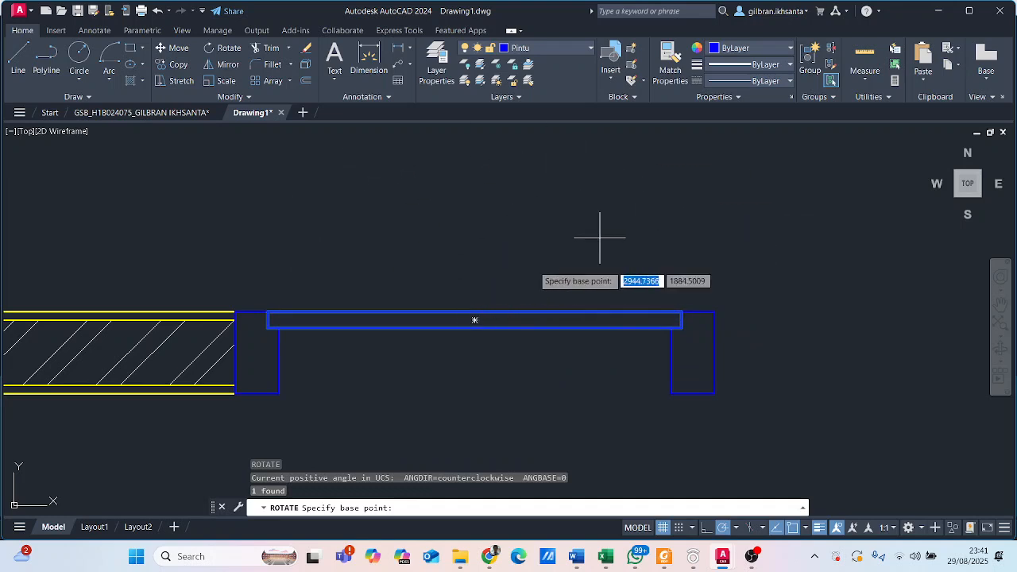
click(682, 311)
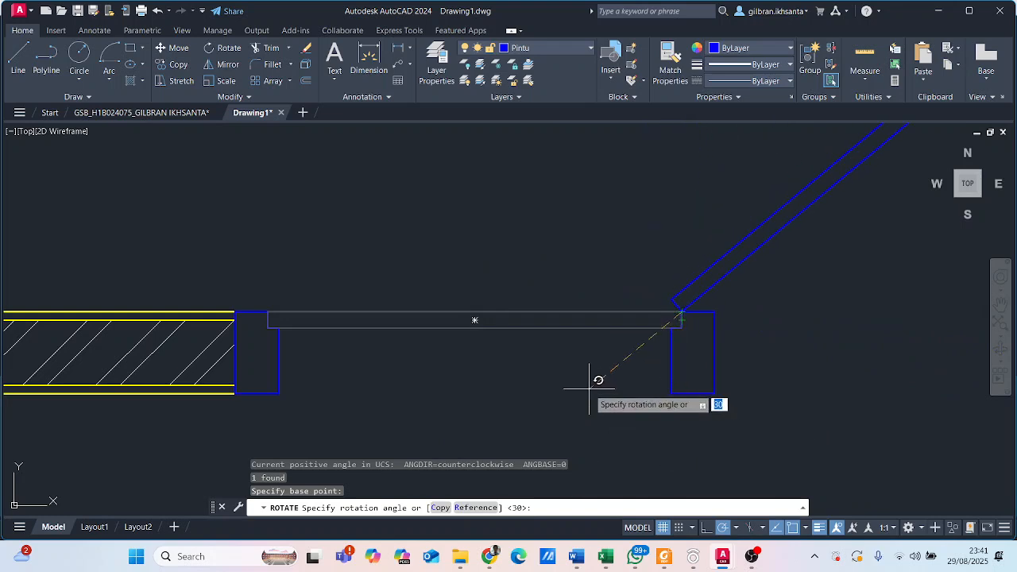
right_click(680, 429)
click(680, 430)
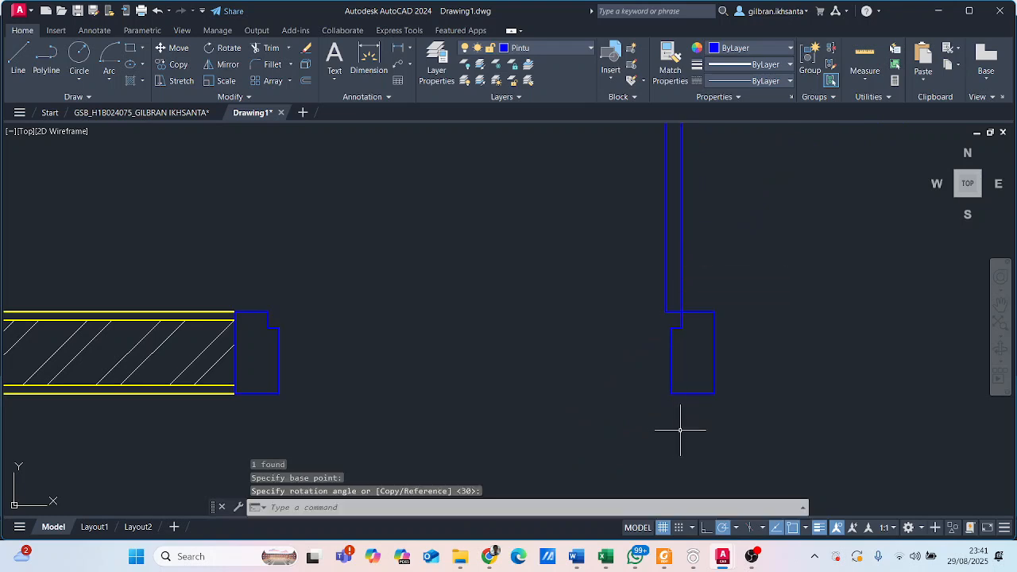
- Compare the upright leaf with the reference floor plan's double doors, checking where each swing arc starts and ends
scroll(648, 359, down, 2)
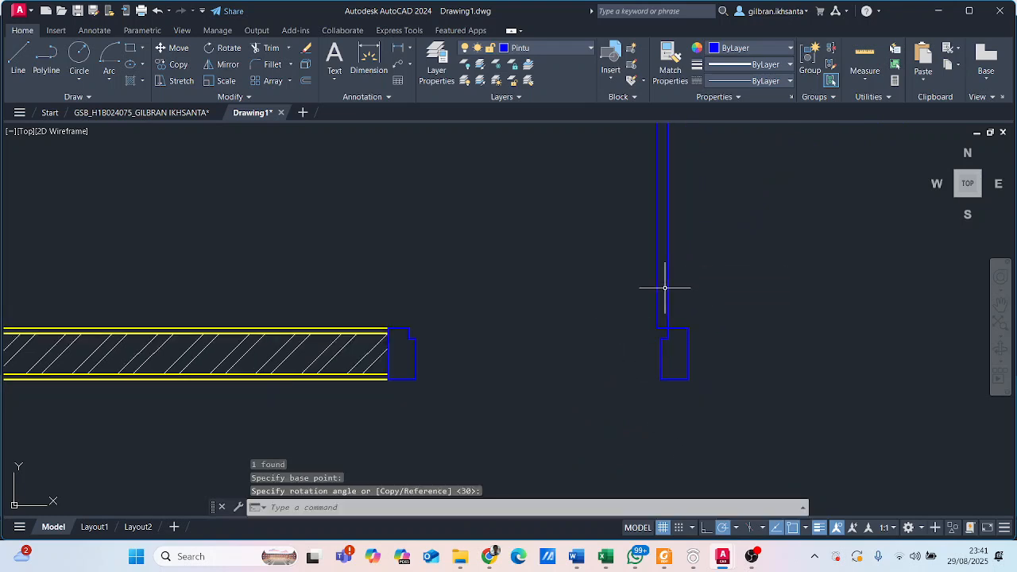
scroll(676, 291, down, 4)
scroll(671, 298, up, 2)
middle_drag(666, 294, 641, 341)
scroll(630, 340, up, 2)
middle_drag(590, 365, 587, 372)
middle_drag(523, 276, 490, 310)
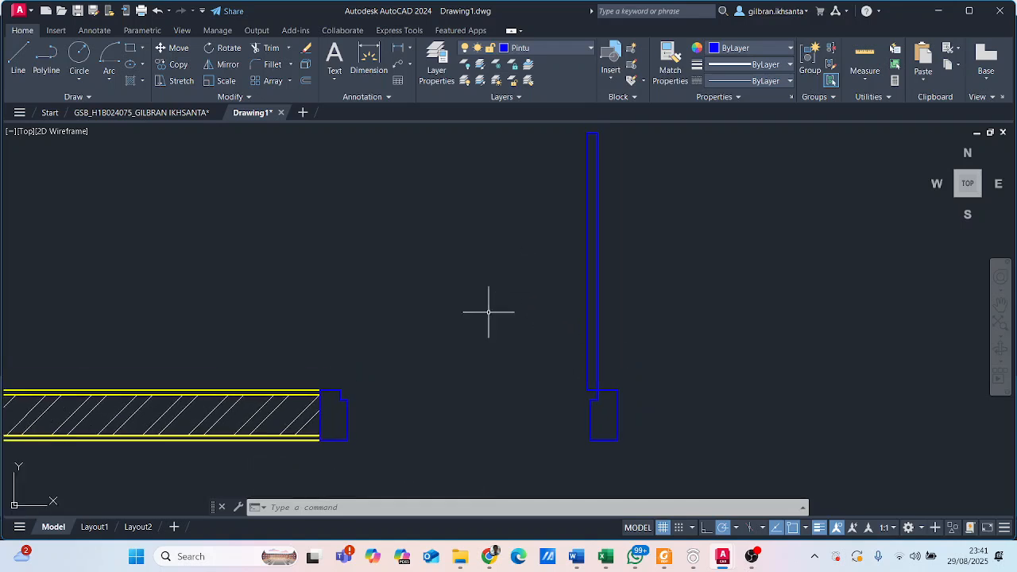
click(137, 113)
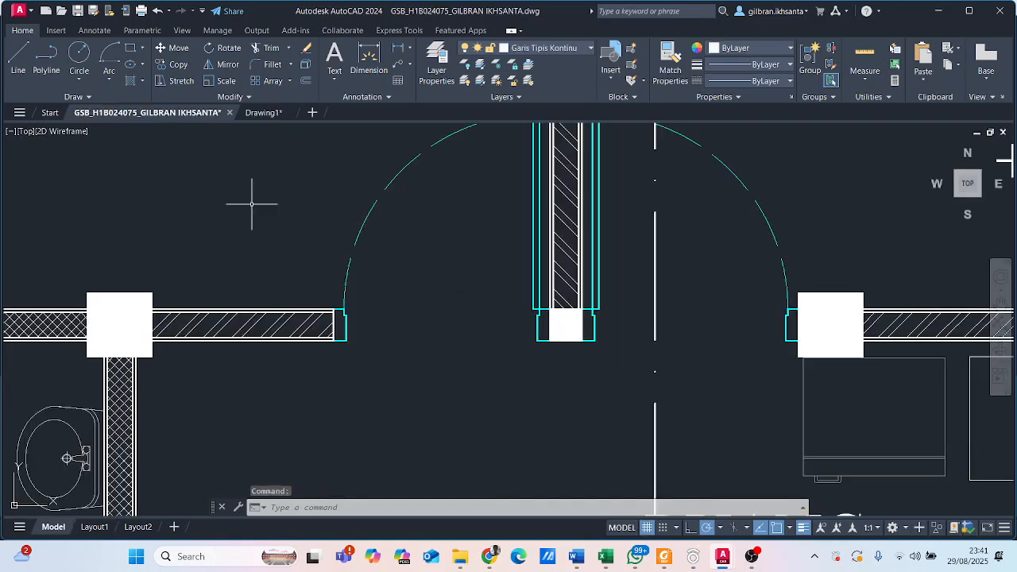
middle_drag(349, 231, 361, 310)
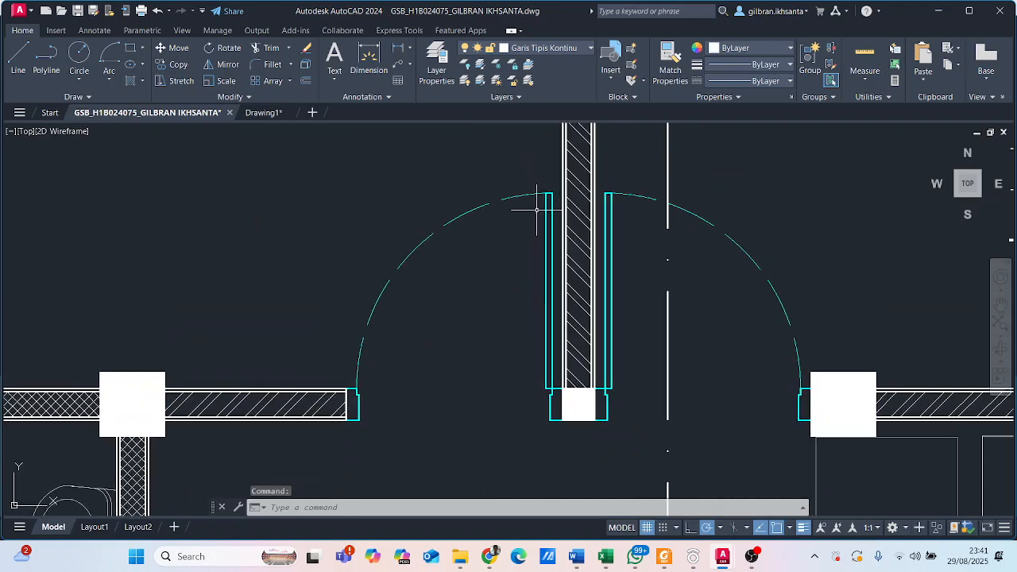
click(262, 113)
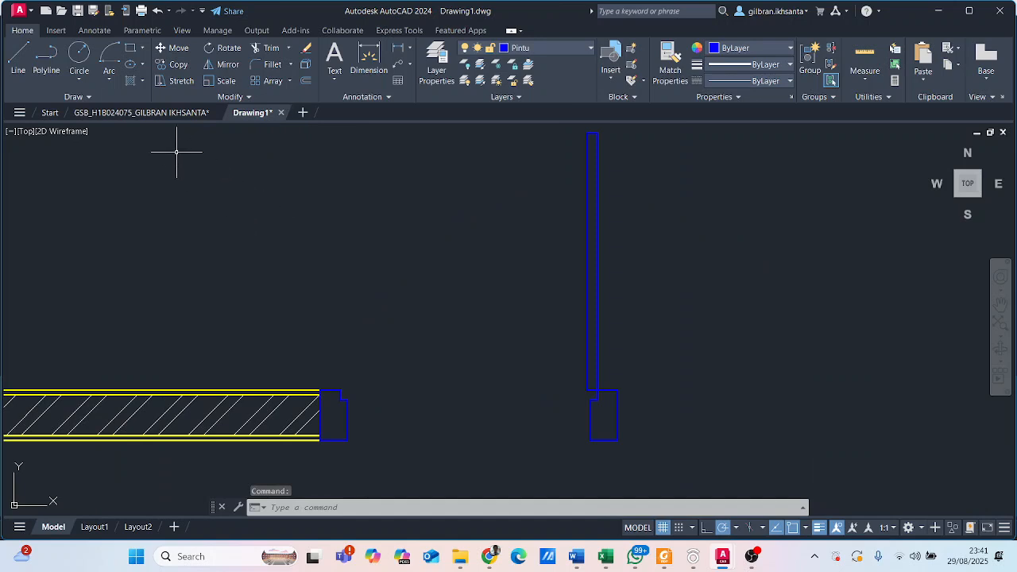
click(110, 80)
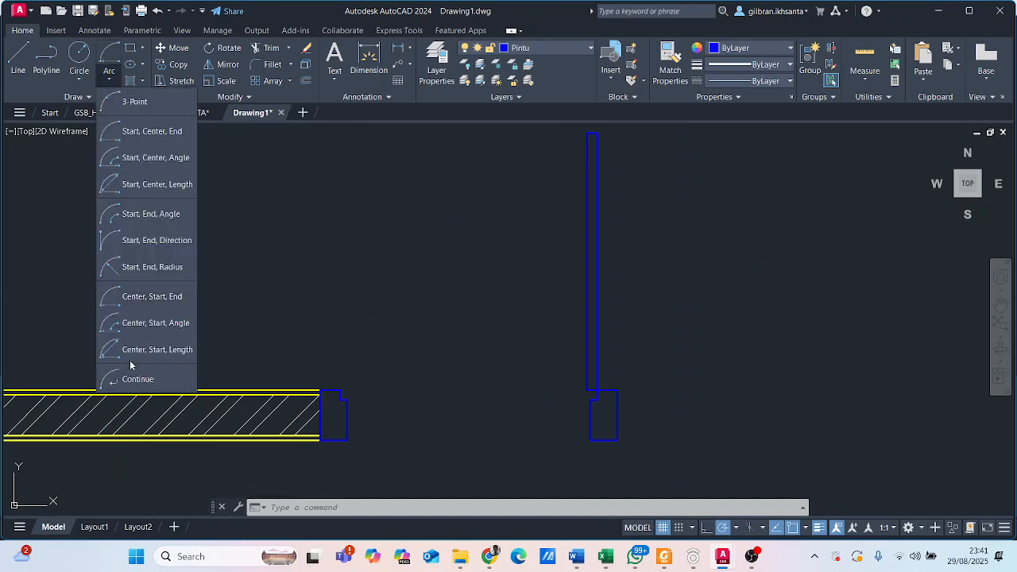
click(150, 307)
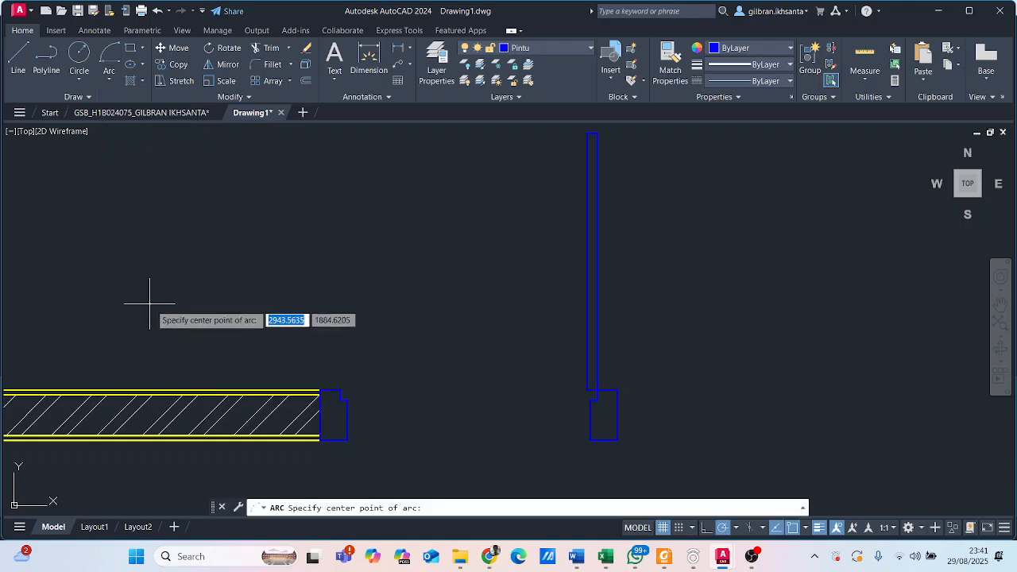
click(597, 390)
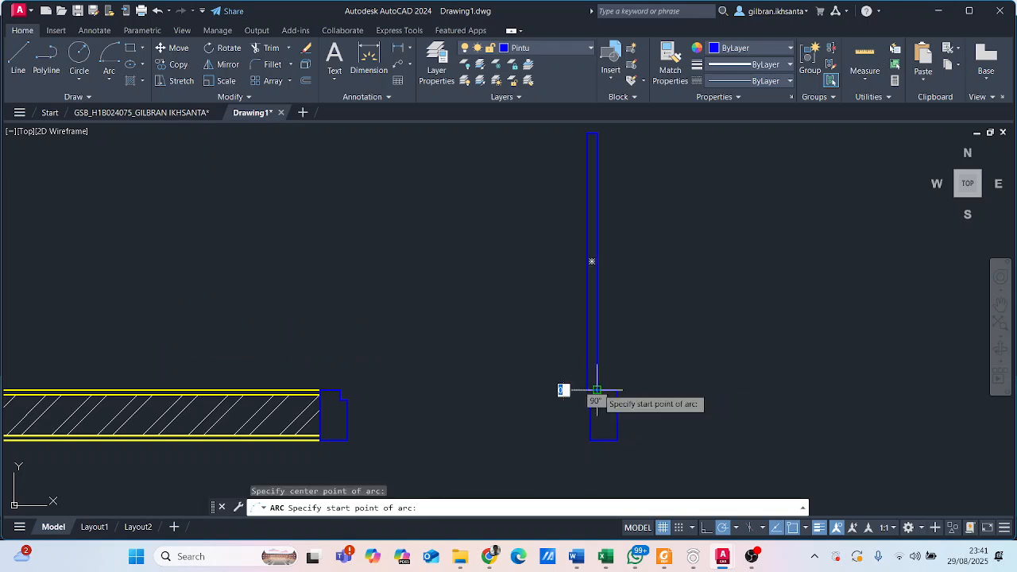
click(597, 133)
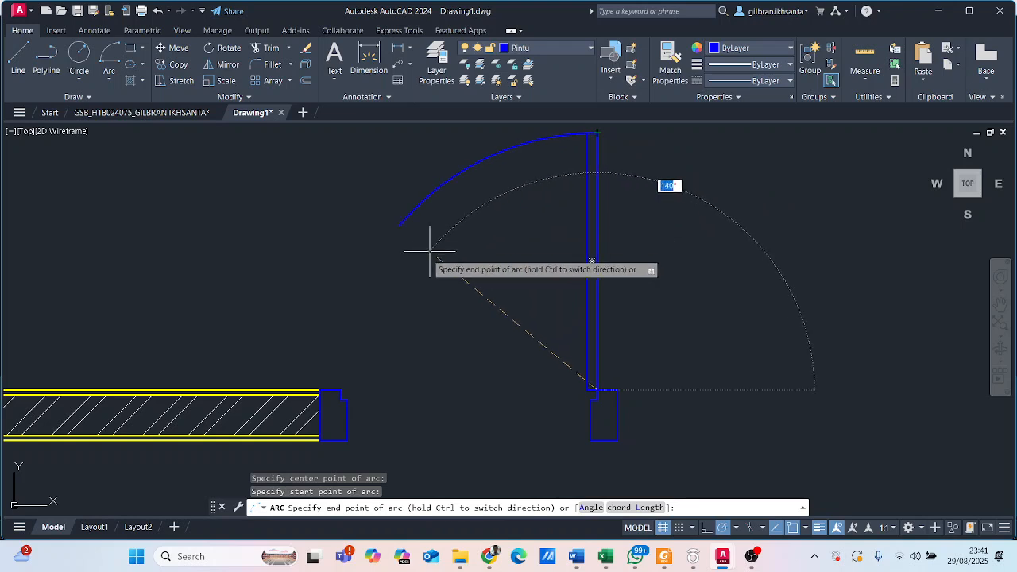
scroll(341, 390, up, 5)
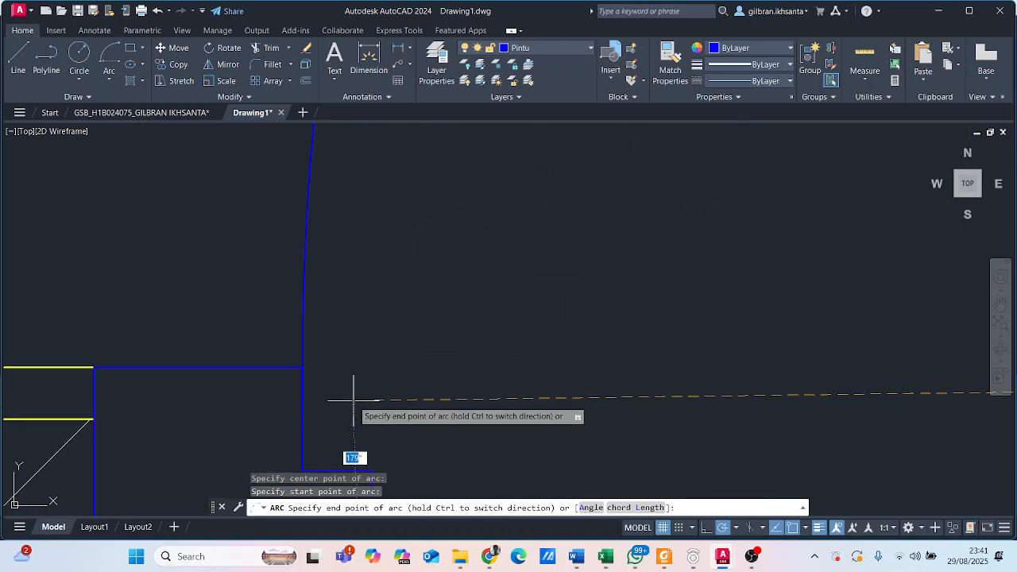
middle_drag(302, 368, 310, 387)
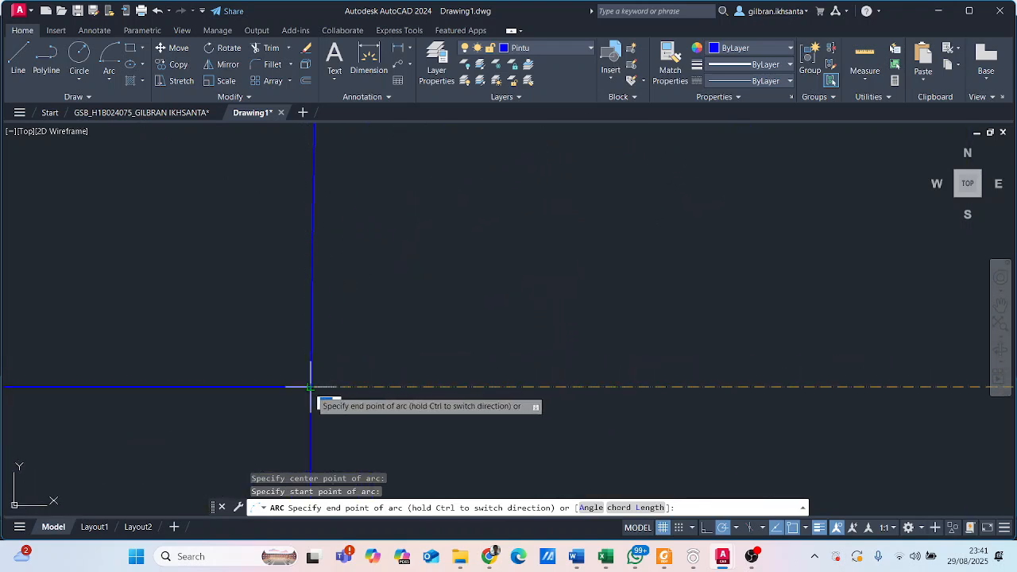
scroll(334, 361, down, 4)
key(Escape)
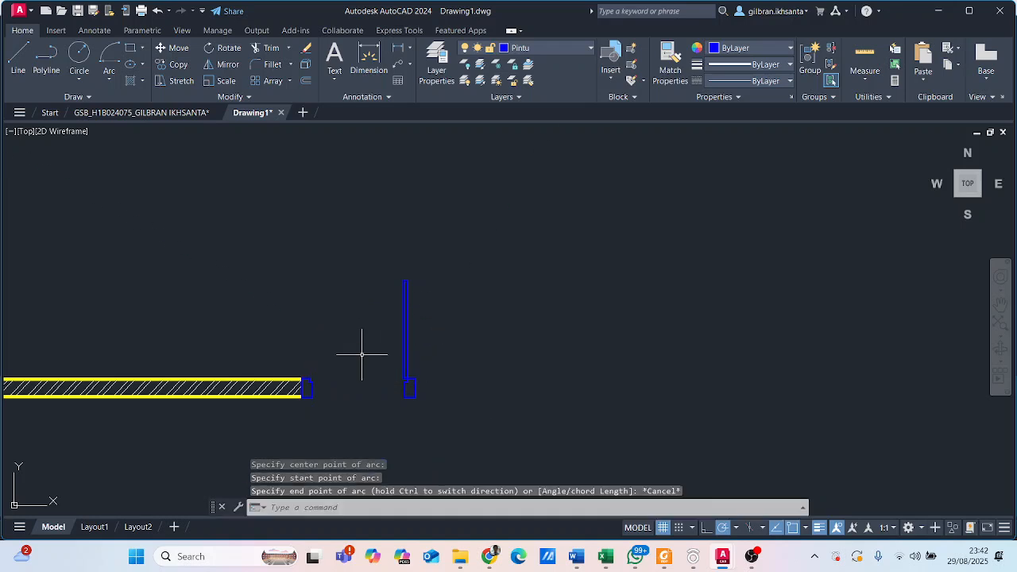
scroll(342, 382, up, 4)
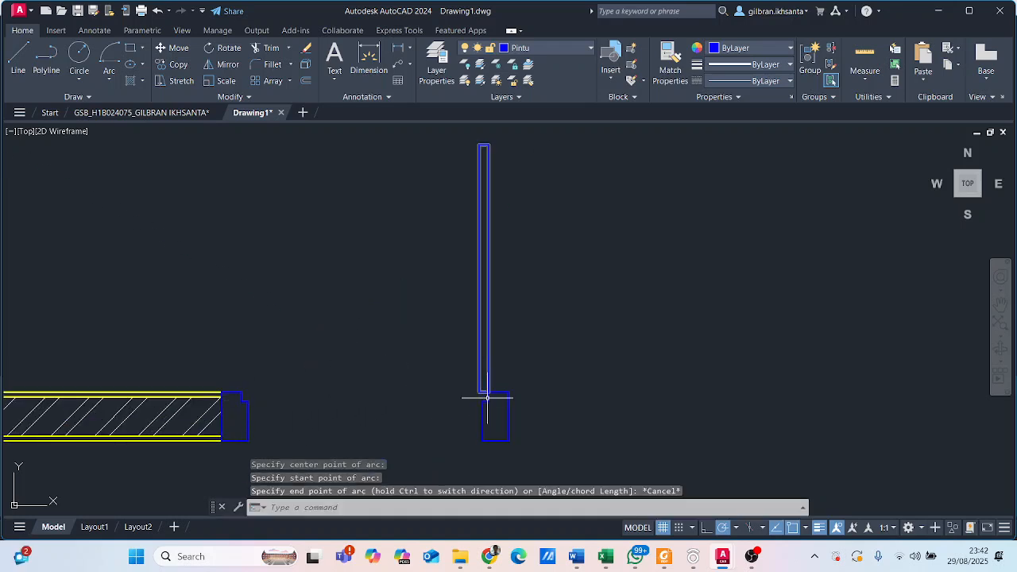
scroll(247, 401, up, 2)
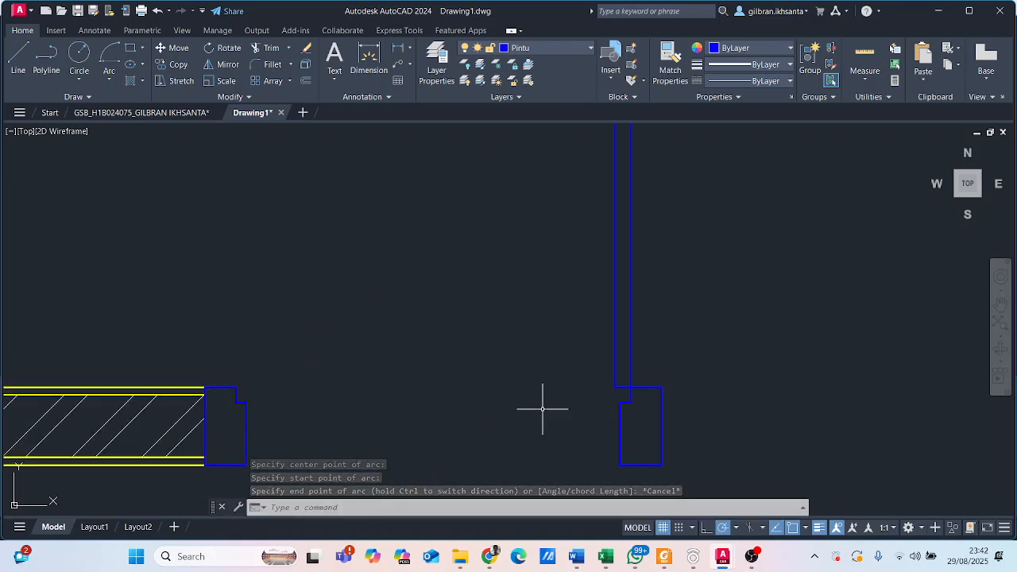
key(Return)
click(630, 387)
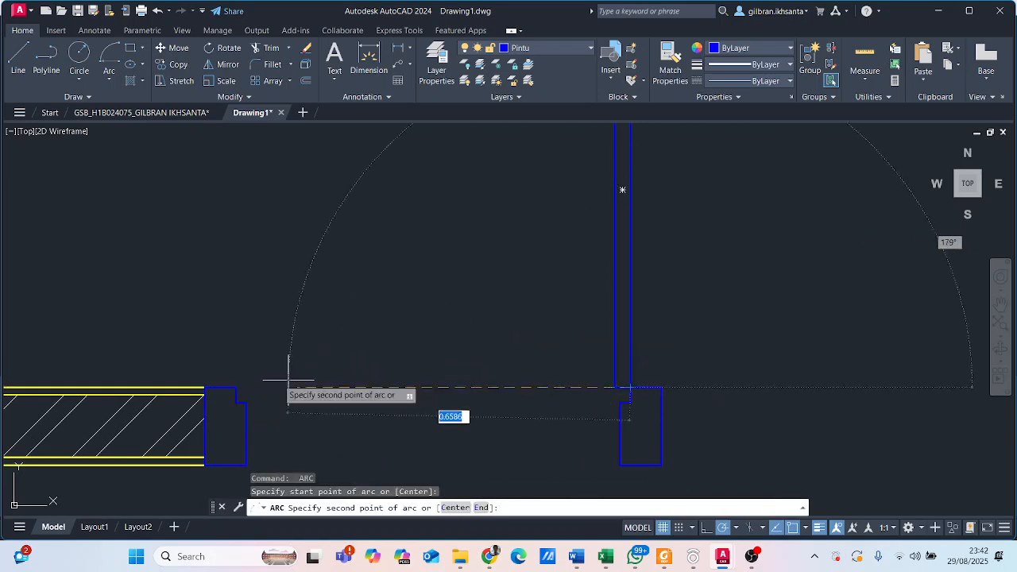
click(235, 387)
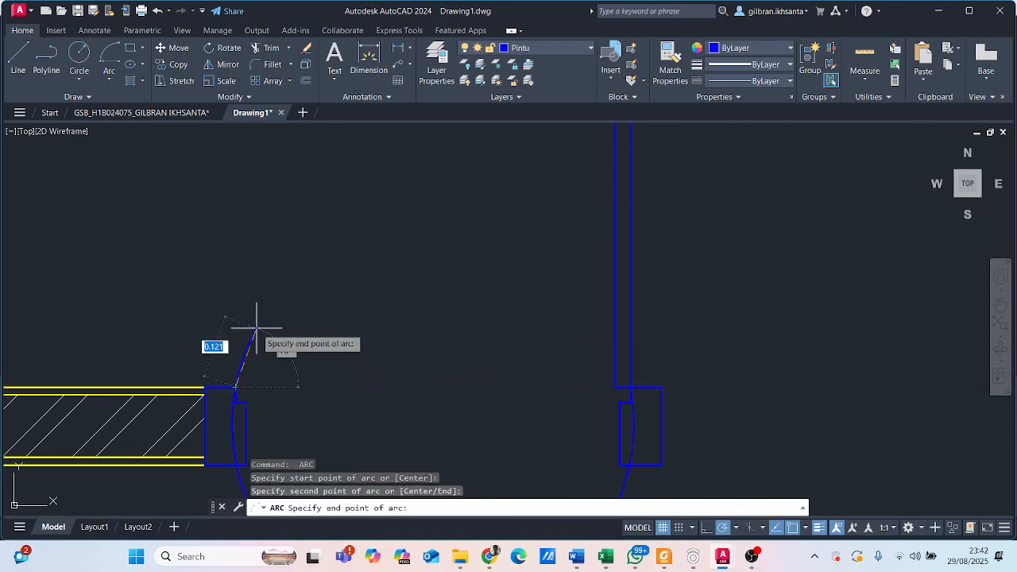
scroll(256, 327, down, 2)
key(Escape)
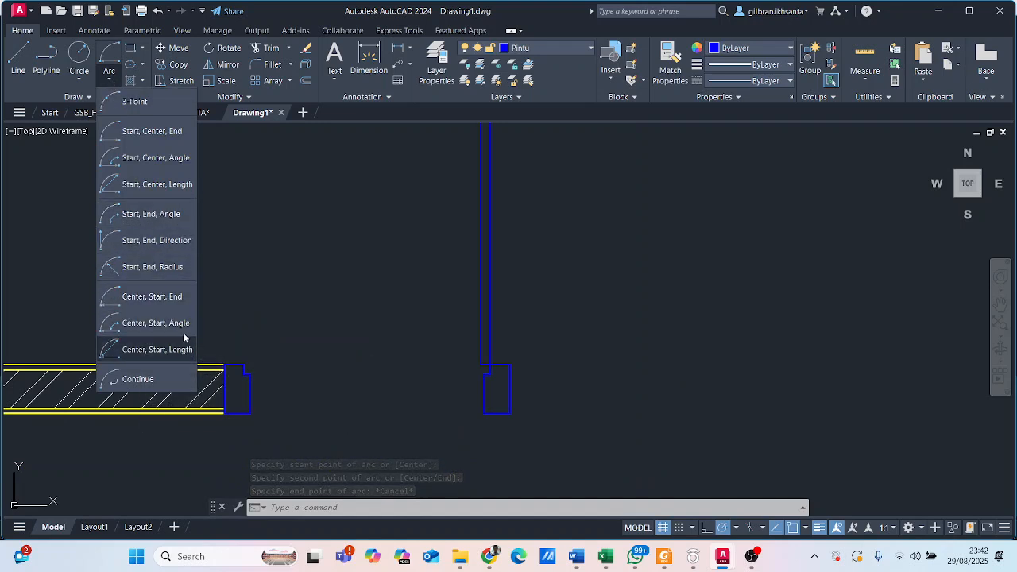
click(182, 297)
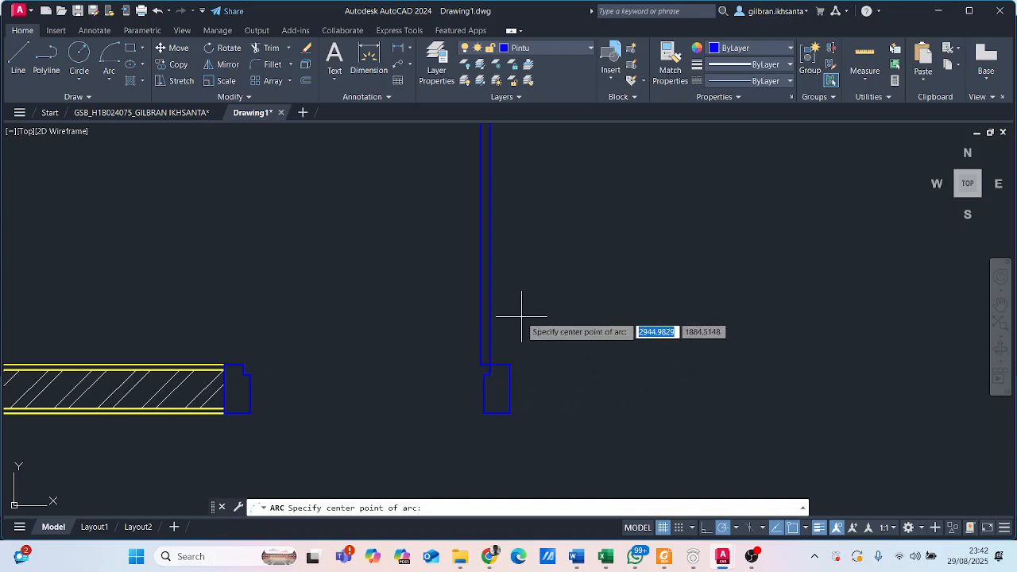
middle_drag(510, 384, 515, 424)
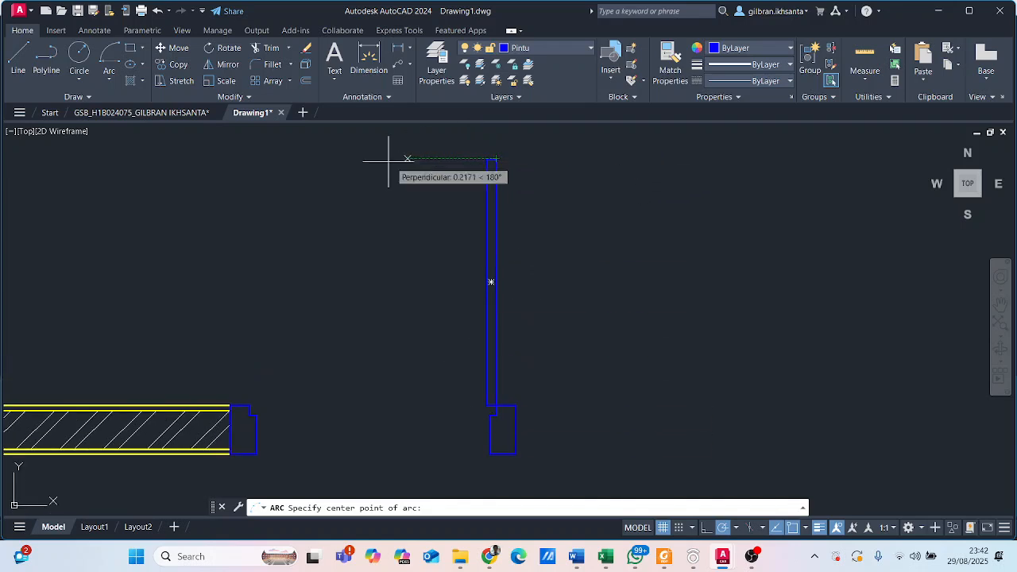
scroll(486, 422, up, 2)
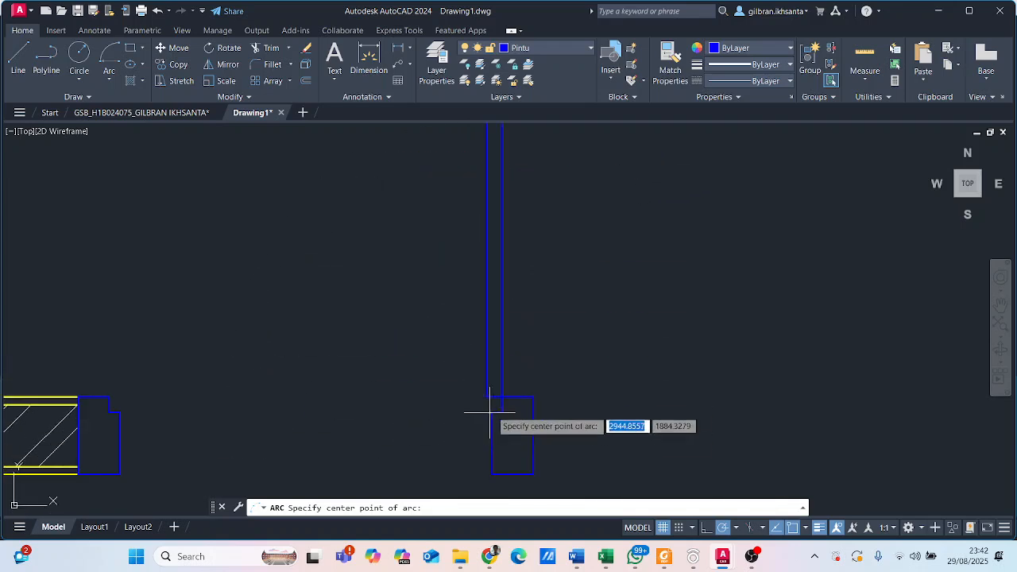
click(501, 396)
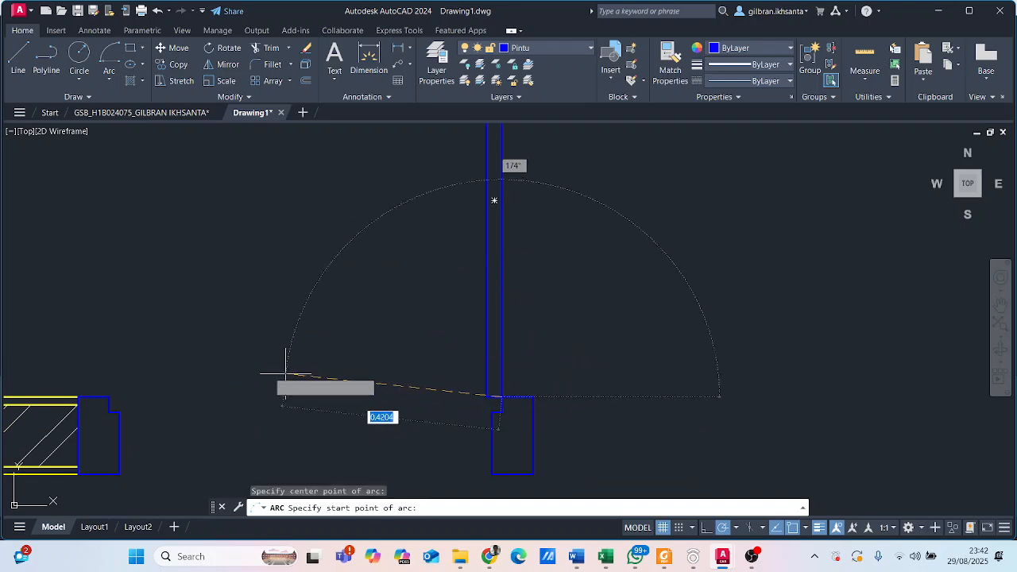
click(109, 396)
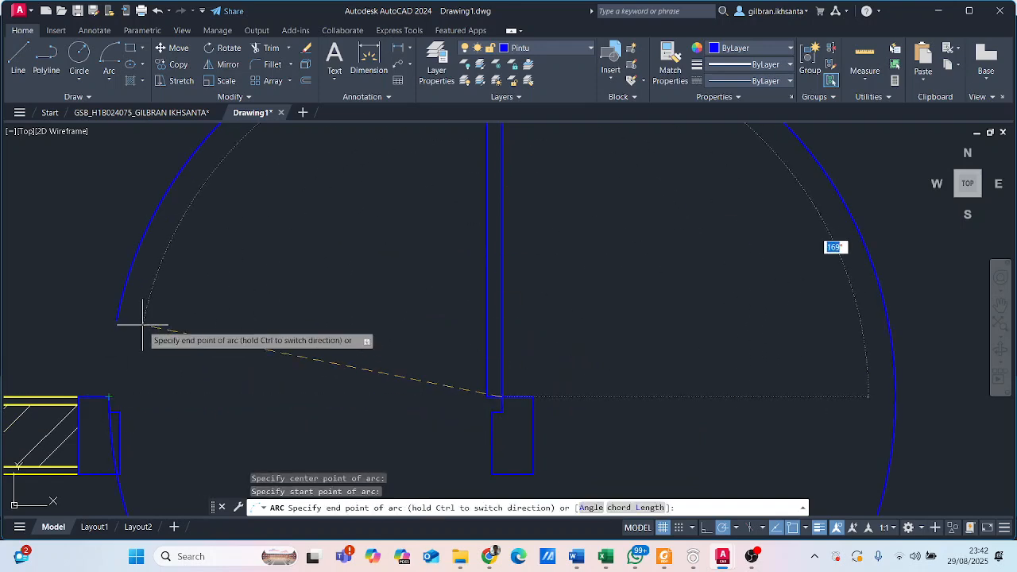
scroll(143, 341, down, 3)
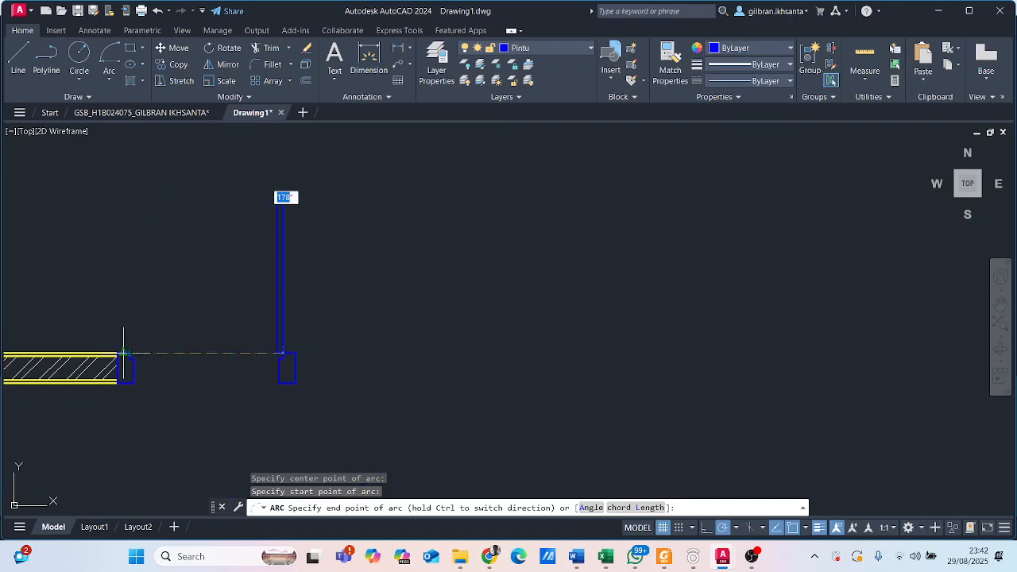
key(F8)
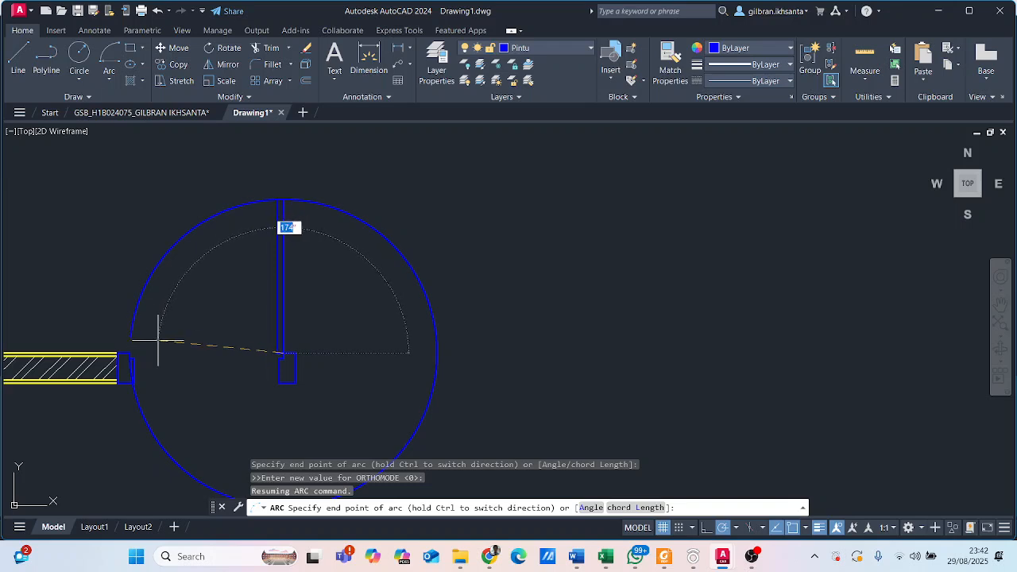
scroll(146, 357, up, 2)
key(Escape)
middle_drag(188, 378, 238, 393)
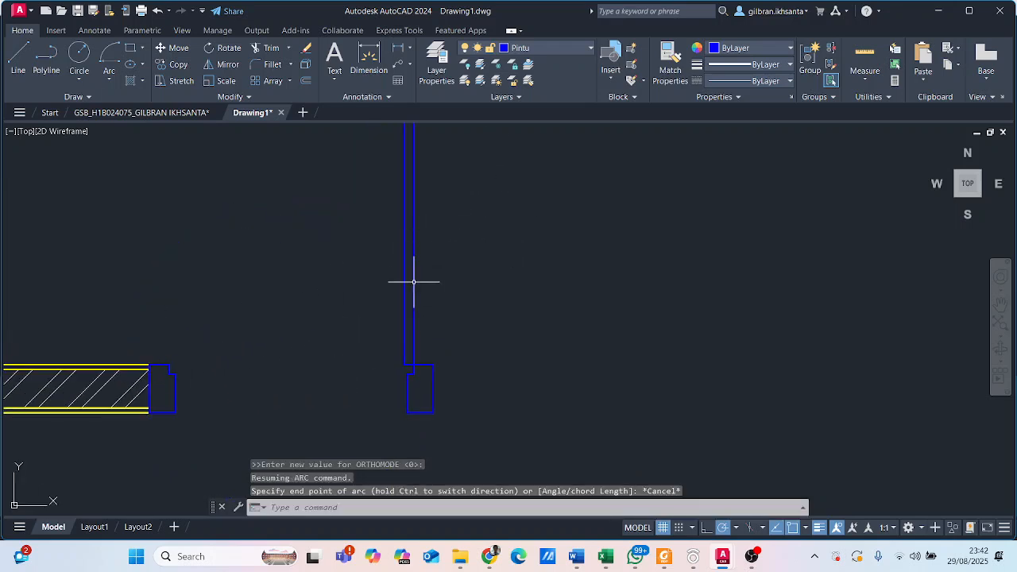
- Draw the door's swing arc centred on the open leaf's lower-right corner, from the leaf's upper-right corner to the left frame's upper rebate corner
click(109, 81)
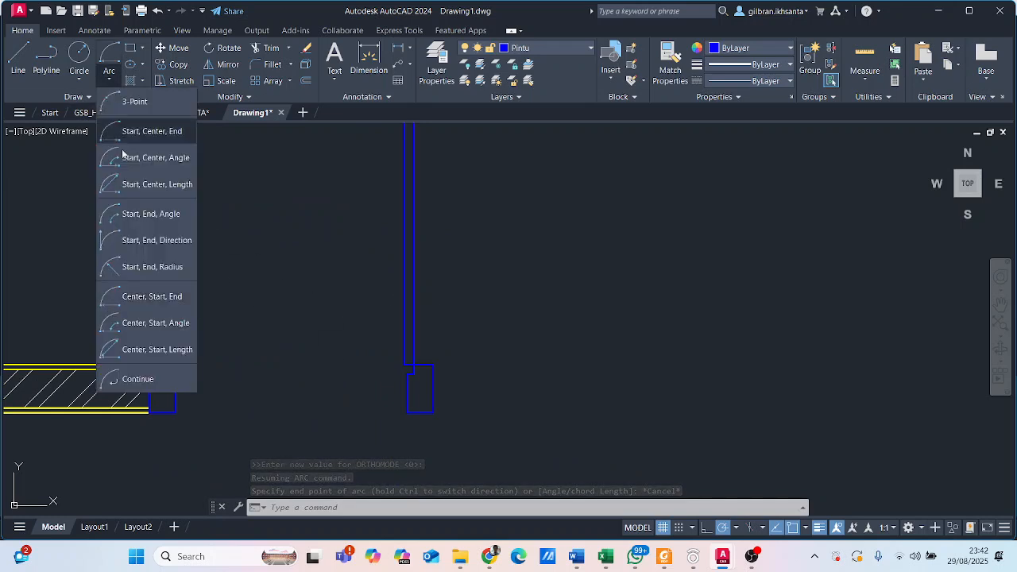
click(127, 295)
scroll(385, 365, up, 2)
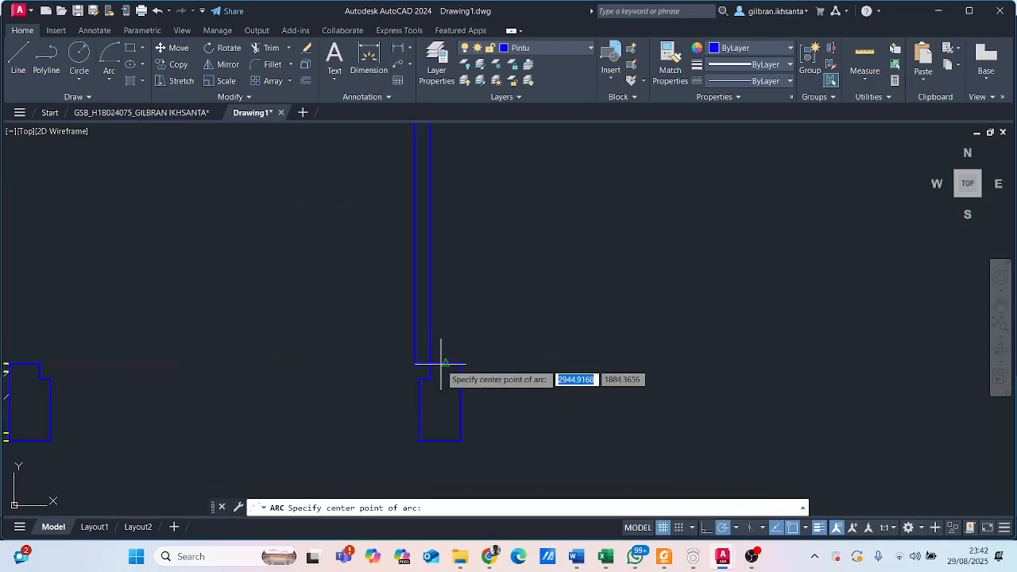
click(430, 364)
middle_drag(457, 136, 461, 432)
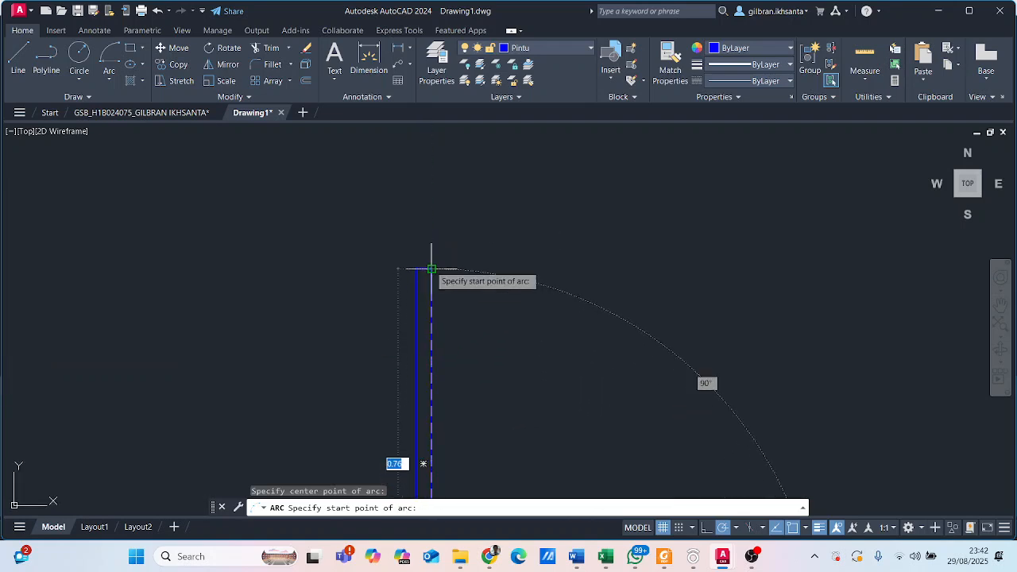
click(432, 270)
middle_drag(364, 268, 427, 125)
scroll(329, 291, down, 2)
scroll(261, 371, up, 6)
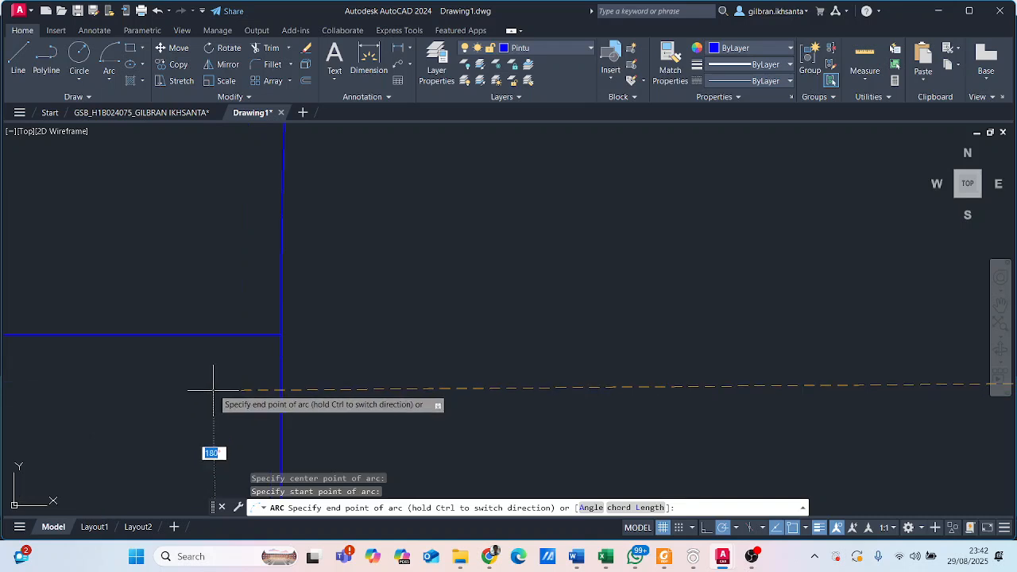
click(279, 332)
scroll(279, 332, down, 5)
mouse_move(402, 262)
middle_down()
mouse_move(404, 368)
mouse_move(405, 350)
middle_up()
scroll(429, 362, up, 2)
click(411, 325)
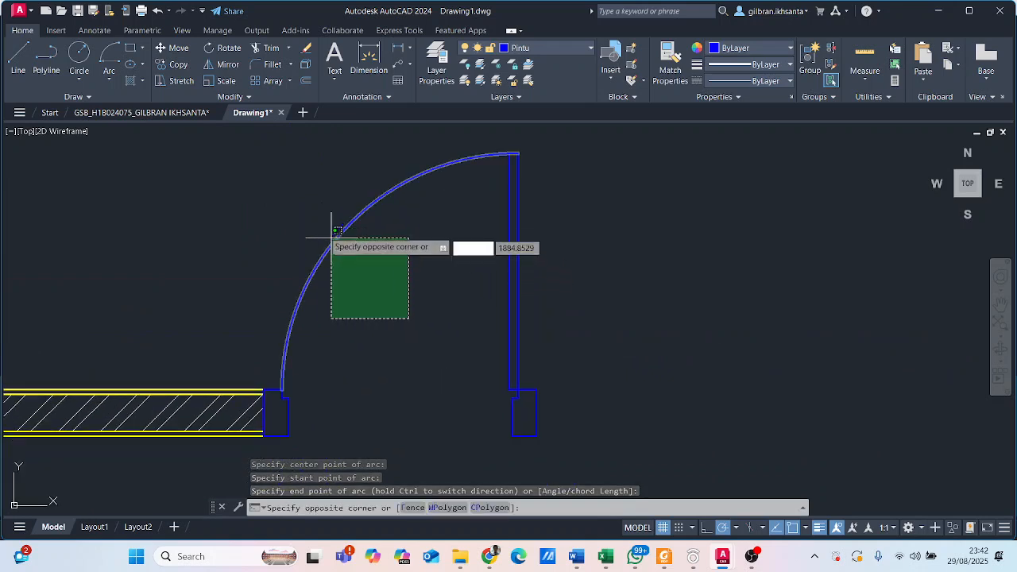
click(405, 337)
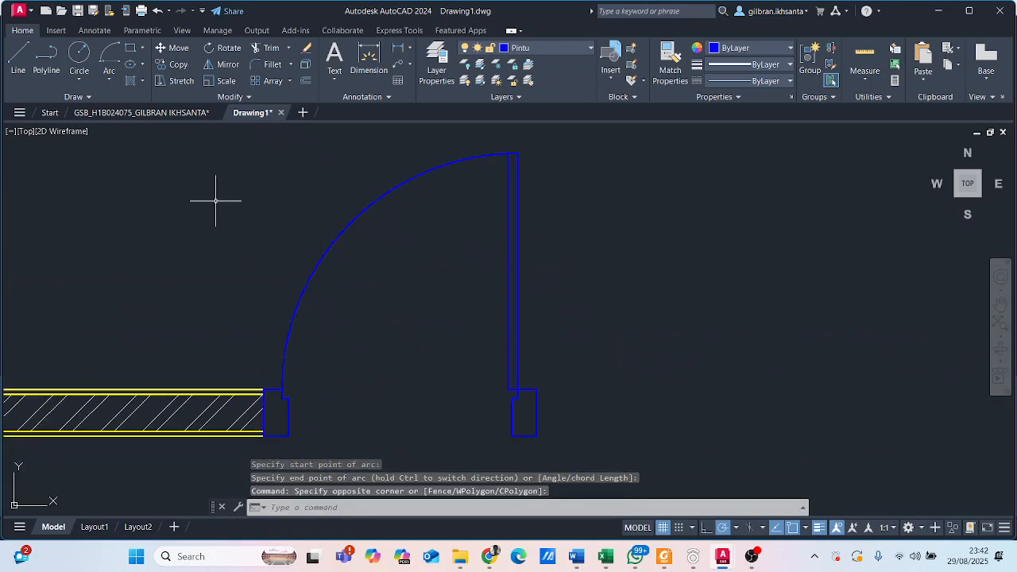
- Check the swing arc in the reference floor plan and move Drawing1's swing arc to layer Arsiran
click(141, 112)
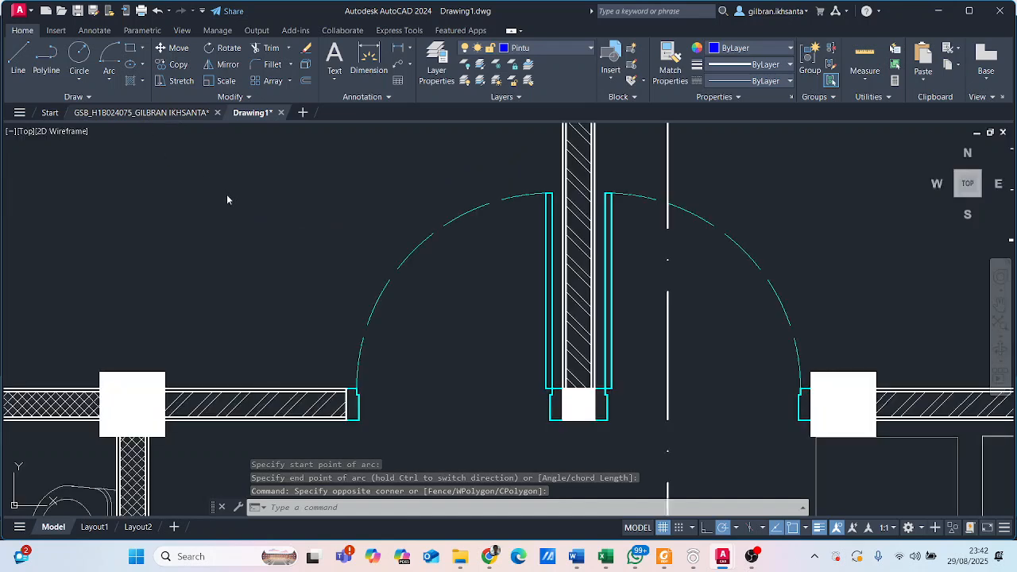
click(251, 112)
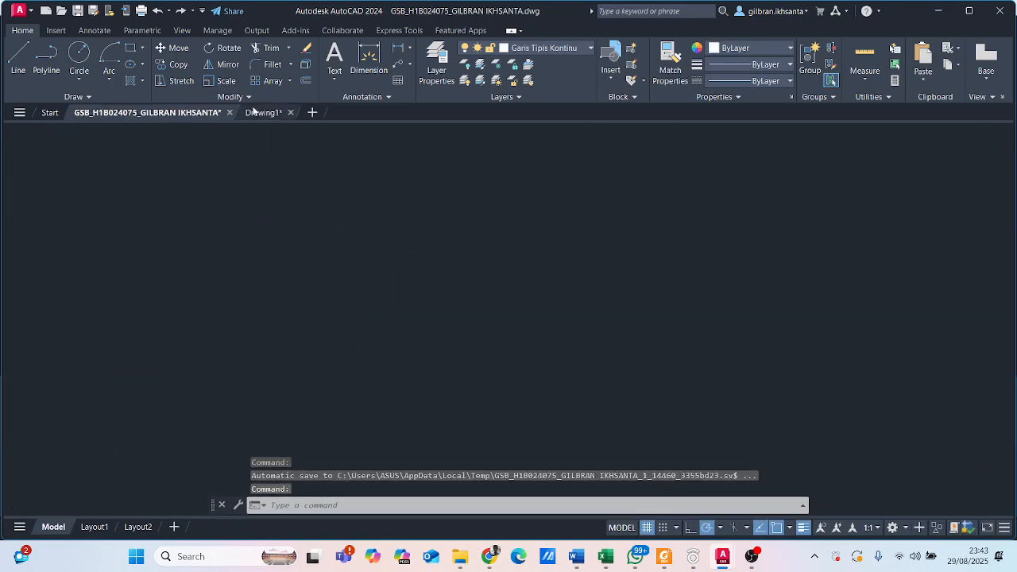
click(376, 270)
click(259, 182)
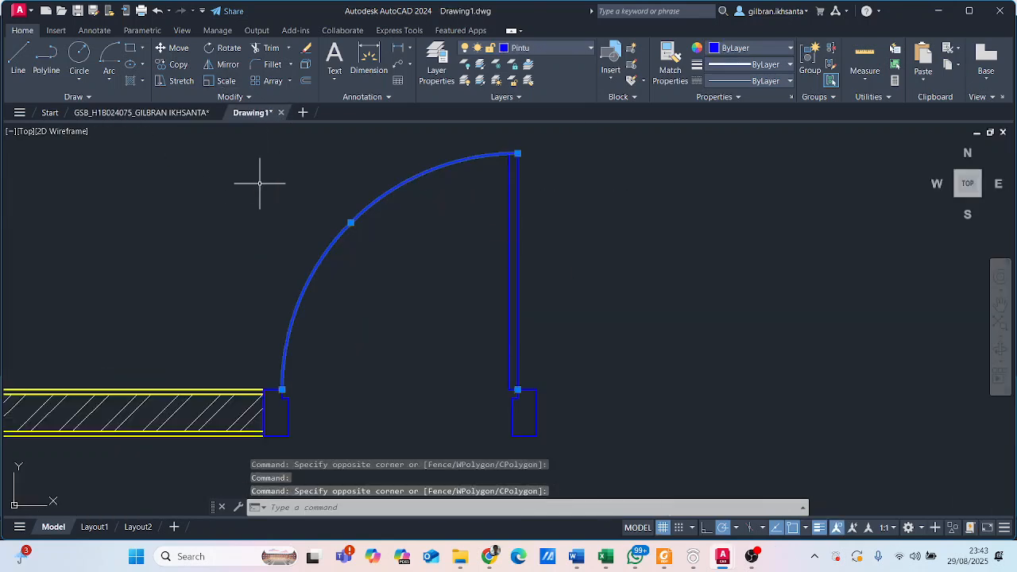
click(542, 49)
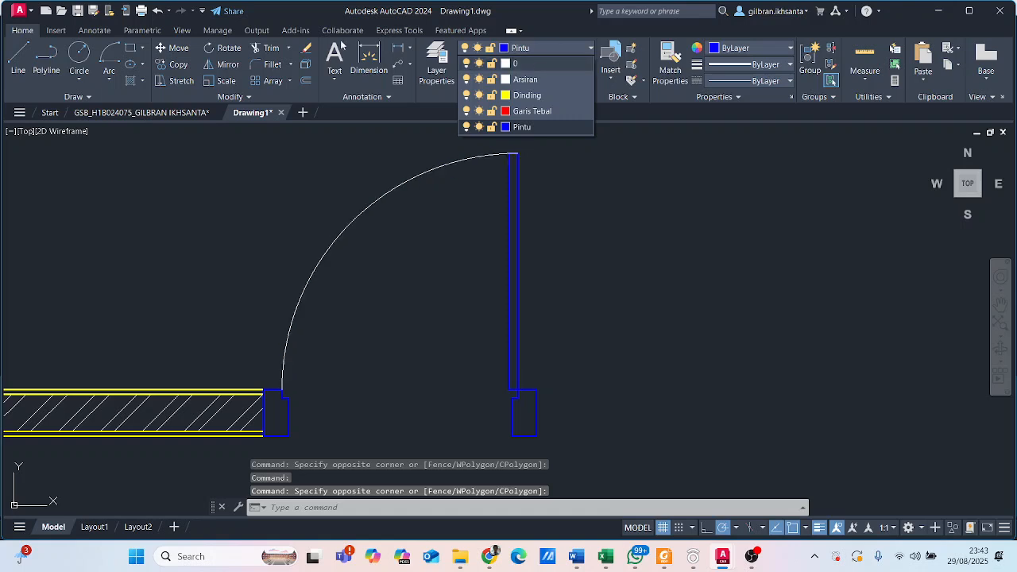
click(546, 81)
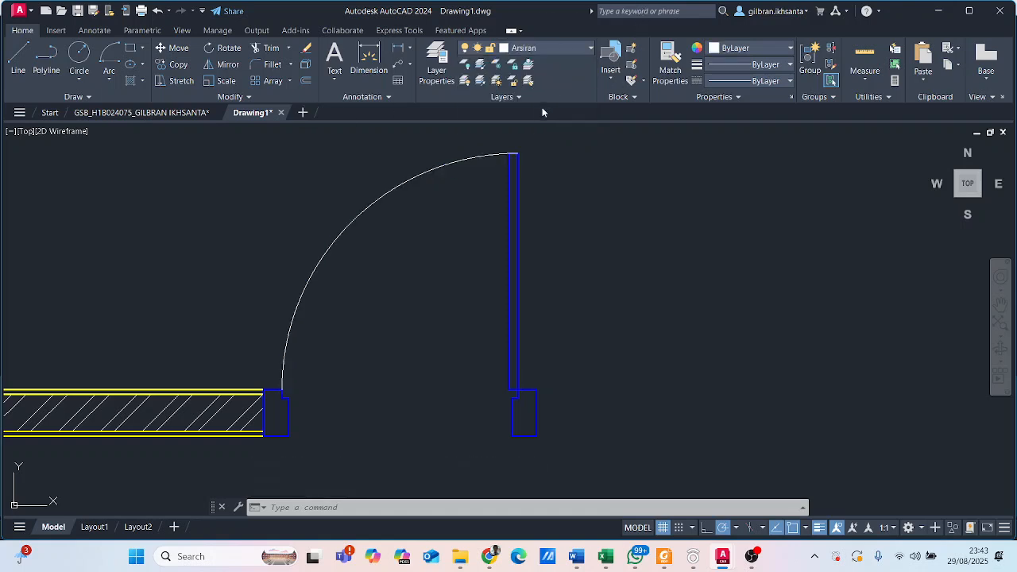
- Check the swing arc's line style in the reference floor plan and load the ISO dash linetype ACAD_ISO02W100 into Drawing1
click(465, 160)
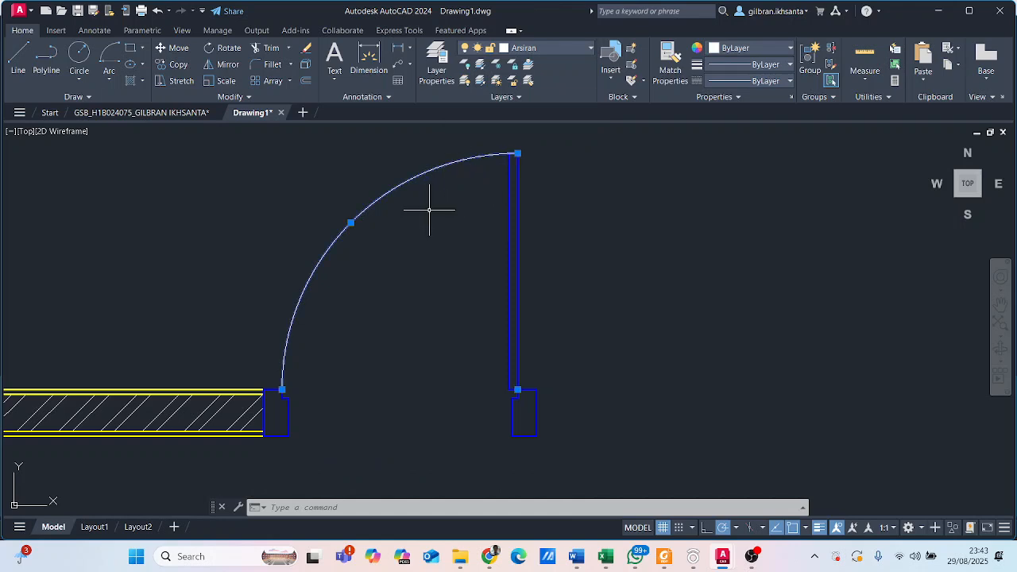
click(142, 112)
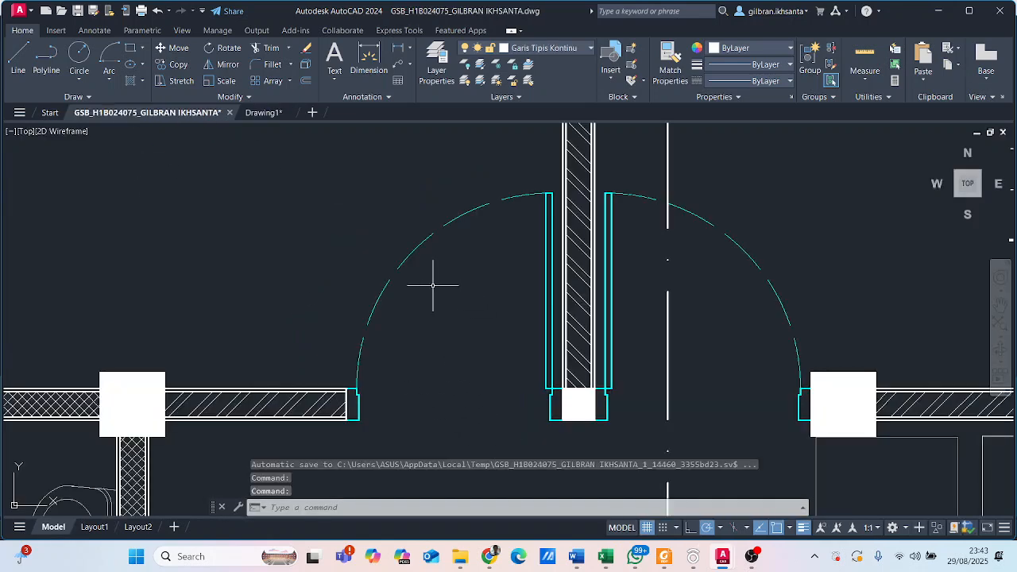
scroll(399, 271, up, 2)
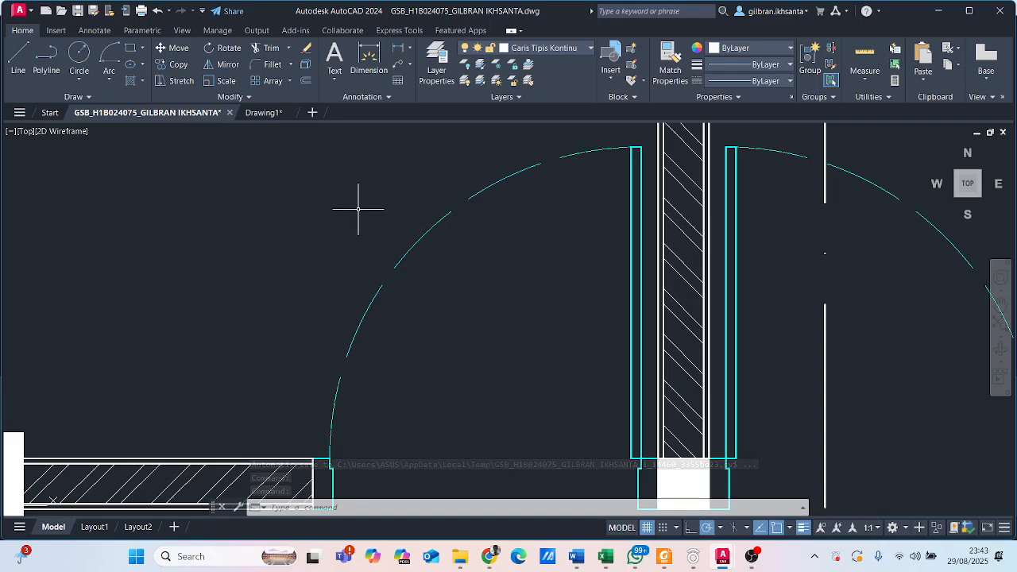
click(256, 112)
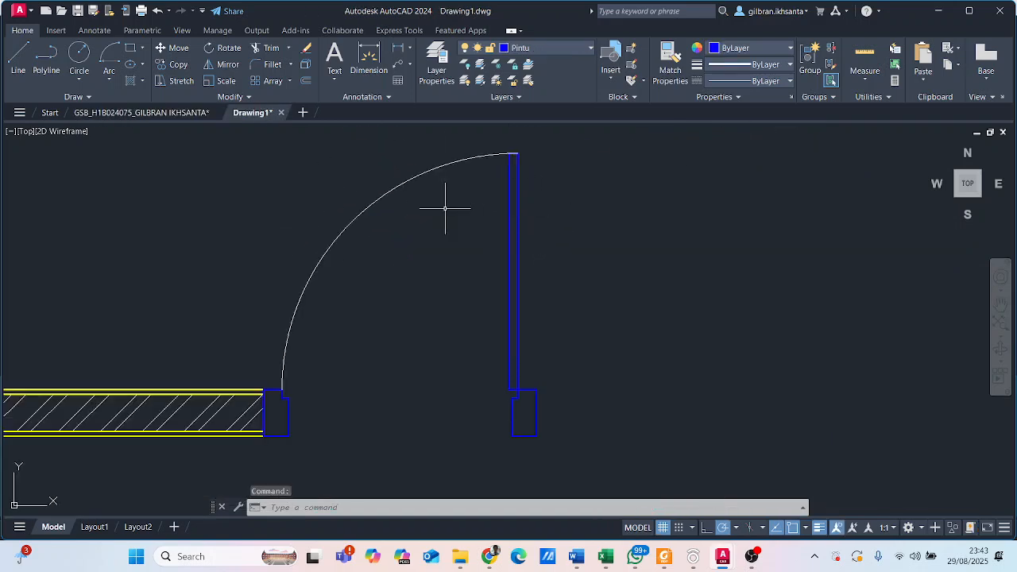
click(775, 81)
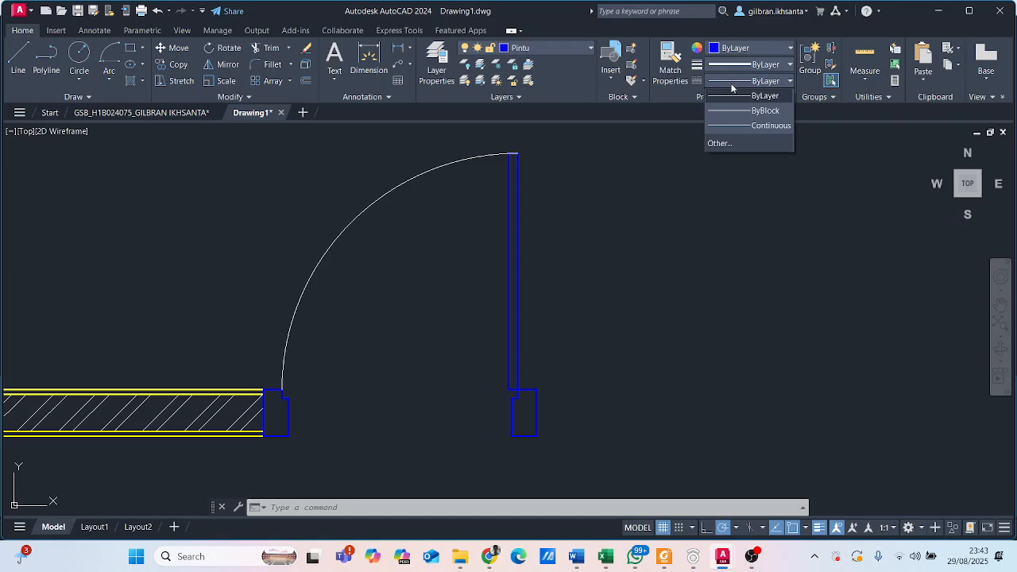
click(768, 82)
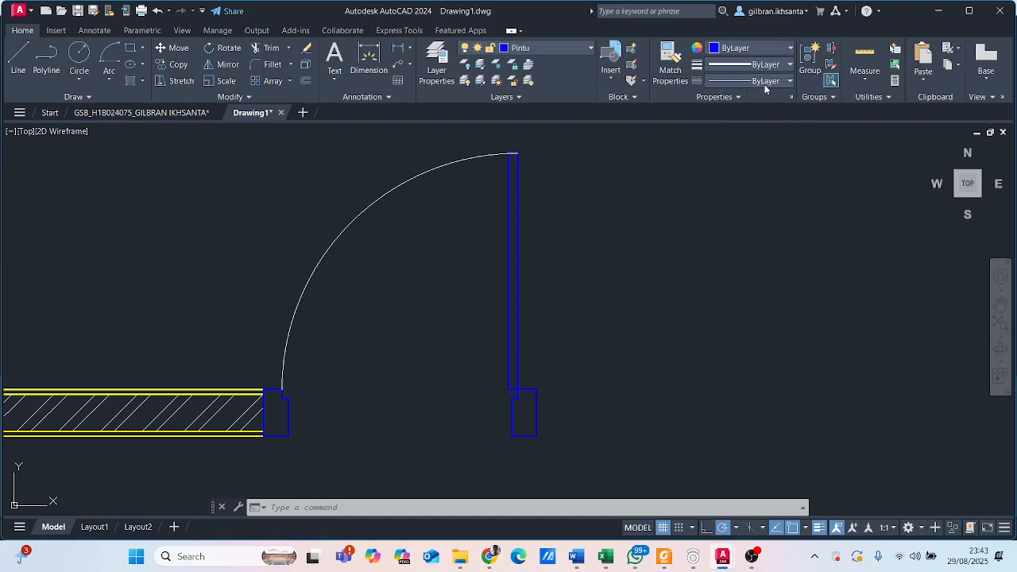
click(766, 82)
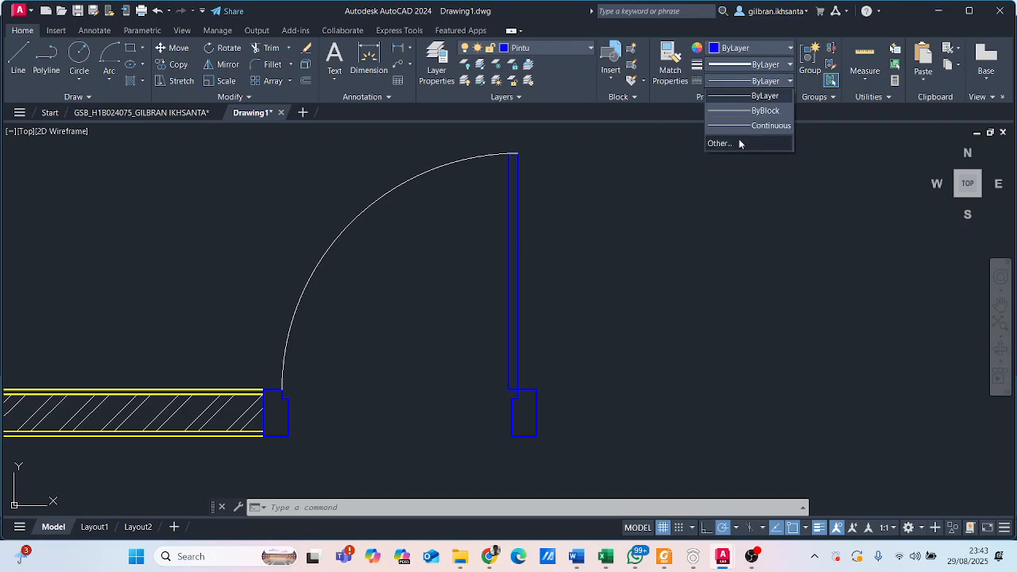
click(719, 144)
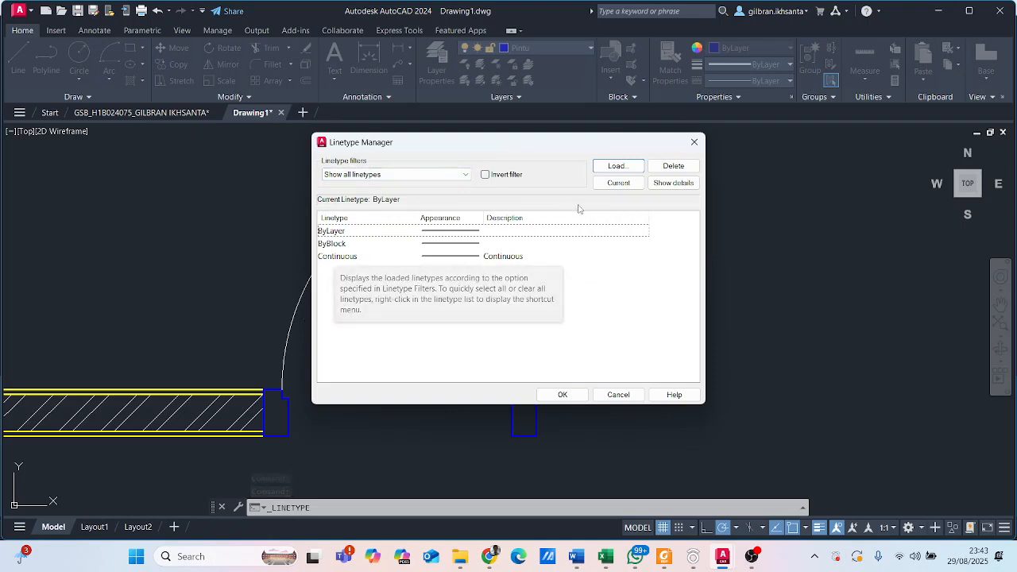
click(616, 166)
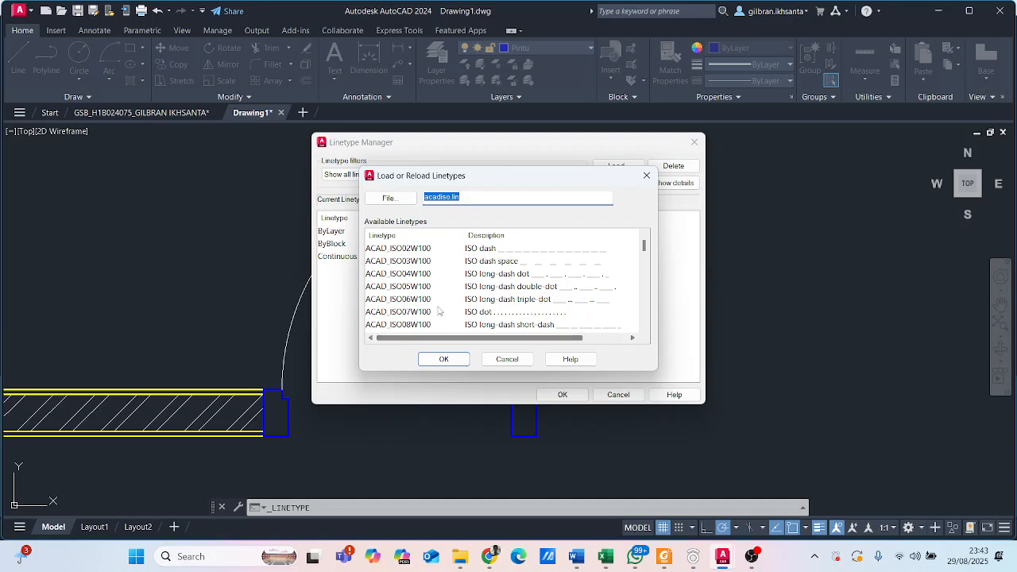
scroll(422, 260, down, 4)
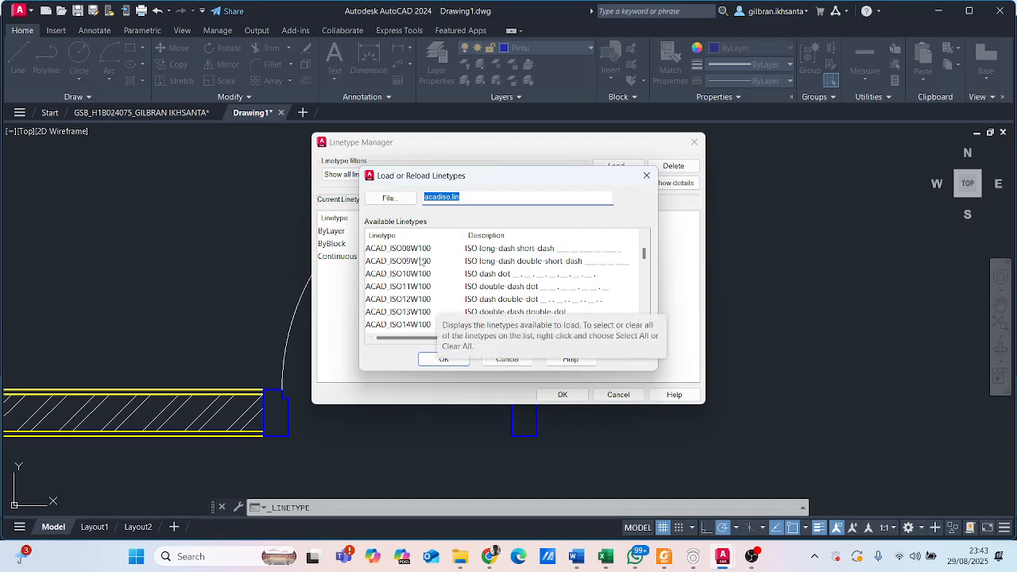
scroll(451, 289, down, 11)
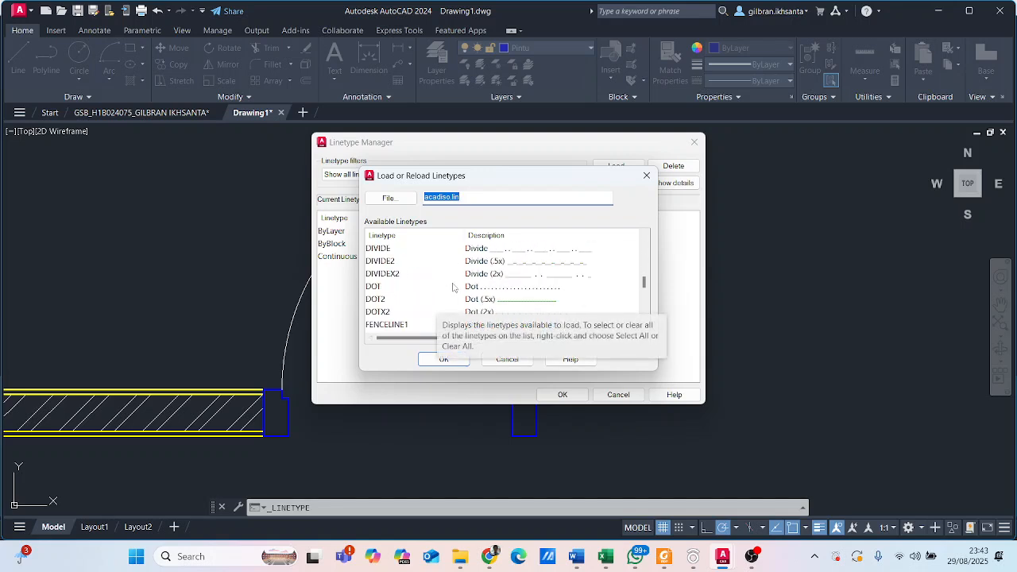
scroll(456, 280, up, 8)
scroll(456, 280, up, 7)
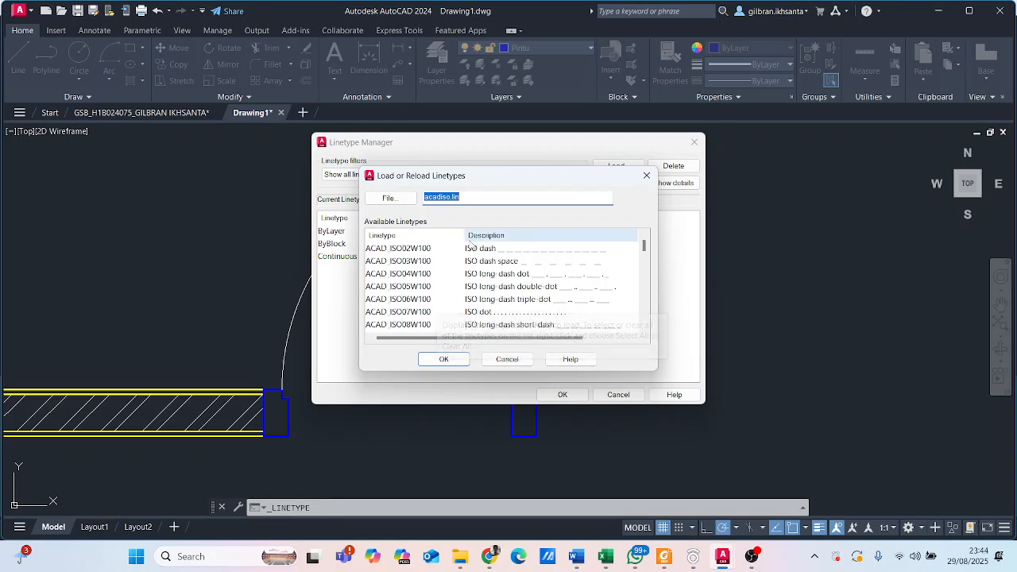
click(472, 249)
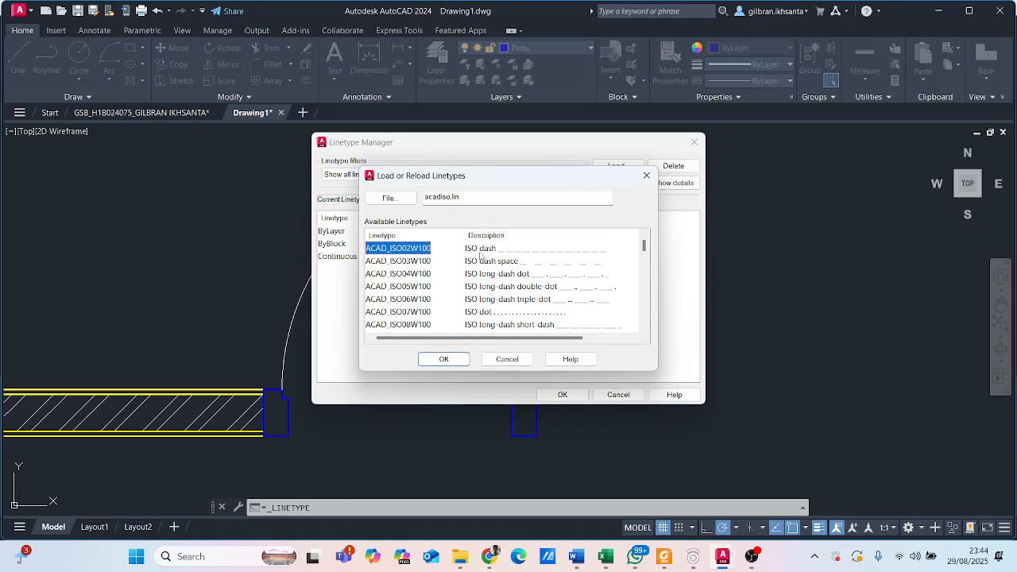
click(456, 363)
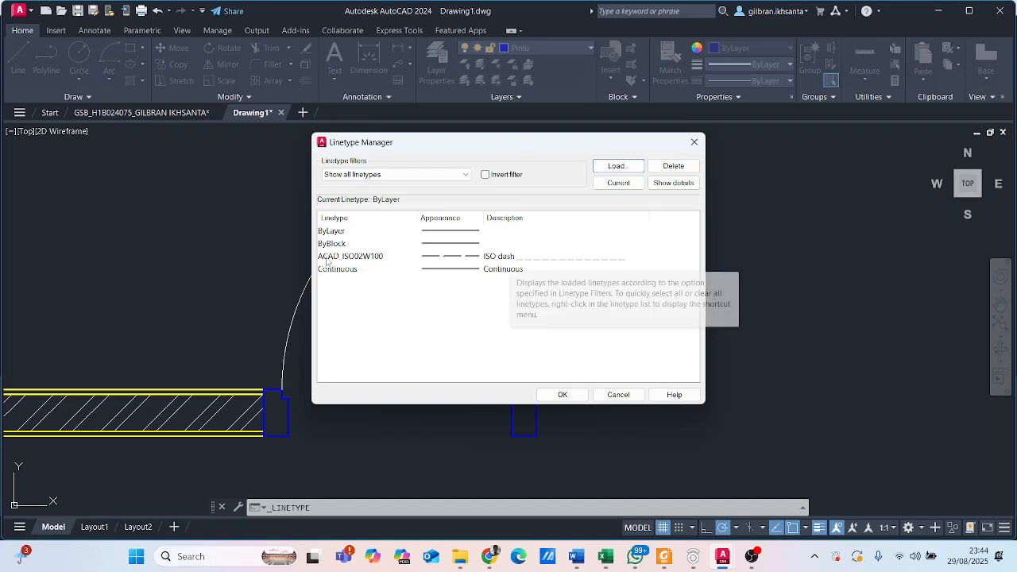
click(561, 395)
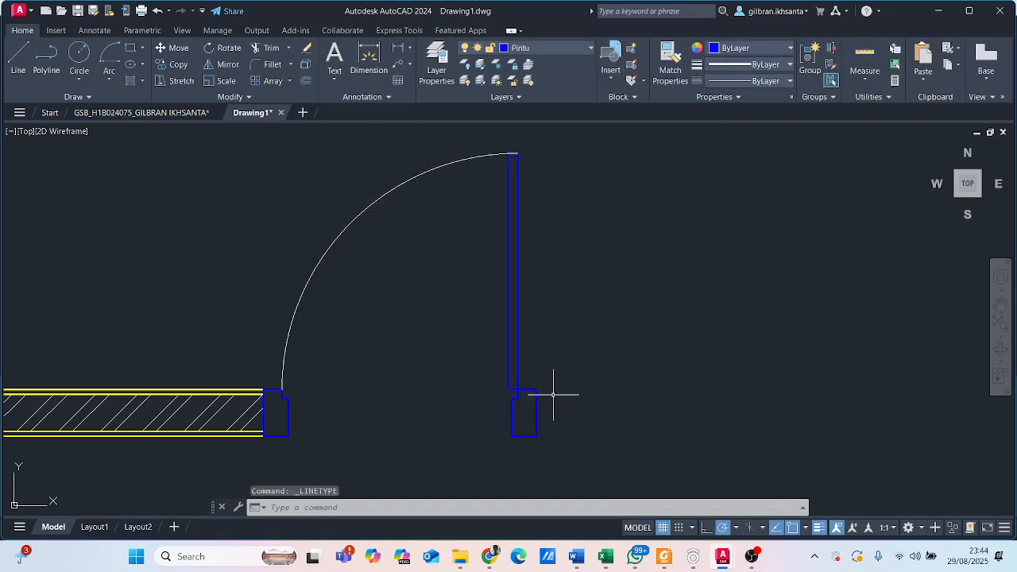
- Set the door swing arc's linetype to ACAD_ISO02W100, keeping the drawing's current linetype at ByLayer
click(775, 81)
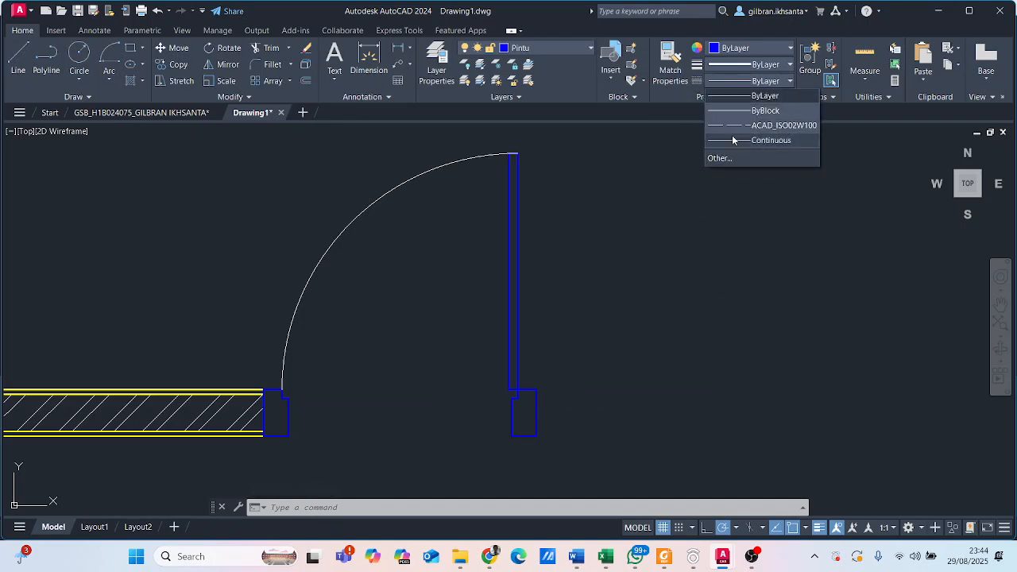
click(766, 95)
middle_drag(347, 269, 544, 300)
click(544, 299)
click(414, 237)
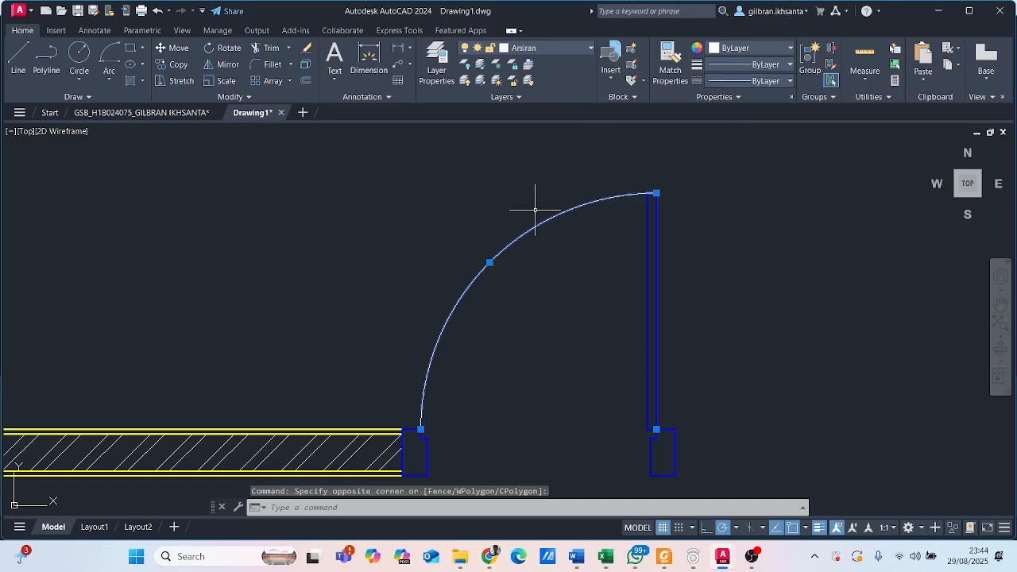
click(747, 81)
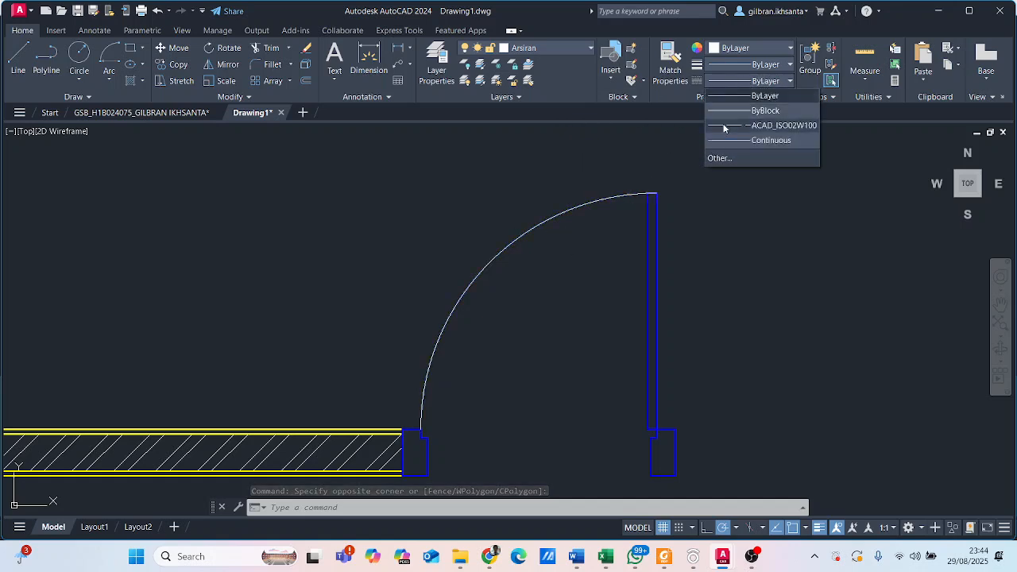
click(724, 127)
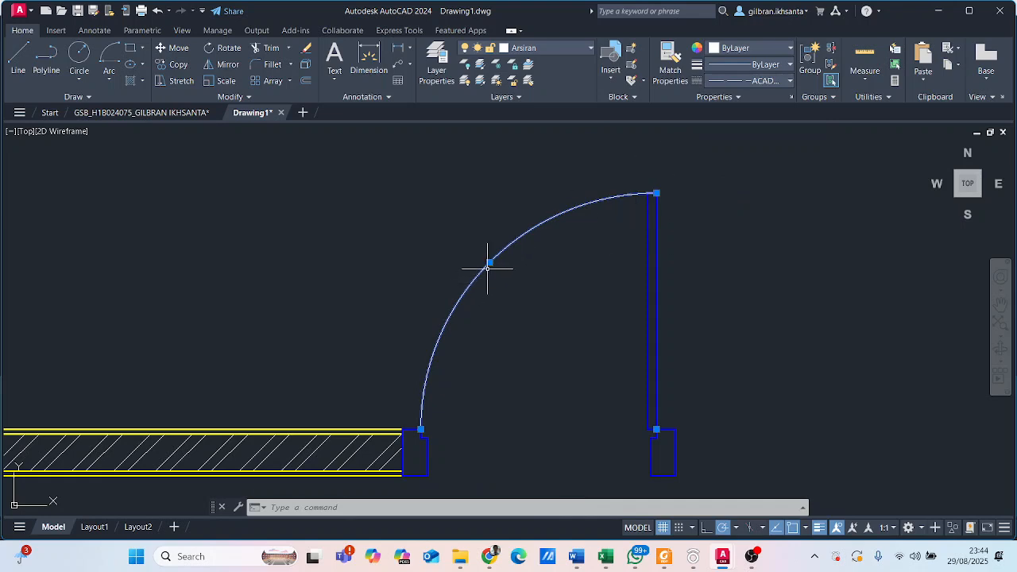
- Inspect the swing arc's dash pattern and open the arc's properties
scroll(431, 296, down, 4)
scroll(431, 296, up, 5)
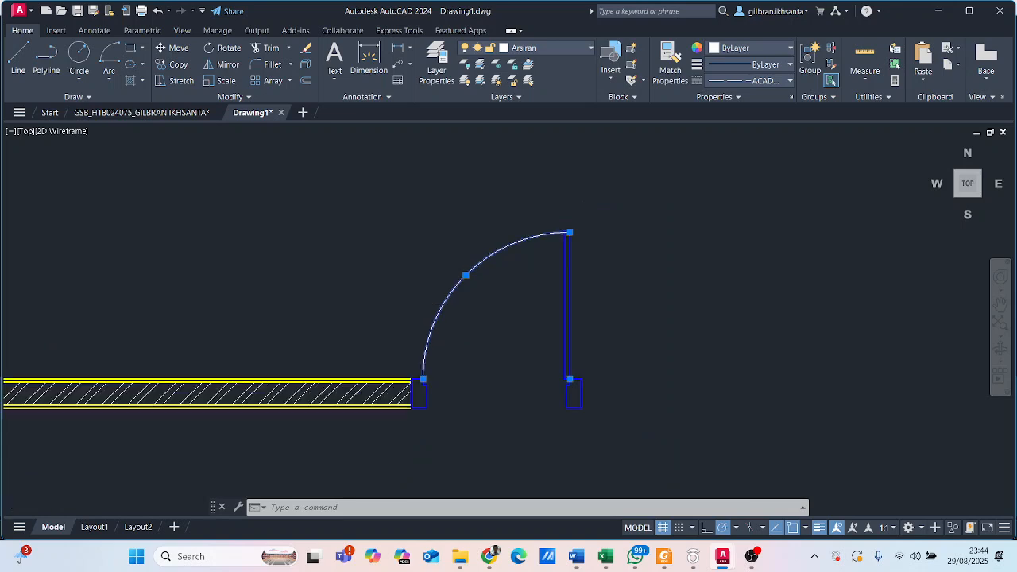
scroll(527, 302, down, 5)
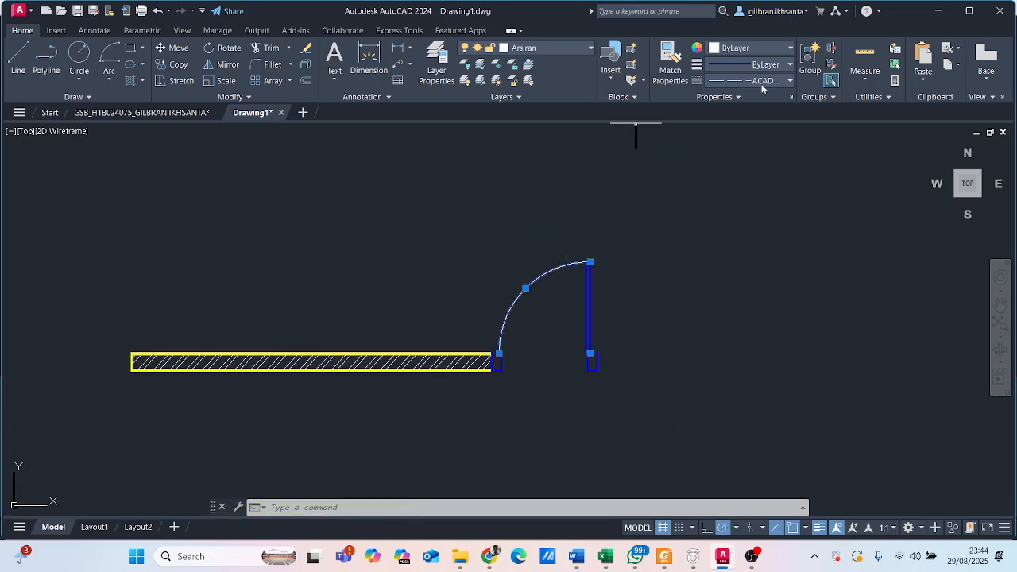
scroll(550, 315, up, 2)
scroll(528, 302, up, 2)
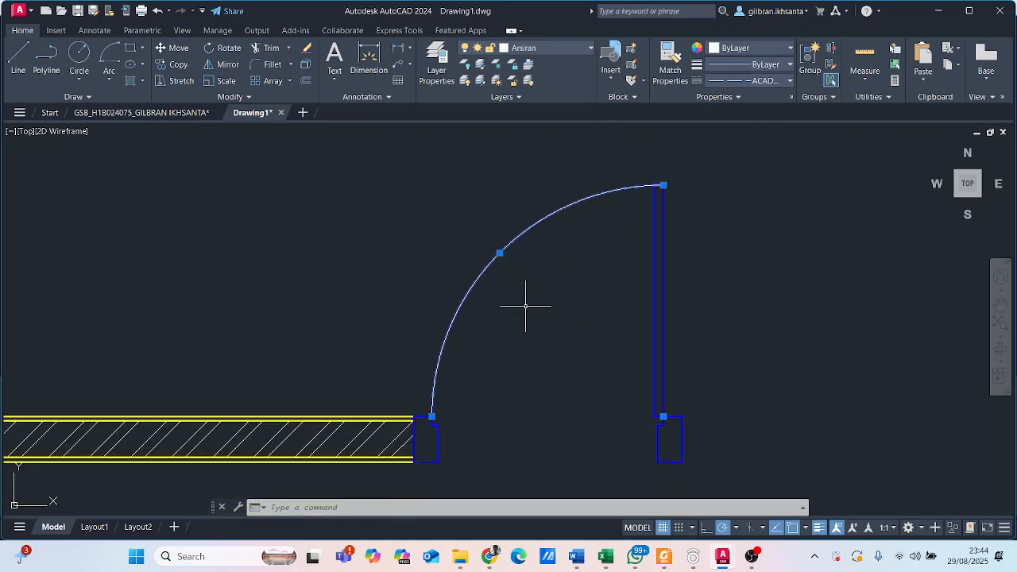
middle_drag(525, 309, 517, 334)
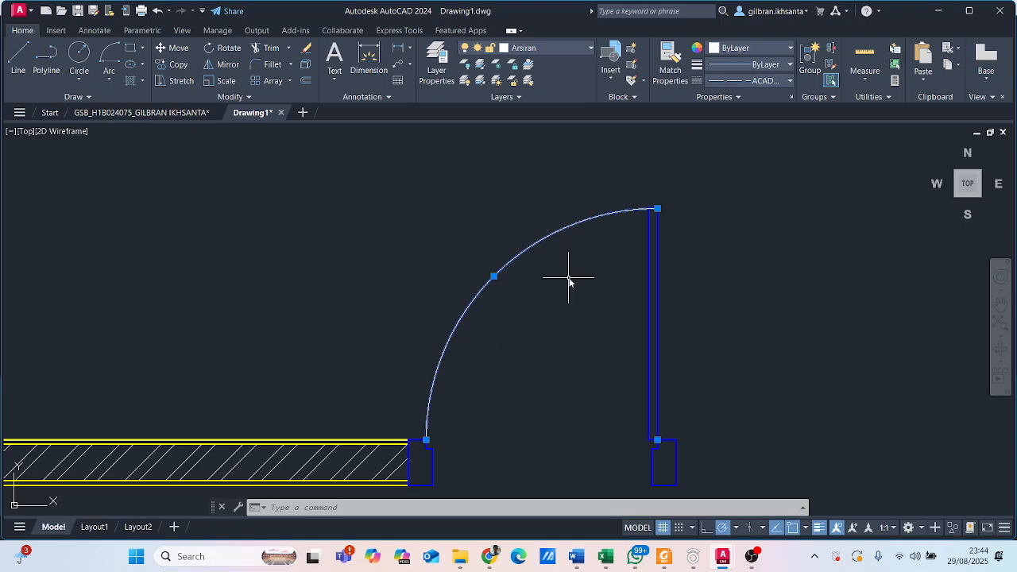
text(Mo)
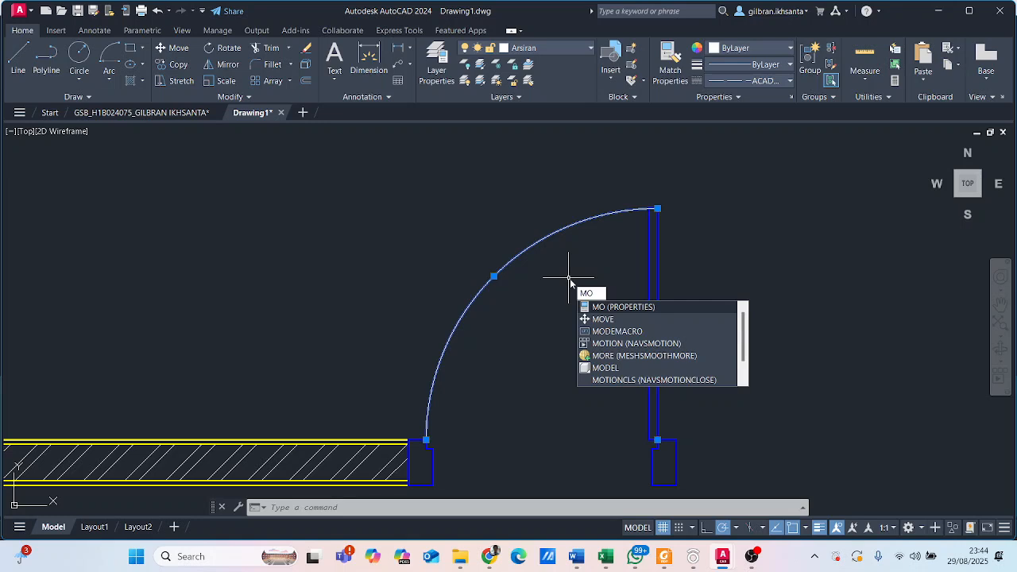
key(Return)
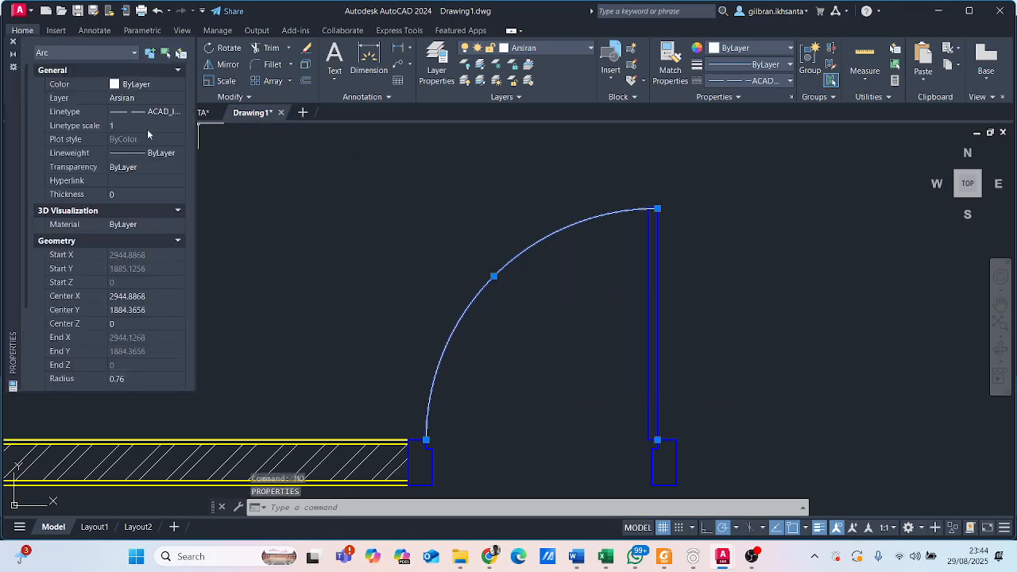
scroll(578, 235, down, 5)
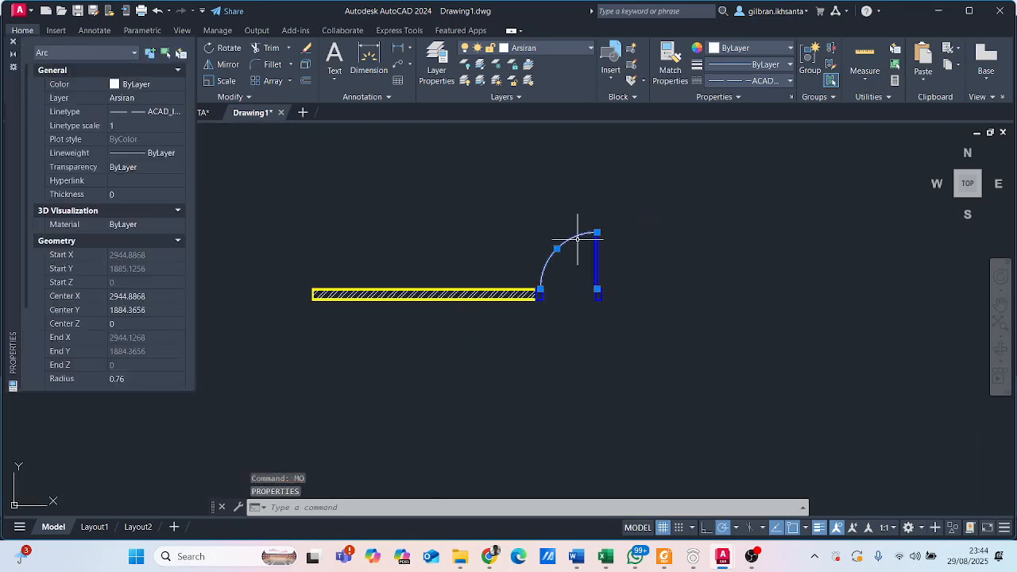
scroll(561, 250, up, 5)
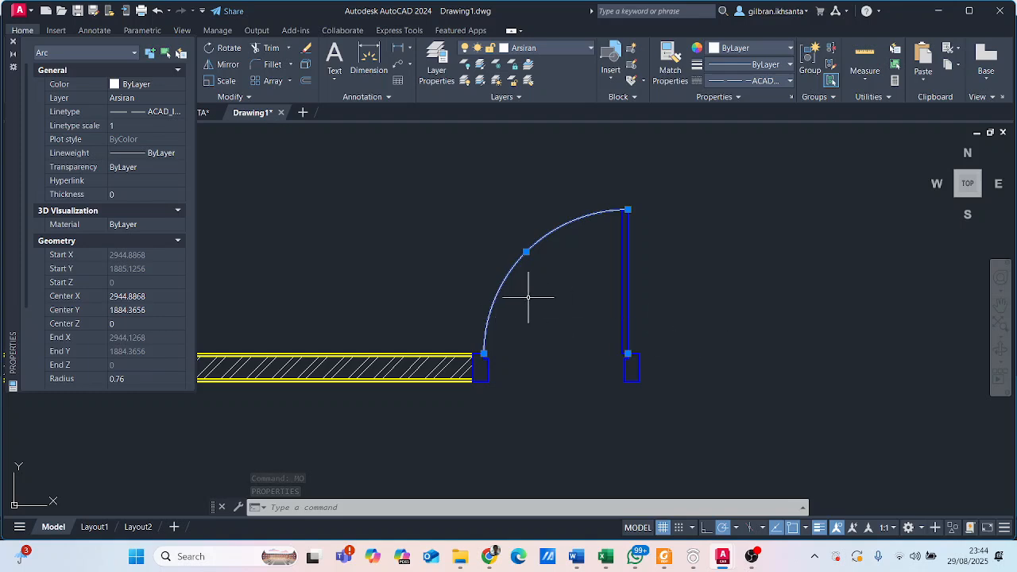
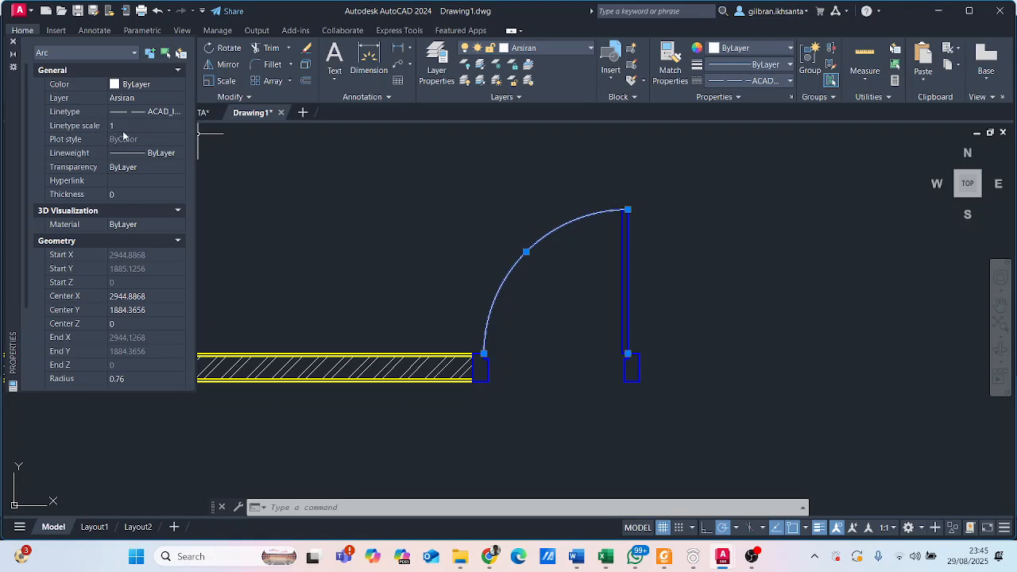
- Try linetype scales of 0.2 and 0.02 on the door swing arc
click(131, 125)
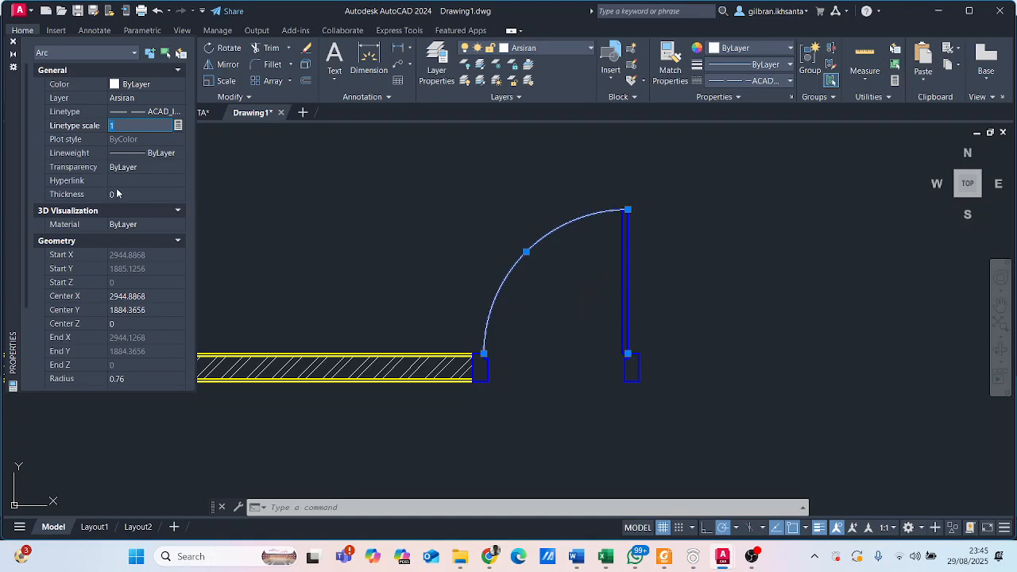
text(0.2)
key(Return)
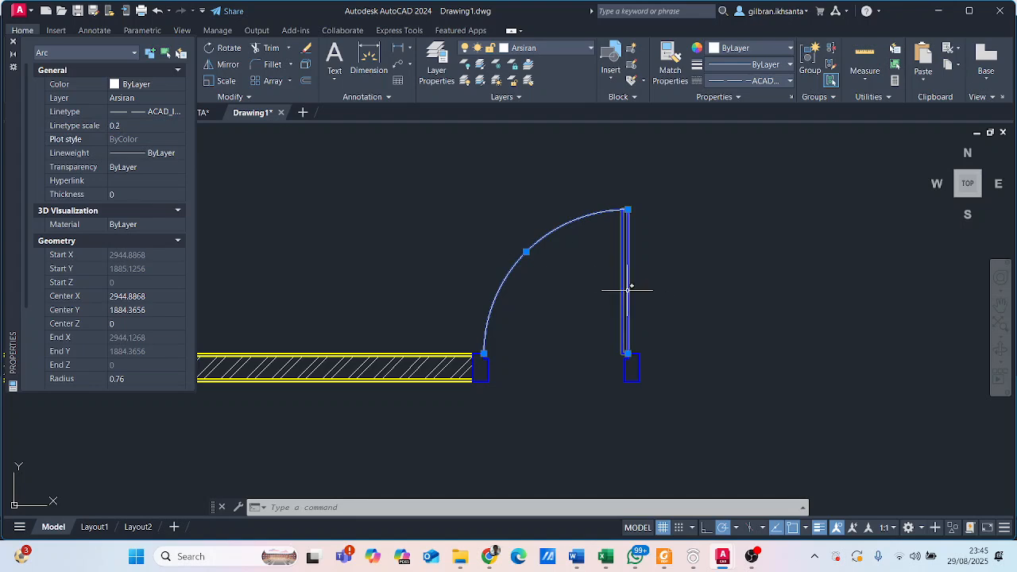
scroll(604, 283, up, 2)
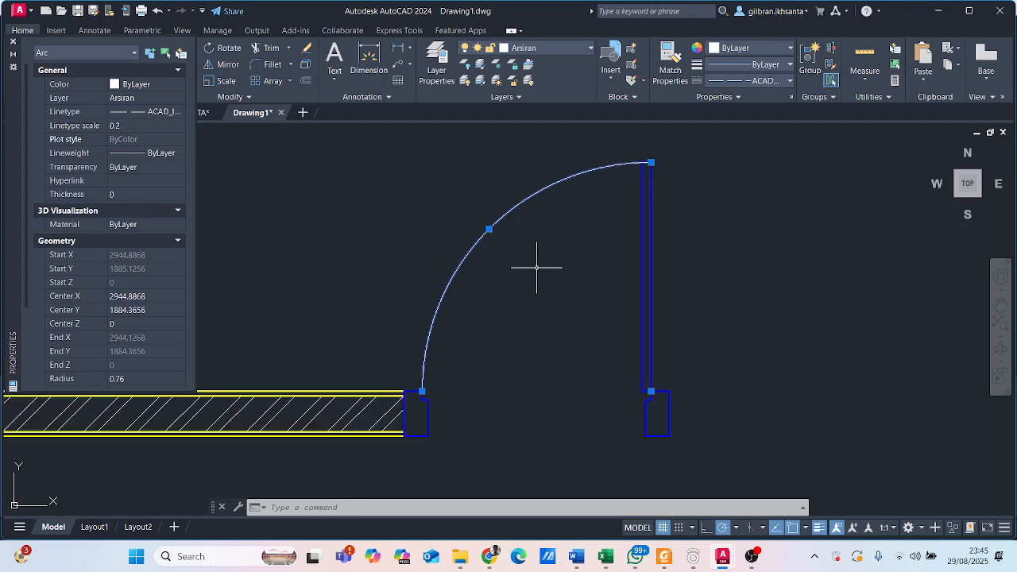
click(139, 125)
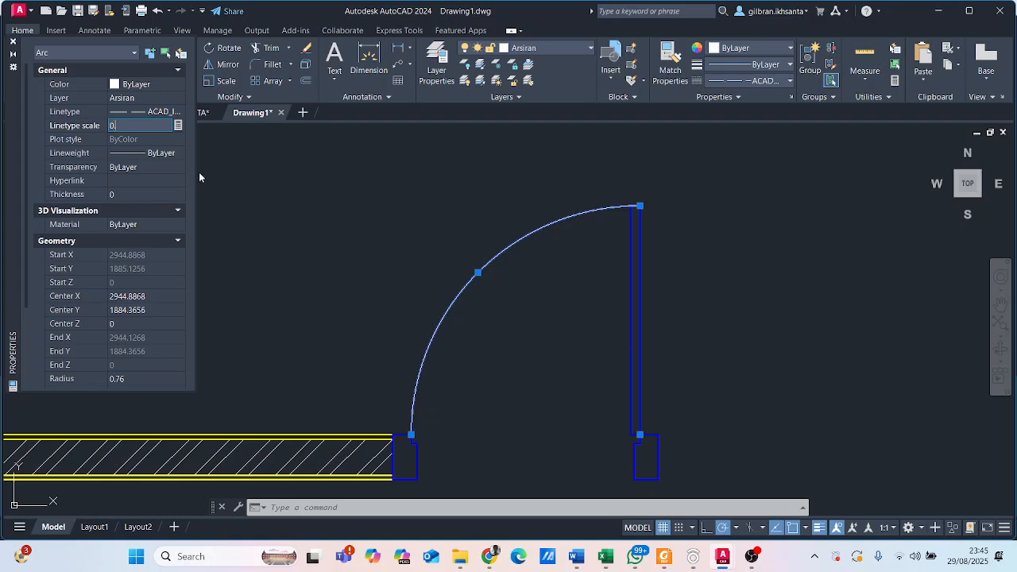
text(2)
key(Return)
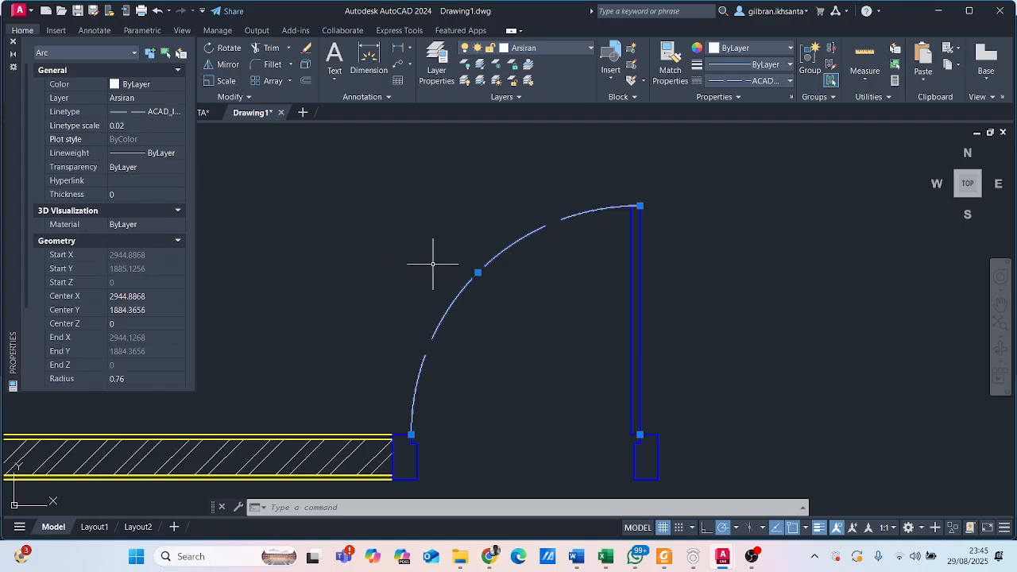
- Set the door swing arc's linetype scale to 0.01, close its properties and deselect the arc
click(134, 127)
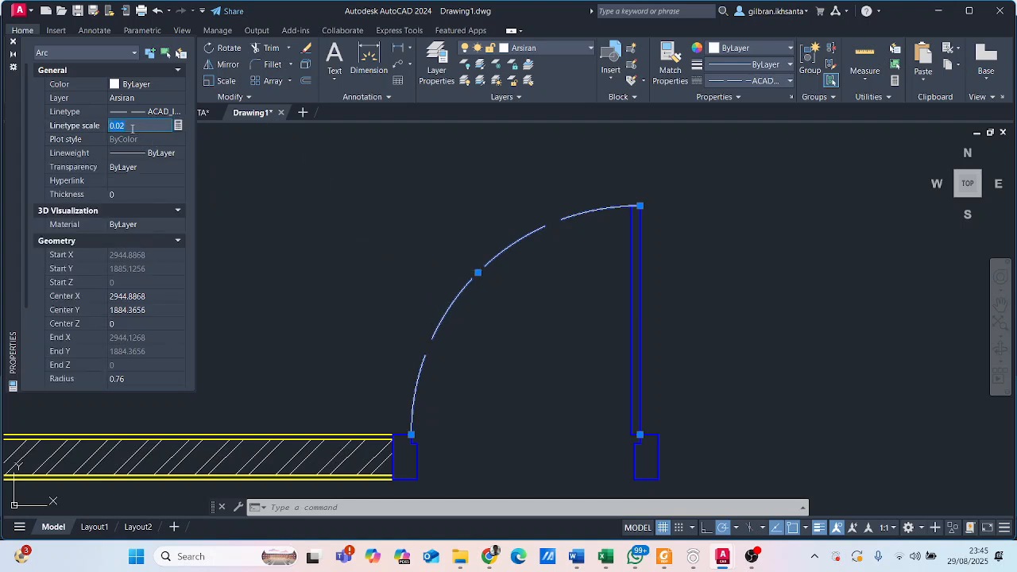
text(0.01)
key(Return)
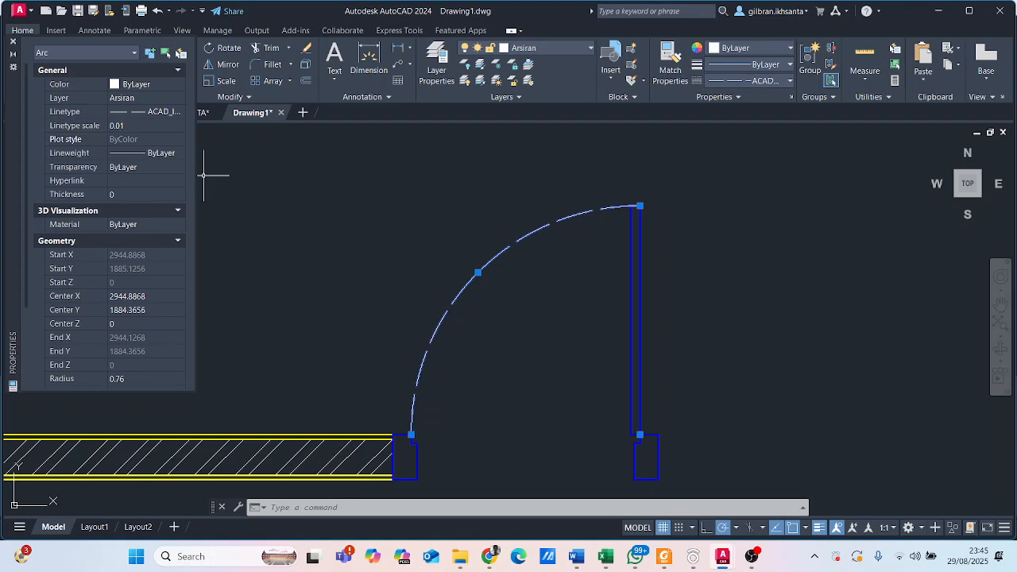
scroll(477, 304, up, 1)
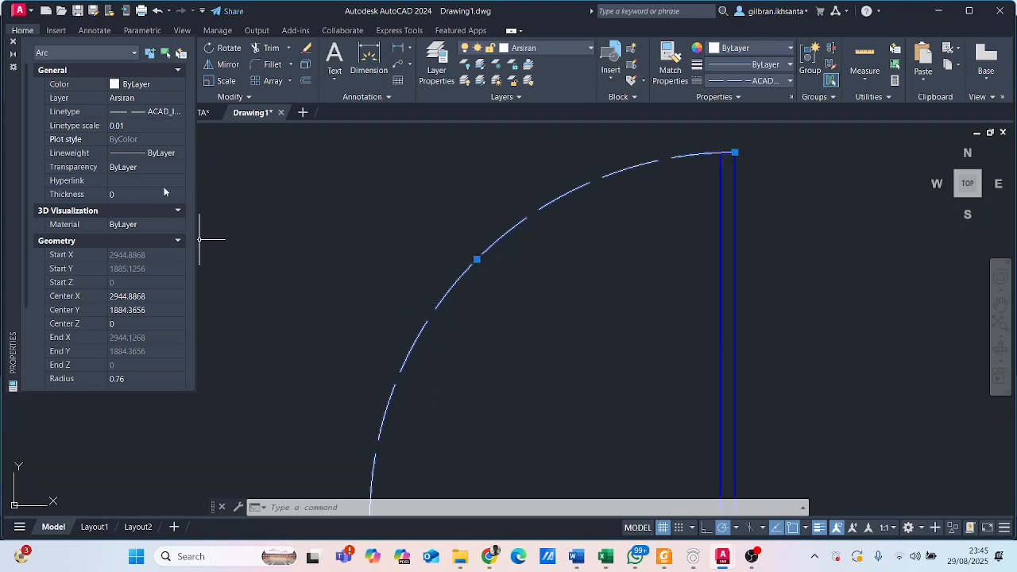
scroll(119, 127, down, 3)
scroll(117, 126, up, 3)
scroll(351, 243, down, 2)
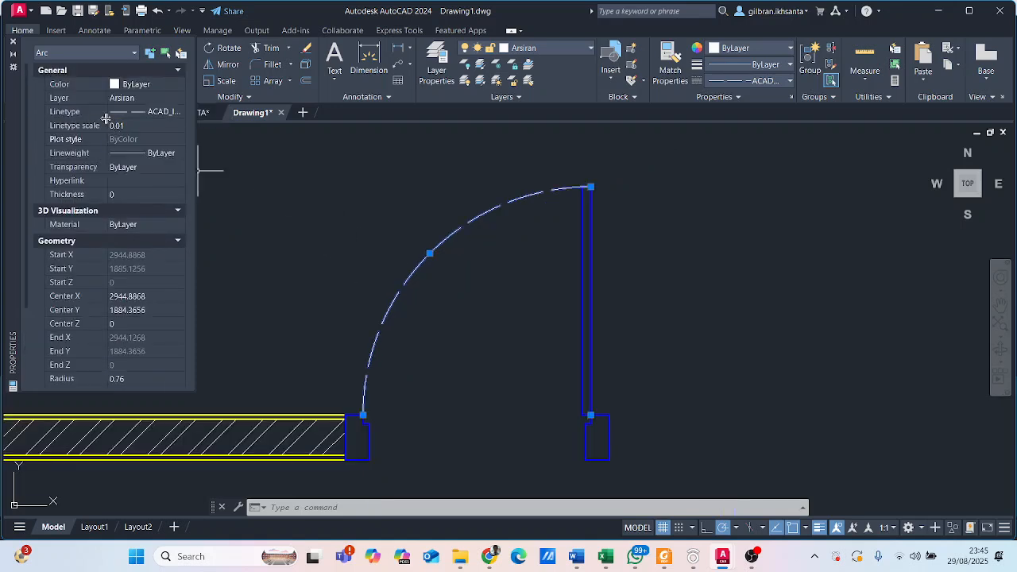
middle_drag(485, 218, 504, 247)
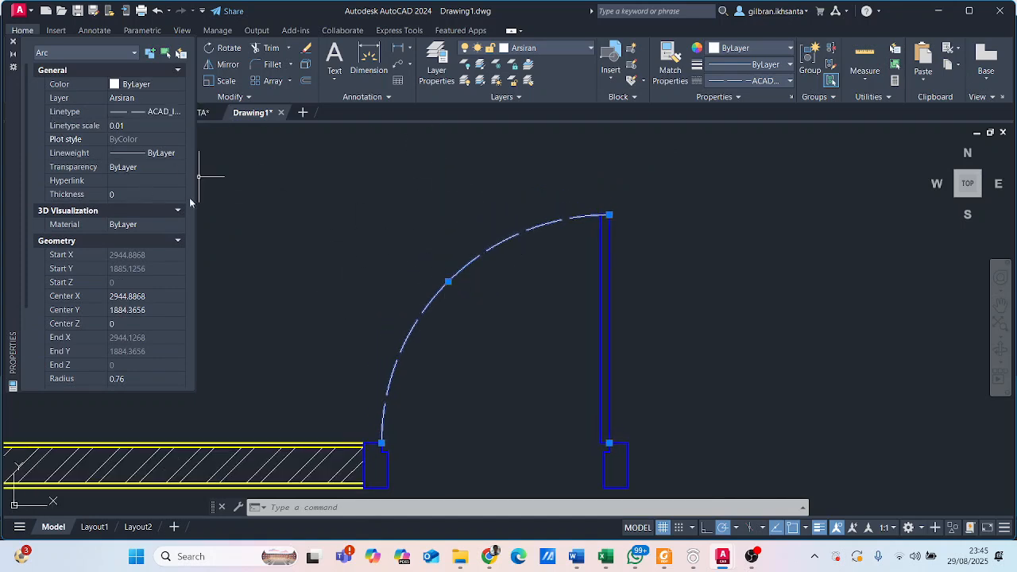
click(12, 43)
key(Escape)
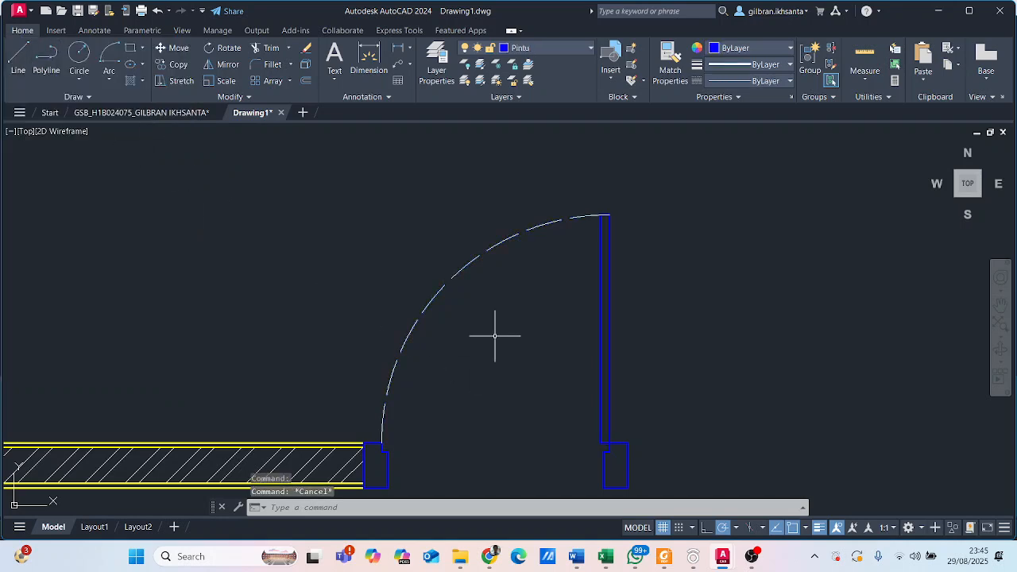
scroll(446, 278, down, 4)
middle_drag(433, 225, 432, 254)
scroll(431, 262, up, 6)
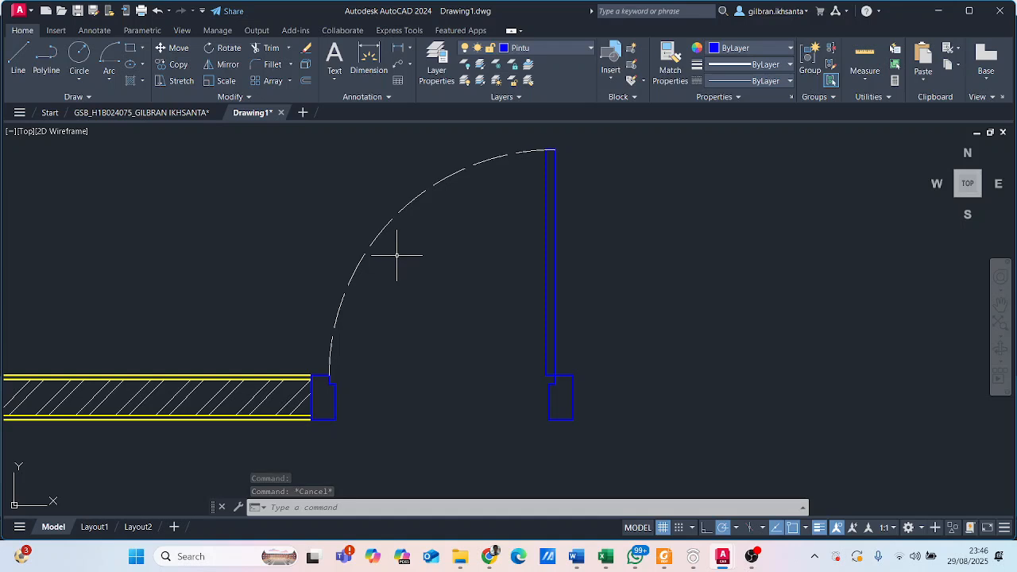
scroll(460, 247, down, 2)
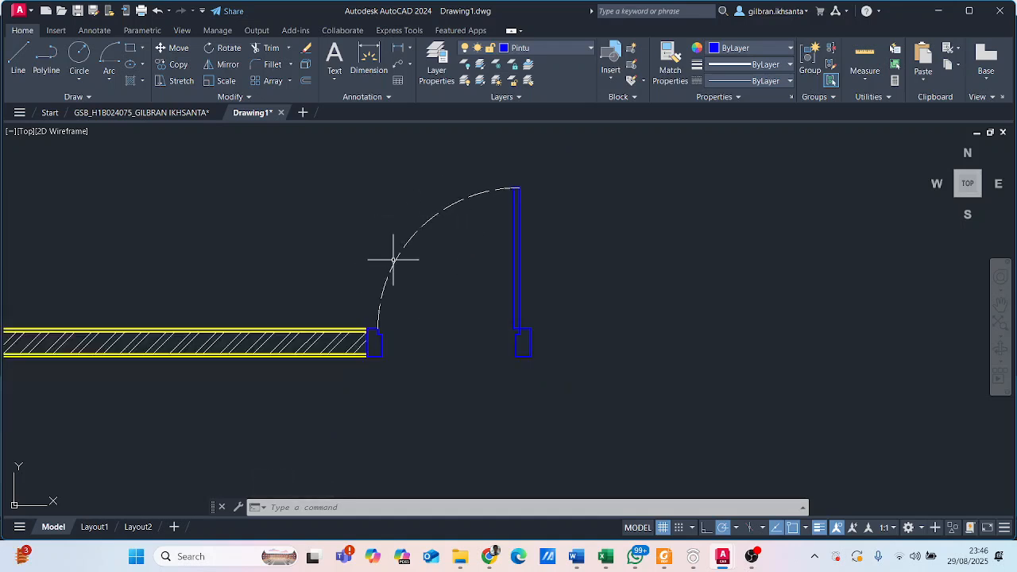
scroll(394, 259, down, 2)
middle_drag(386, 261, 282, 335)
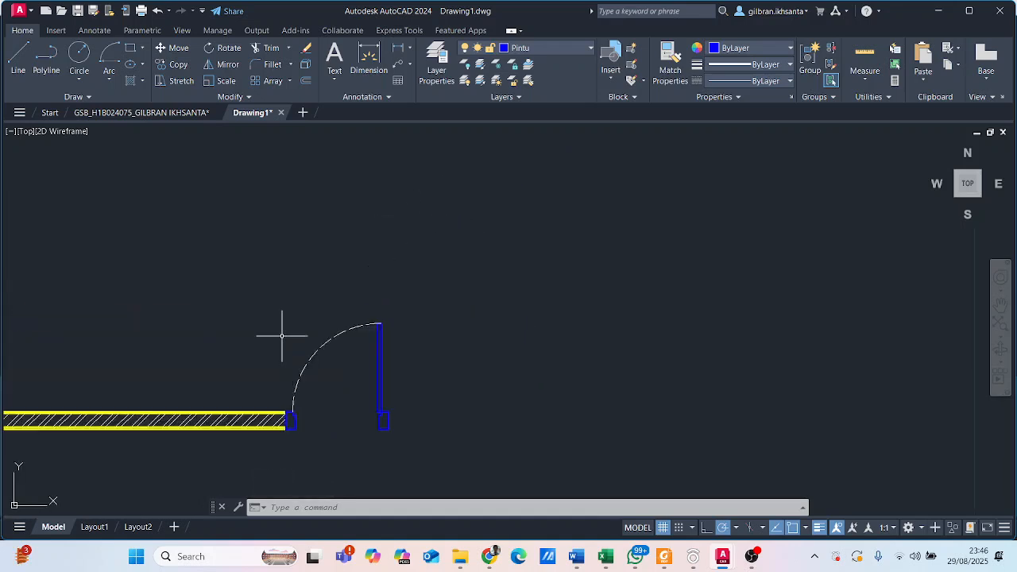
- Examine the frame and solid-filled pane of the red window beside the kitchen sink in the reference floor plan
click(171, 113)
scroll(449, 377, down, 4)
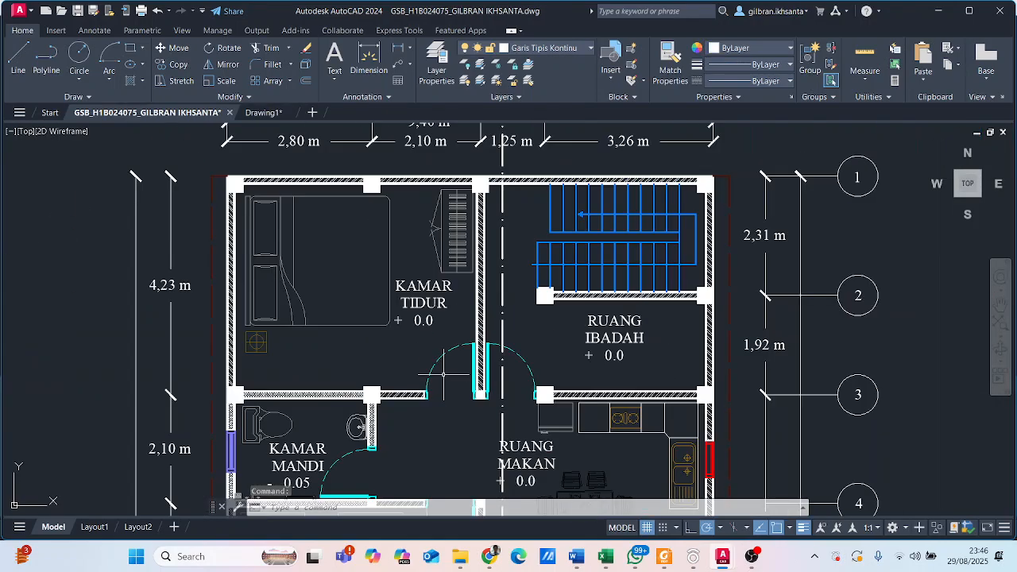
scroll(443, 373, down, 3)
middle_drag(444, 373, 428, 286)
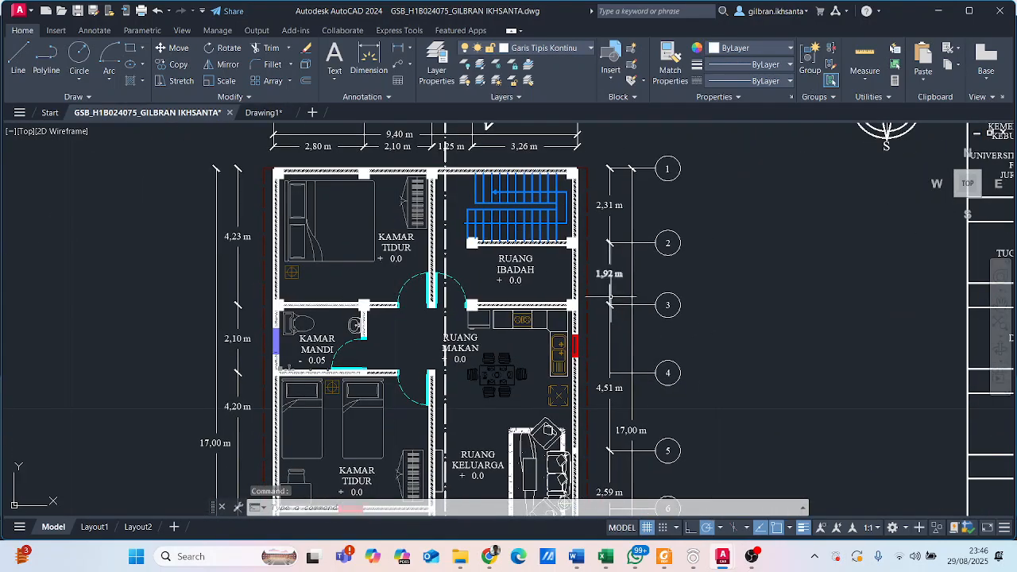
middle_drag(624, 302, 569, 230)
scroll(534, 277, up, 8)
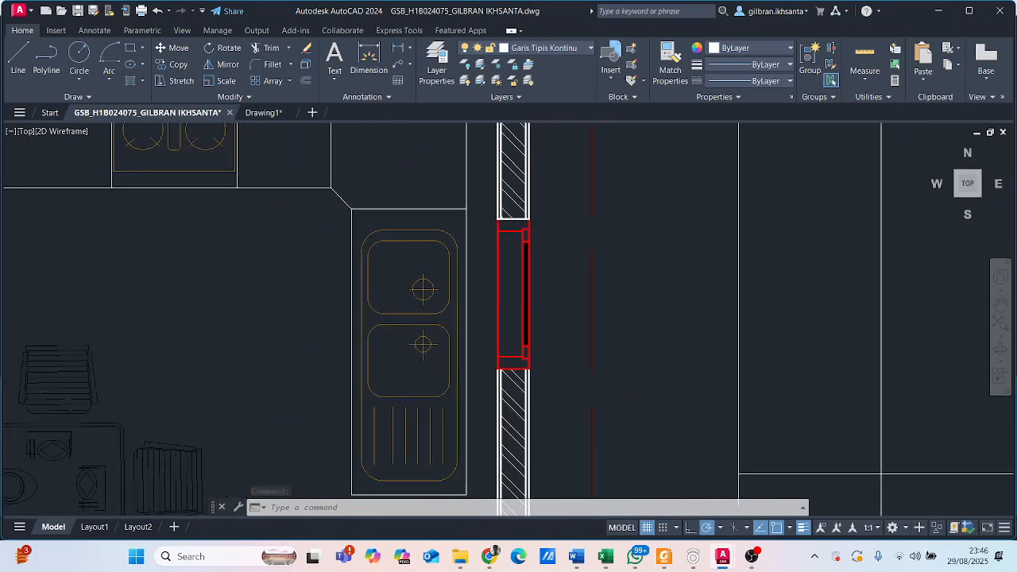
click(538, 278)
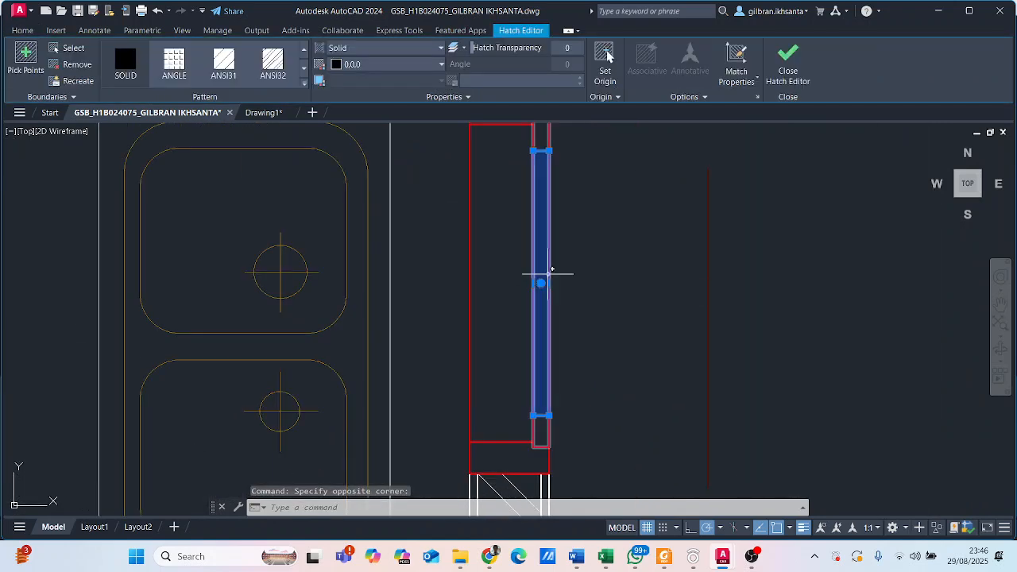
key(Escape)
scroll(549, 271, down, 5)
scroll(500, 282, up, 3)
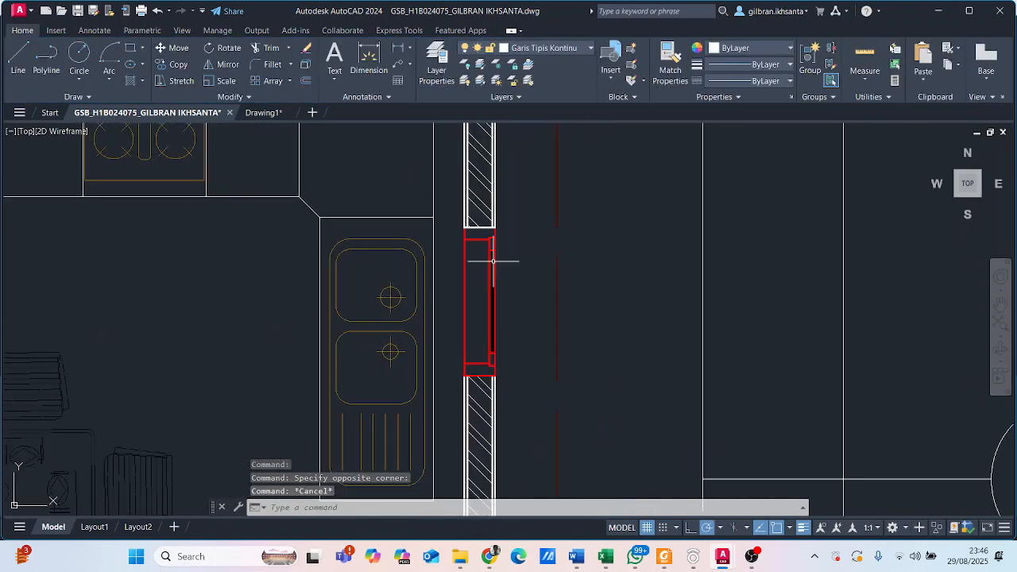
scroll(490, 252, up, 2)
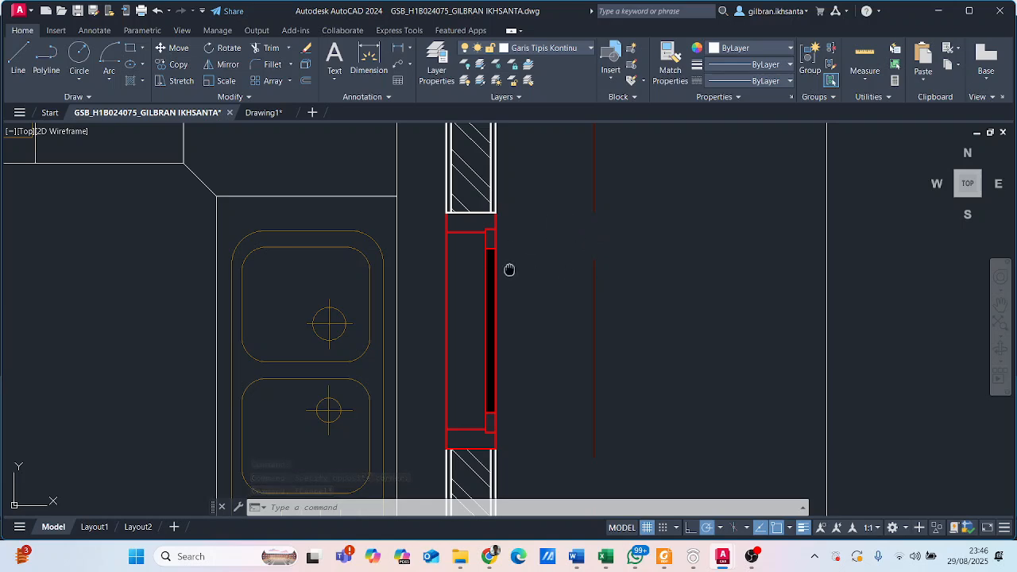
middle_drag(510, 270, 504, 241)
- Inspect the horizontal red window in the lower bedroom's wall of the reference floor plan
scroll(428, 223, down, 8)
middle_drag(408, 284, 511, 156)
middle_drag(277, 333, 448, 206)
scroll(373, 244, up, 8)
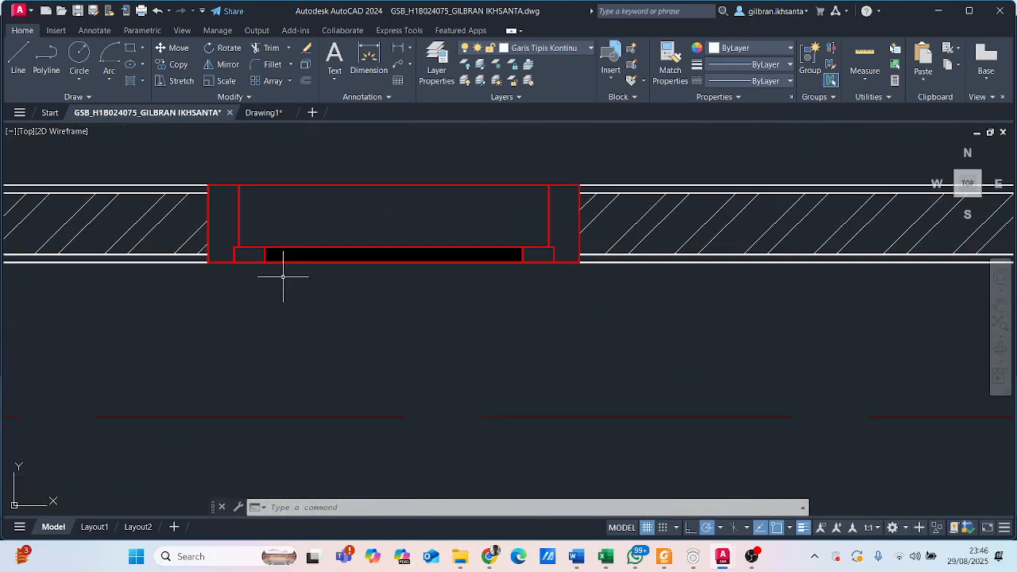
middle_drag(286, 273, 289, 315)
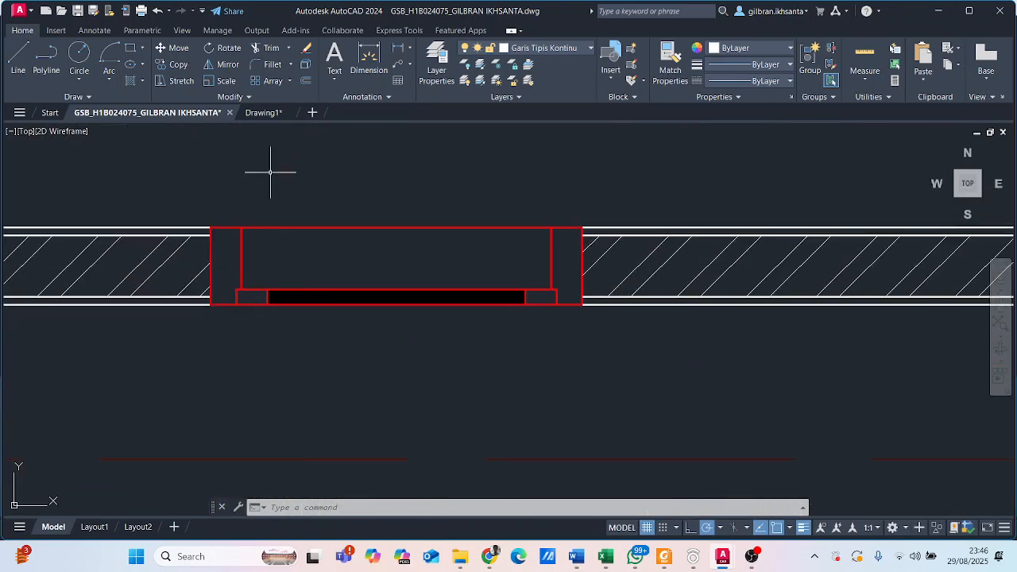
- Return to Drawing1 and copy the notched door jamb at the wall's end into the empty area below the wall
click(263, 113)
scroll(290, 415, up, 4)
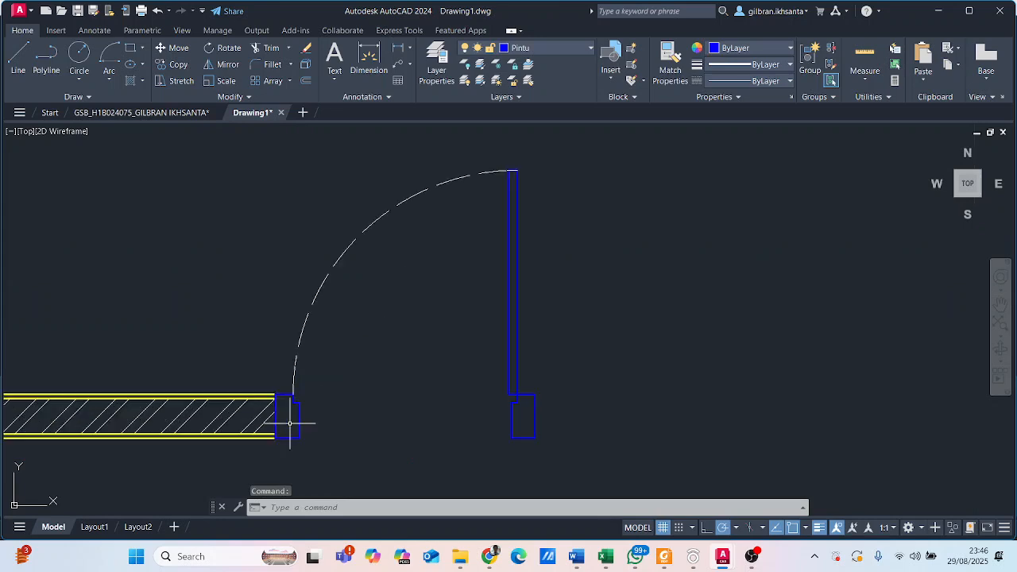
middle_drag(292, 420, 295, 346)
scroll(295, 347, up, 2)
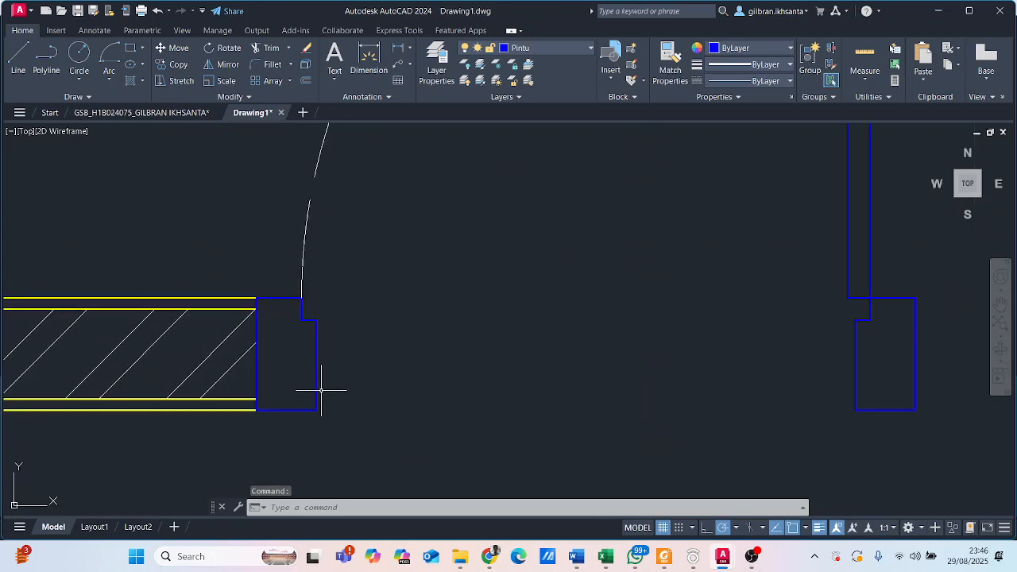
click(336, 425)
click(352, 396)
click(234, 268)
click(336, 415)
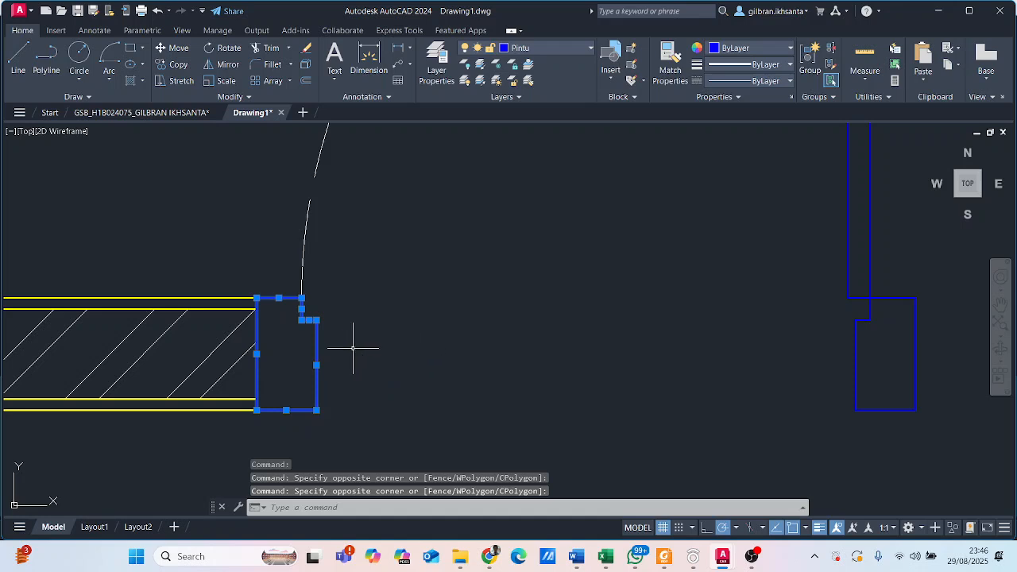
text(co)
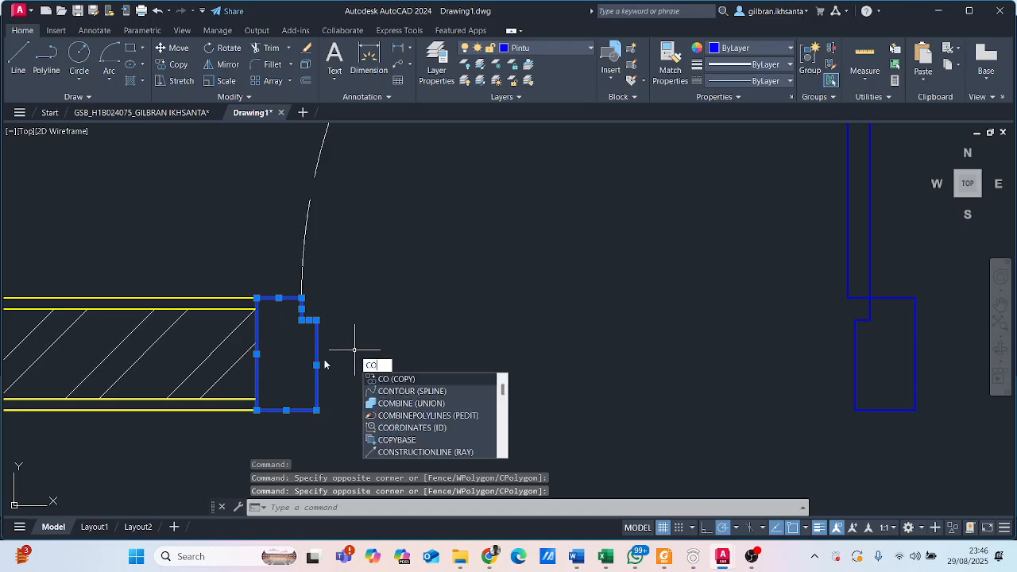
key(Return)
click(257, 410)
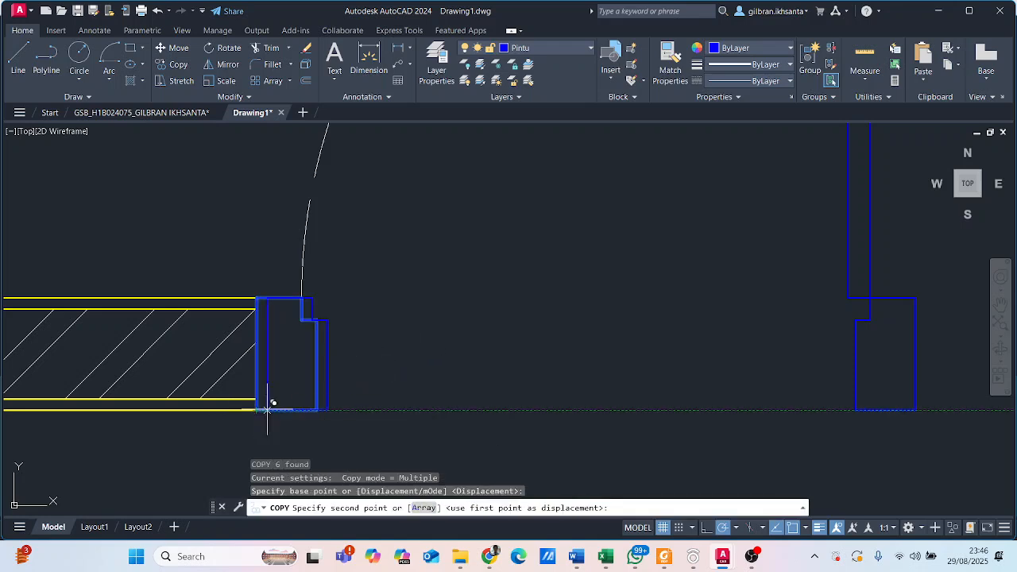
scroll(375, 304, down, 6)
middle_drag(397, 411, 565, 228)
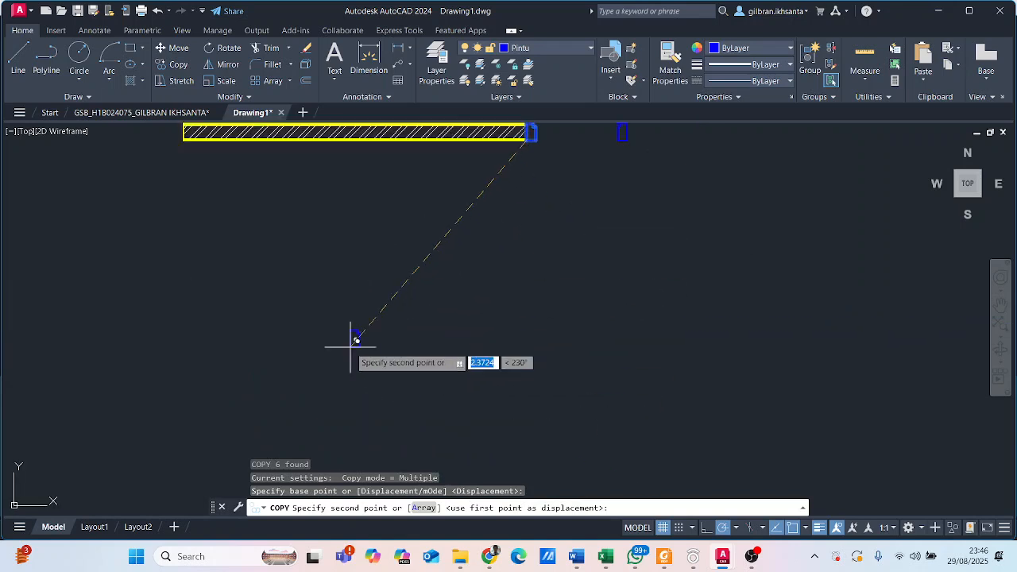
click(376, 334)
key(Escape)
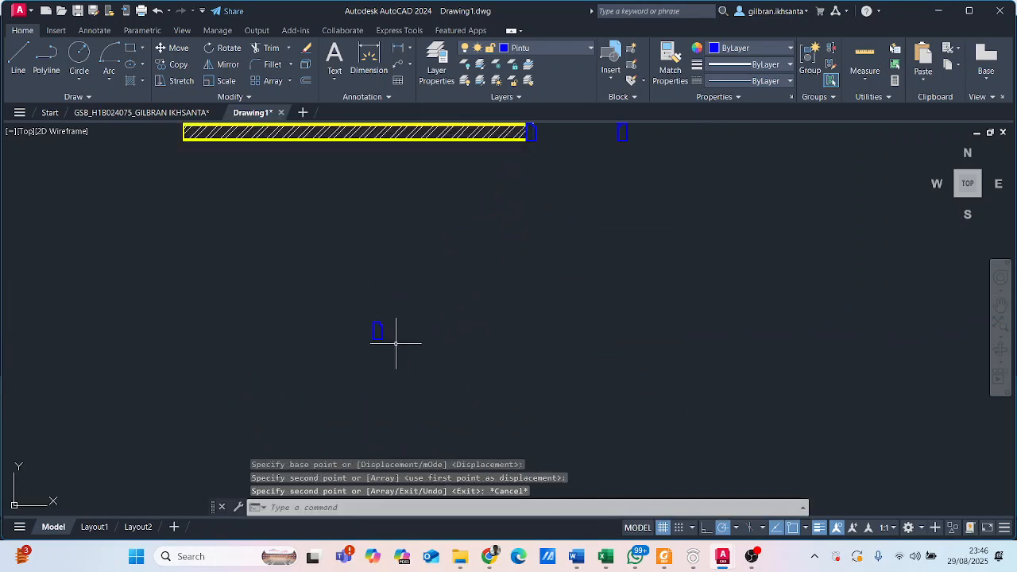
- Draw a horizontal line 0.6 long to the right from the midpoint of the copied jamb's bottom edge
scroll(375, 359, up, 3)
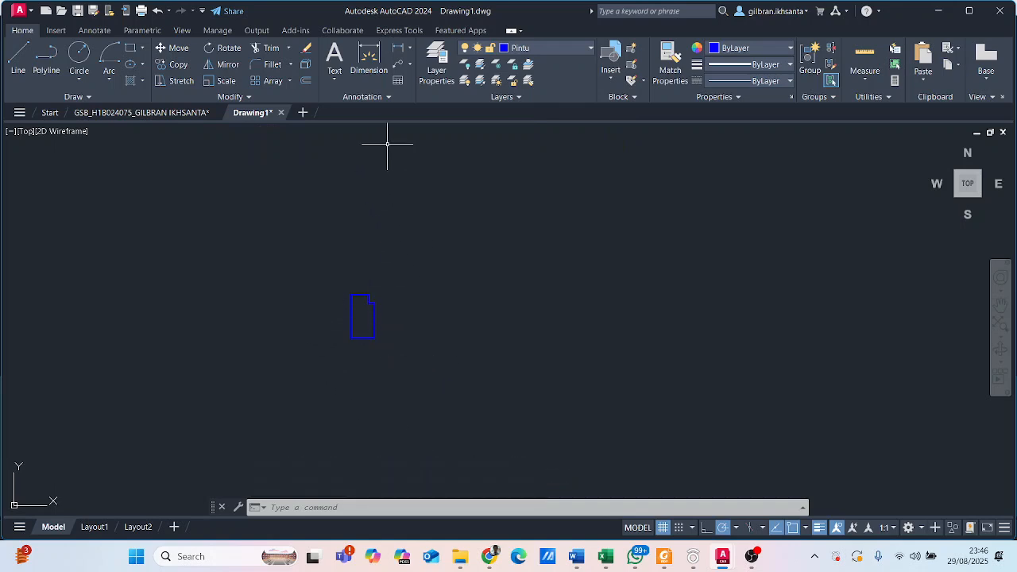
click(16, 62)
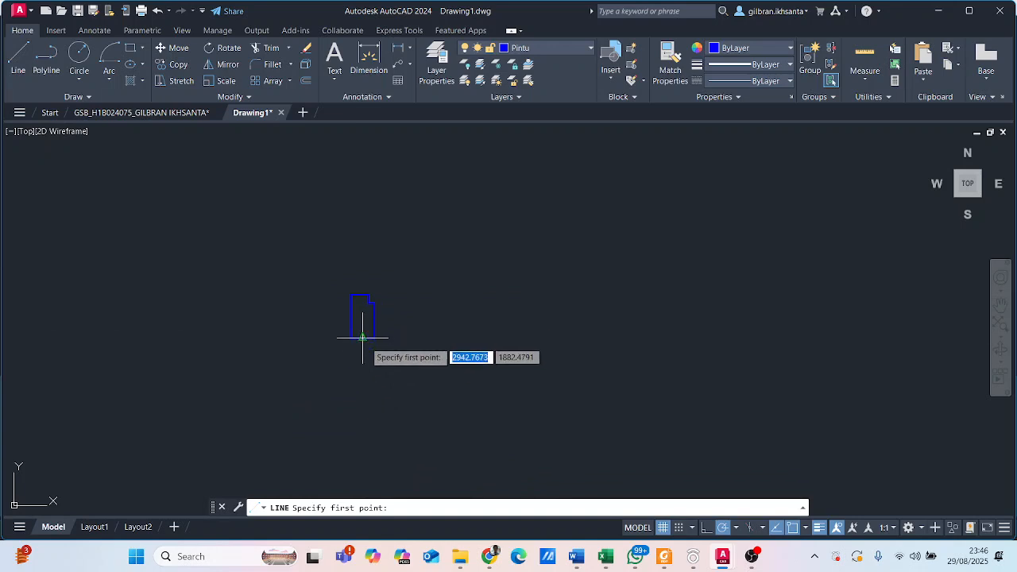
click(363, 336)
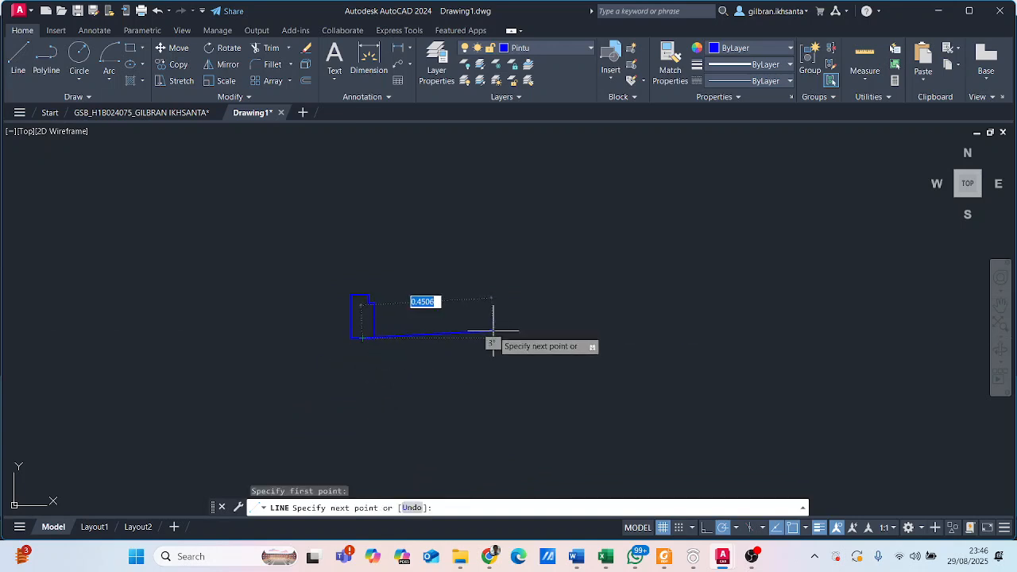
text(0.)
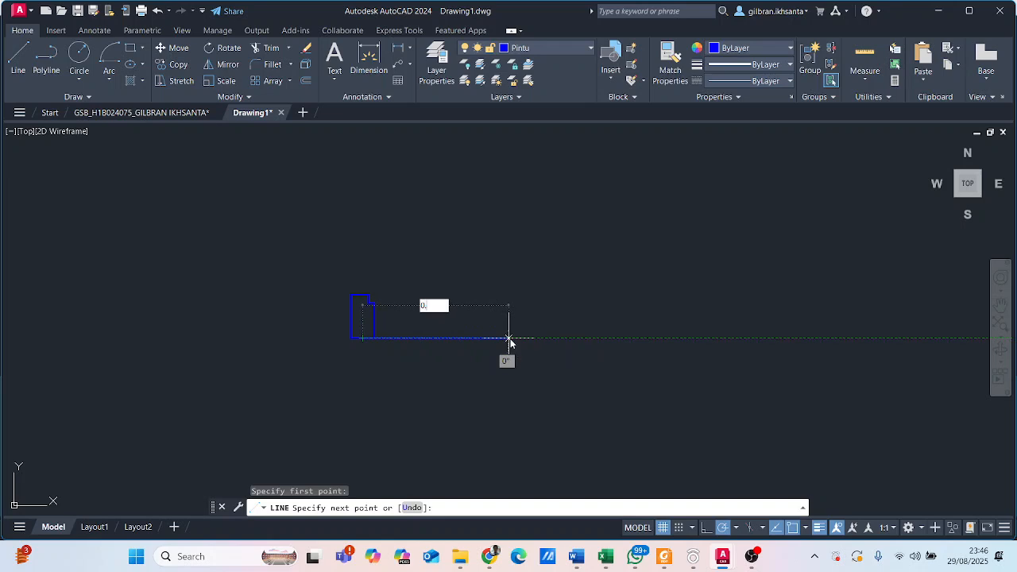
text(6)
key(Return)
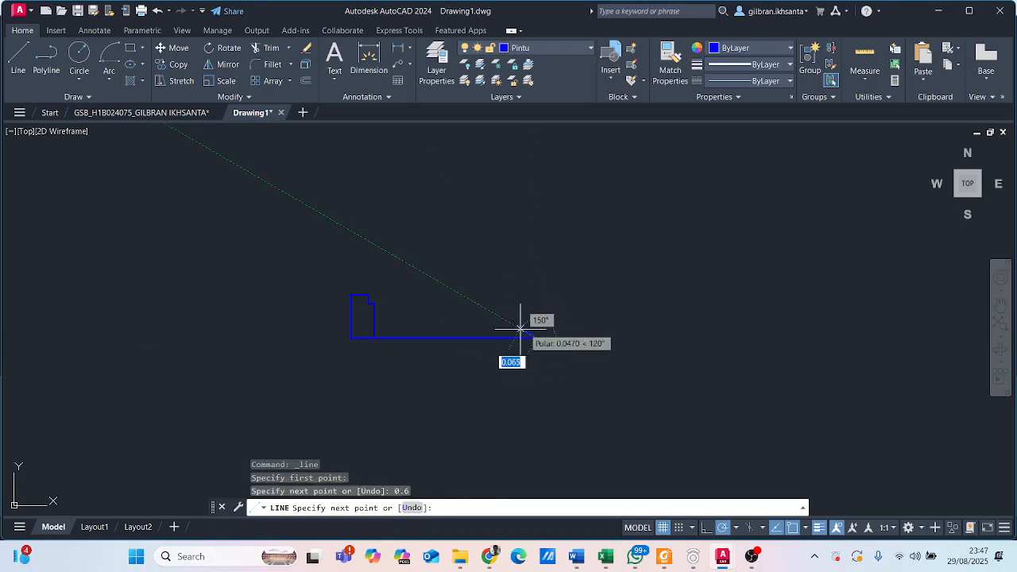
key(Escape)
- Mirror the copied notched jamb about a vertical line through the midpoint of the 0.6 line, keeping the original
click(311, 262)
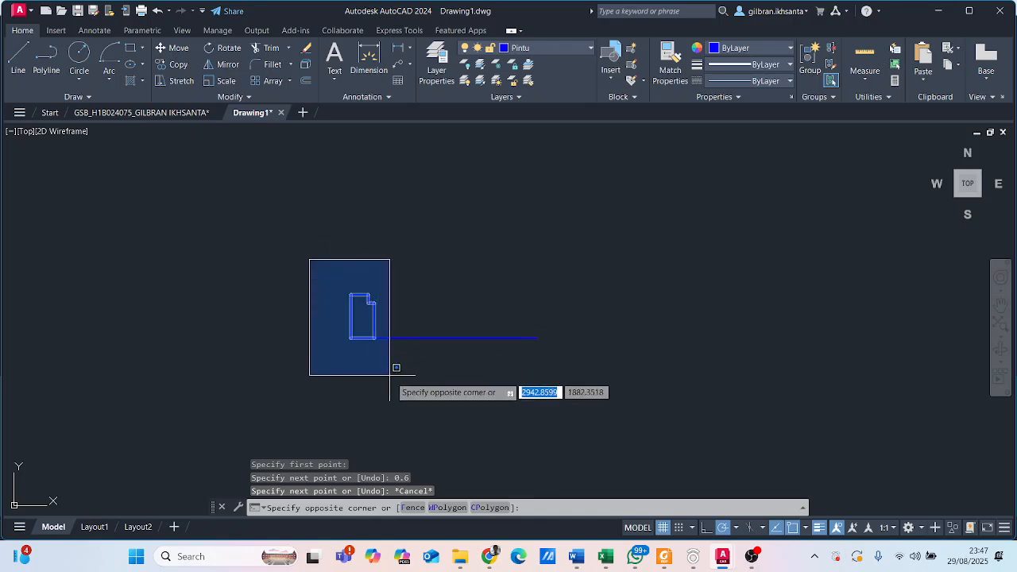
click(392, 377)
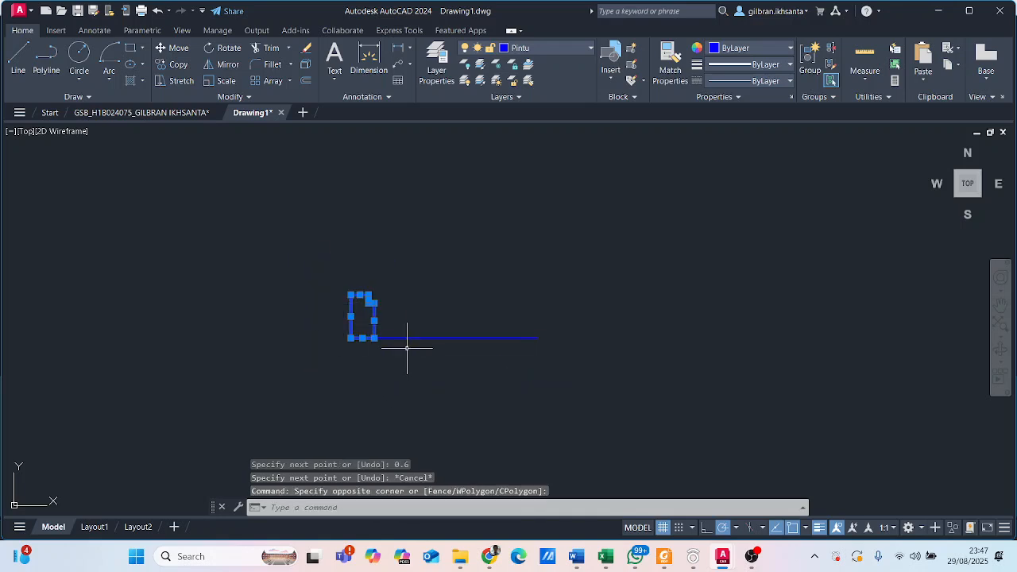
key(Return)
click(450, 338)
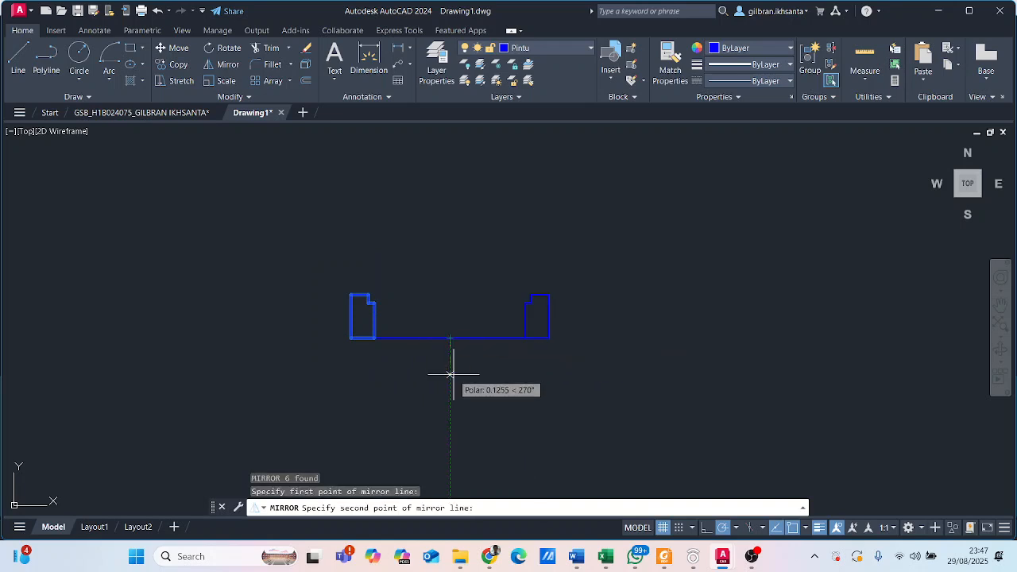
click(450, 374)
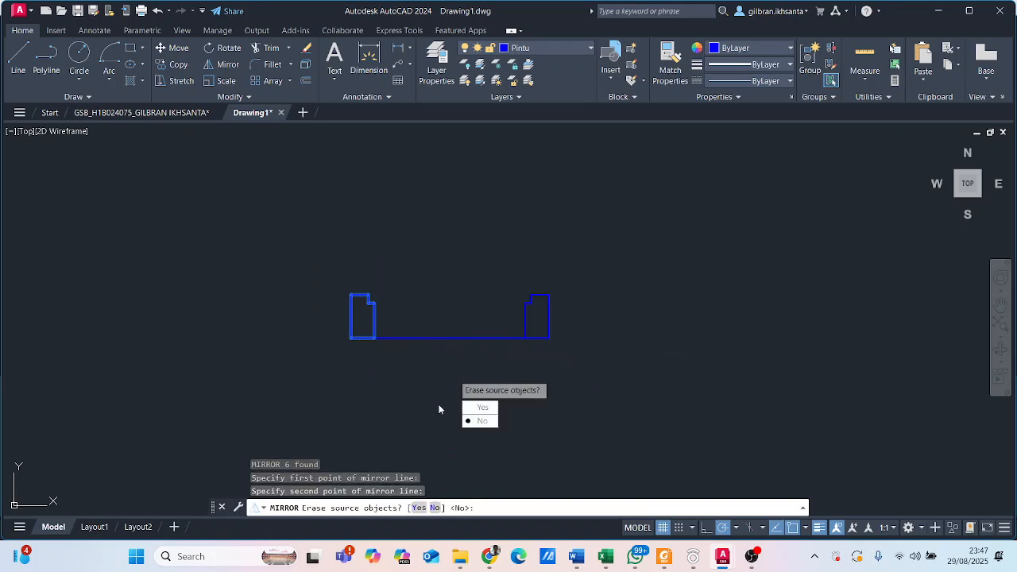
key(Return)
click(457, 339)
click(422, 298)
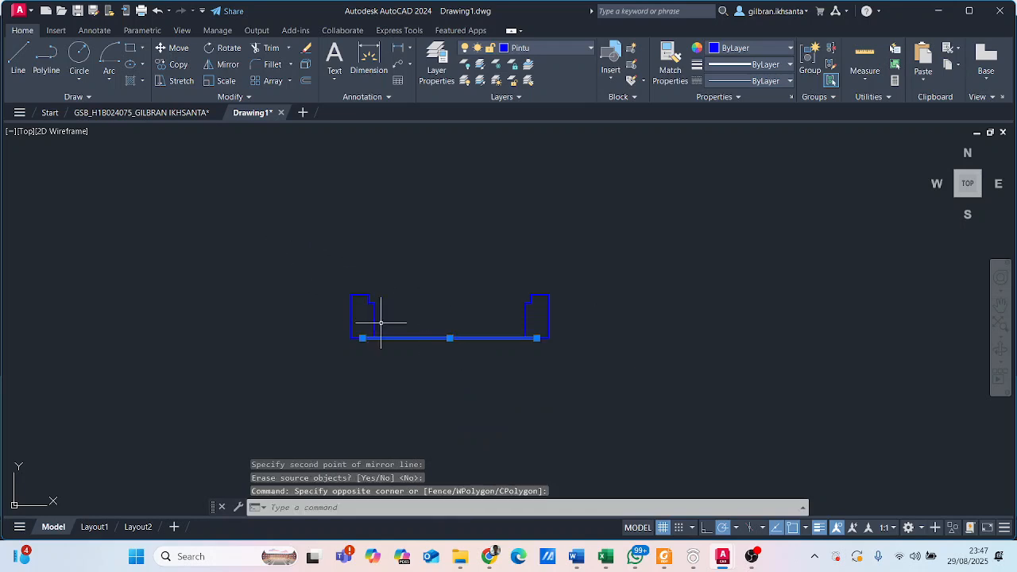
key(Escape)
- Check the reference window, return to Drawing1 and draw a 0.56 by 0.03 rectangle spanning the notches of the two jambs
click(98, 112)
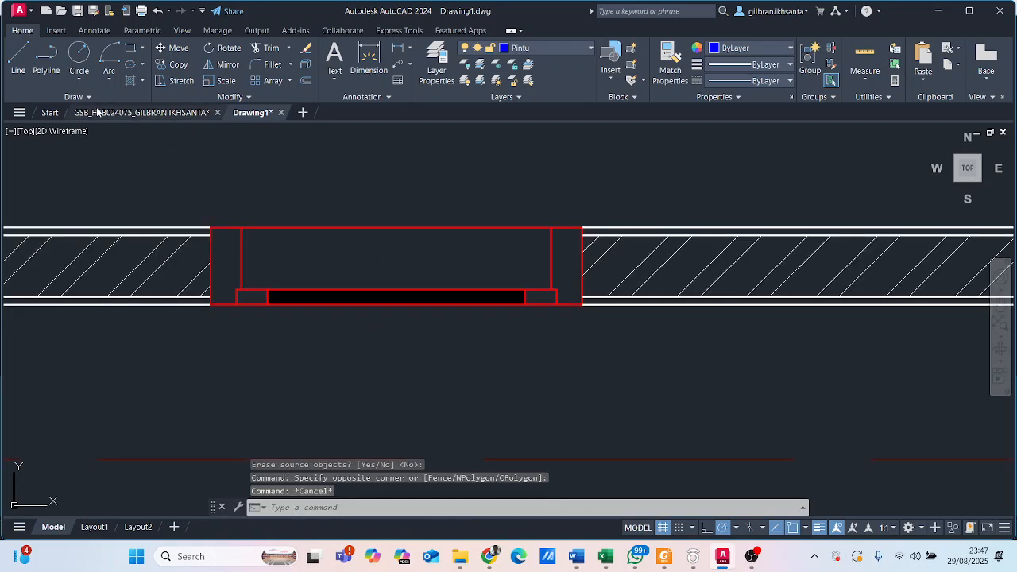
click(267, 112)
scroll(410, 318, up, 3)
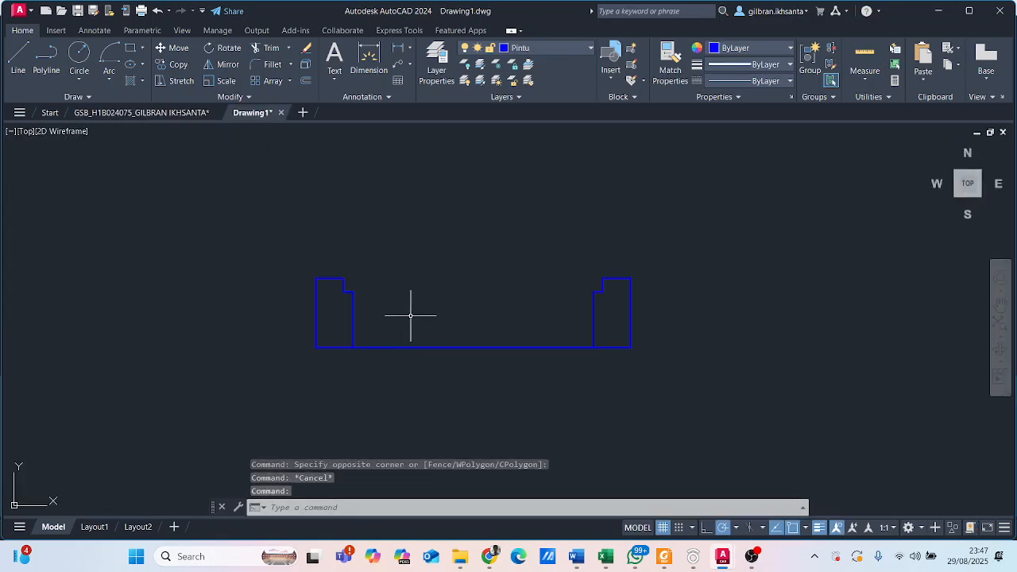
middle_drag(411, 311, 343, 306)
click(21, 54)
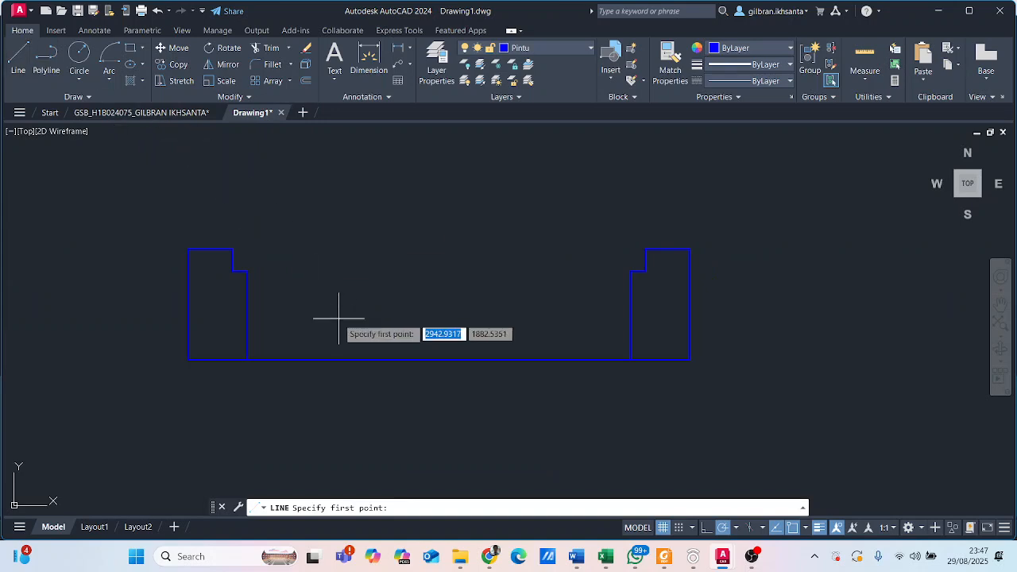
click(130, 48)
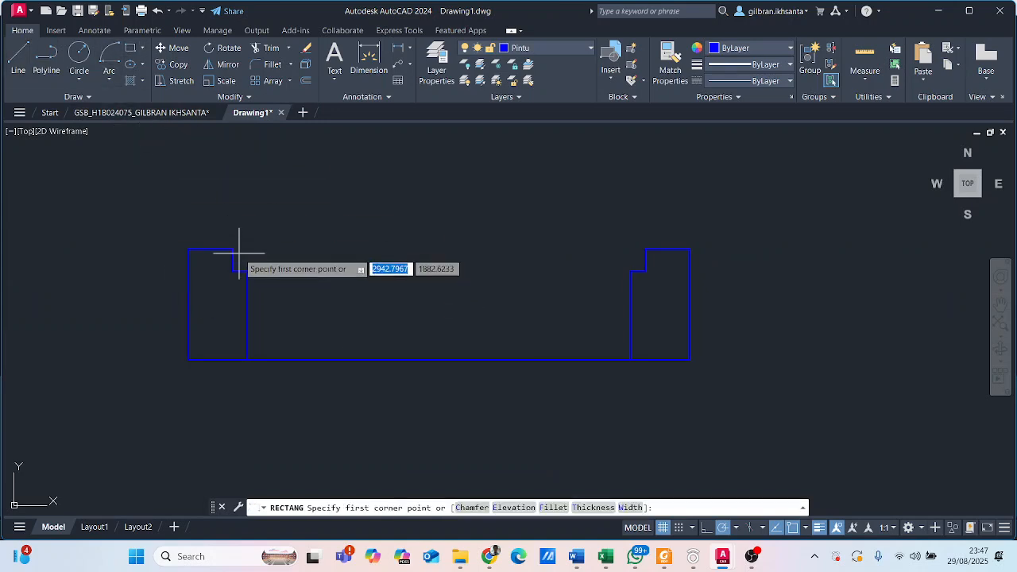
click(232, 250)
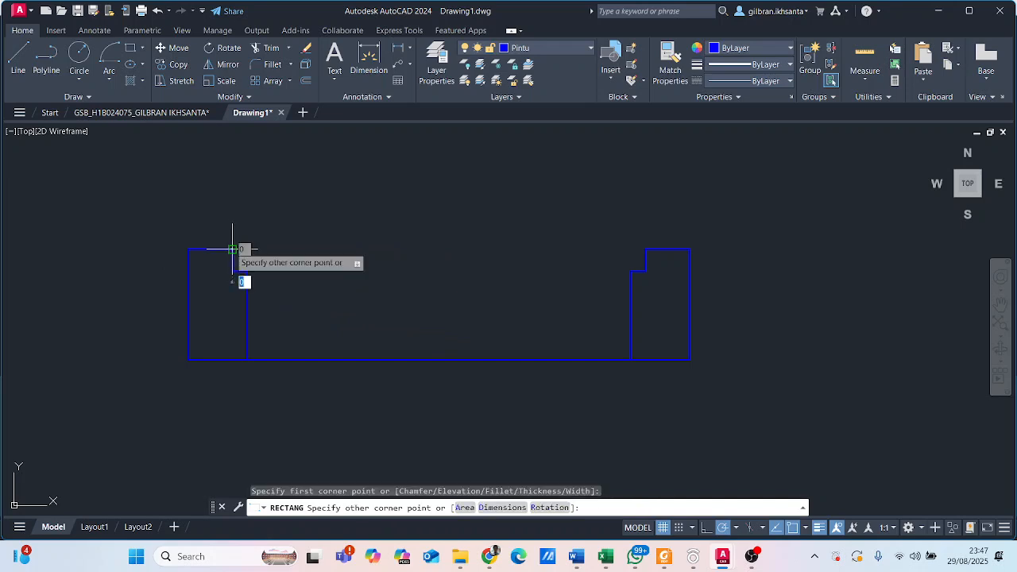
click(646, 271)
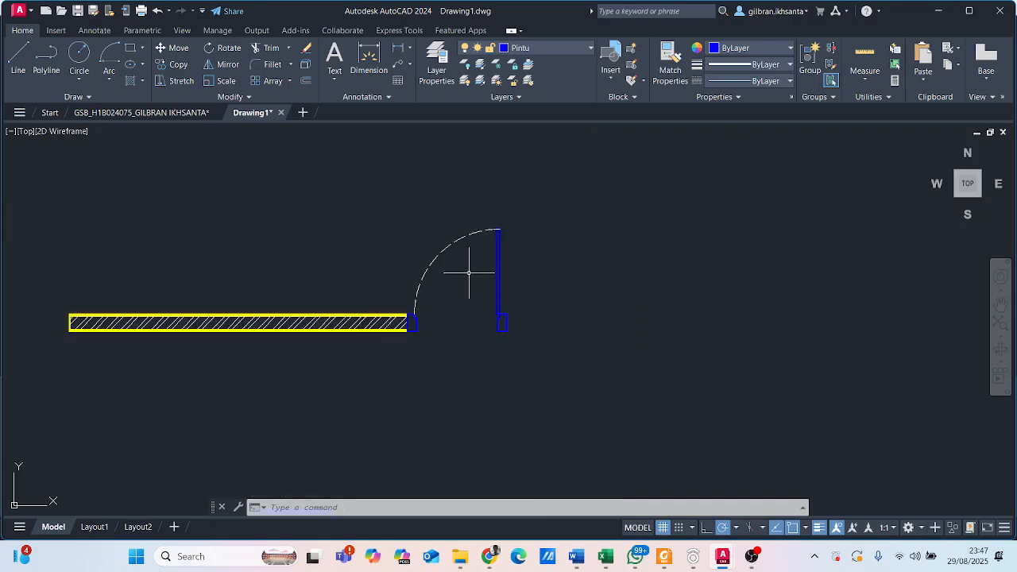
- Examine the end blocks and solid-filled pane of the reference window against the drawn frame, and return to Drawing1
scroll(479, 279, up, 4)
middle_drag(506, 276, 515, 336)
scroll(536, 393, down, 2)
middle_drag(518, 406, 529, 150)
middle_drag(416, 331, 542, 153)
scroll(328, 289, up, 4)
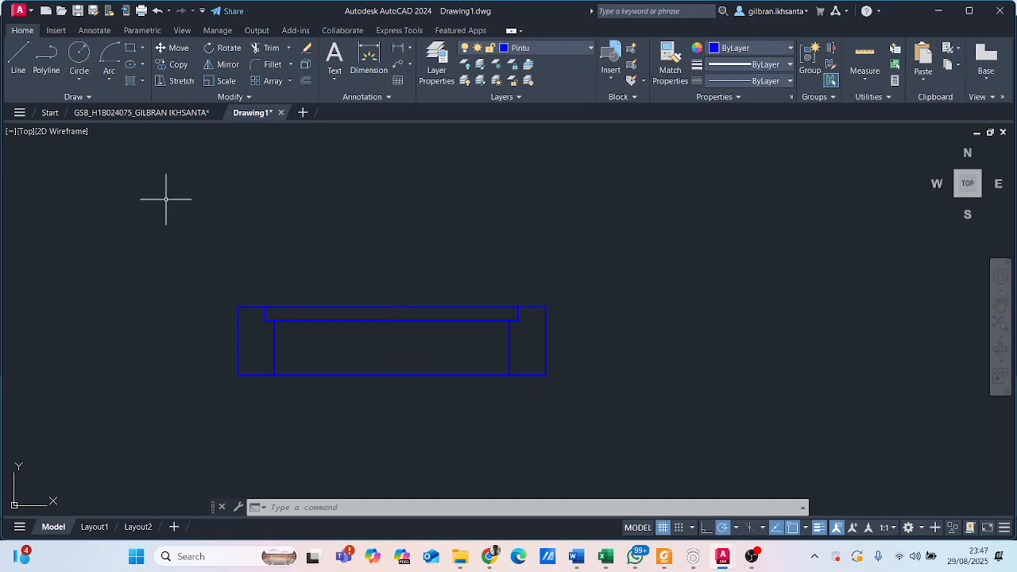
click(149, 113)
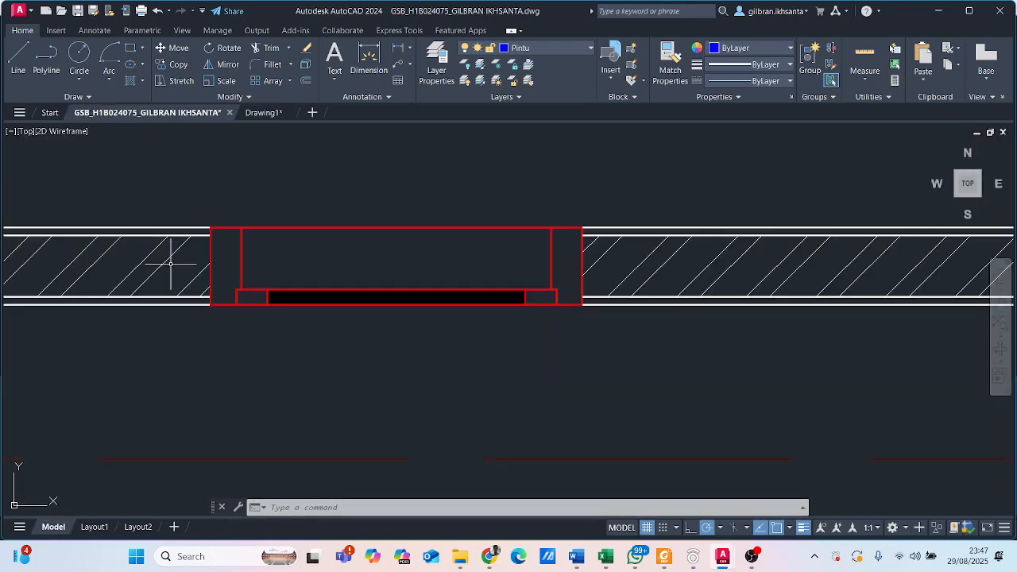
scroll(248, 259, up, 2)
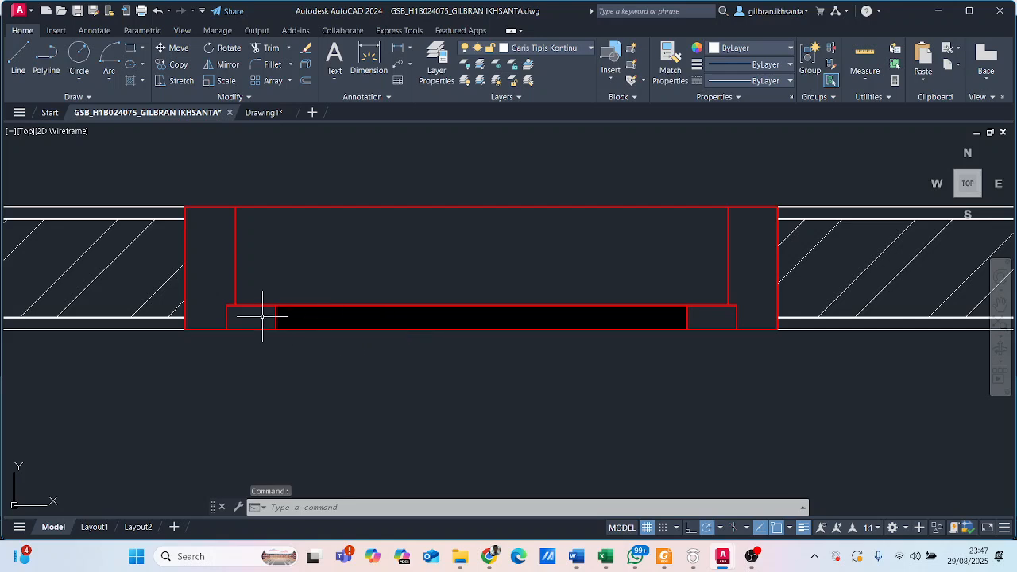
scroll(263, 318, up, 2)
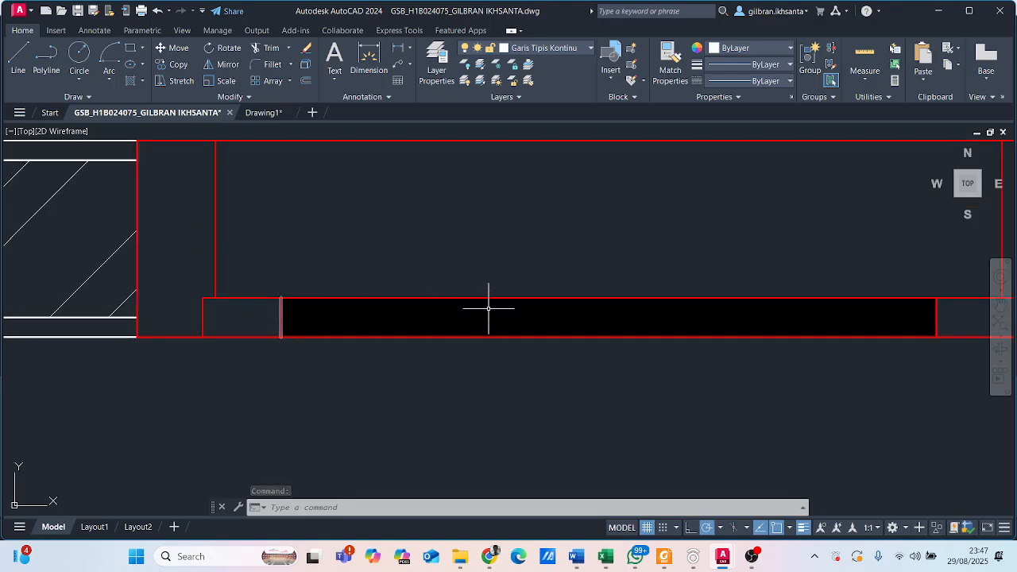
scroll(866, 281, up, 4)
scroll(884, 296, down, 4)
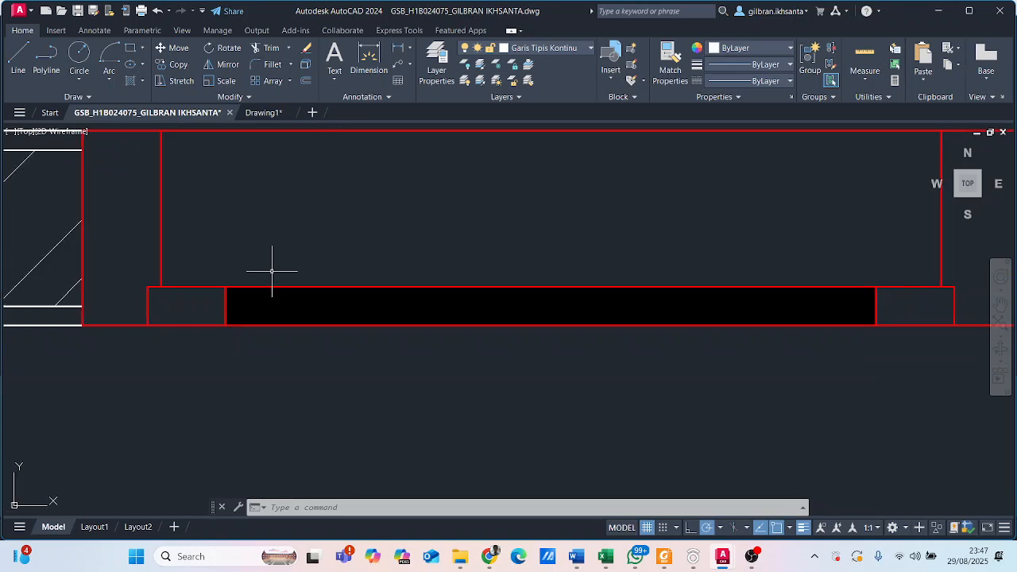
click(261, 114)
scroll(286, 310, up, 4)
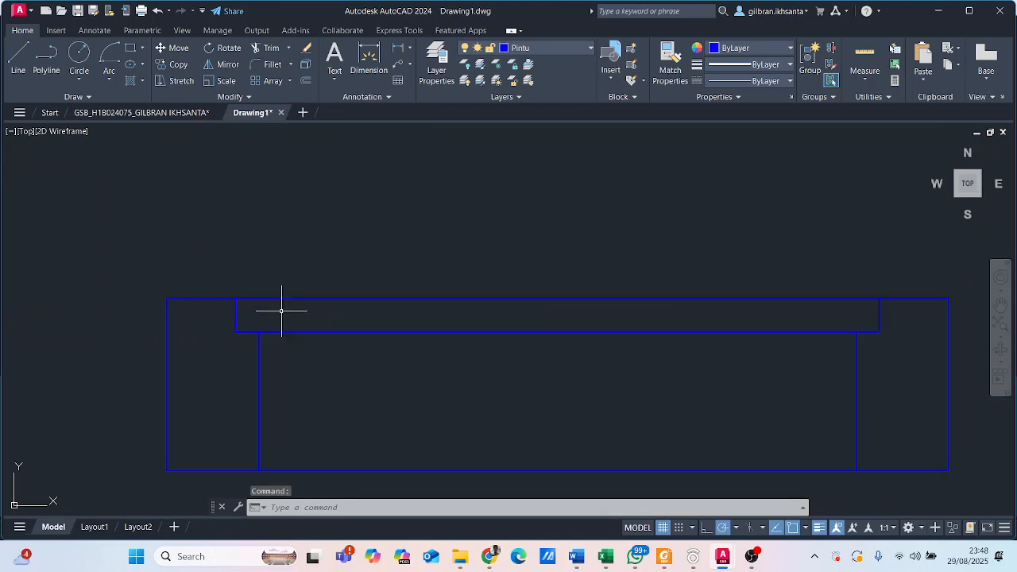
click(130, 47)
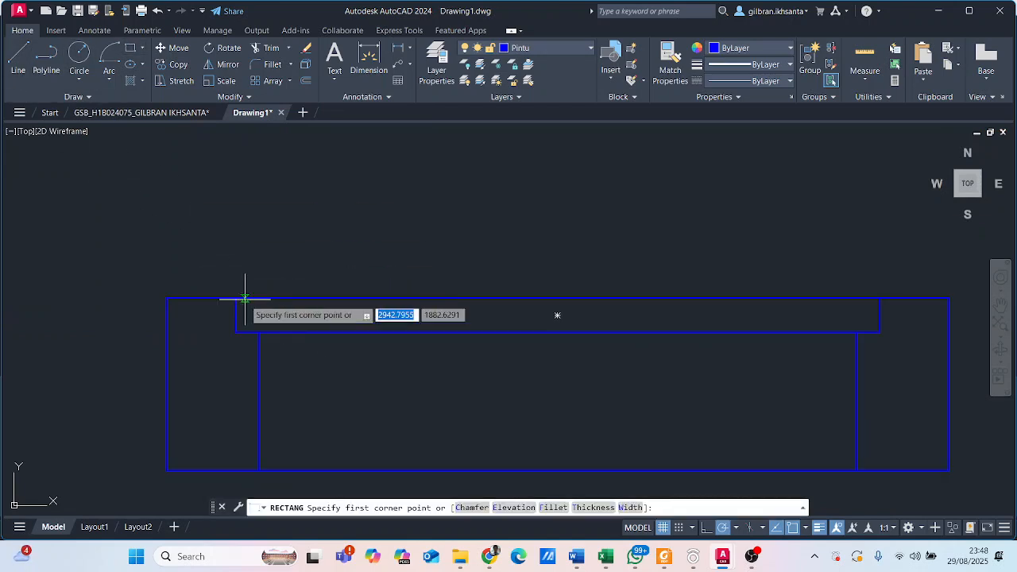
click(235, 298)
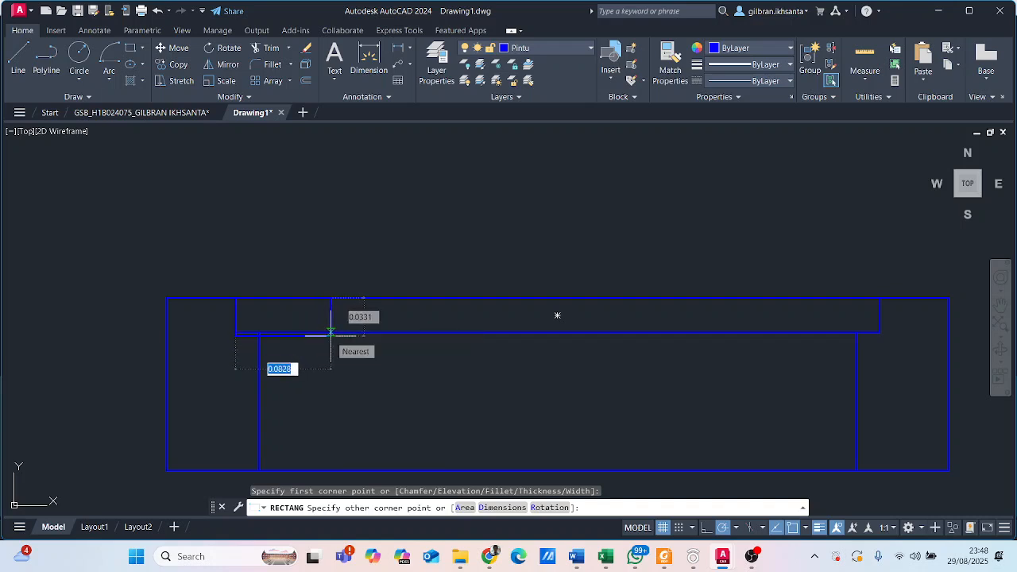
text(0.)
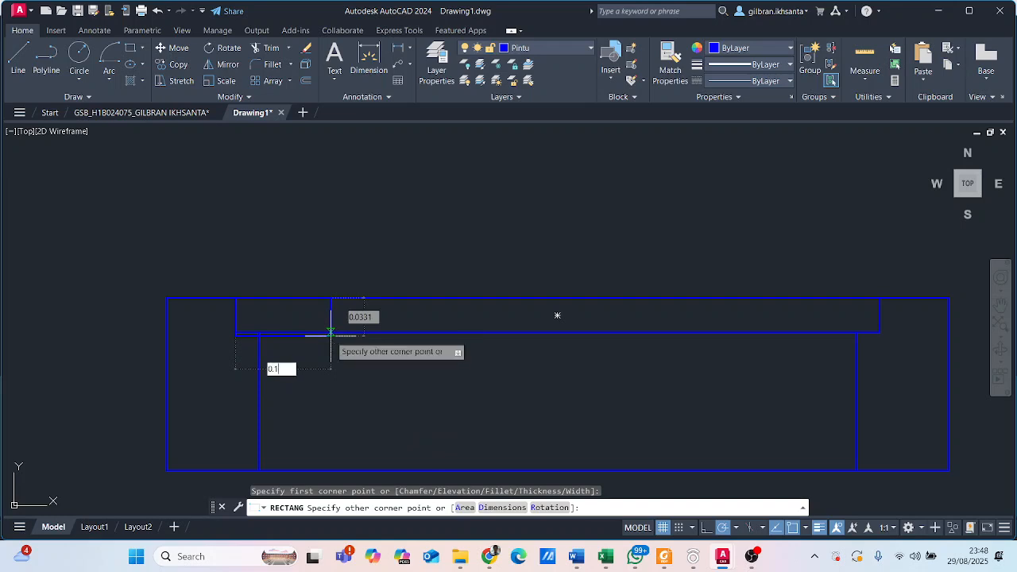
text(1)
key(Tab)
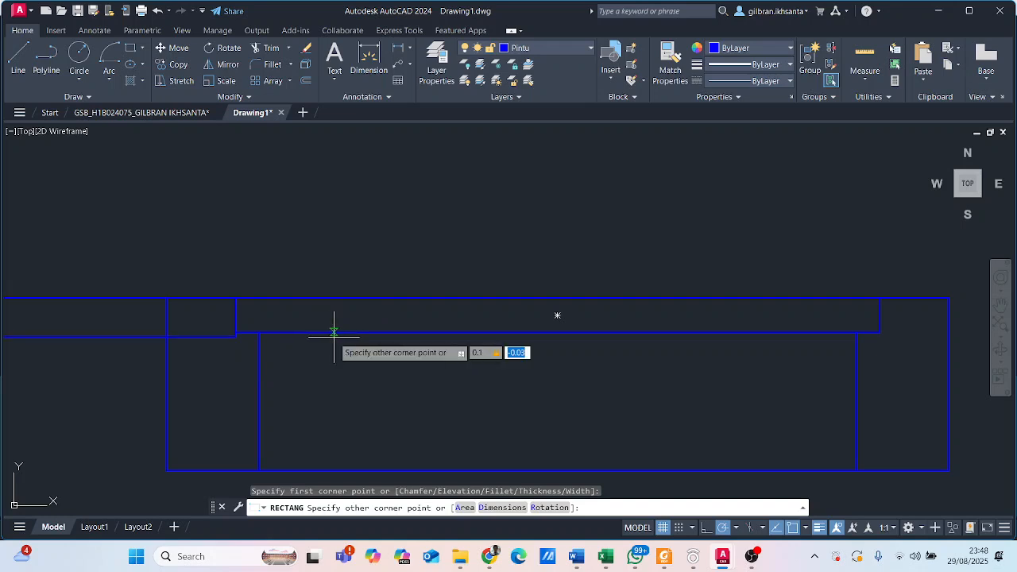
key(BackSpace)
scroll(191, 328, down, 4)
middle_drag(268, 324, 442, 338)
scroll(381, 337, up, 4)
scroll(382, 336, up, 2)
key(Escape)
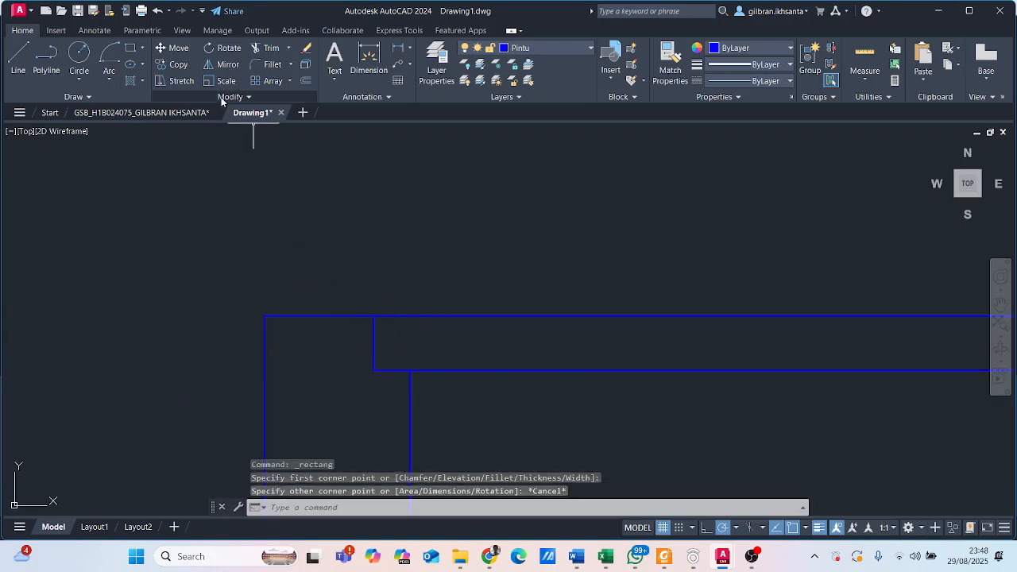
- Draw a small end-block rectangle from the notch strip's upper-left corner, entering 0.08 for the opposite corner
click(131, 49)
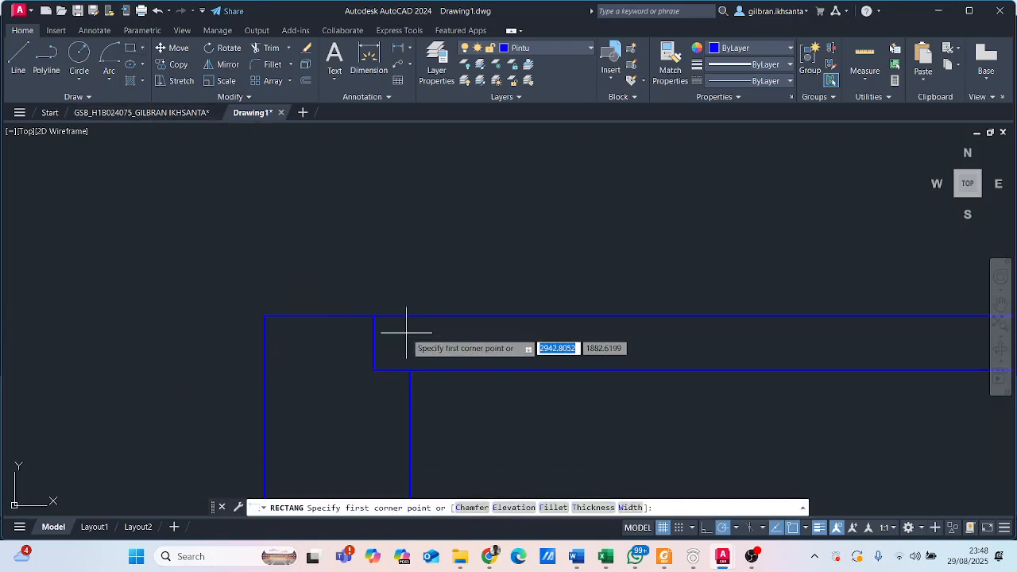
click(374, 316)
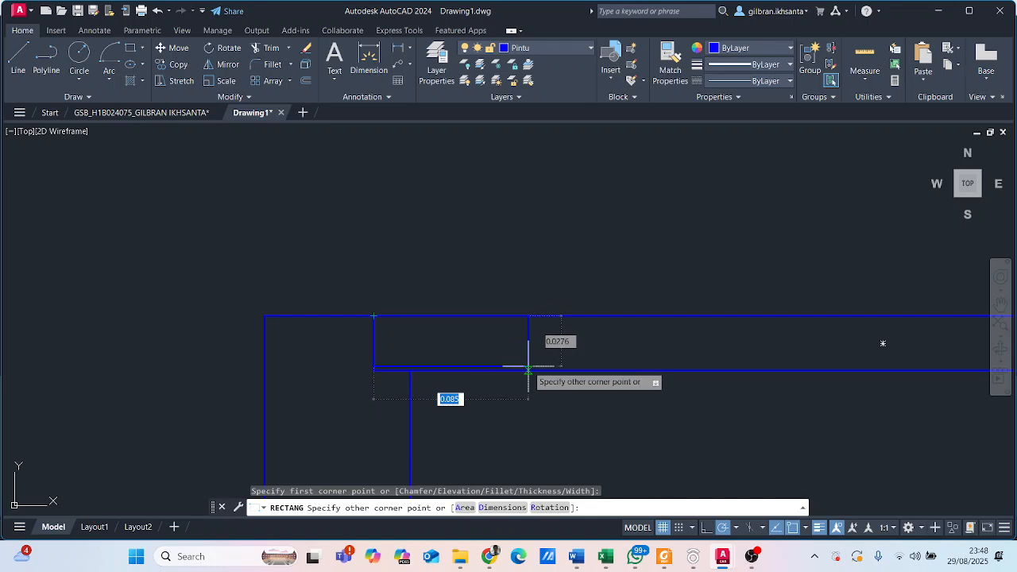
text(0.0)
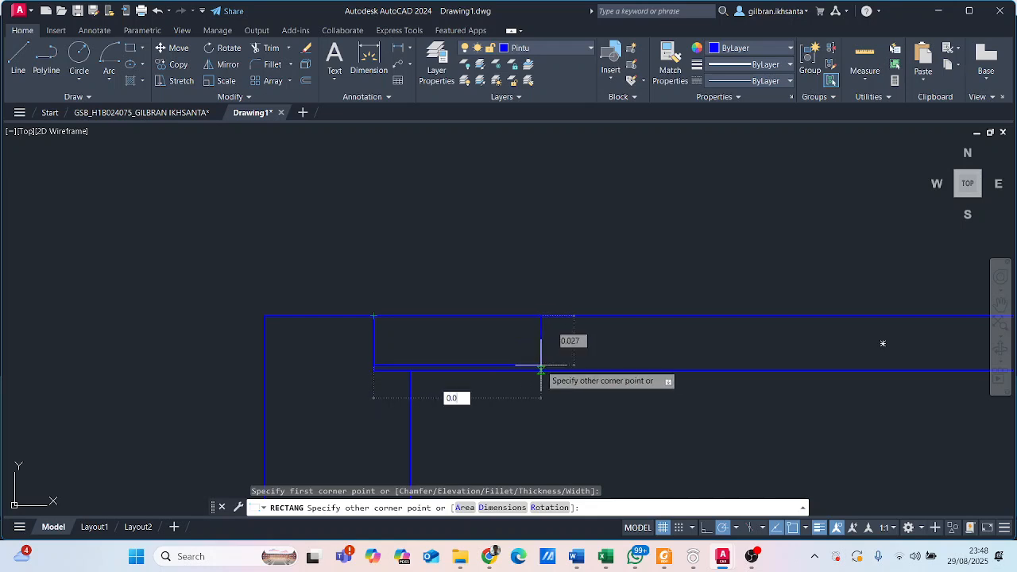
text(8)
key(Return)
scroll(521, 360, up, 1)
- Stretch the end block's bottom edge 0.003 down to meet the lower edge of the notch strip
click(468, 362)
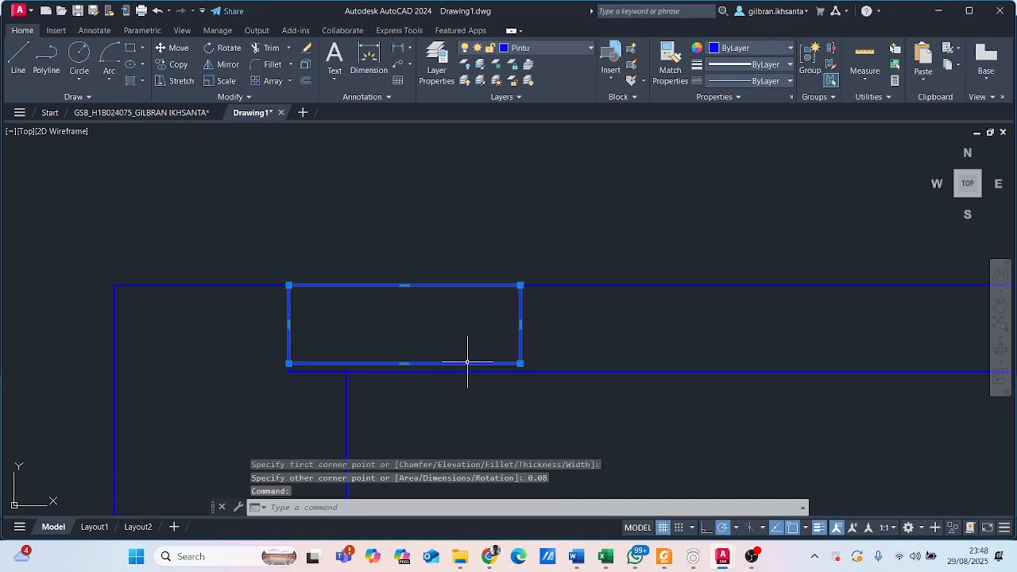
scroll(487, 330, up, 2)
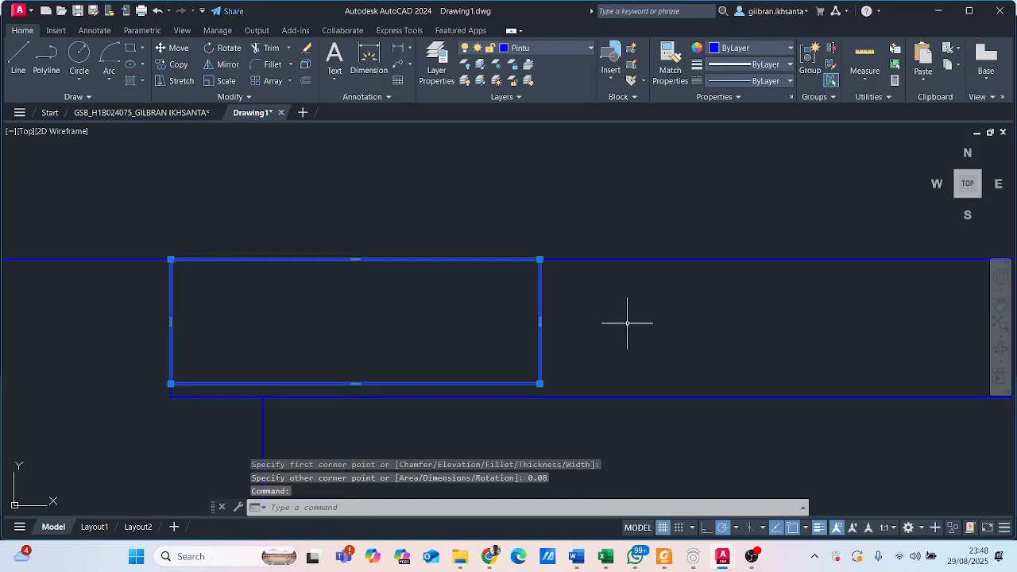
middle_drag(575, 329, 608, 209)
scroll(384, 345, up, 2)
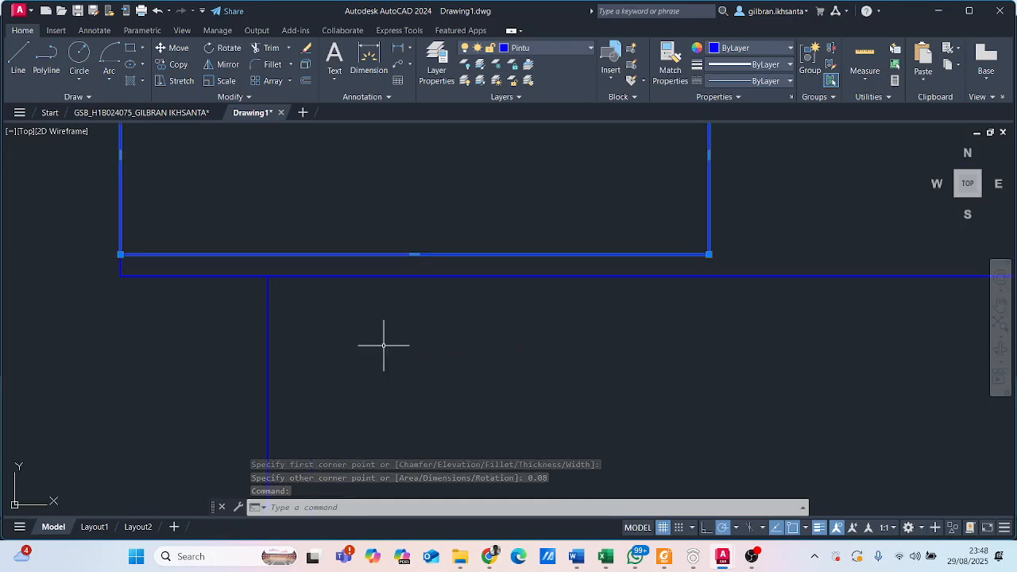
click(414, 254)
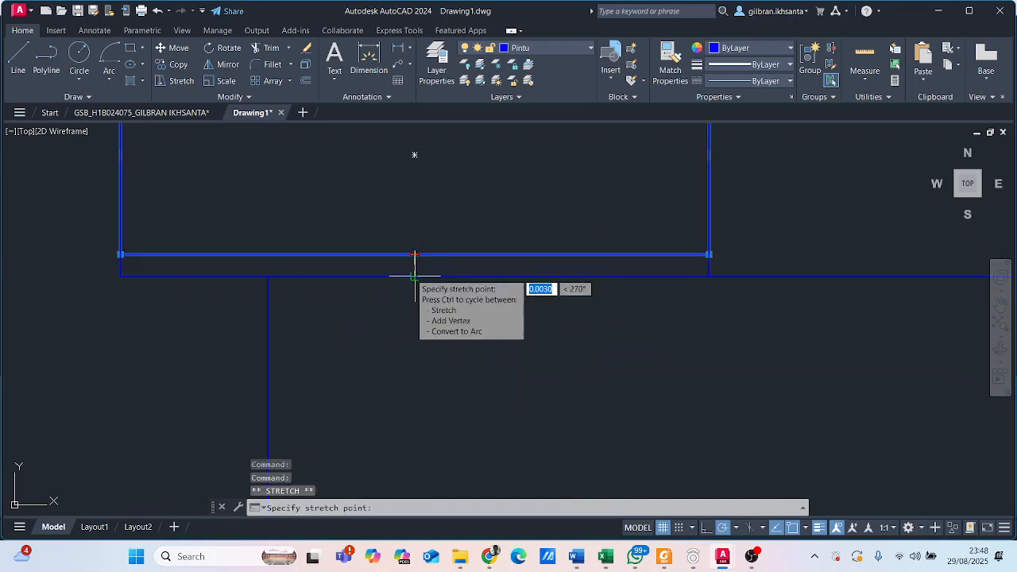
key(Escape)
scroll(442, 238, down, 8)
scroll(407, 276, up, 2)
click(341, 252)
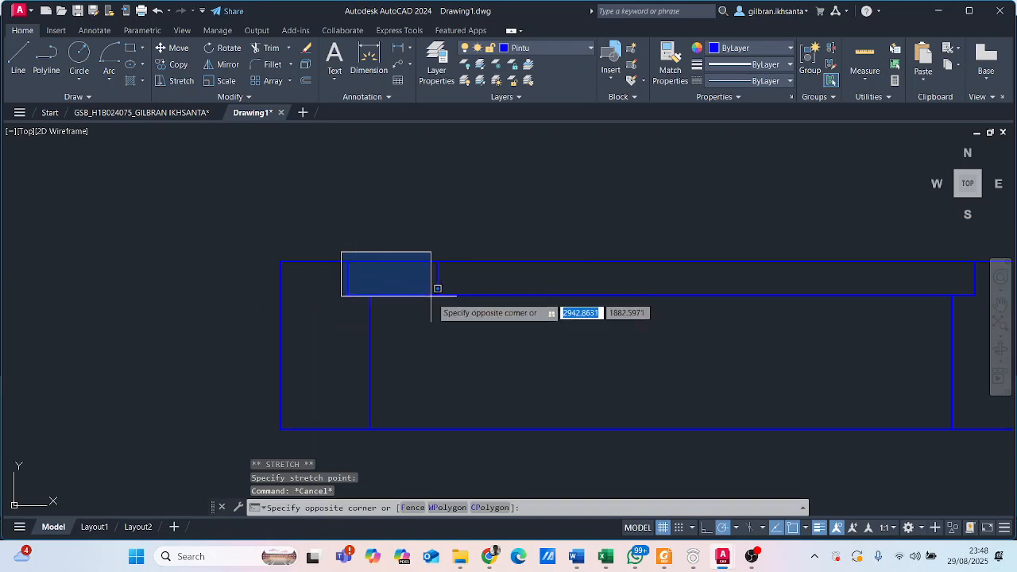
click(450, 301)
key(Escape)
scroll(362, 309, up, 2)
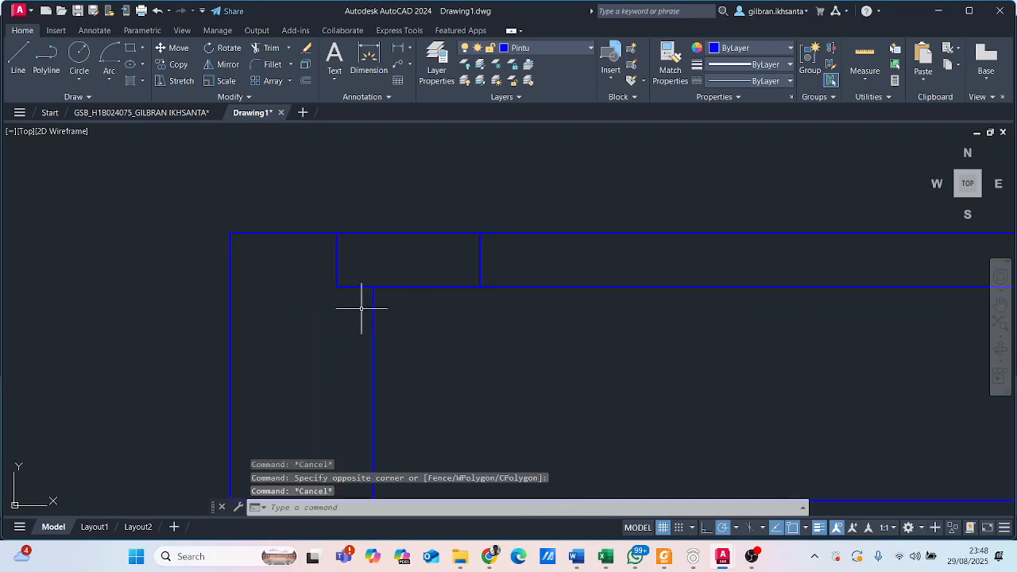
- Mirror the end-block rectangle about the vertical line through the notch strip's midpoint to its opposite end, keeping the original
click(412, 284)
middle_drag(624, 357, 446, 334)
scroll(446, 334, down, 4)
text(m)
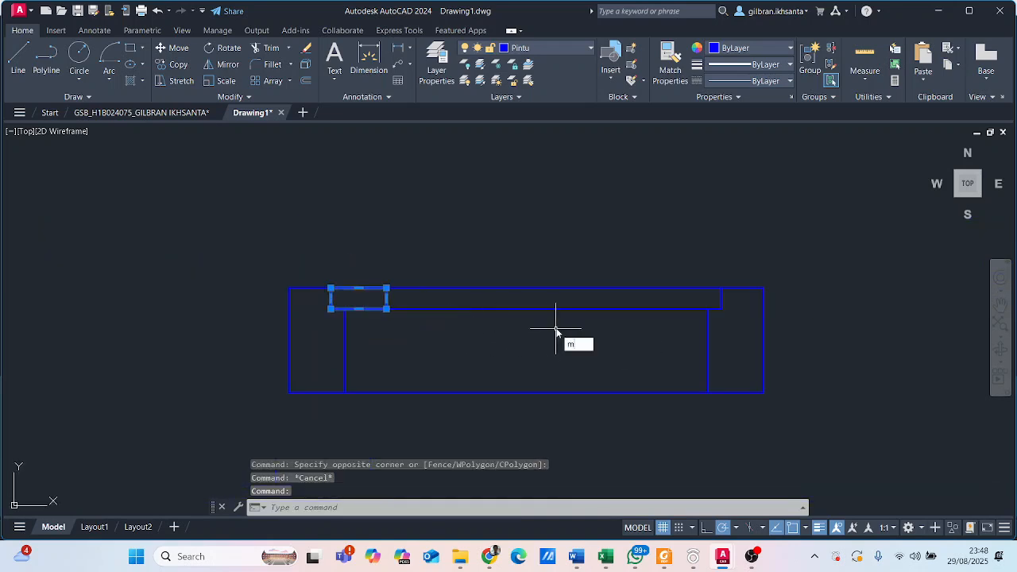
key(Return)
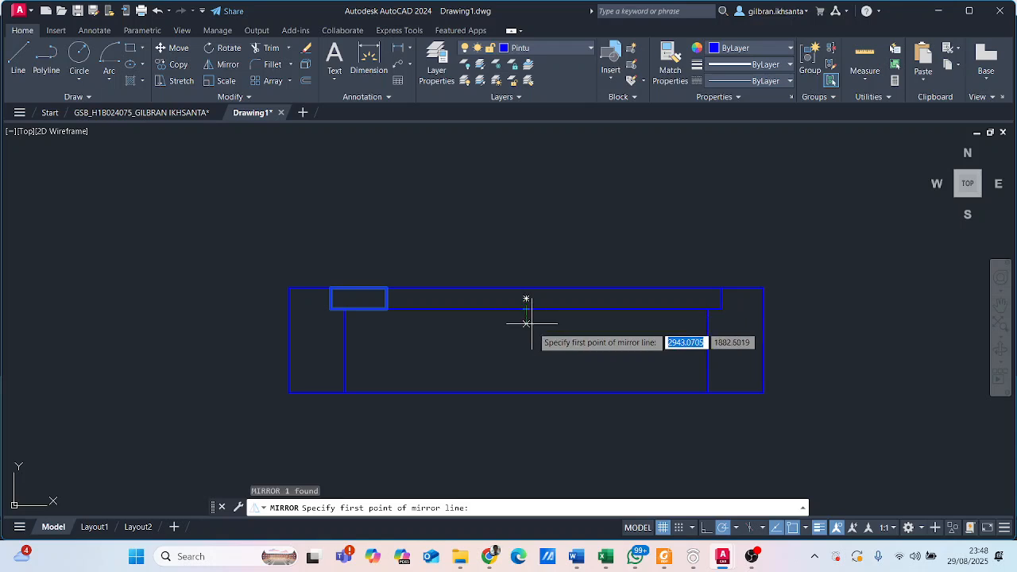
middle_drag(526, 326, 472, 317)
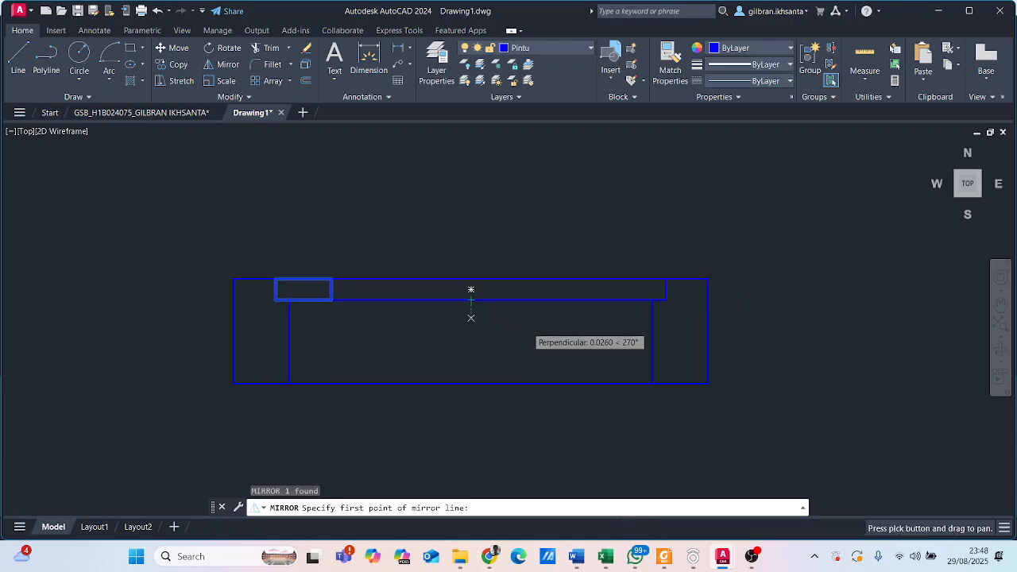
click(471, 291)
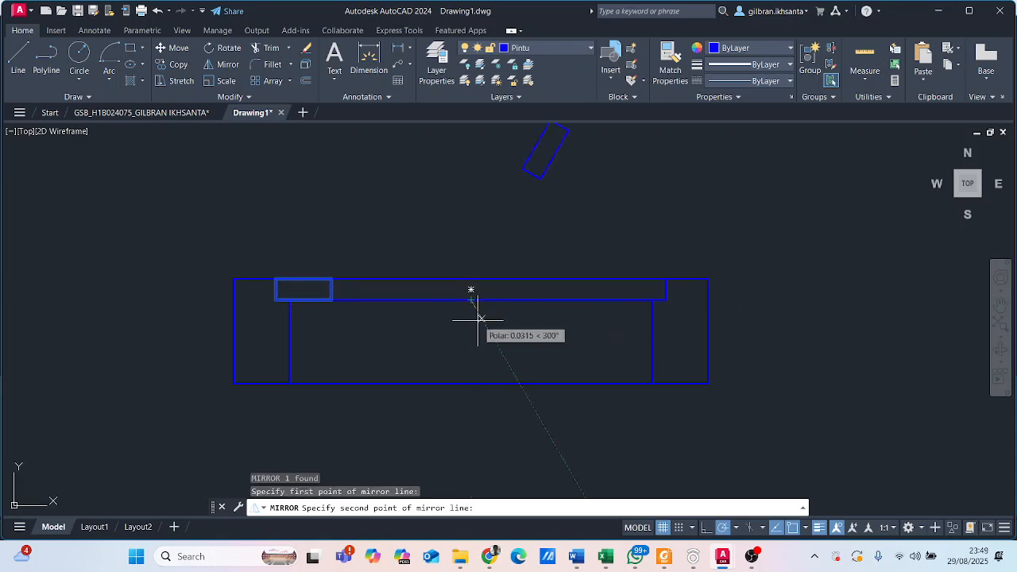
click(471, 348)
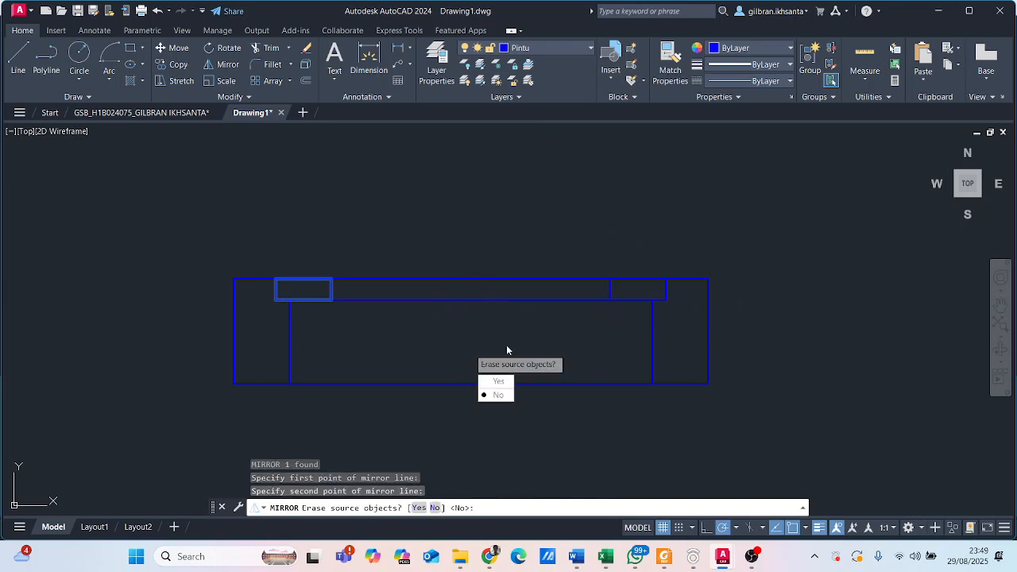
click(507, 381)
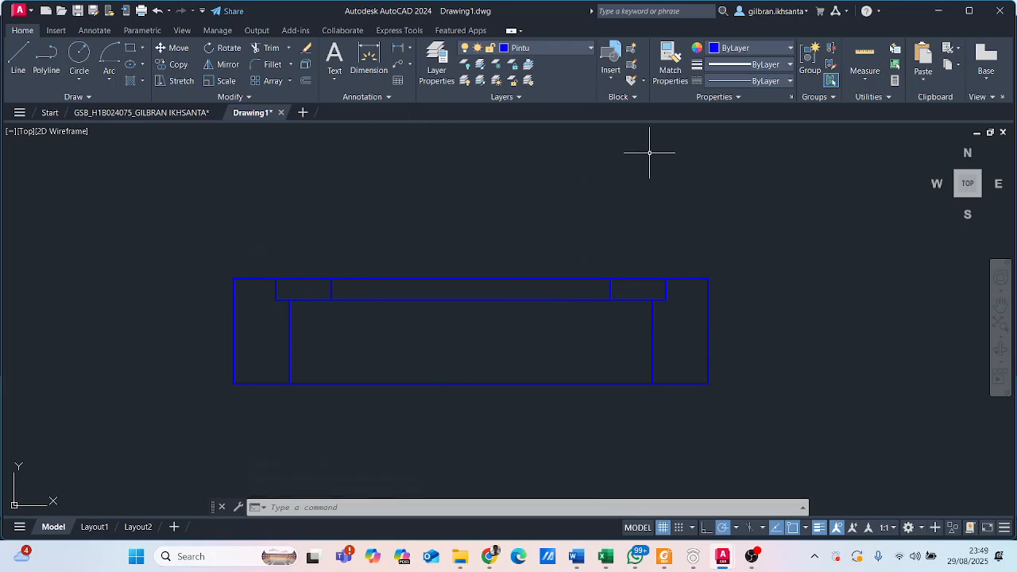
- Examine the window frame with its two end blocks, and the hatched wall and door it belongs with
scroll(498, 304, down, 5)
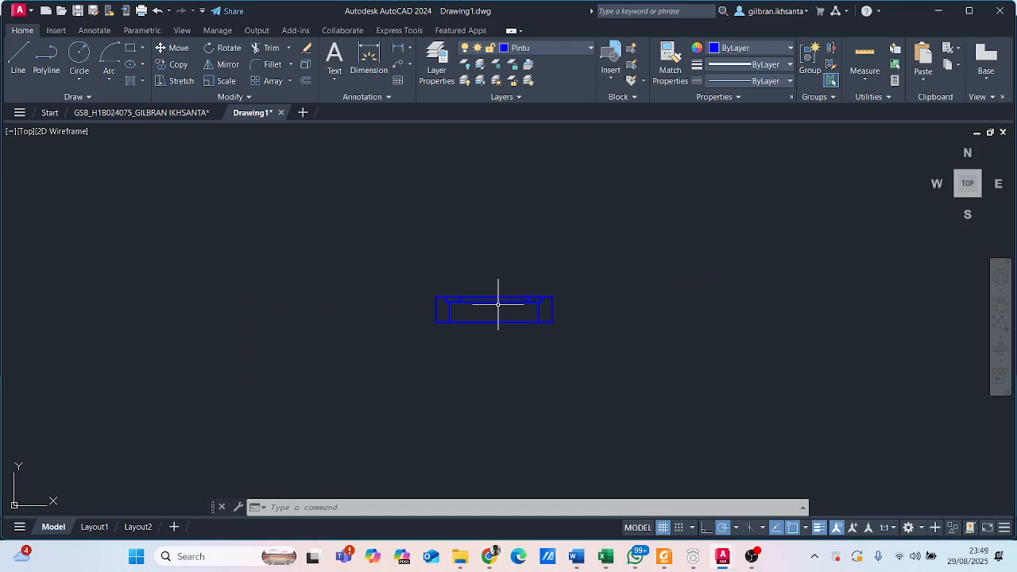
scroll(496, 300, up, 3)
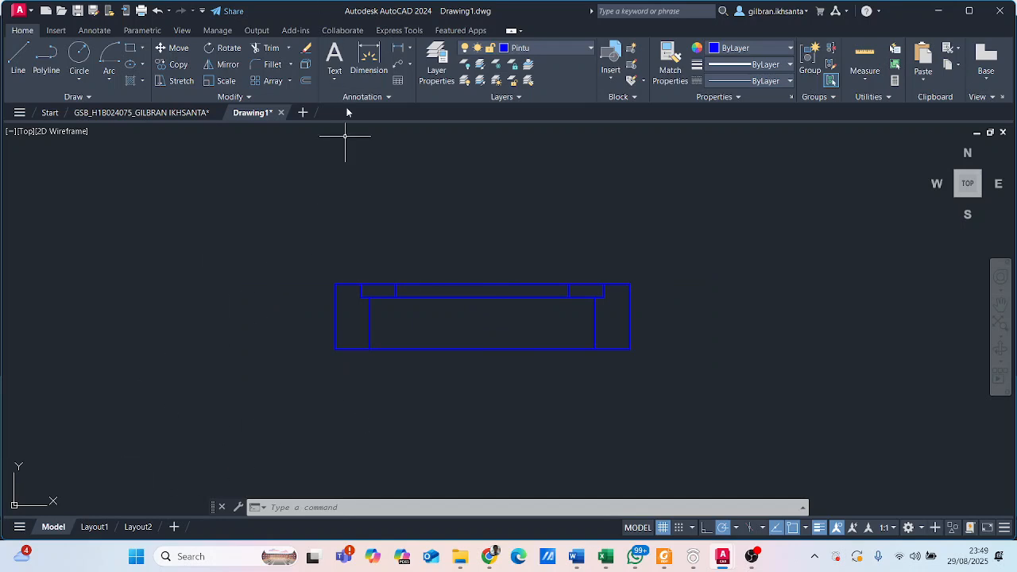
scroll(515, 305, up, 2)
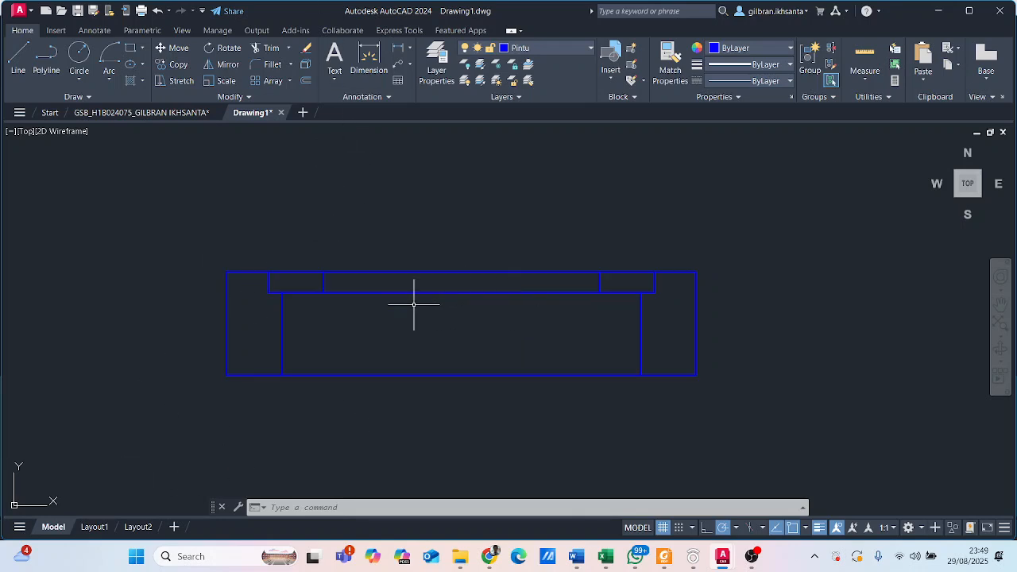
scroll(461, 255, down, 8)
scroll(465, 268, up, 10)
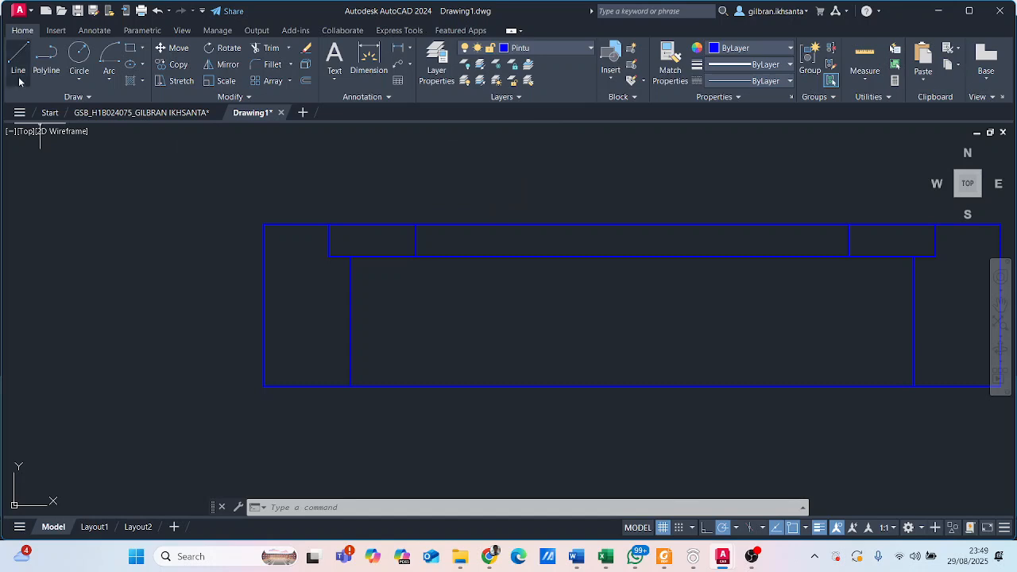
scroll(621, 305, down, 8)
middle_drag(620, 304, 470, 330)
scroll(468, 326, up, 2)
scroll(500, 220, up, 4)
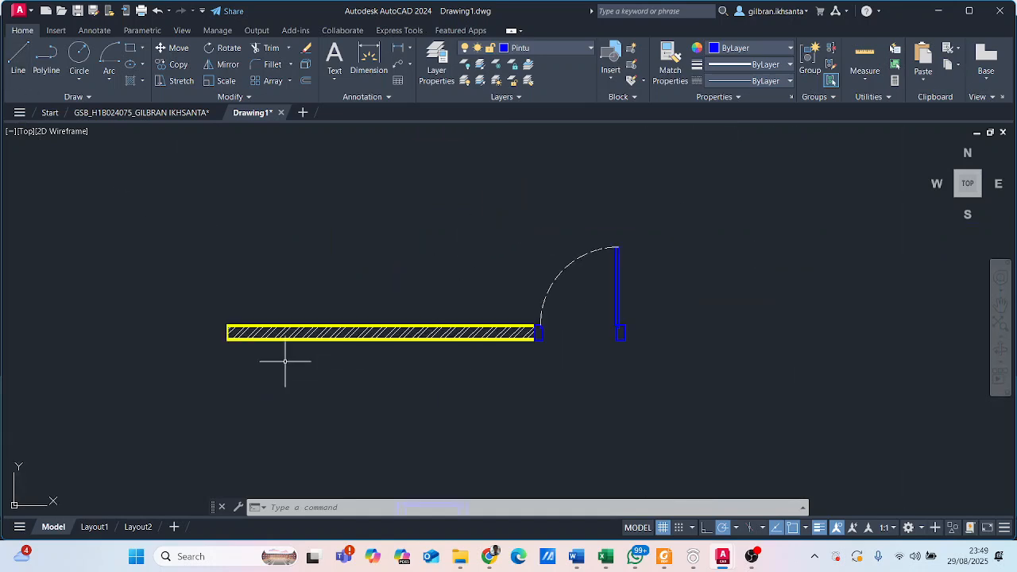
scroll(233, 337, up, 6)
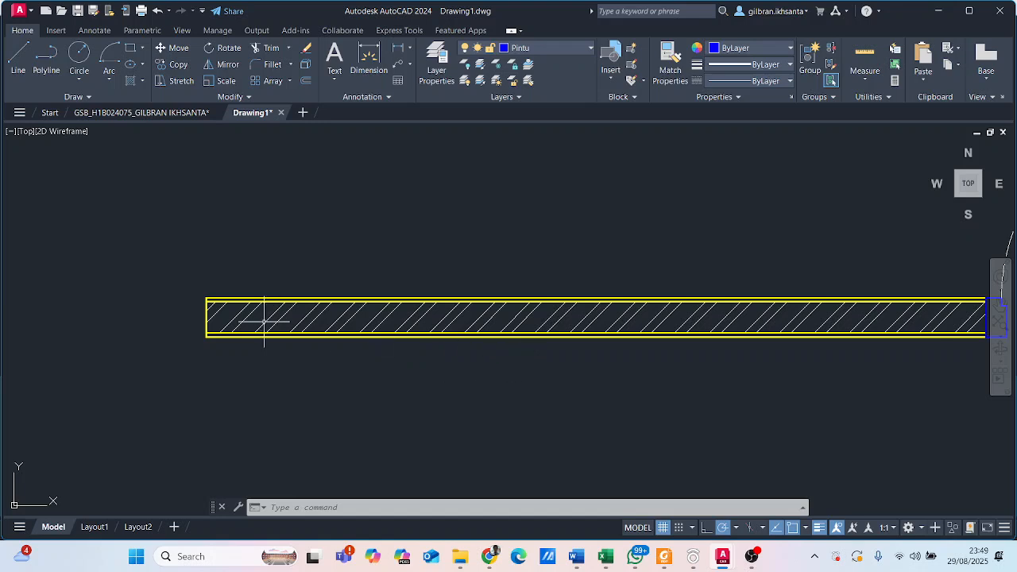
scroll(734, 243, down, 2)
middle_drag(735, 244, 204, 284)
scroll(278, 345, down, 2)
middle_drag(286, 354, 425, 288)
scroll(372, 413, up, 2)
scroll(378, 284, down, 4)
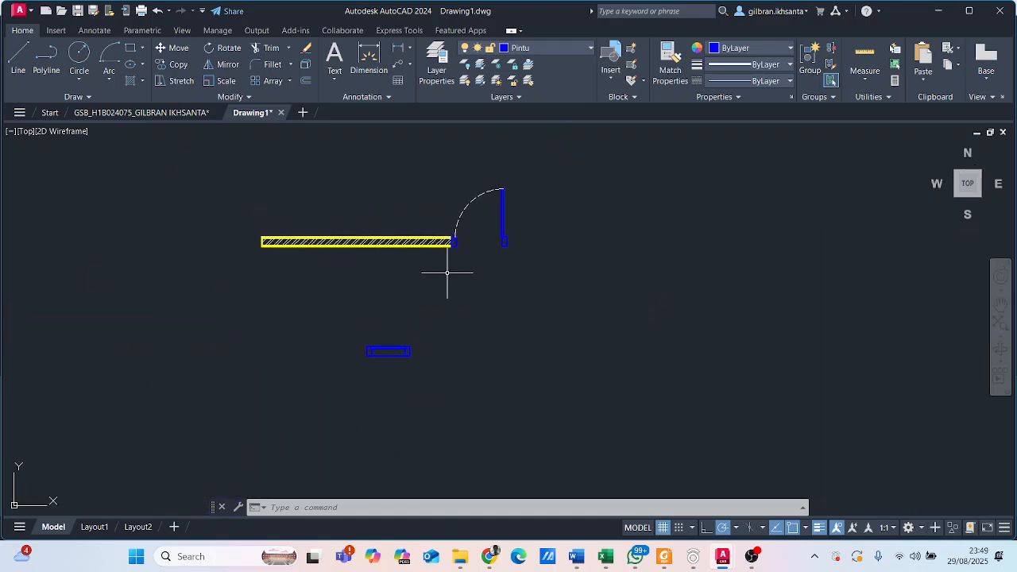
scroll(312, 213, up, 4)
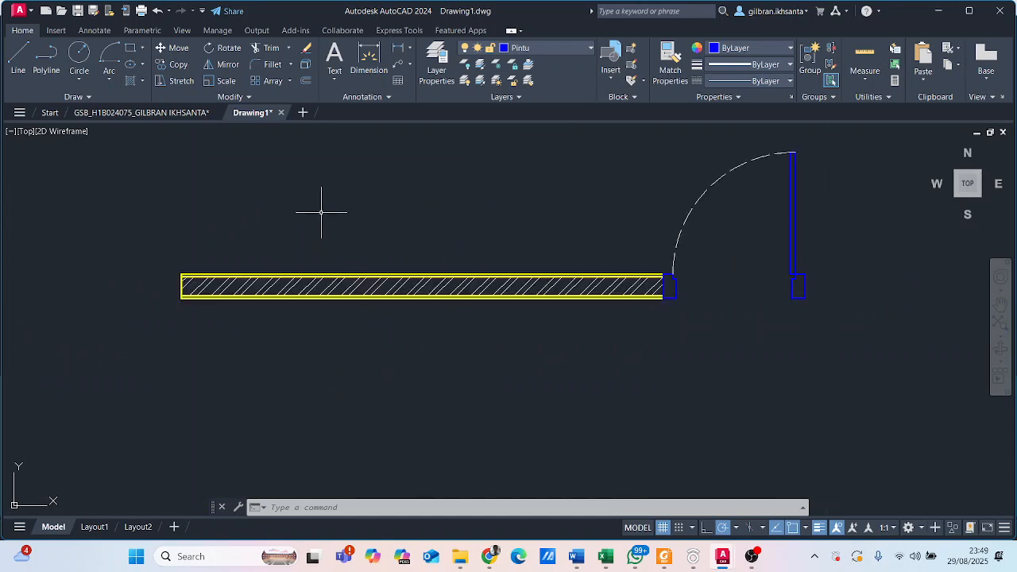
scroll(321, 212, down, 4)
middle_drag(325, 211, 332, 234)
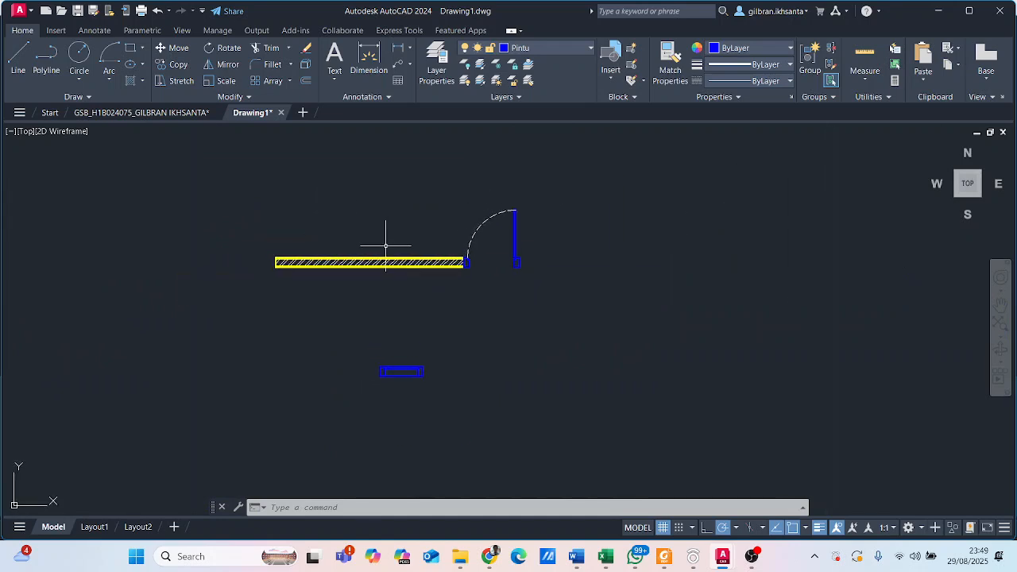